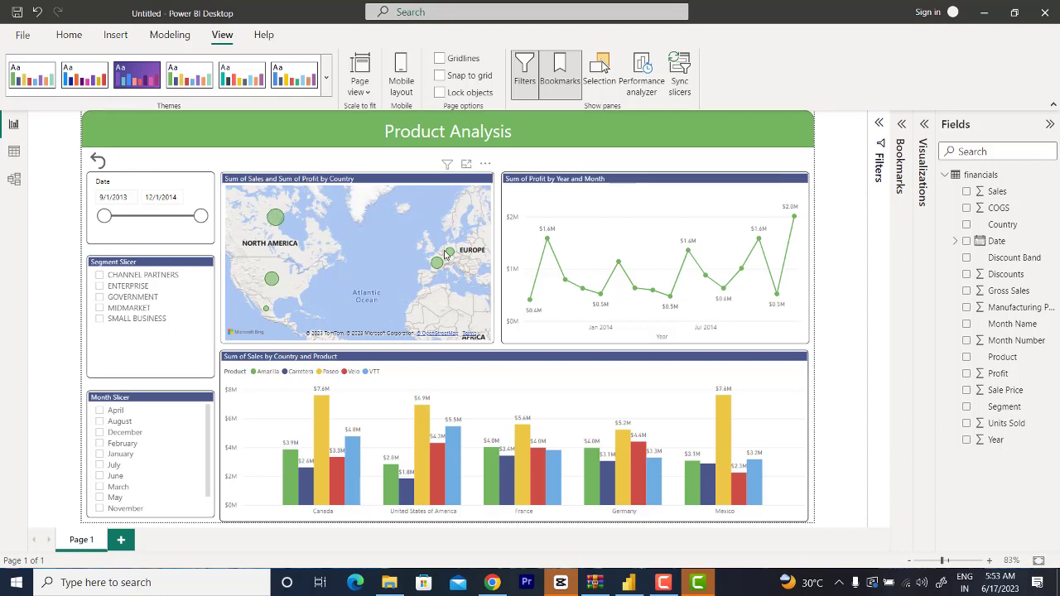
Step: Filter the Product Analysis report to Canada, dates from 7/14/2014, the Enterprise segment and the month of December
{"action": "left_click", "coordinate": [273, 217]}
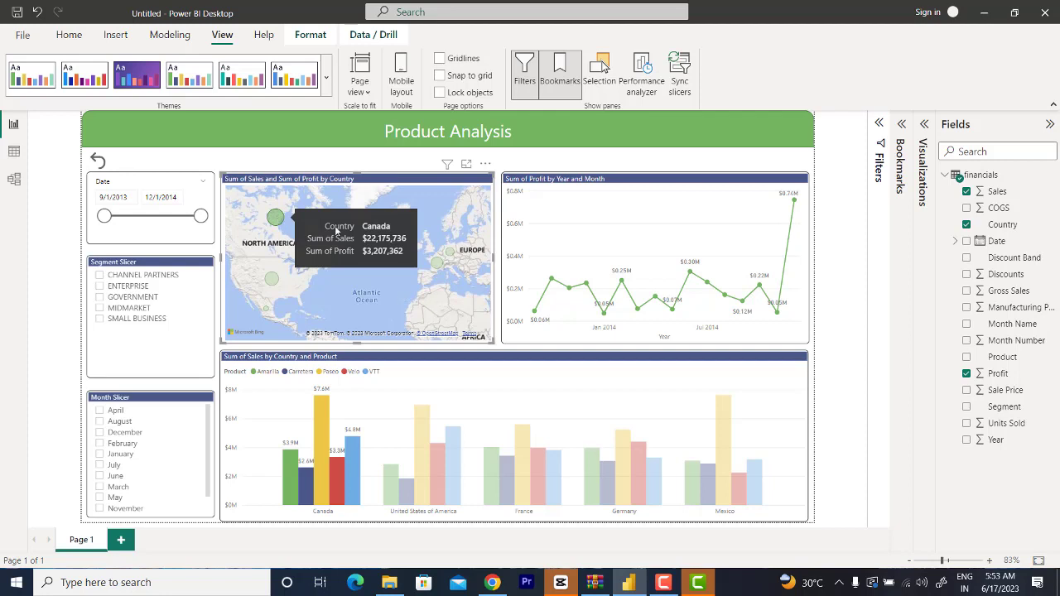
{"action": "left_click_drag", "start_coordinate": [104, 216], "coordinate": [174, 216]}
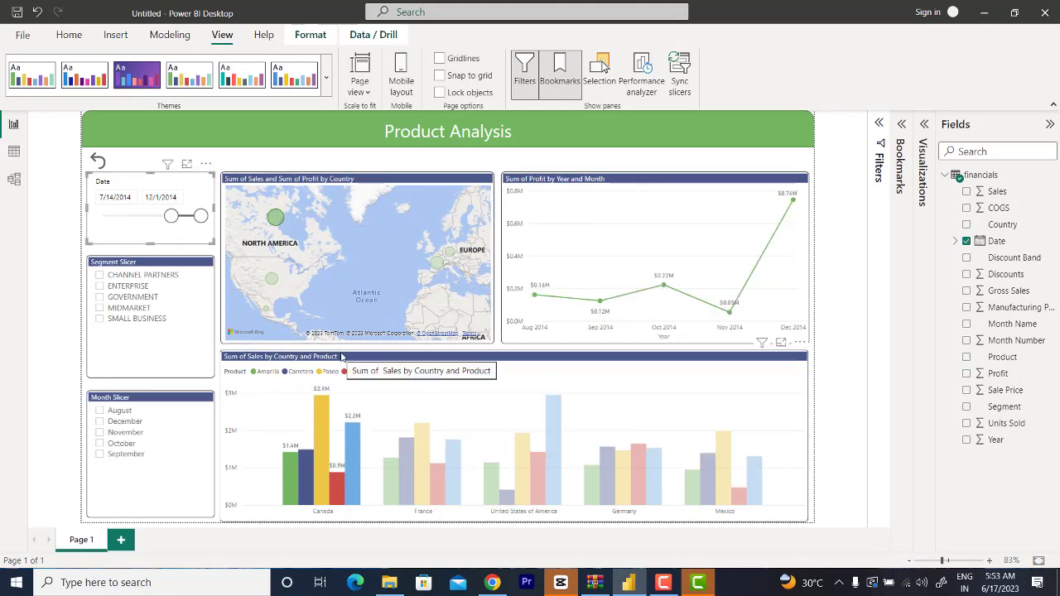
{"action": "left_click", "coordinate": [111, 287]}
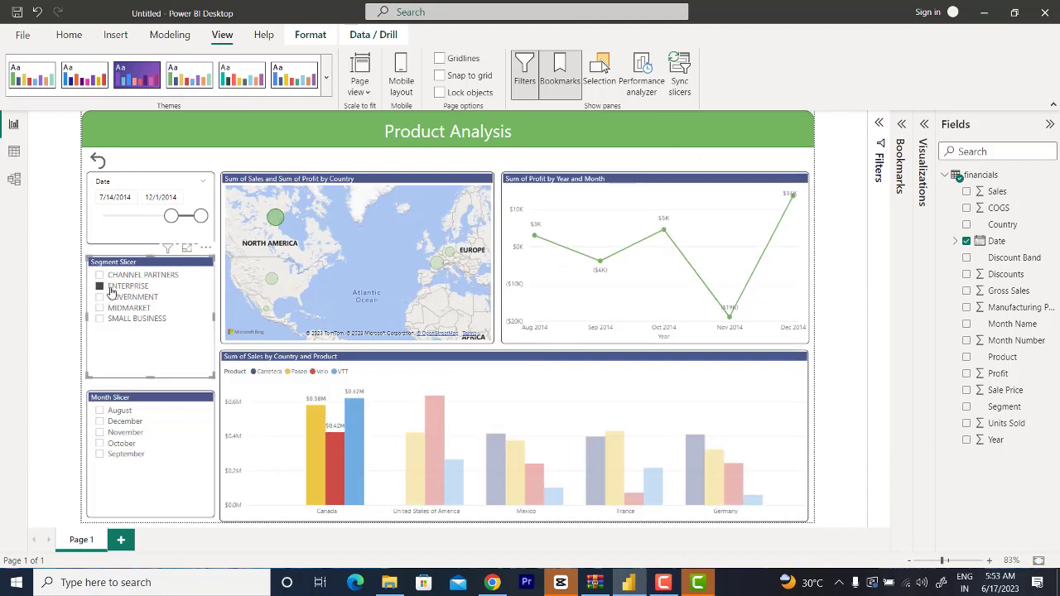
{"action": "mouse_move", "coordinate": [348, 467]}
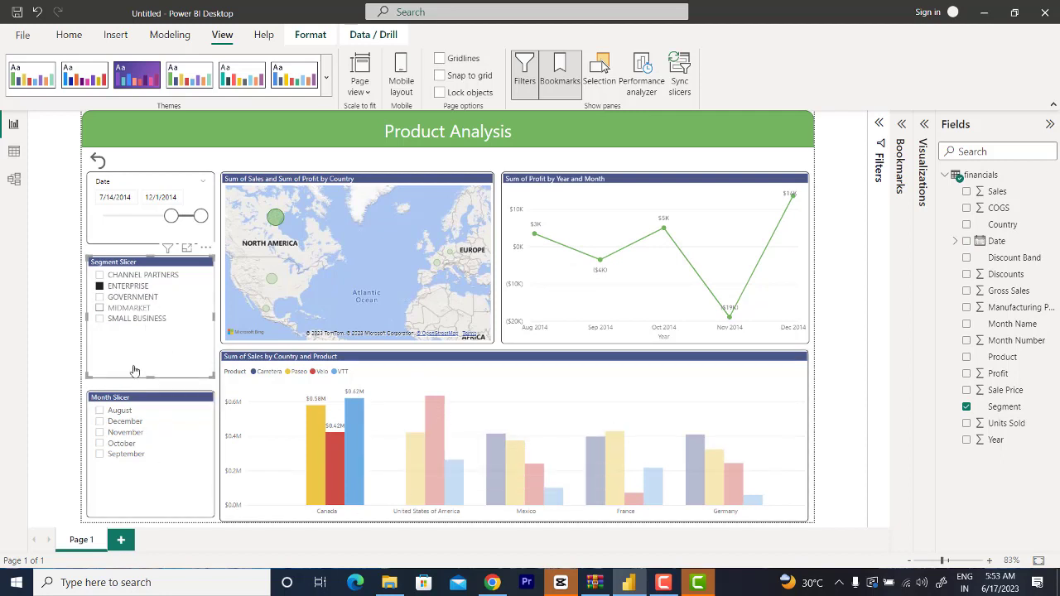
{"action": "left_click", "coordinate": [134, 422]}
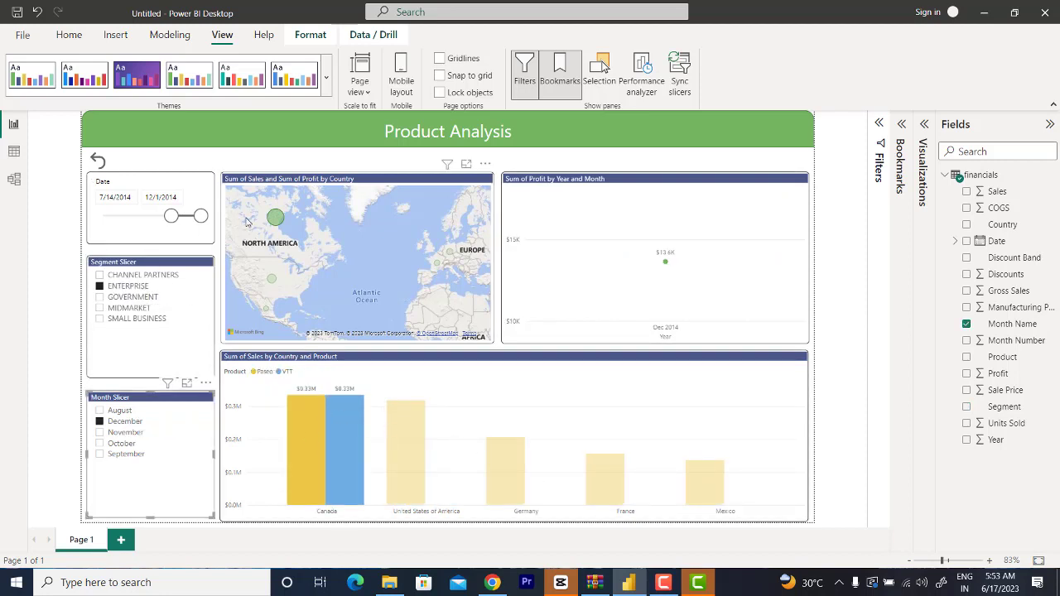
Step: Clear the Canada highlight on the map and the Enterprise and December slicer selections
{"action": "mouse_move", "coordinate": [278, 220]}
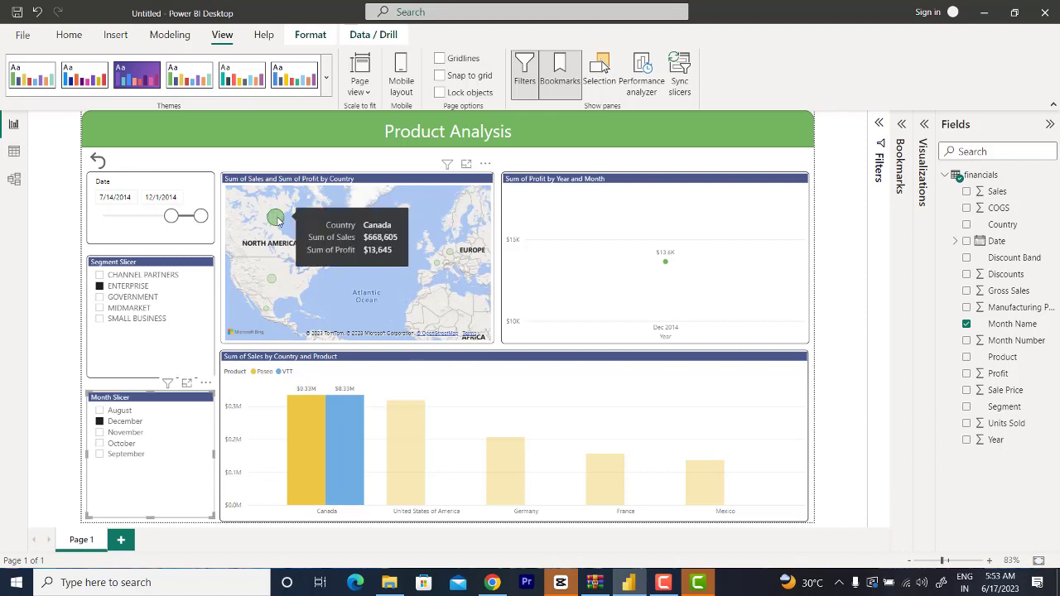
{"action": "left_click", "coordinate": [277, 219]}
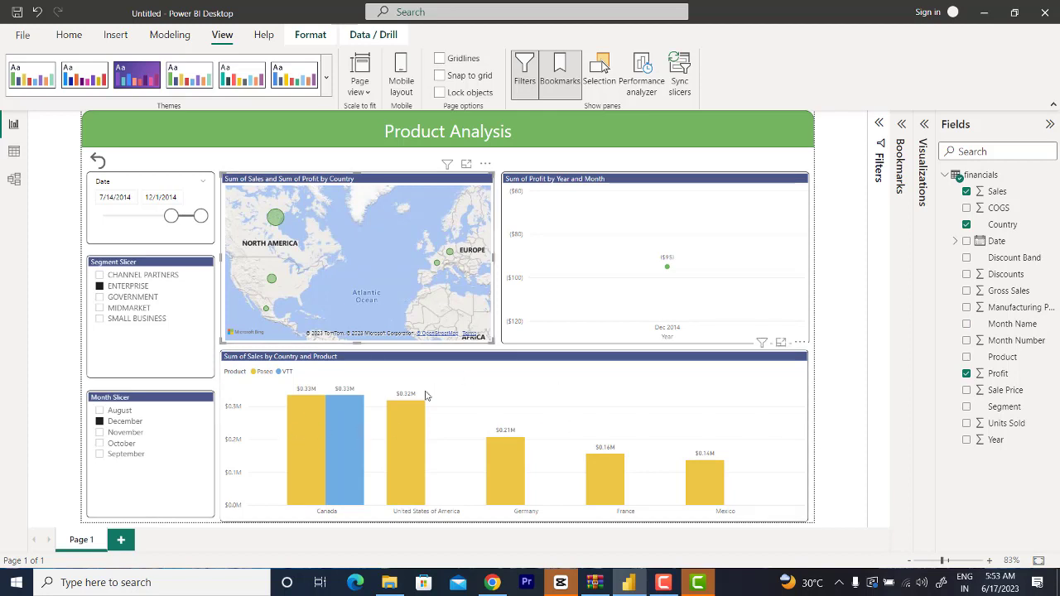
{"action": "left_click", "coordinate": [100, 287]}
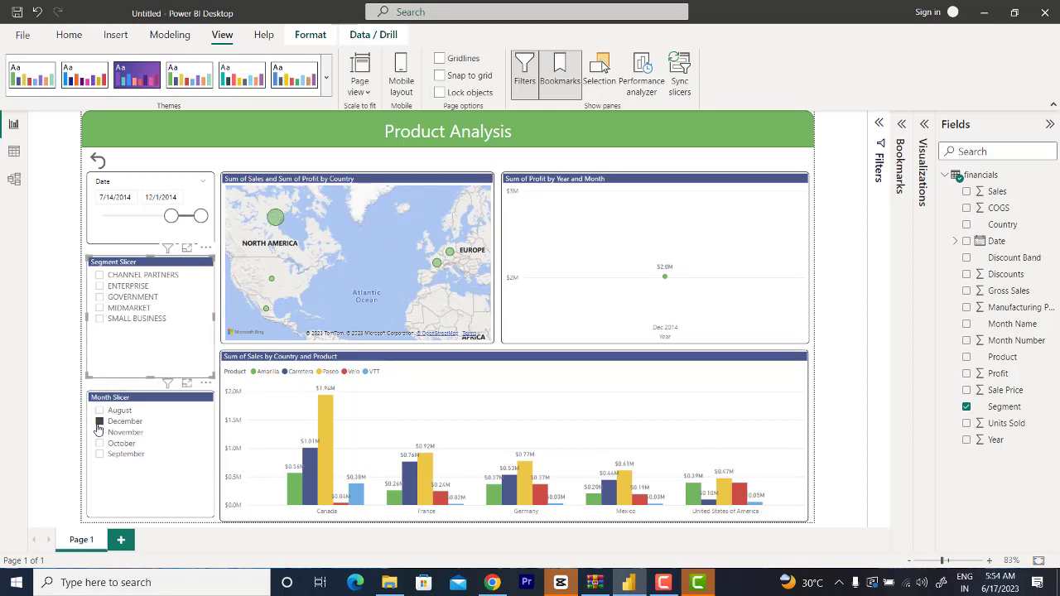
{"action": "left_click", "coordinate": [99, 423]}
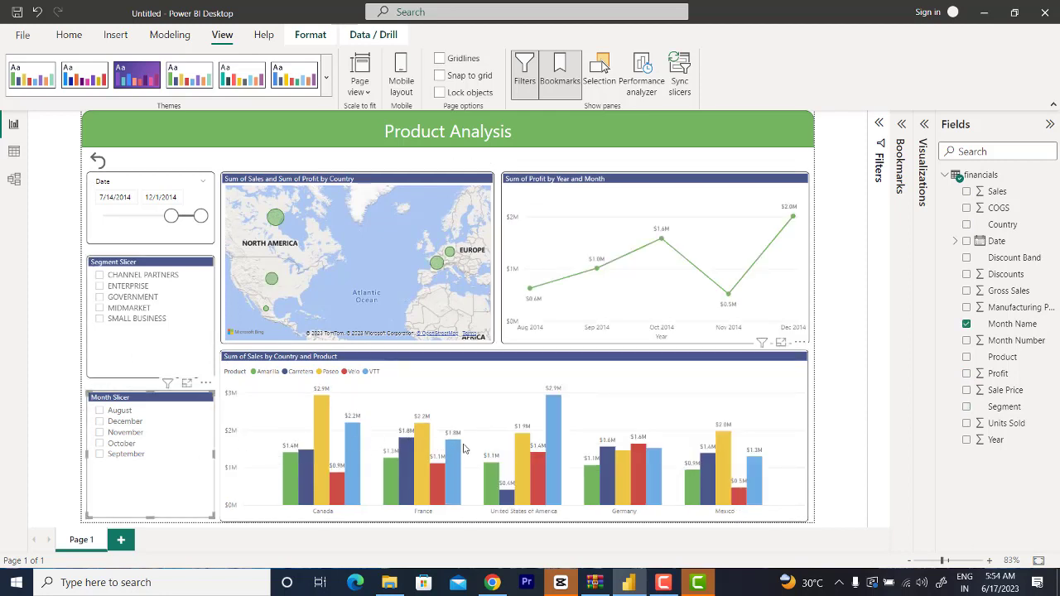
Step: Filter the report to the Government segment and November, and reset all slicers to the default view
{"action": "left_click", "coordinate": [116, 296]}
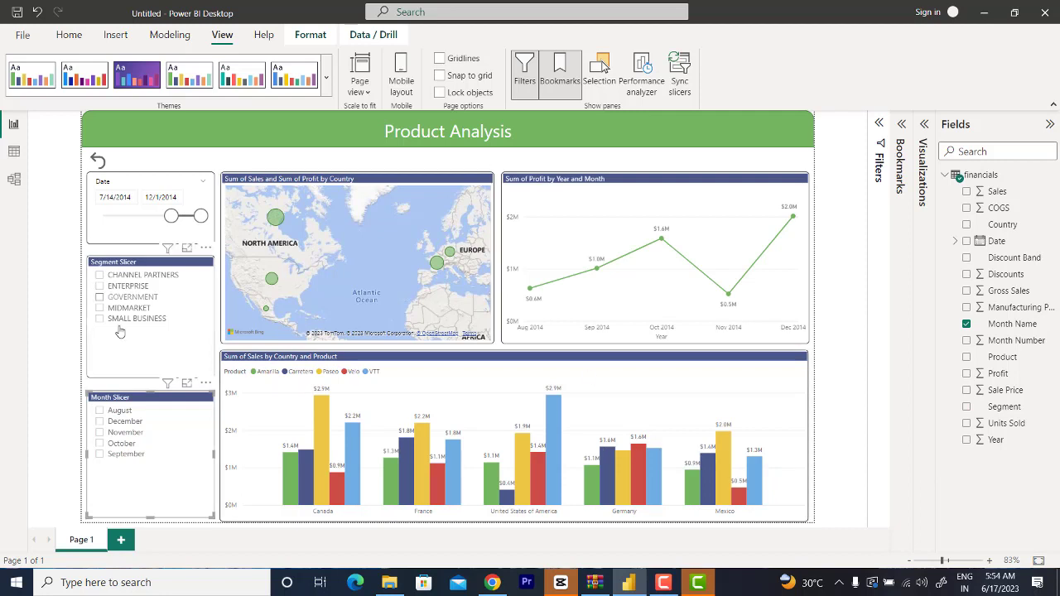
{"action": "left_click", "coordinate": [119, 437]}
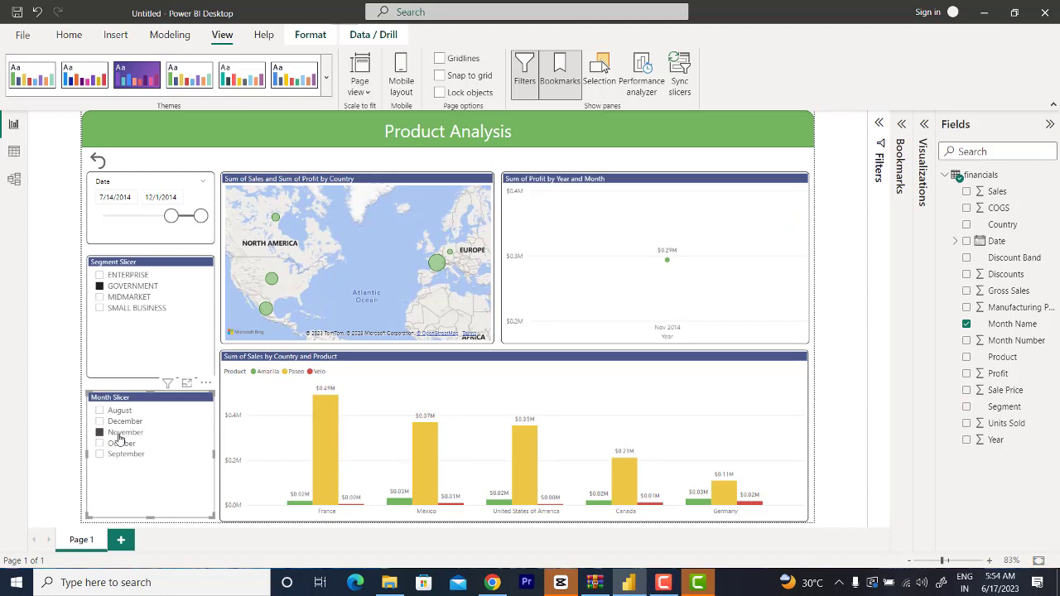
{"action": "left_click", "coordinate": [98, 160], "text": "ctrl"}
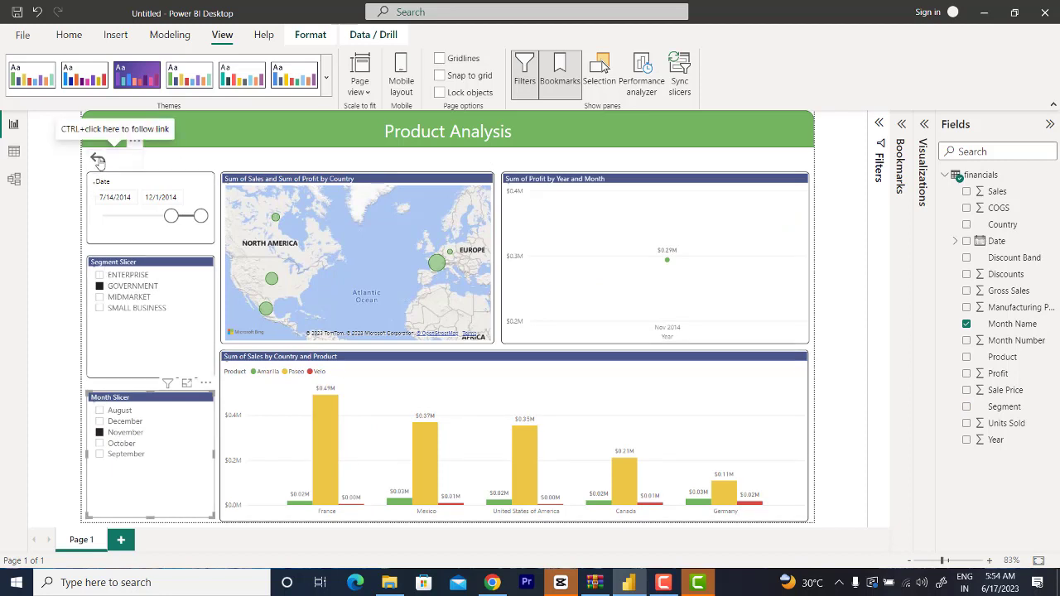
{"action": "left_click", "coordinate": [204, 164]}
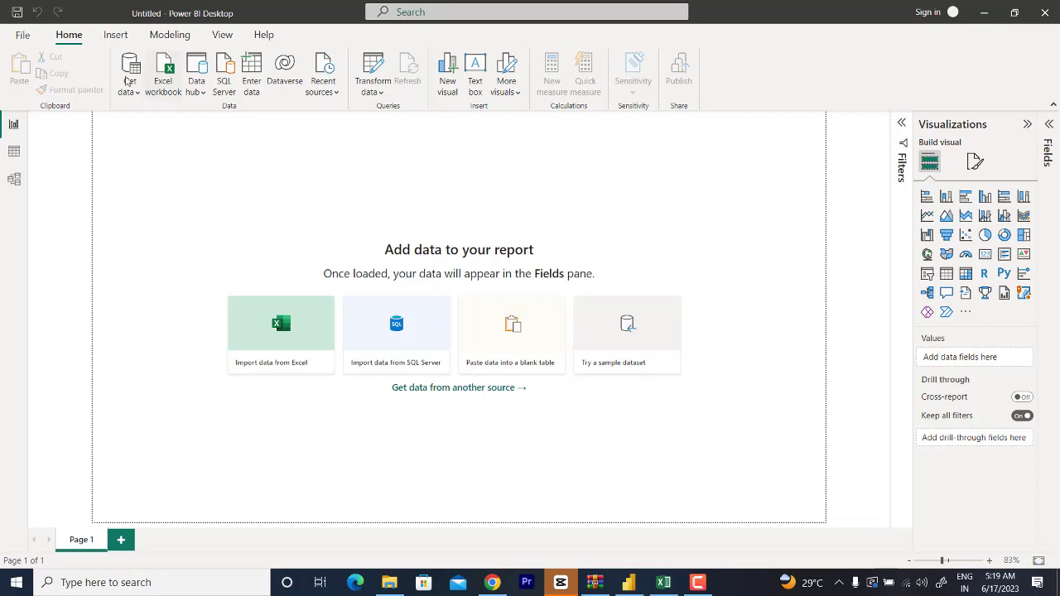
Step: Connect the blank report to the Financial Sample Excel workbook stored on the Desktop
{"action": "left_click", "coordinate": [132, 95]}
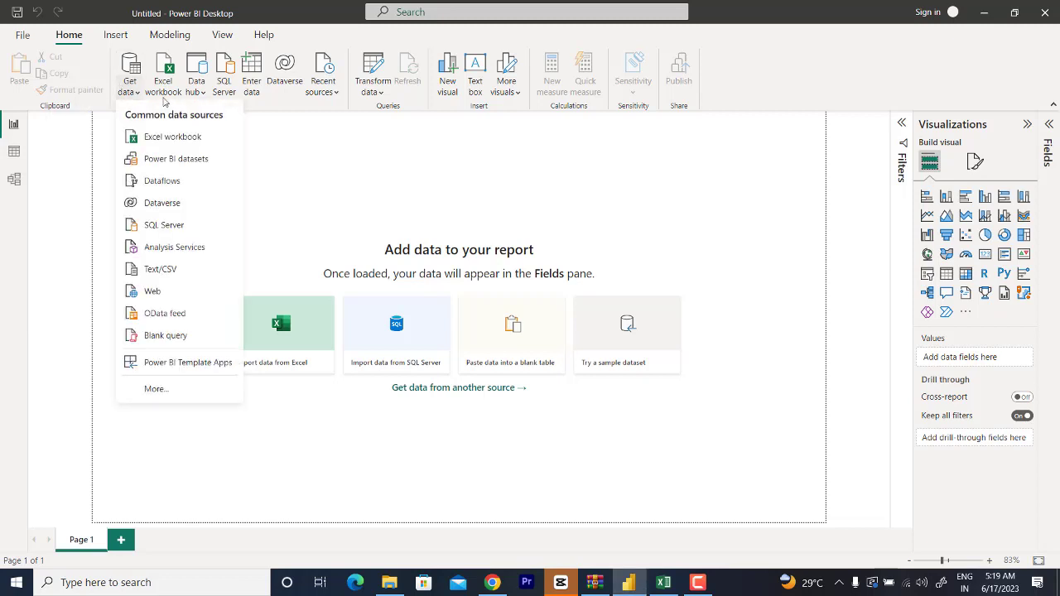
{"action": "left_click", "coordinate": [166, 137]}
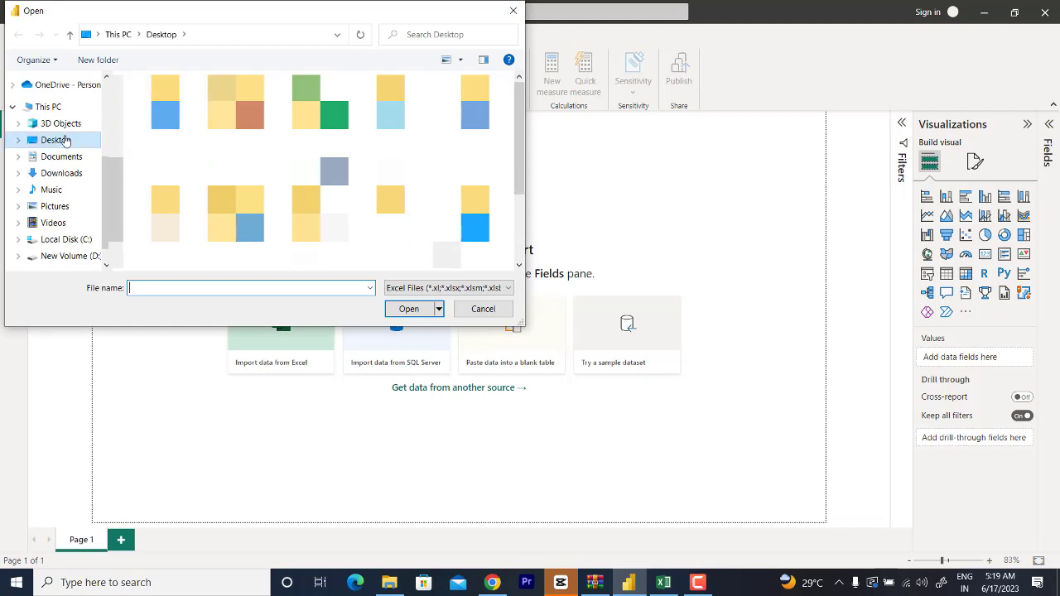
{"action": "left_click", "coordinate": [67, 142]}
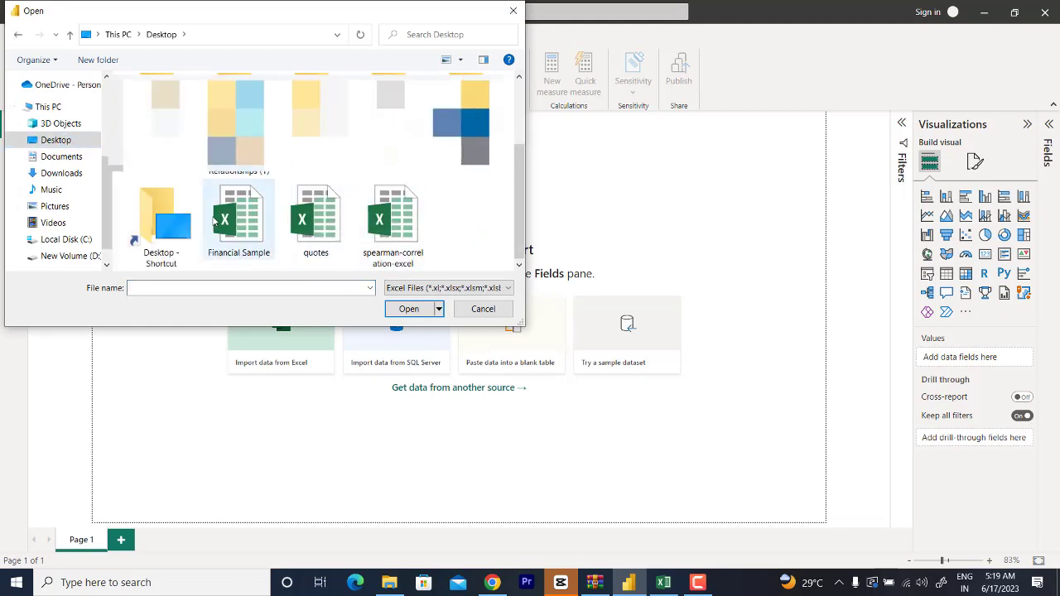
{"action": "left_click", "coordinate": [245, 228]}
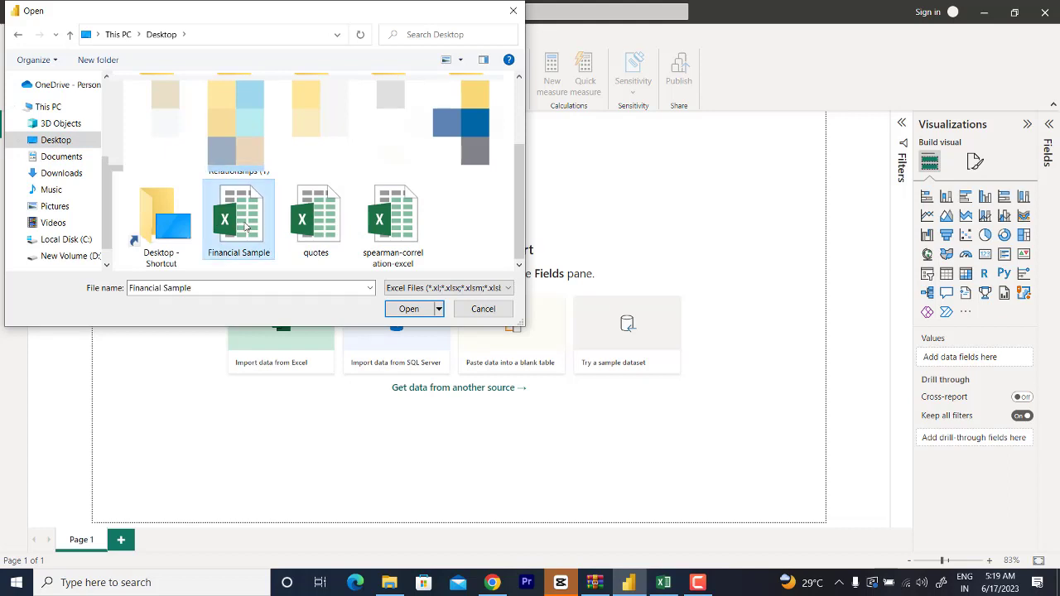
{"action": "left_click", "coordinate": [416, 313]}
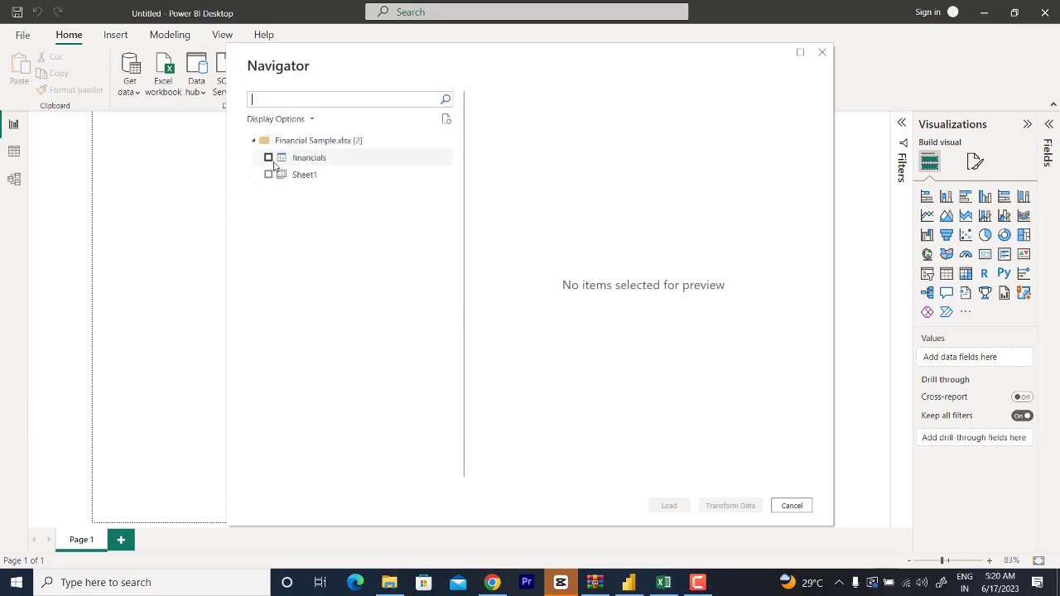
Step: Select the financials table, look through its preview and open it in Power Query Editor for transformation
{"action": "left_click", "coordinate": [268, 158]}
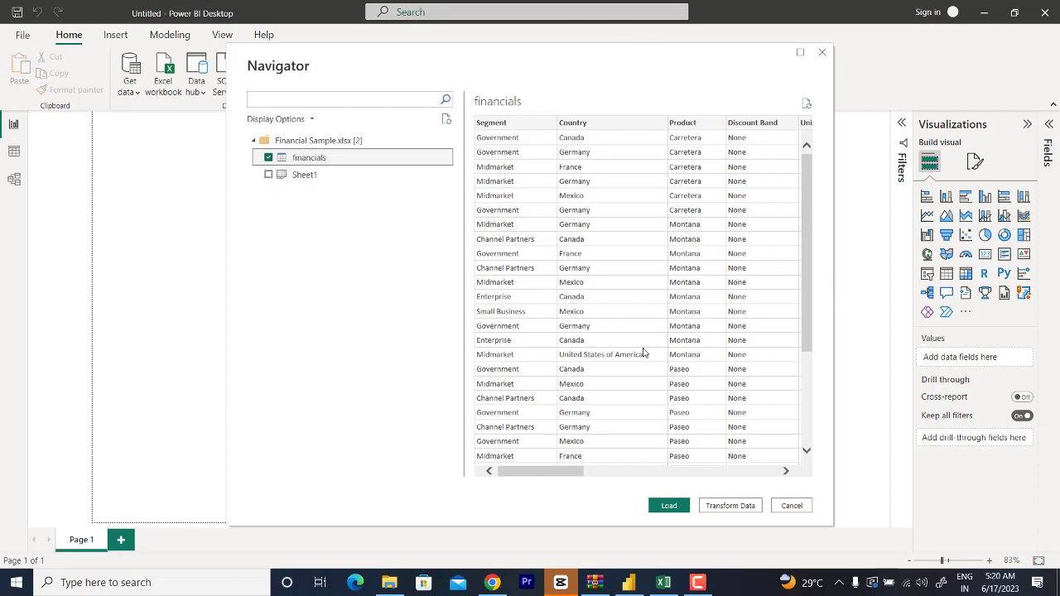
{"action": "scroll", "coordinate": [643, 352], "scroll_direction": "down", "scroll_amount": 4}
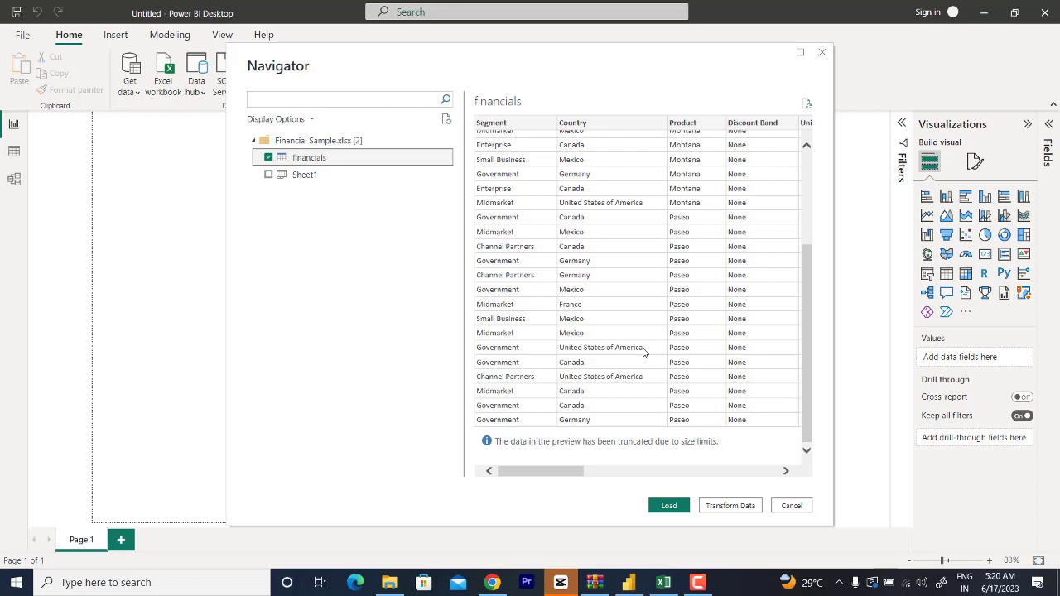
{"action": "scroll", "coordinate": [644, 352], "scroll_direction": "up", "scroll_amount": 3}
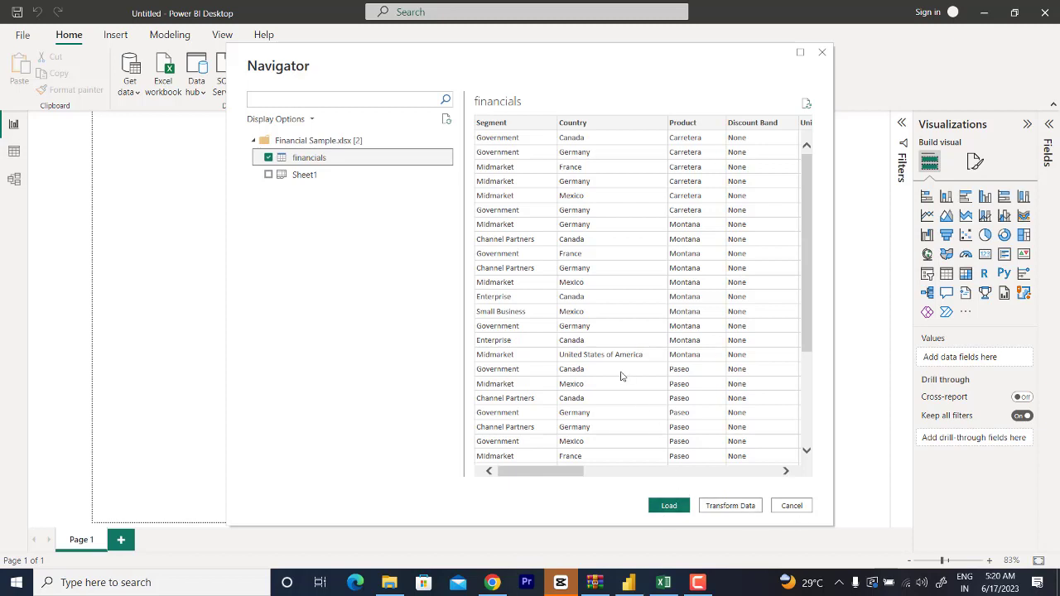
{"action": "left_click", "coordinate": [722, 508]}
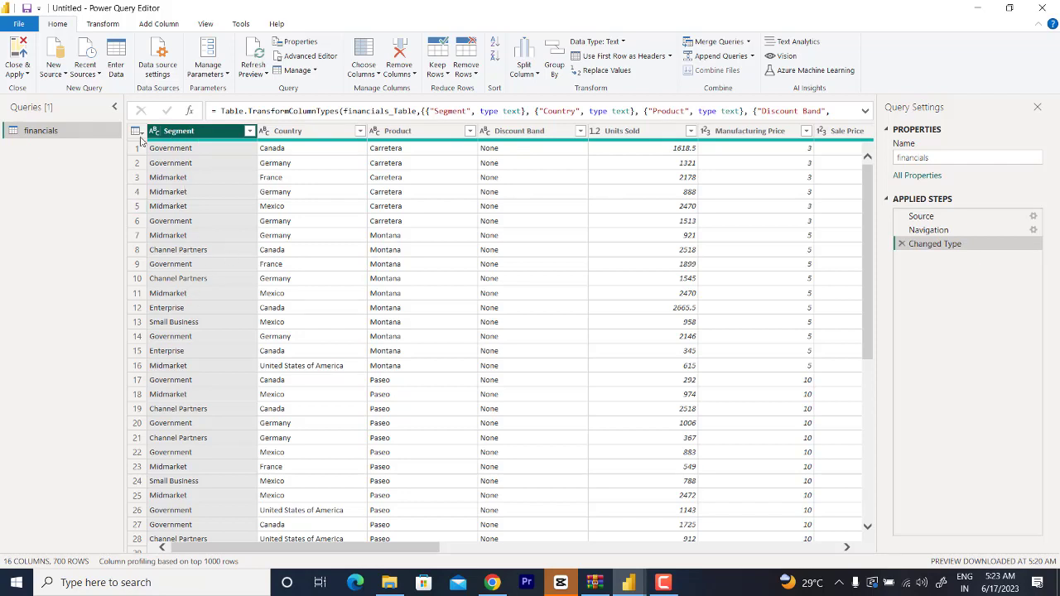
Step: Try converting the Segment column to uppercase, and remove the Uppercased Text step from the query
{"action": "left_click", "coordinate": [102, 25]}
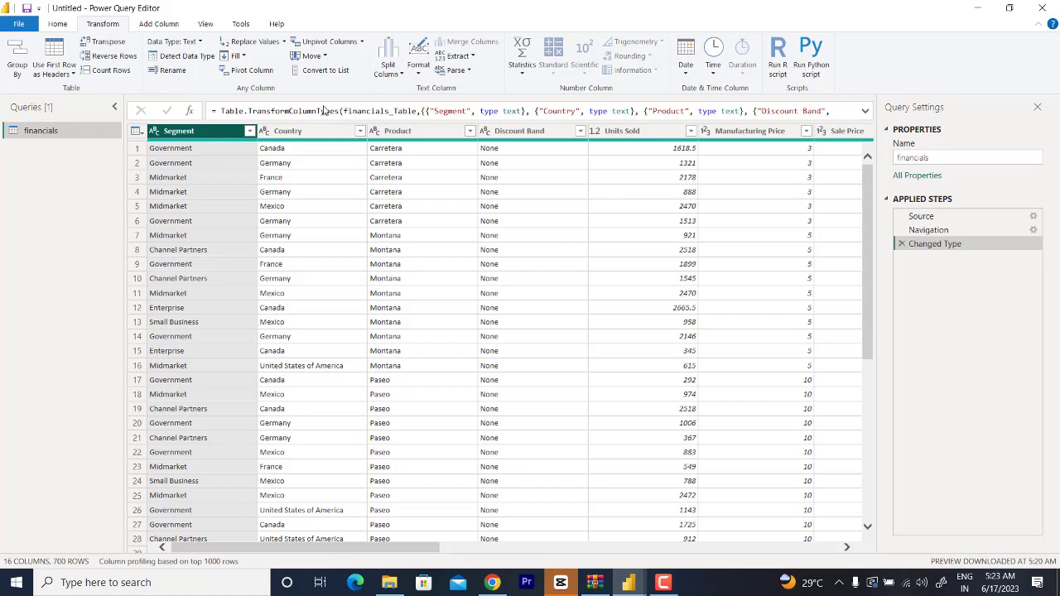
{"action": "left_click", "coordinate": [419, 73]}
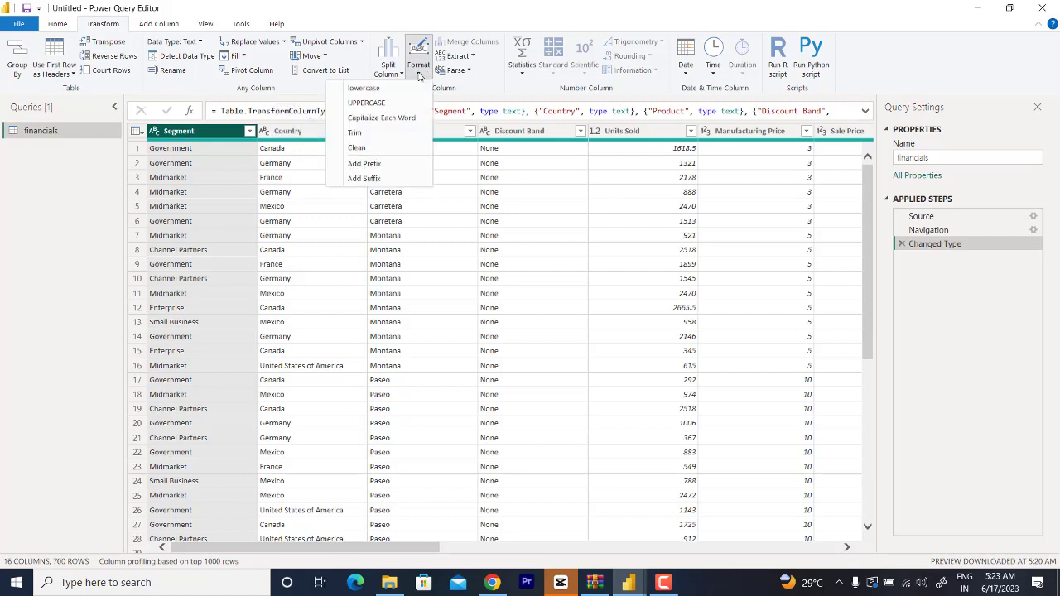
{"action": "left_click", "coordinate": [186, 92]}
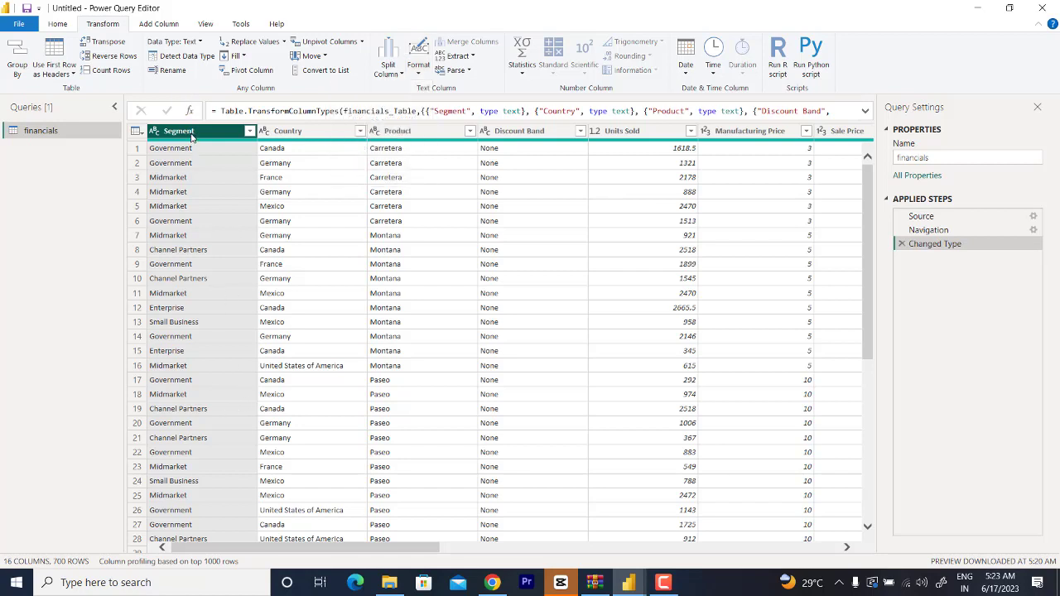
{"action": "left_click", "coordinate": [418, 67]}
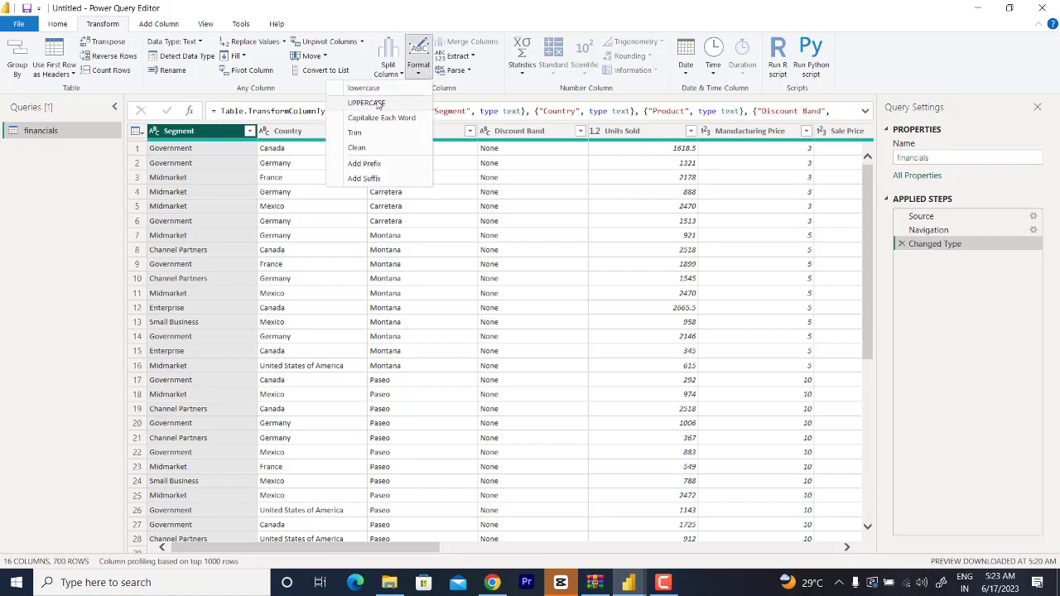
{"action": "left_click", "coordinate": [369, 103]}
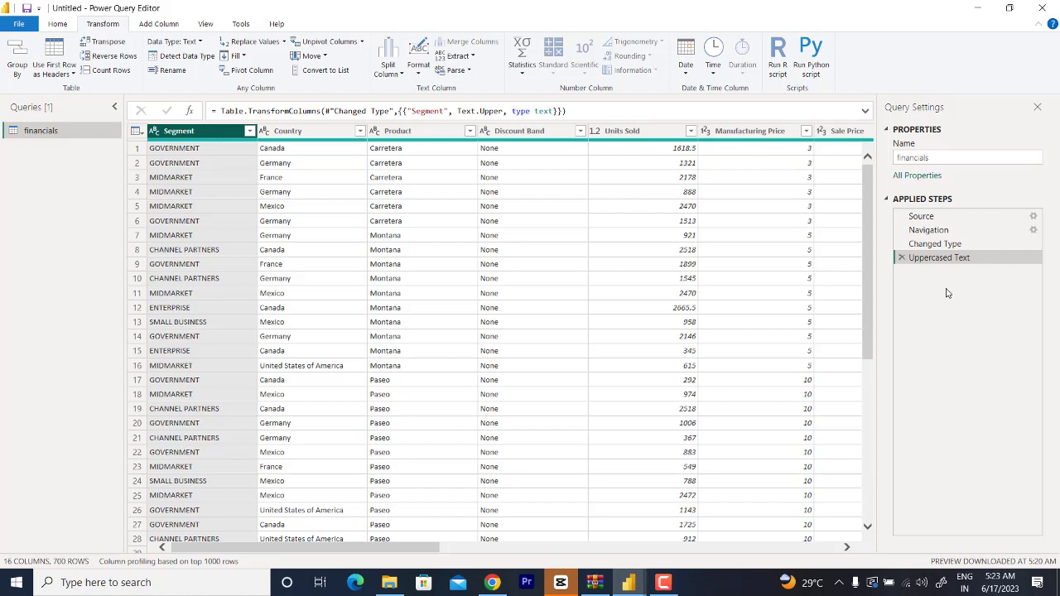
{"action": "left_click", "coordinate": [902, 258]}
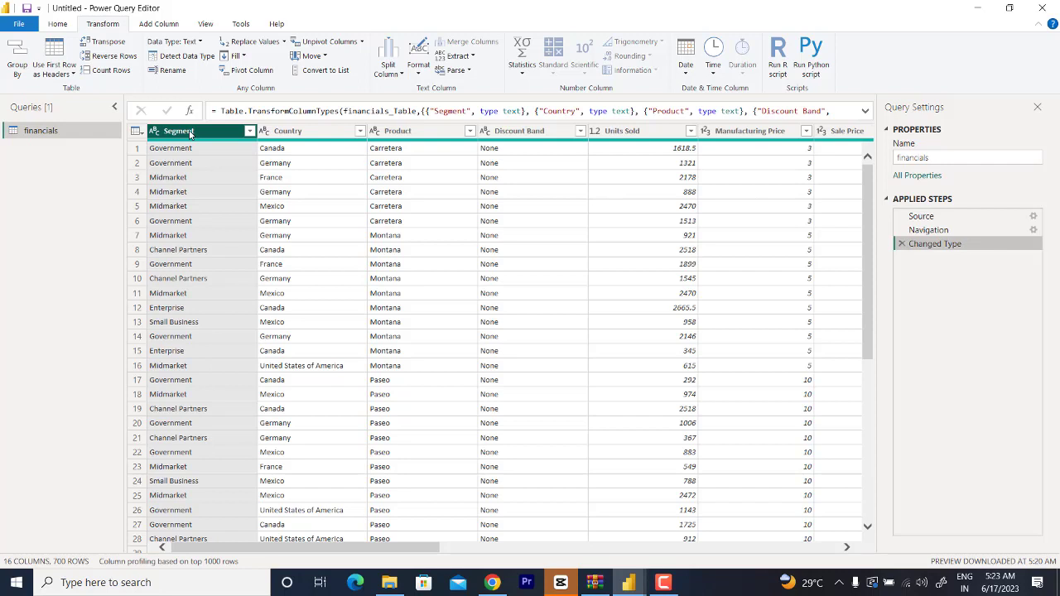
Step: Format the text of the Segment column as UPPERCASE
{"action": "left_click", "coordinate": [419, 66]}
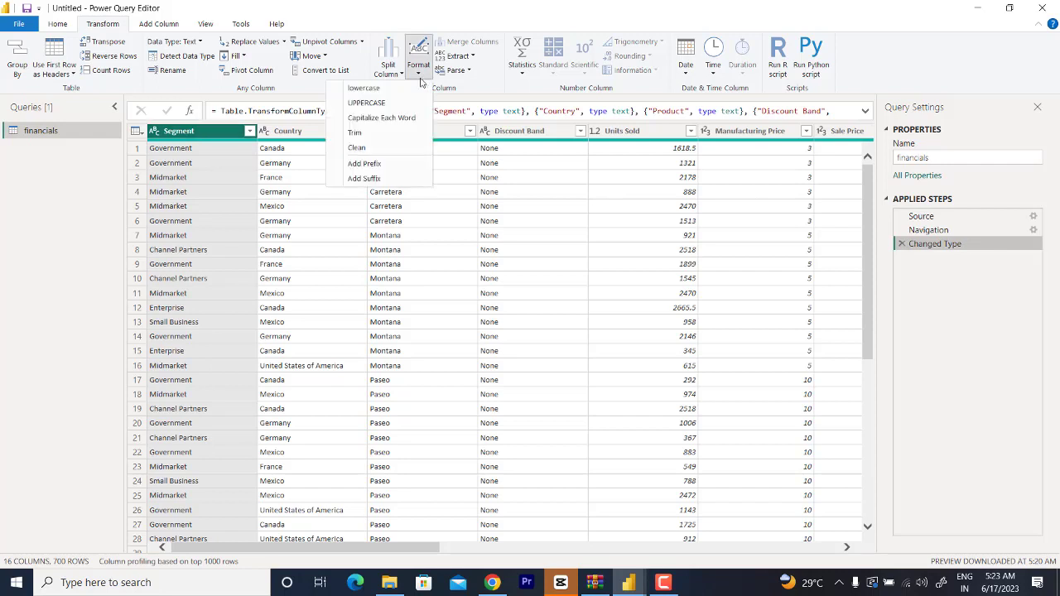
{"action": "left_click", "coordinate": [364, 102]}
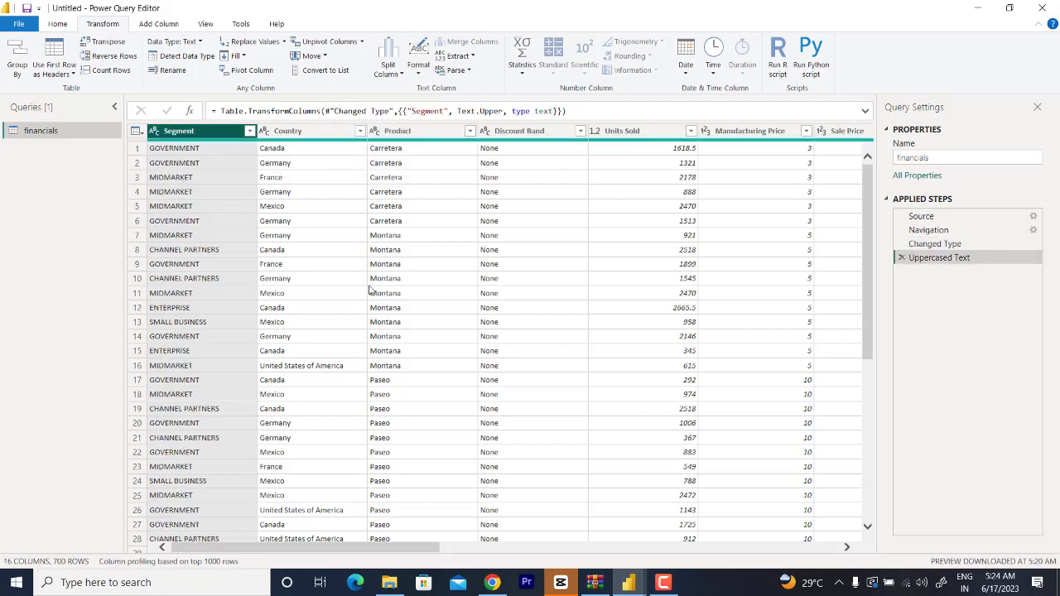
Step: Change the data type of the Units Sold column to Whole Number
{"action": "left_click", "coordinate": [631, 133]}
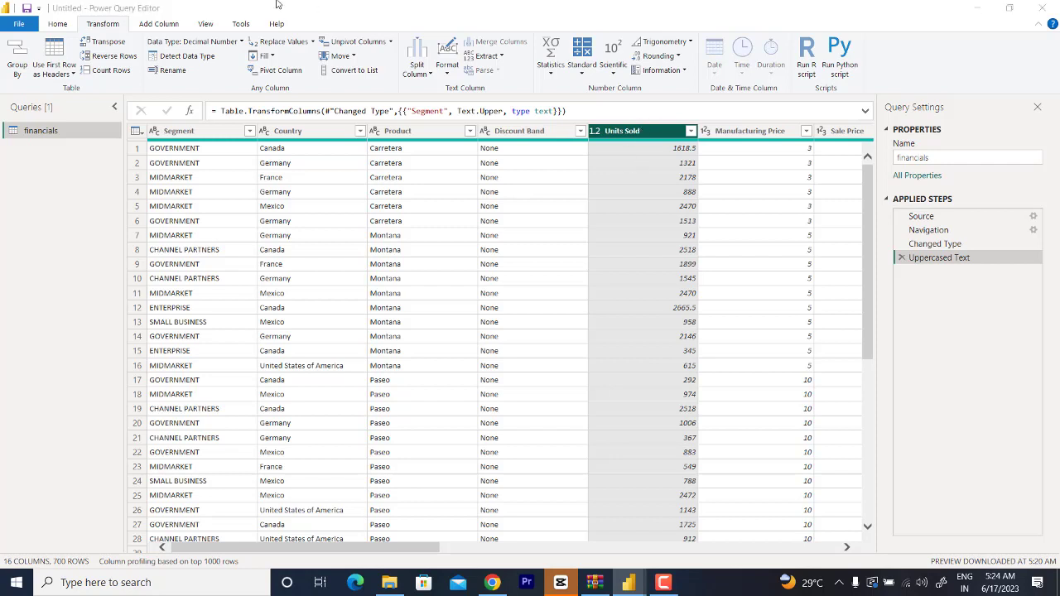
{"action": "left_click", "coordinate": [278, 5]}
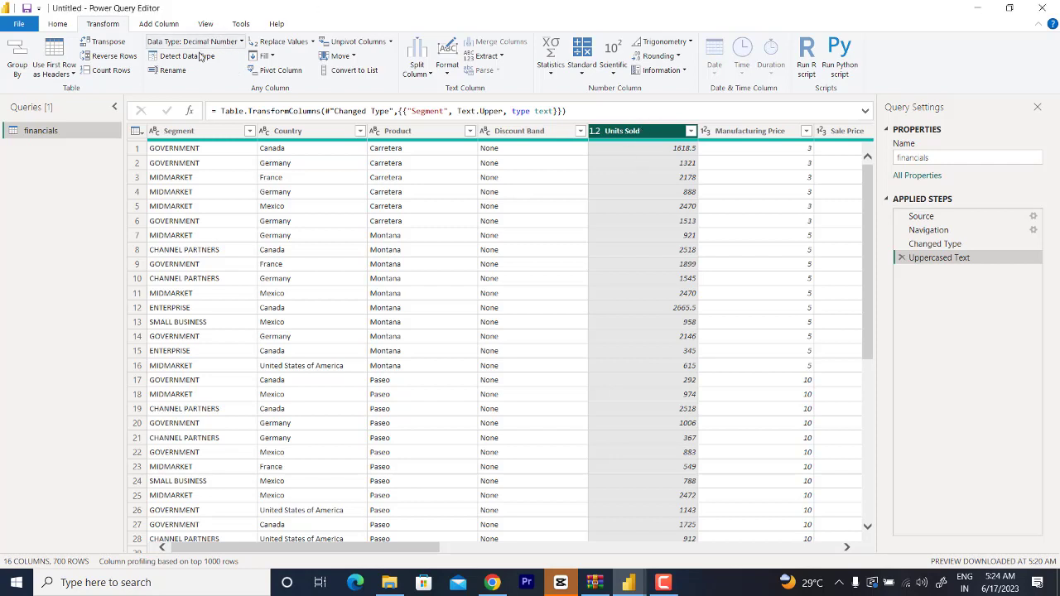
{"action": "left_click", "coordinate": [209, 41]}
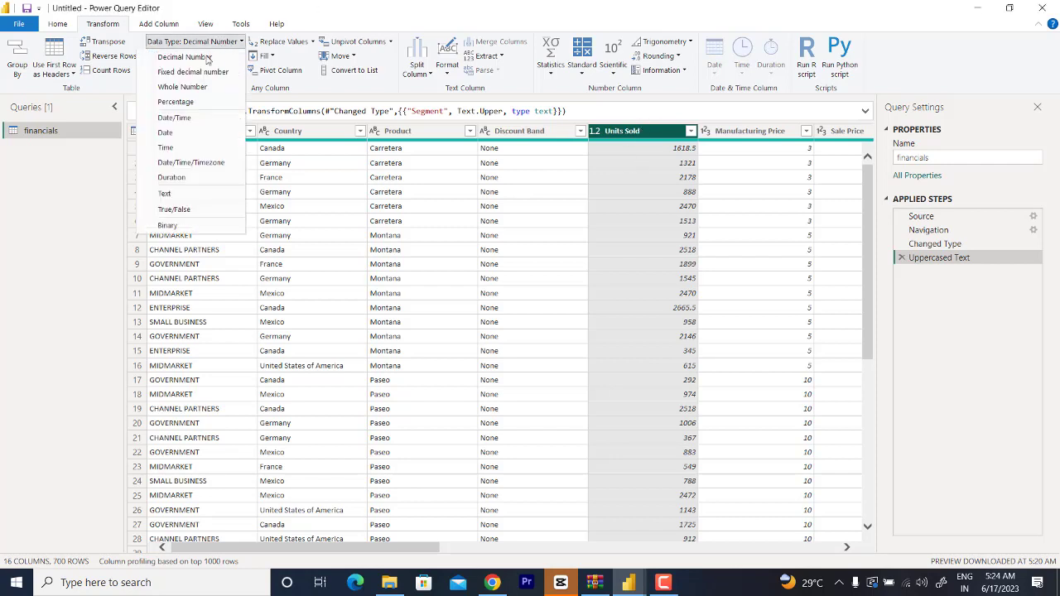
{"action": "left_click", "coordinate": [183, 87]}
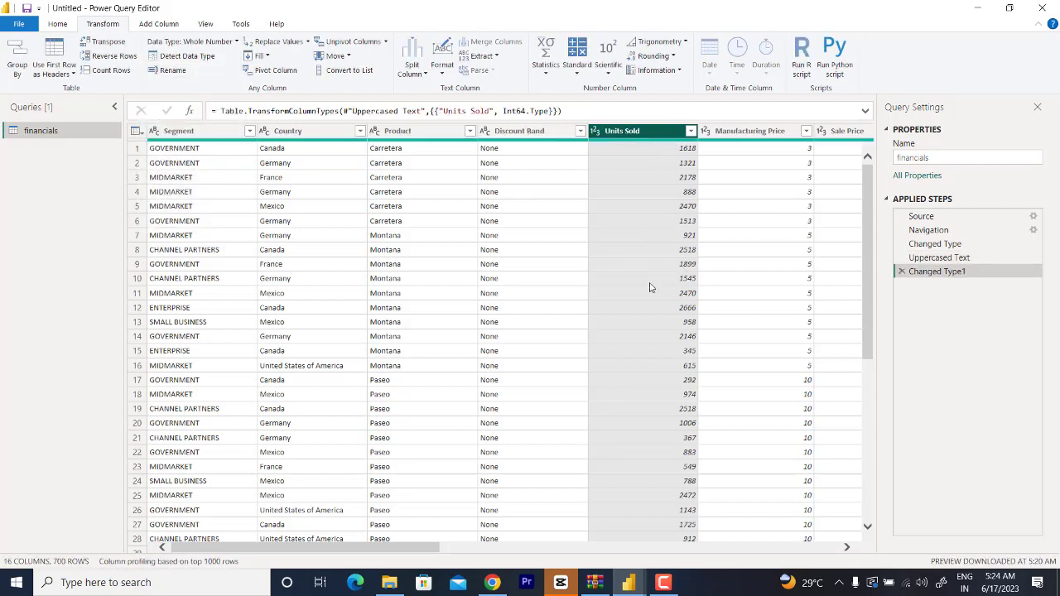
Step: Filter the Product column to exclude Montana, and close the query editor with the changes applied to the report
{"action": "scroll", "coordinate": [693, 298], "scroll_direction": "right", "scroll_amount": 5}
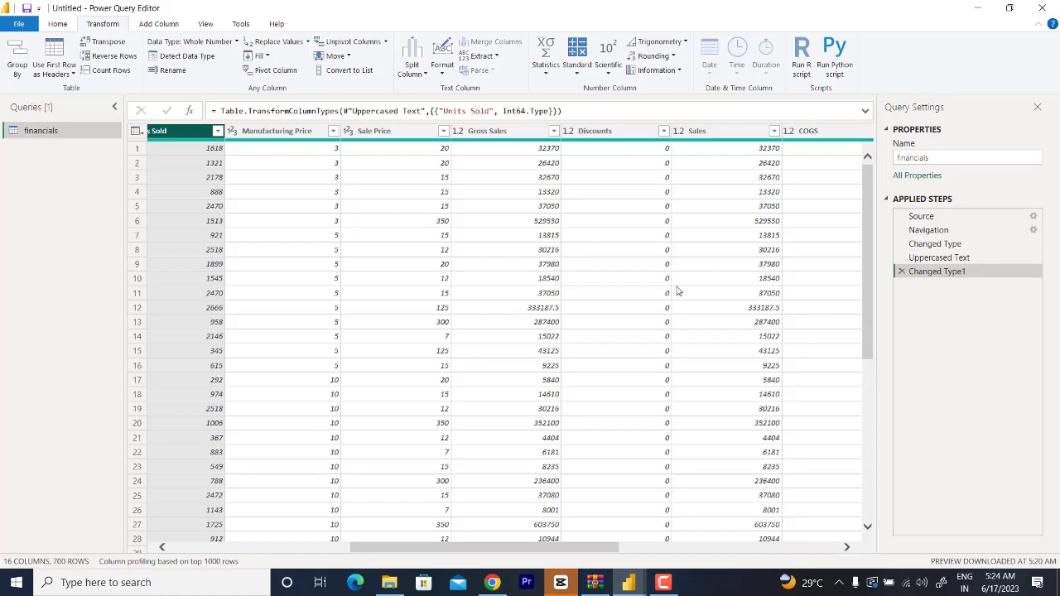
{"action": "scroll", "coordinate": [677, 291], "scroll_direction": "right", "scroll_amount": 5}
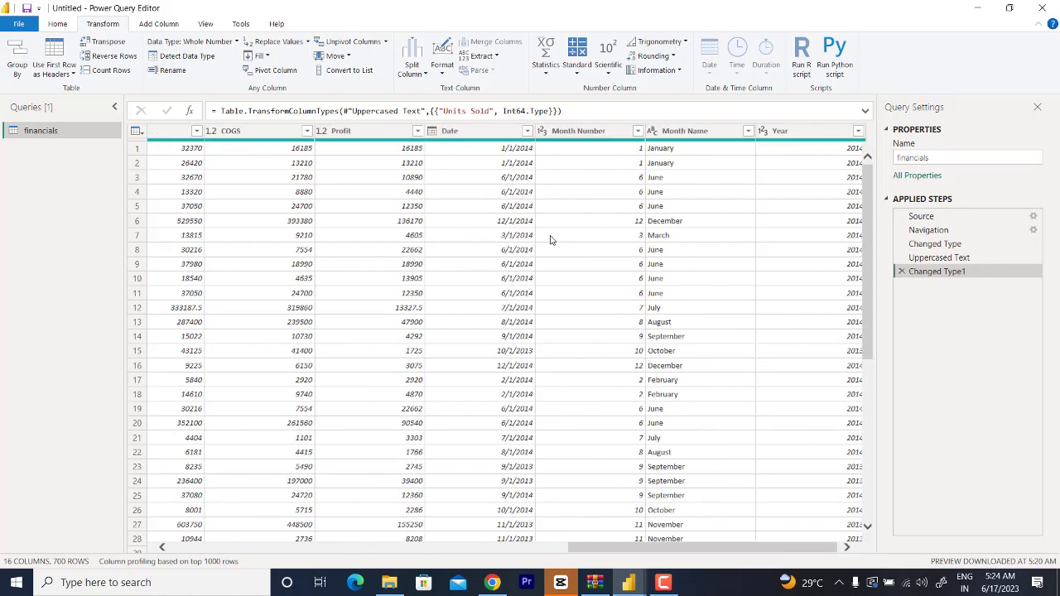
{"action": "scroll", "coordinate": [549, 239], "scroll_direction": "right", "scroll_amount": 1}
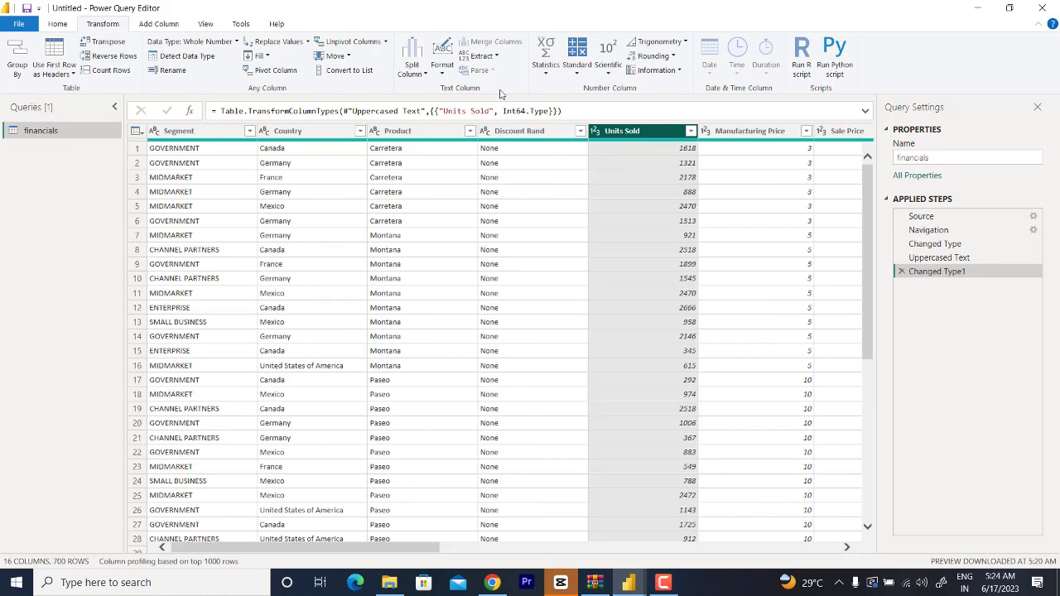
{"action": "left_click", "coordinate": [469, 131]}
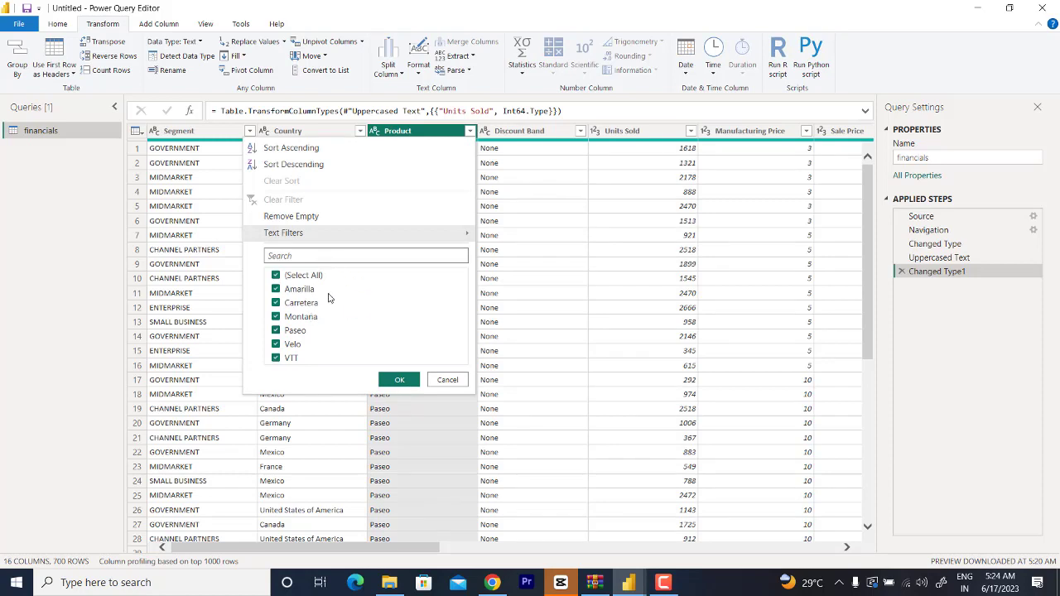
{"action": "left_click", "coordinate": [276, 317]}
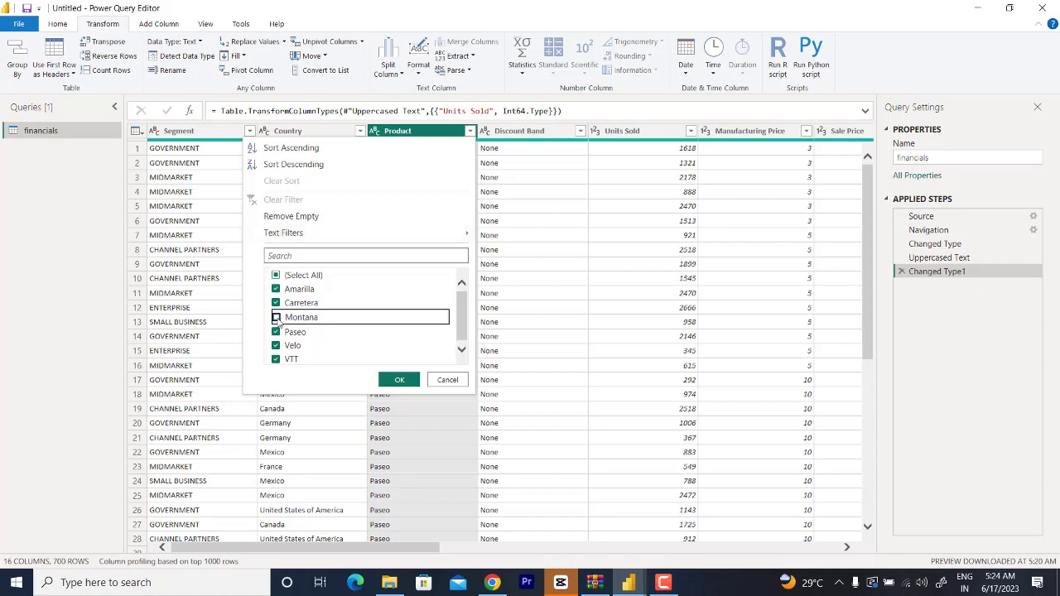
{"action": "left_click", "coordinate": [395, 381]}
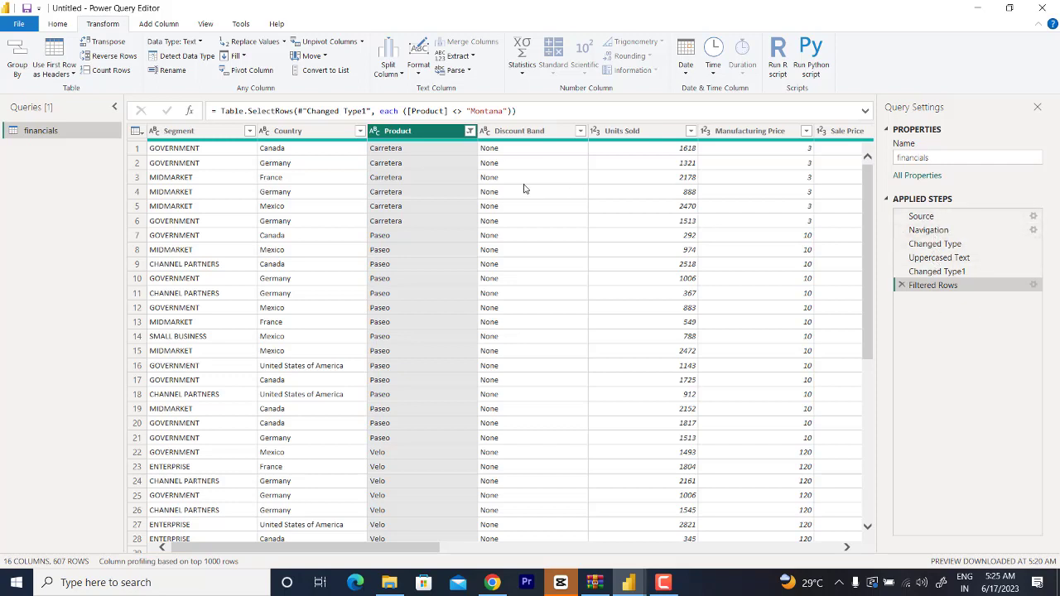
{"action": "left_click", "coordinate": [57, 24]}
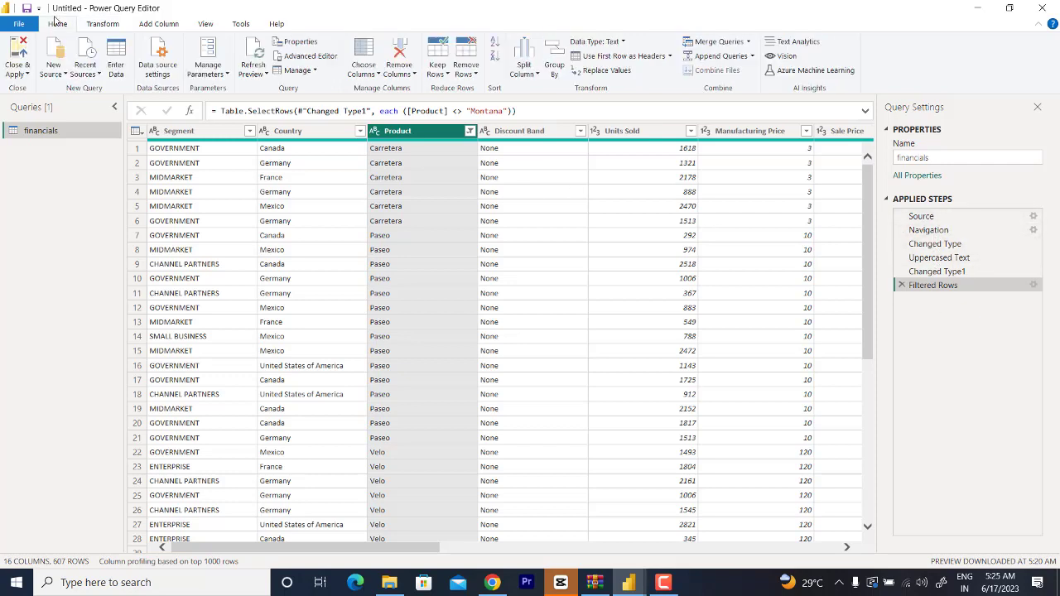
{"action": "left_click", "coordinate": [22, 56]}
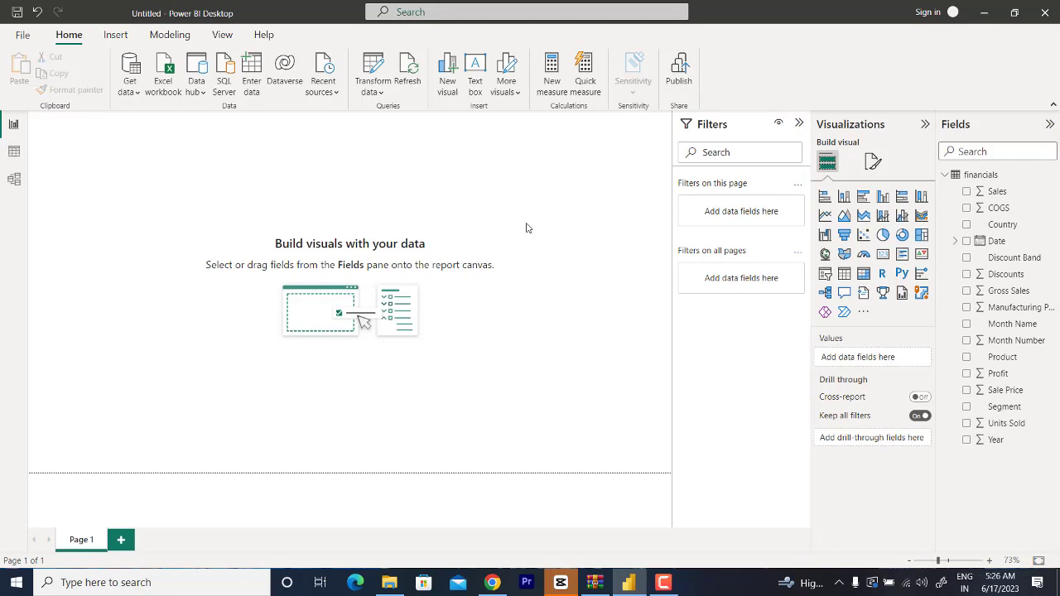
Step: Add a Map visual to the report page, move it to the page's left edge and resize it
{"action": "left_click", "coordinate": [825, 255]}
{"action": "left_click_drag", "start_coordinate": [130, 188], "coordinate": [109, 224]}
{"action": "left_click_drag", "start_coordinate": [163, 298], "coordinate": [280, 319]}
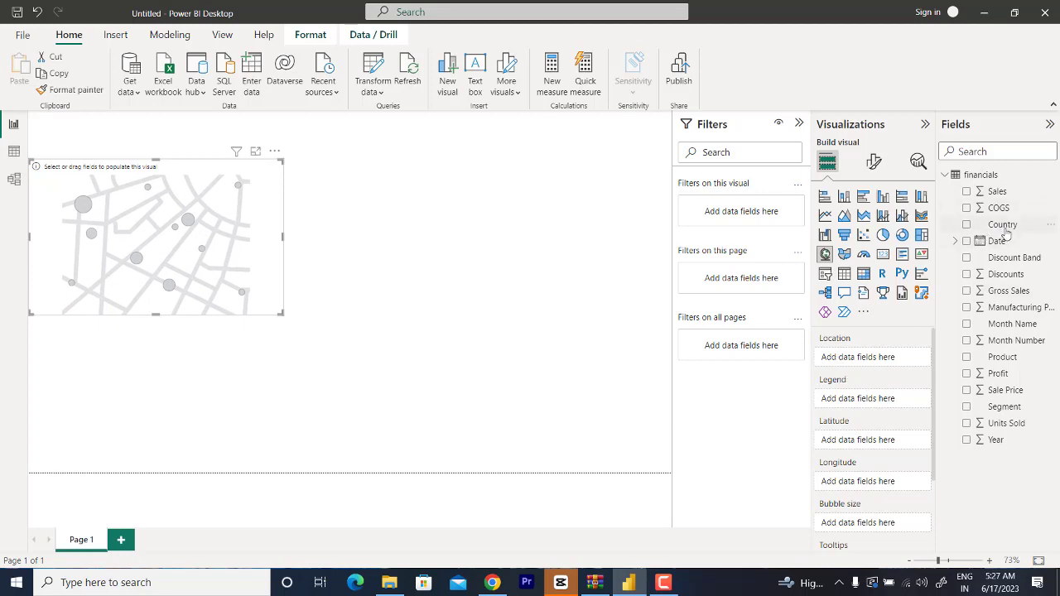
Step: Assign Country to the map's Location and Sales to its Bubble size
{"action": "left_click_drag", "start_coordinate": [1005, 234], "coordinate": [877, 359]}
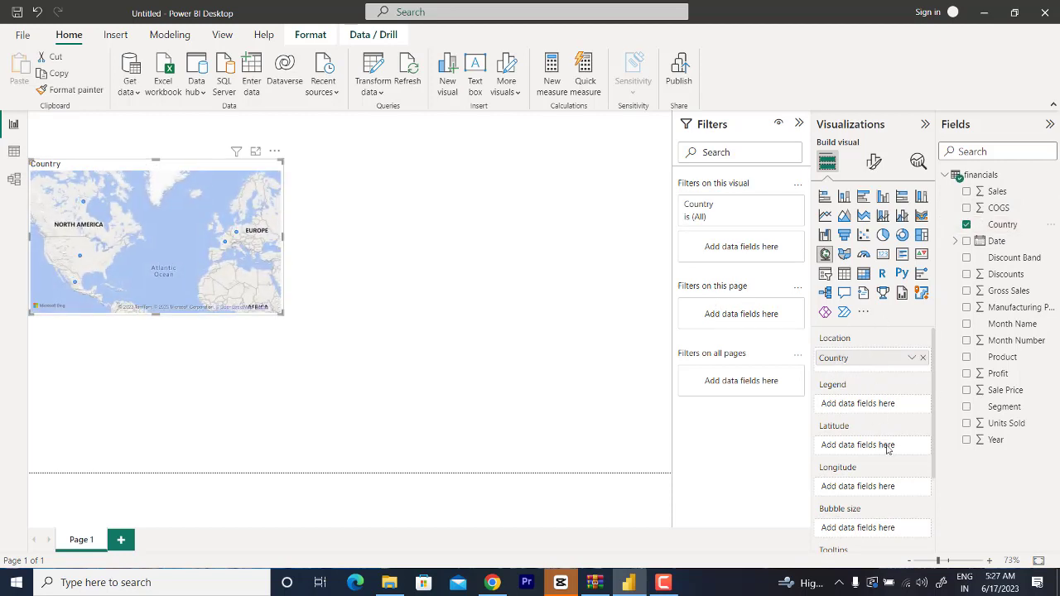
{"action": "scroll", "coordinate": [879, 421], "scroll_direction": "down", "scroll_amount": 3}
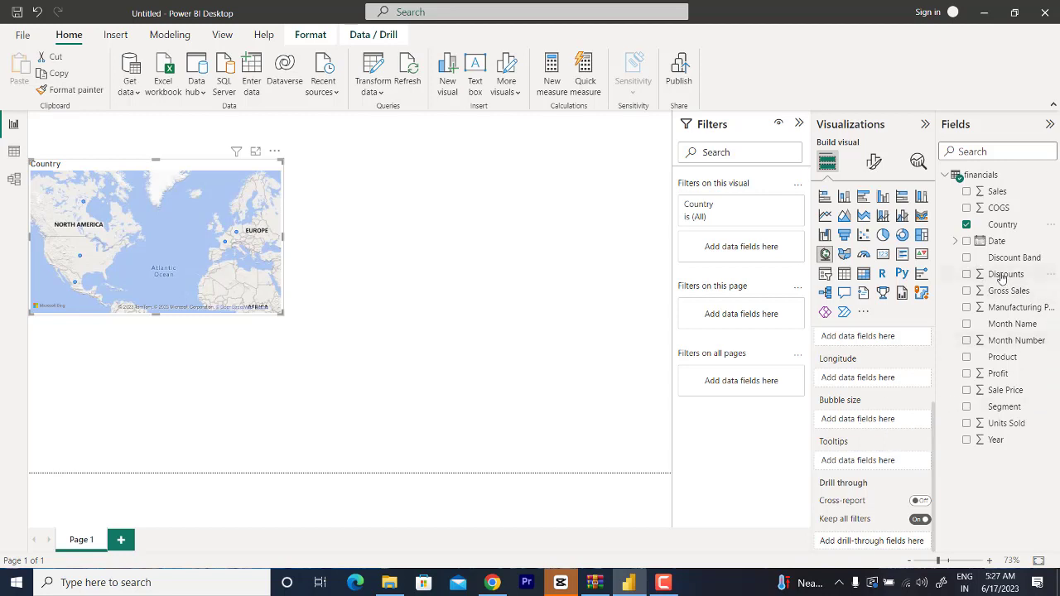
{"action": "left_click_drag", "start_coordinate": [997, 192], "coordinate": [864, 428]}
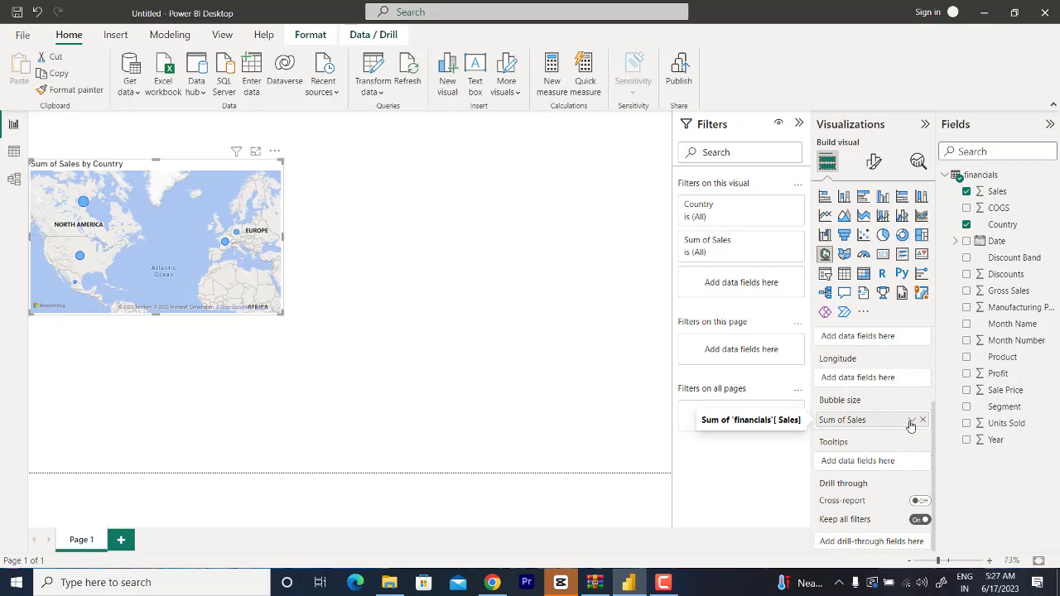
Step: View the aggregation options for the map's bubble size field, and inspect the sales tooltips of the North American bubbles
{"action": "left_click", "coordinate": [911, 421]}
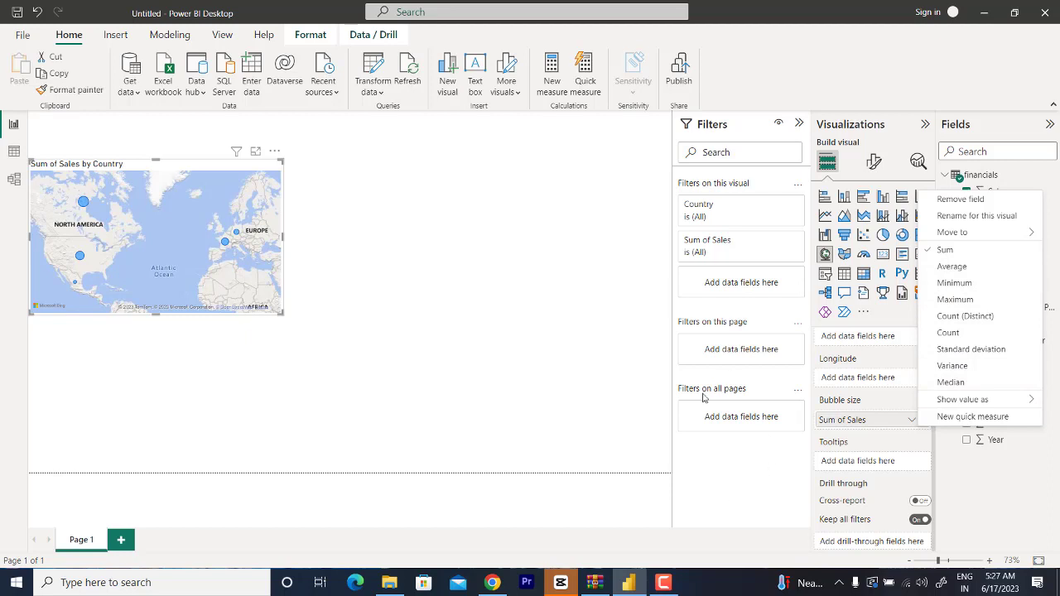
{"action": "left_click", "coordinate": [851, 386]}
{"action": "scroll", "coordinate": [851, 387], "scroll_direction": "up", "scroll_amount": 2}
{"action": "scroll", "coordinate": [851, 387], "scroll_direction": "up", "scroll_amount": 1}
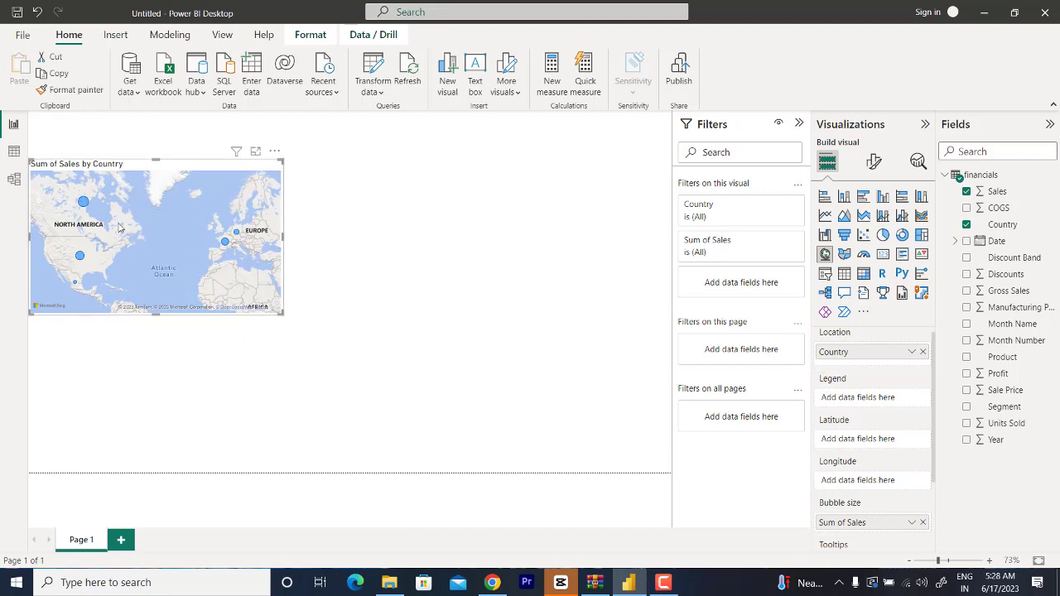
{"action": "mouse_move", "coordinate": [83, 205]}
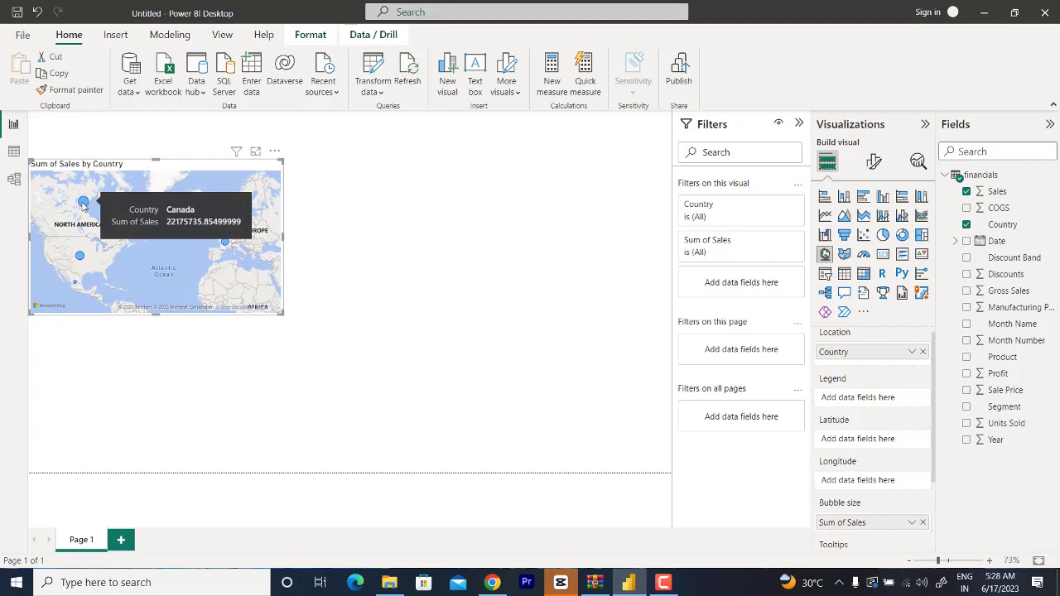
{"action": "mouse_move", "coordinate": [81, 261]}
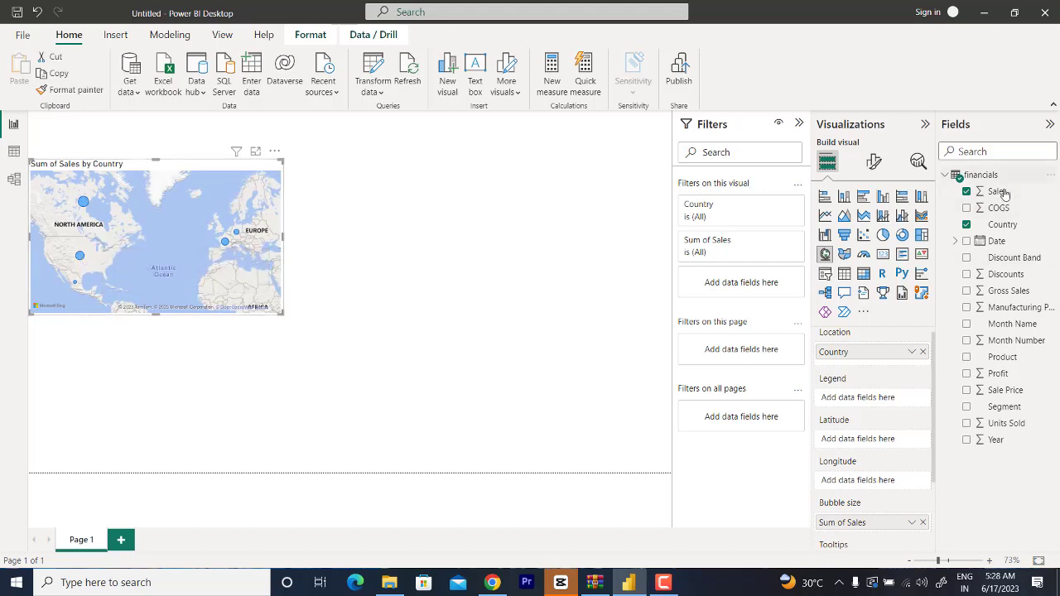
Step: Format the Sales field as Currency with 0 decimal places, and check the sales tooltips on the map
{"action": "left_click", "coordinate": [571, 300]}
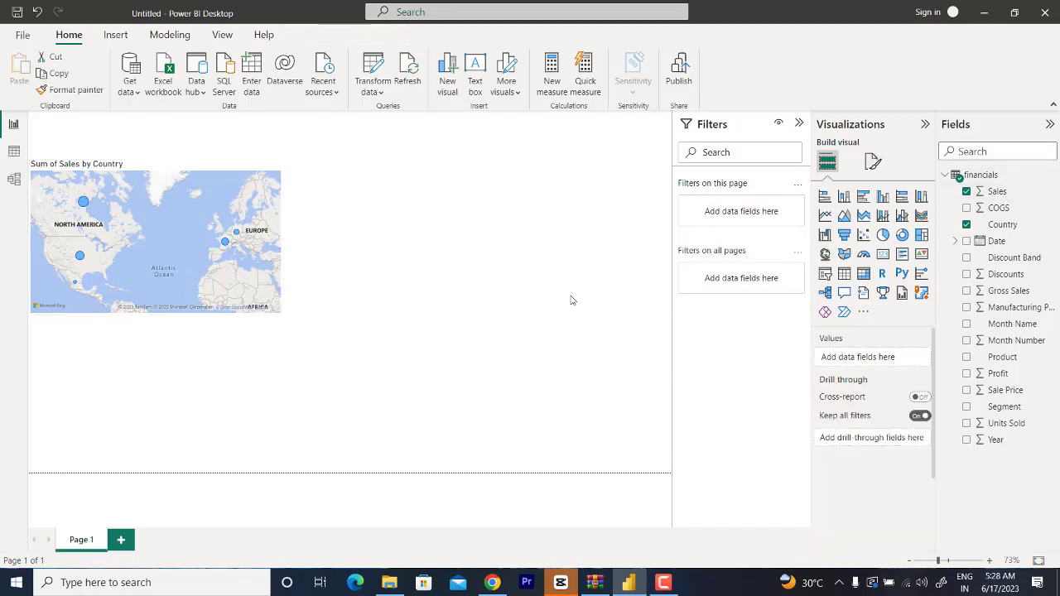
{"action": "left_click", "coordinate": [997, 191]}
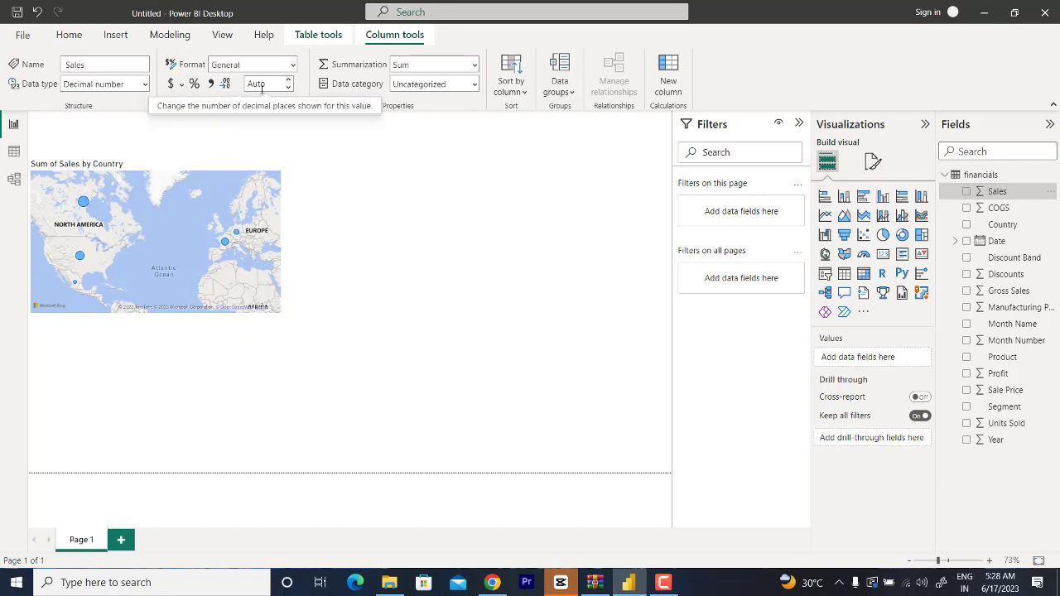
{"action": "left_click", "coordinate": [172, 88]}
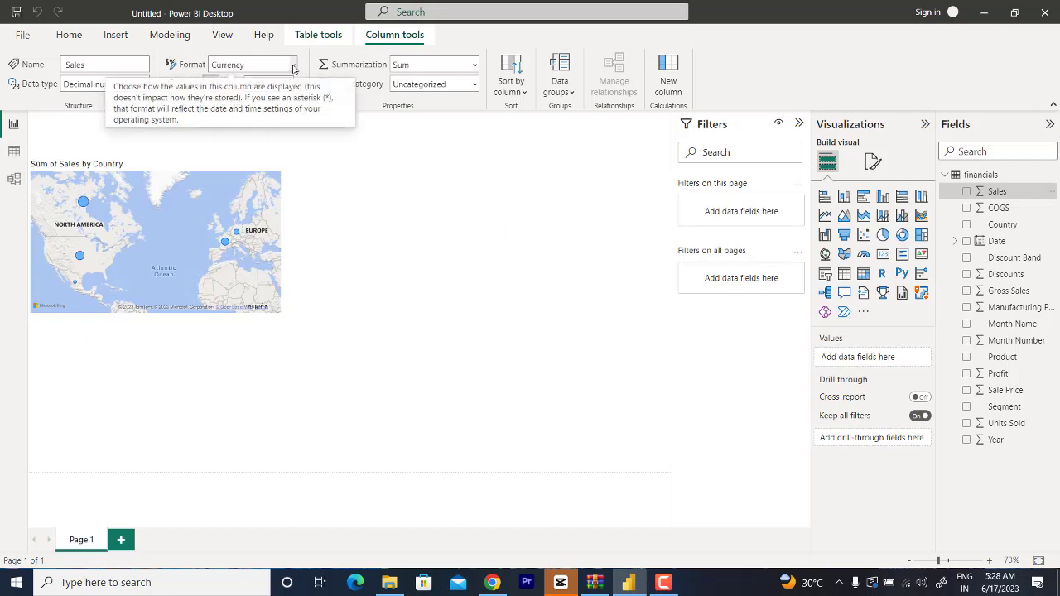
{"action": "left_click", "coordinate": [293, 66]}
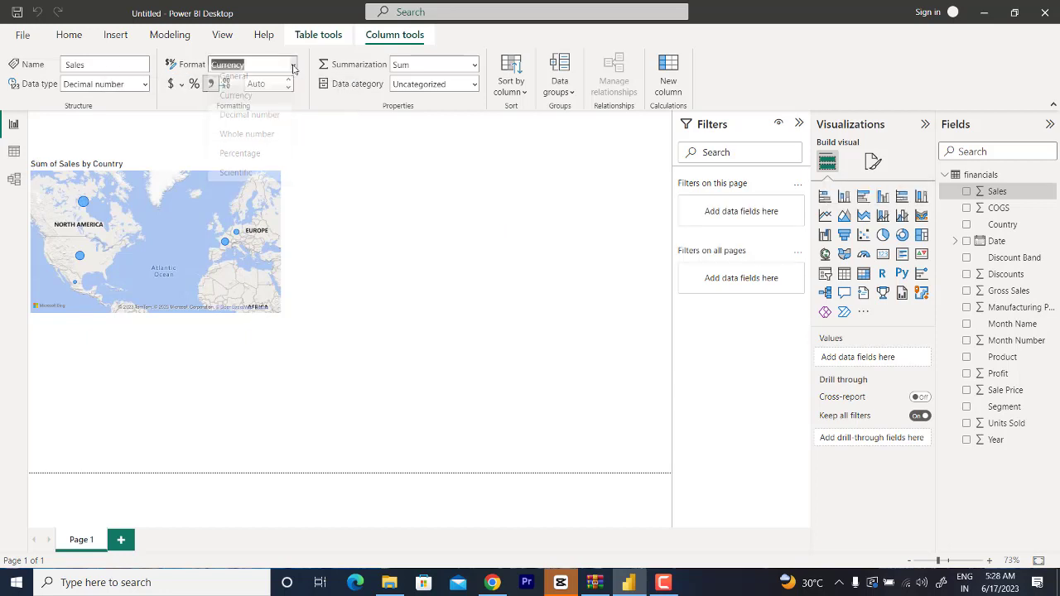
{"action": "left_click", "coordinate": [171, 86]}
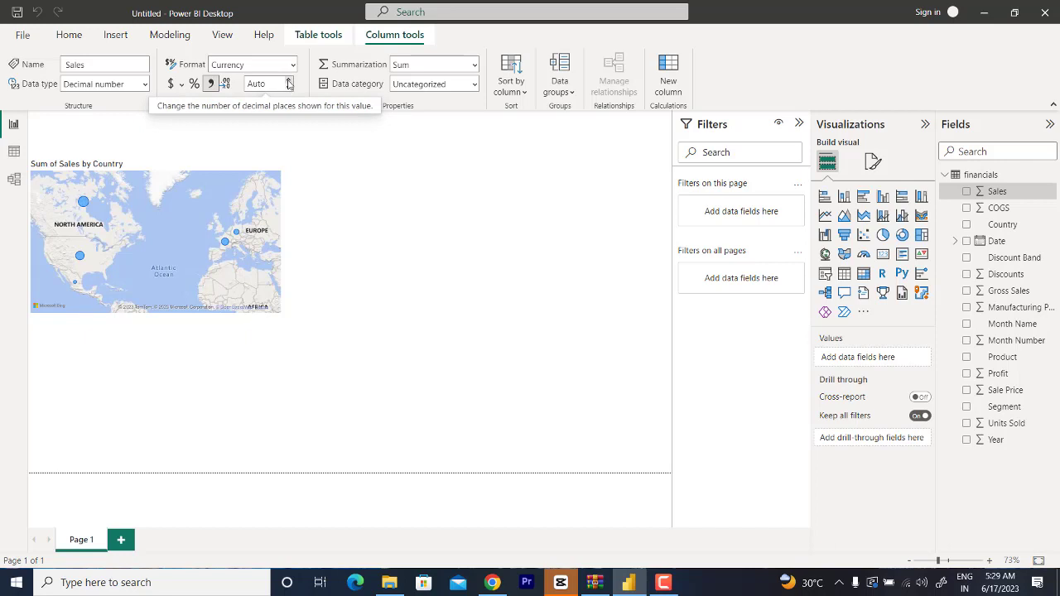
{"action": "left_click", "coordinate": [288, 87]}
{"action": "mouse_move", "coordinate": [224, 243]}
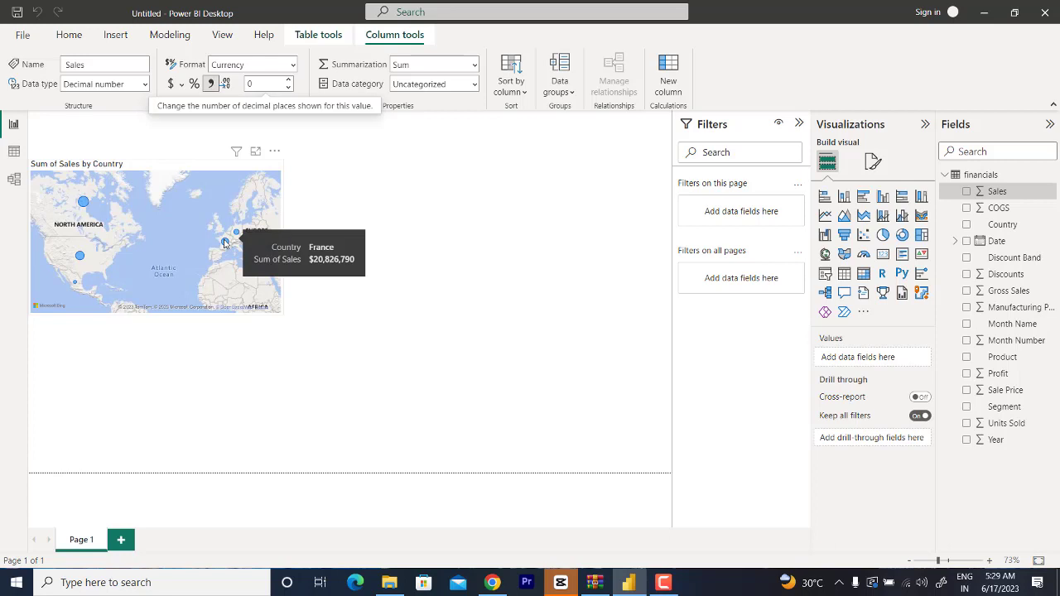
{"action": "left_click", "coordinate": [327, 227]}
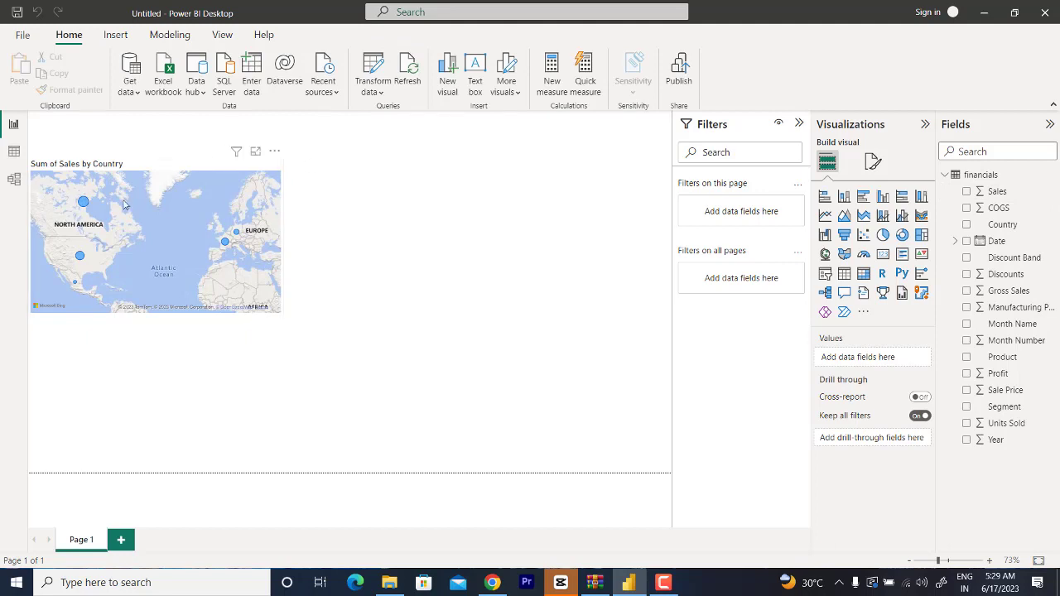
{"action": "mouse_move", "coordinate": [84, 204]}
Step: Add the Profit field to the map's Tooltips
{"action": "left_click", "coordinate": [152, 174]}
{"action": "scroll", "coordinate": [839, 499], "scroll_direction": "down", "scroll_amount": 2}
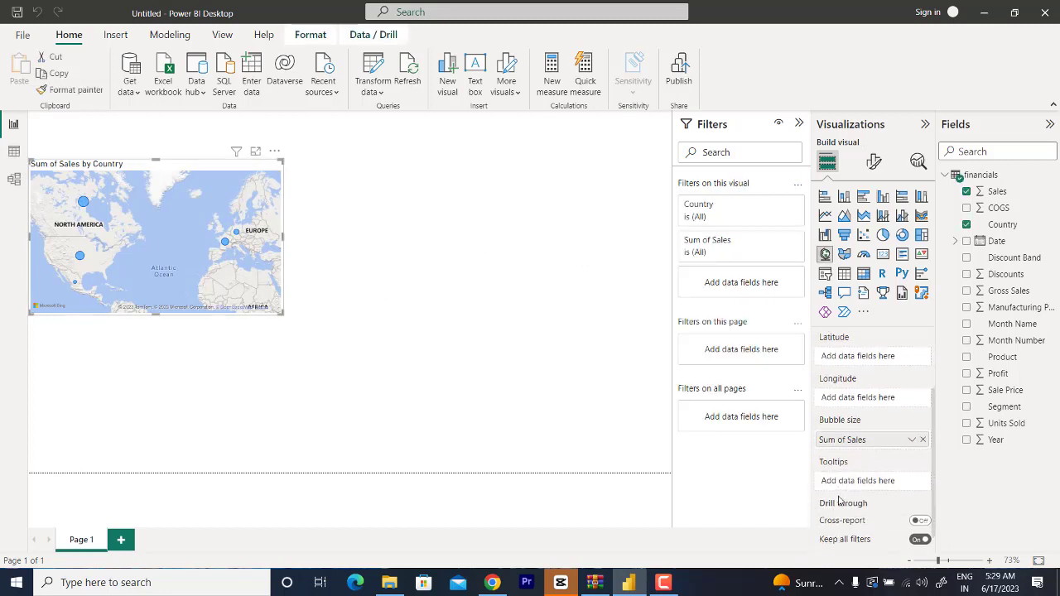
{"action": "scroll", "coordinate": [839, 499], "scroll_direction": "down", "scroll_amount": 1}
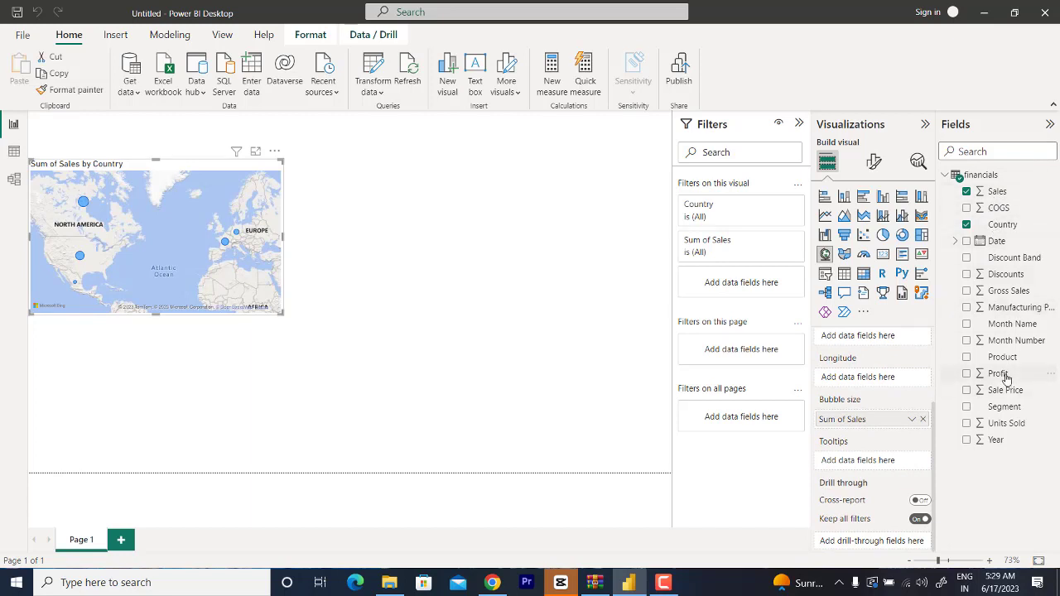
{"action": "left_click_drag", "start_coordinate": [1005, 377], "coordinate": [898, 462]}
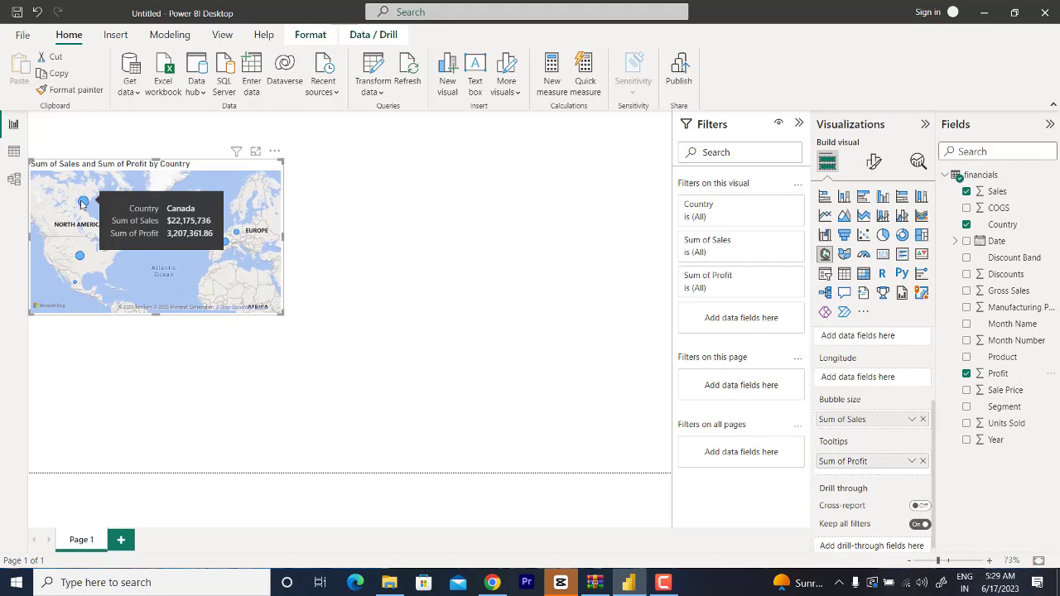
Step: Format the Profit field as Currency with 0 decimal places
{"action": "left_click", "coordinate": [502, 282]}
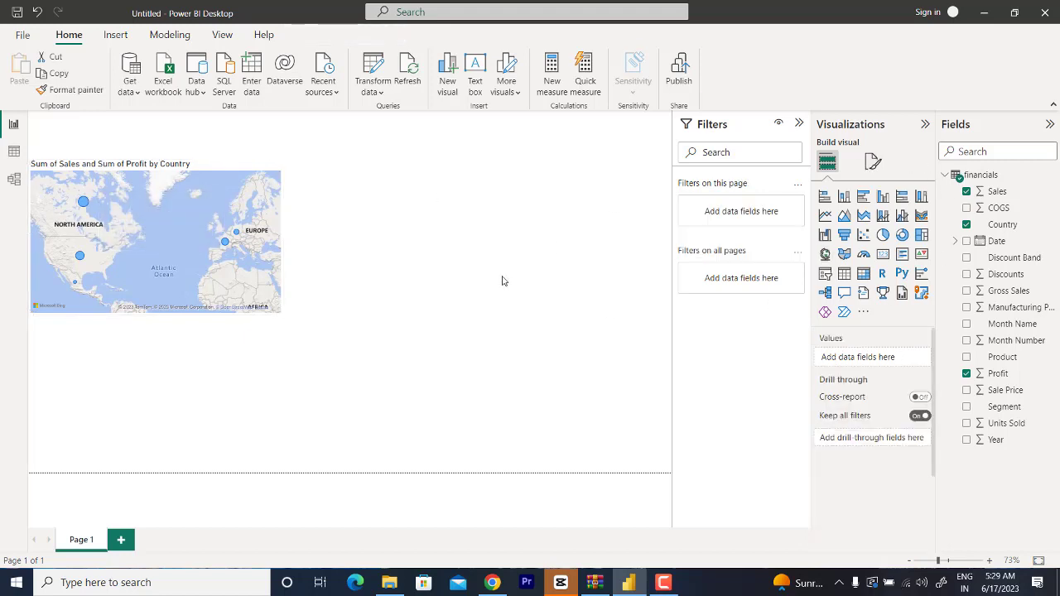
{"action": "left_click", "coordinate": [999, 373]}
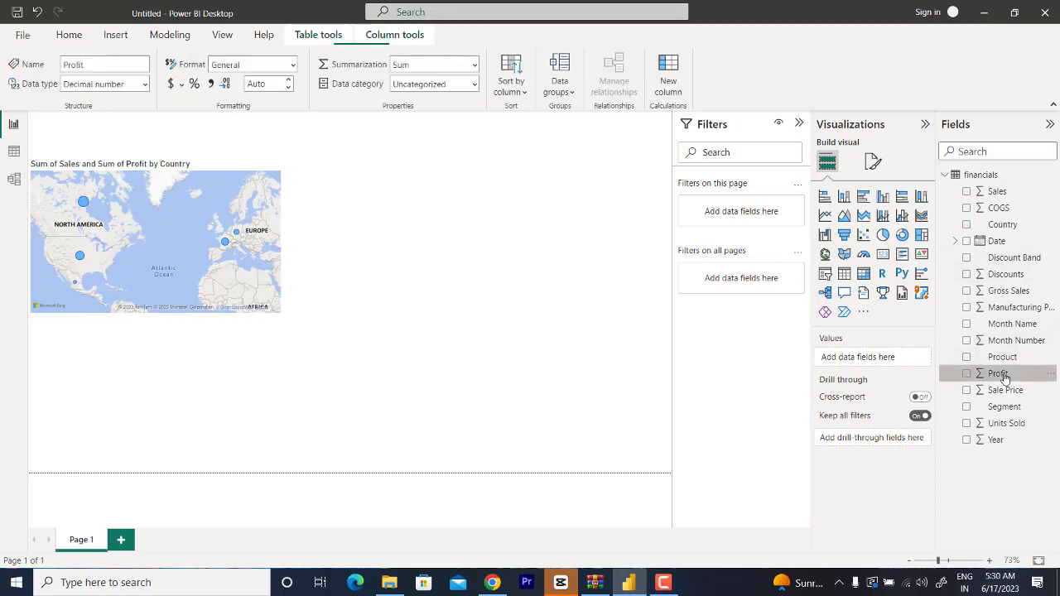
{"action": "left_click", "coordinate": [173, 86]}
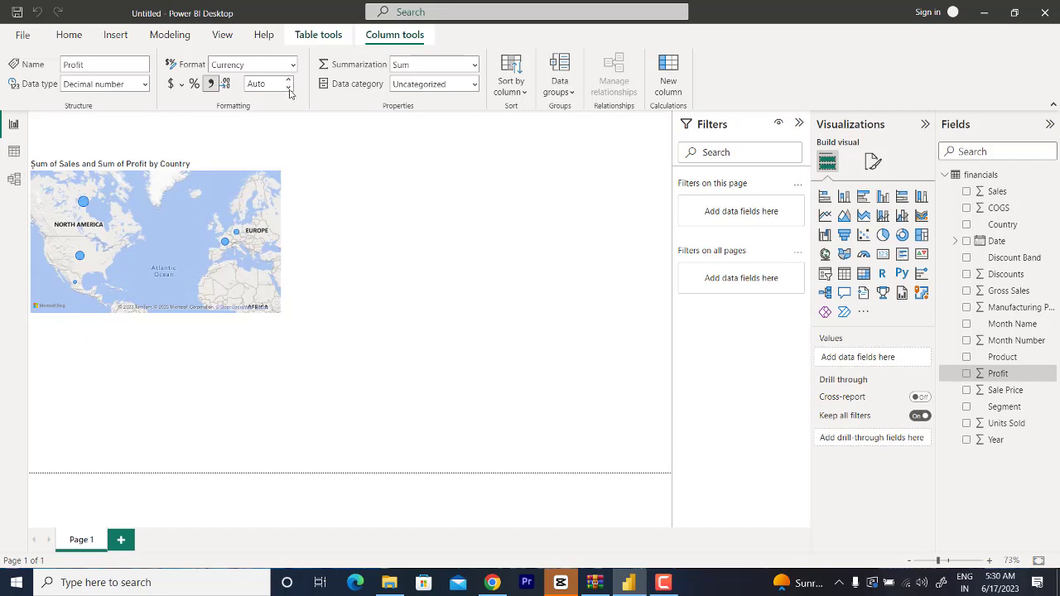
{"action": "left_click", "coordinate": [289, 87]}
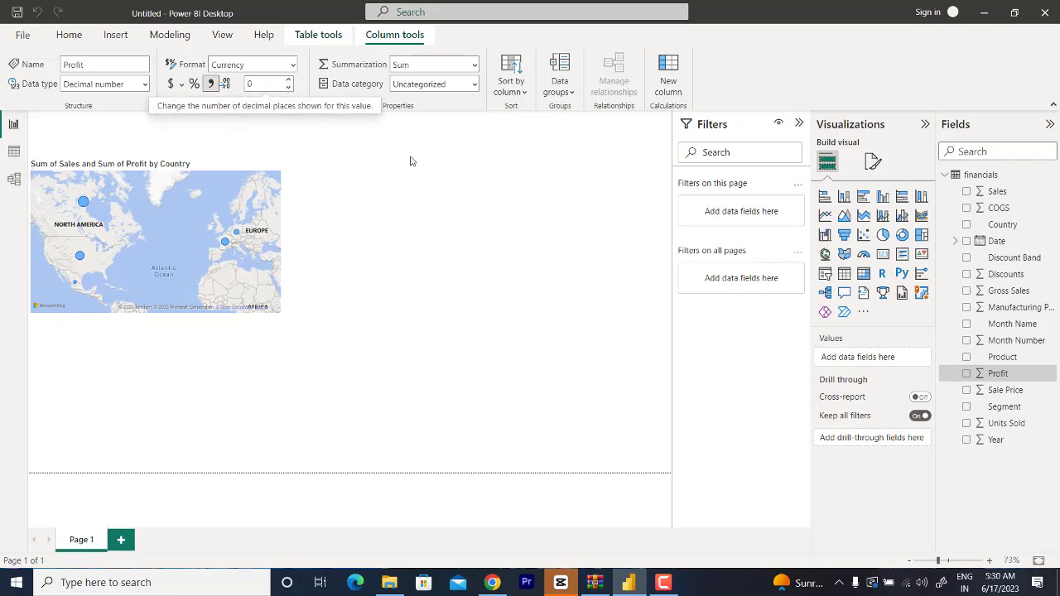
{"action": "left_click", "coordinate": [427, 193]}
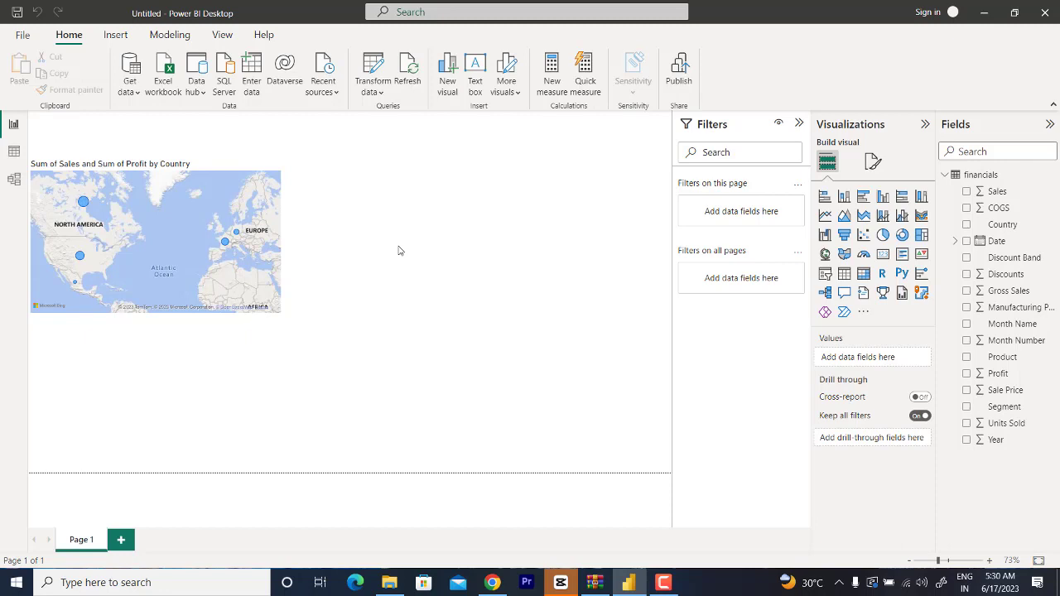
Step: Add a Clustered column chart, place it to the right of the map and slightly reduce its height
{"action": "left_click", "coordinate": [882, 199]}
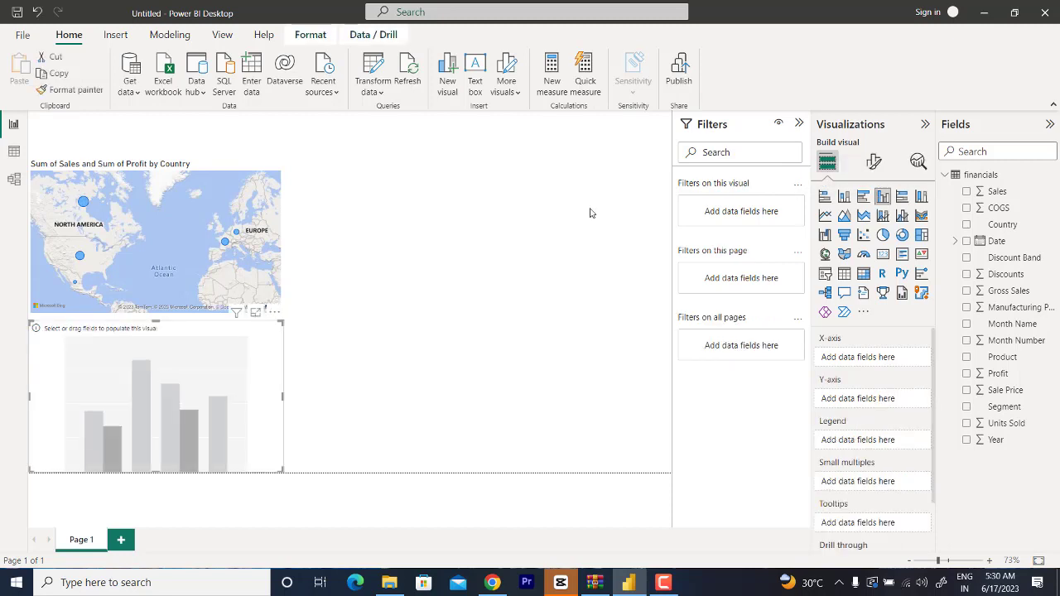
{"action": "left_click_drag", "start_coordinate": [199, 363], "coordinate": [466, 206]}
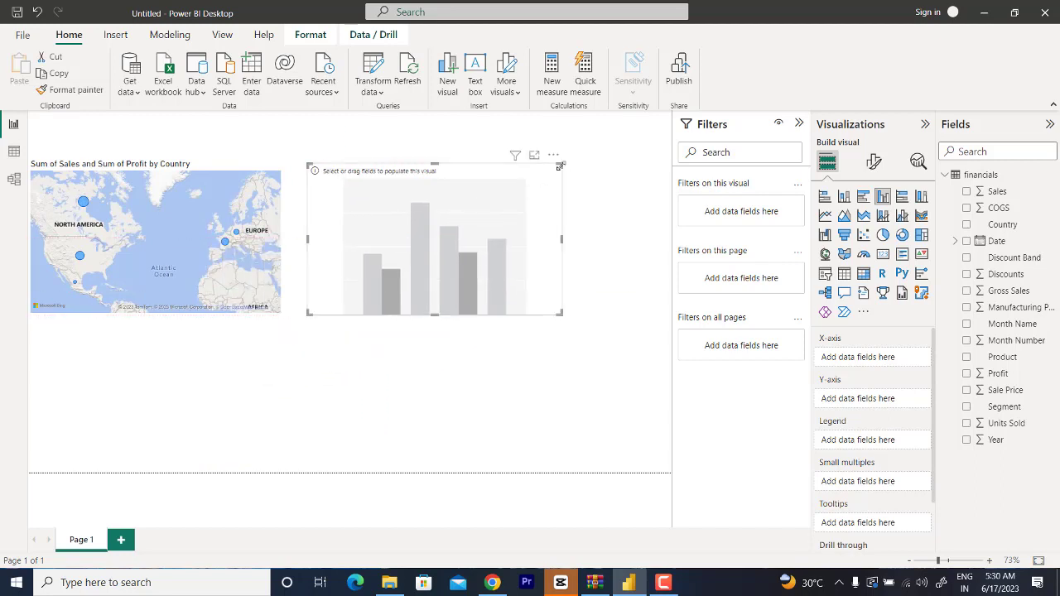
{"action": "left_click_drag", "start_coordinate": [564, 172], "coordinate": [561, 176]}
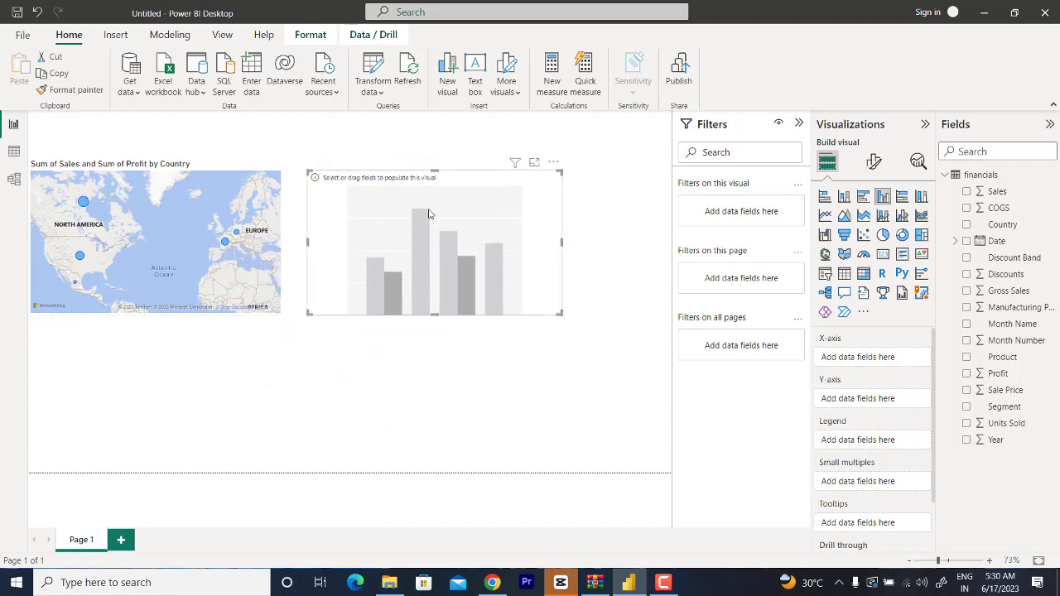
{"action": "left_click_drag", "start_coordinate": [426, 215], "coordinate": [455, 217]}
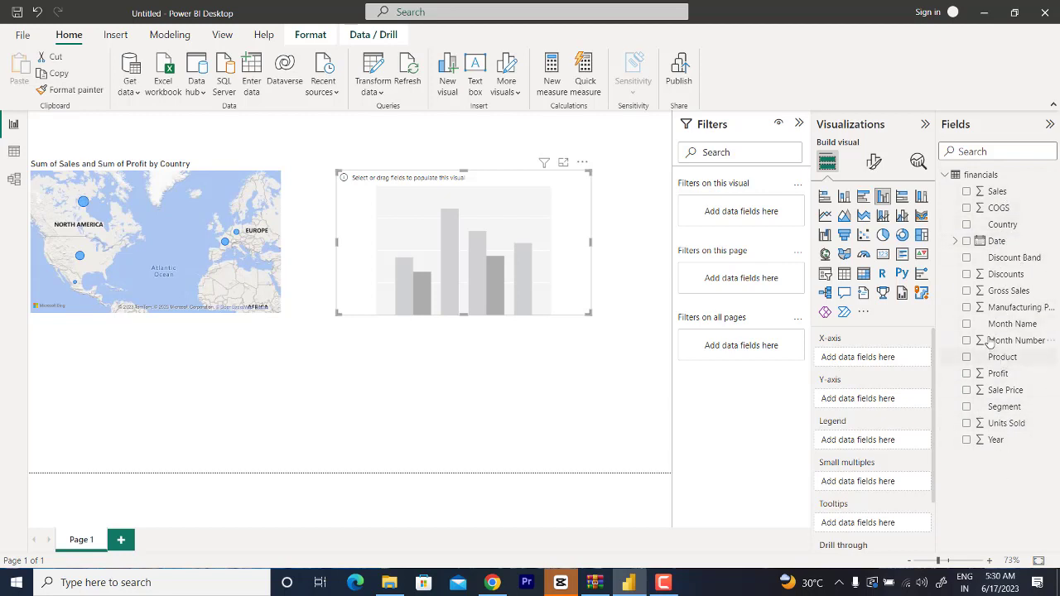
Step: Plot Profit on the Y-axis against Month Name on the X-axis of the new clustered column chart
{"action": "left_click_drag", "start_coordinate": [1017, 330], "coordinate": [887, 357]}
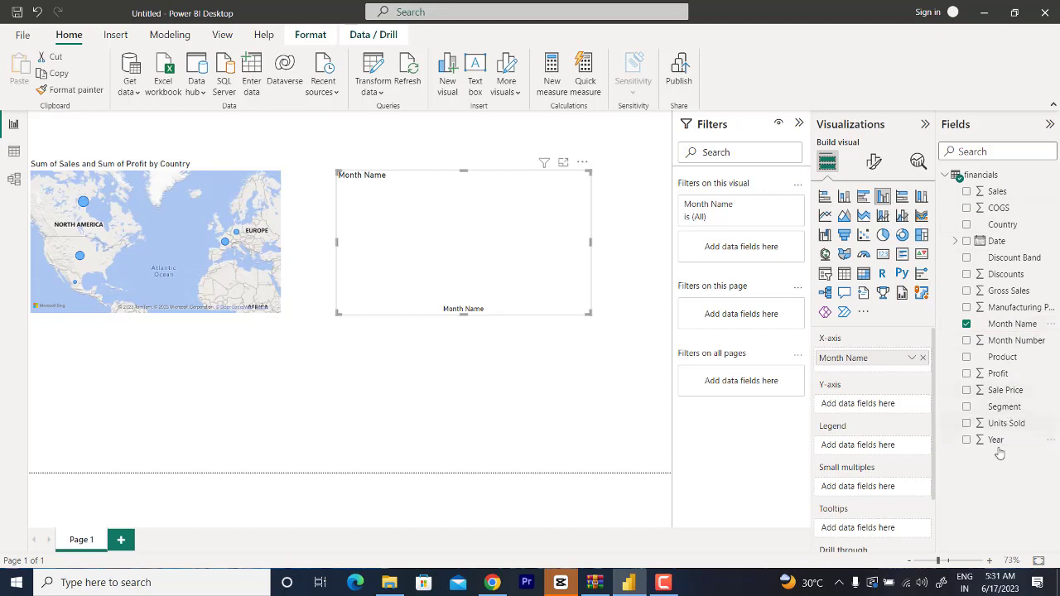
{"action": "left_click_drag", "start_coordinate": [1009, 375], "coordinate": [894, 412]}
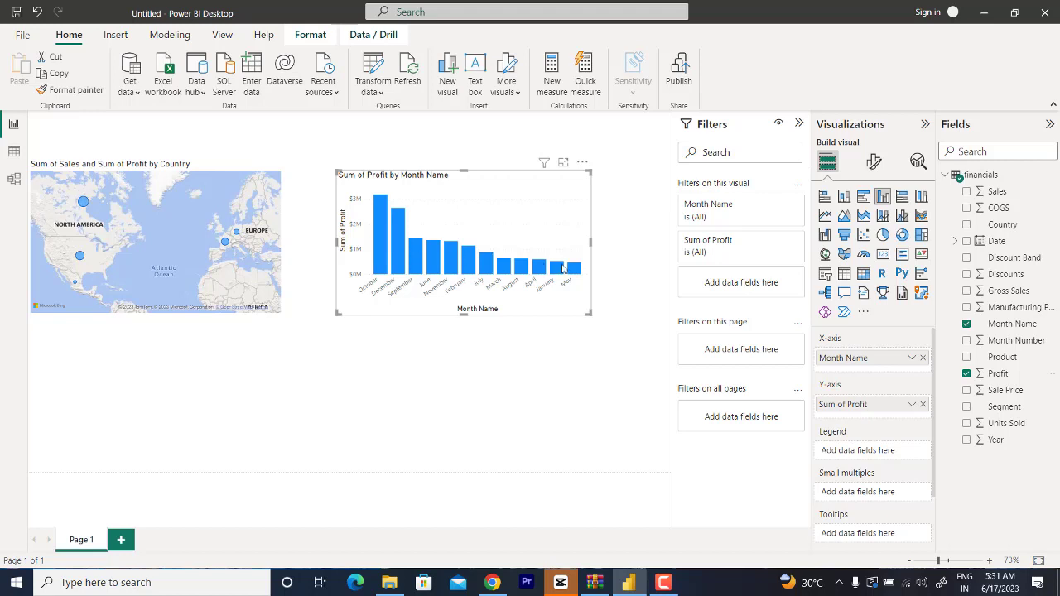
{"action": "mouse_move", "coordinate": [564, 272]}
Step: Replace Month Name on the profit chart's X-axis with the Date hierarchy, keeping only its Year and Month levels
{"action": "left_click", "coordinate": [923, 359]}
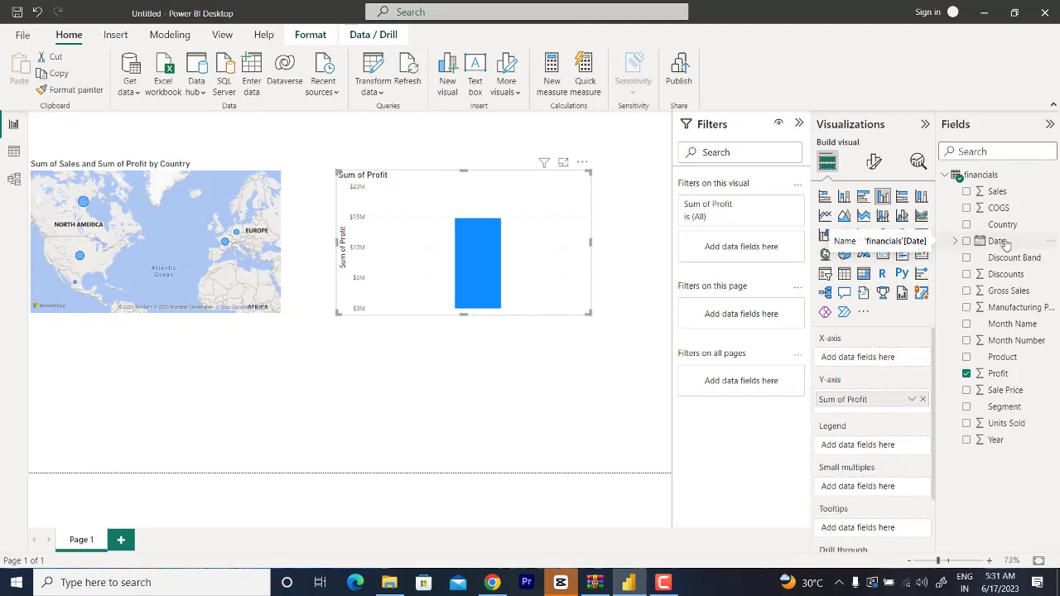
{"action": "left_click_drag", "start_coordinate": [1005, 241], "coordinate": [879, 365]}
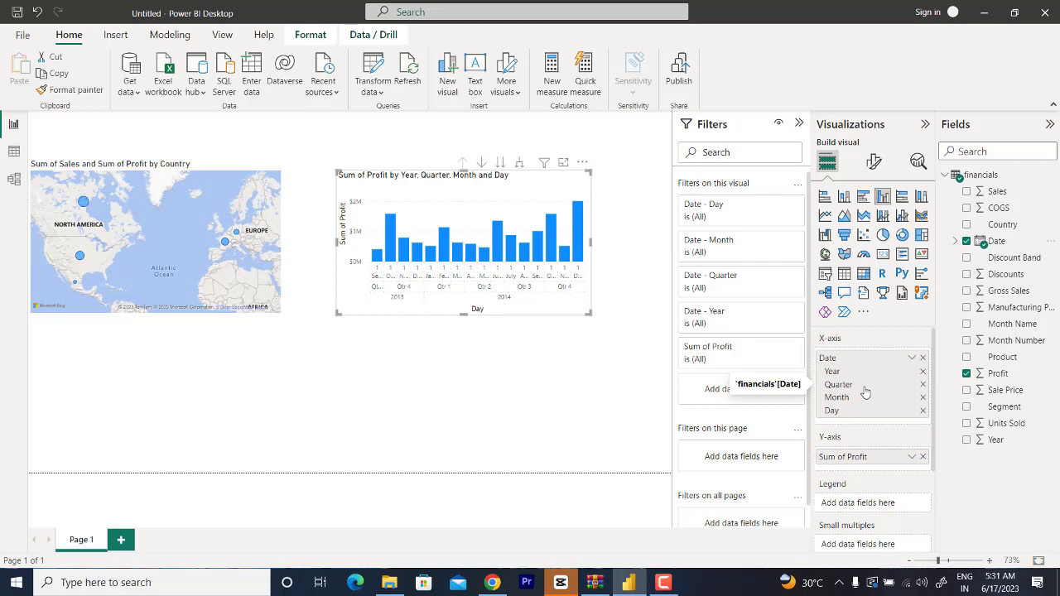
{"action": "left_click", "coordinate": [922, 411]}
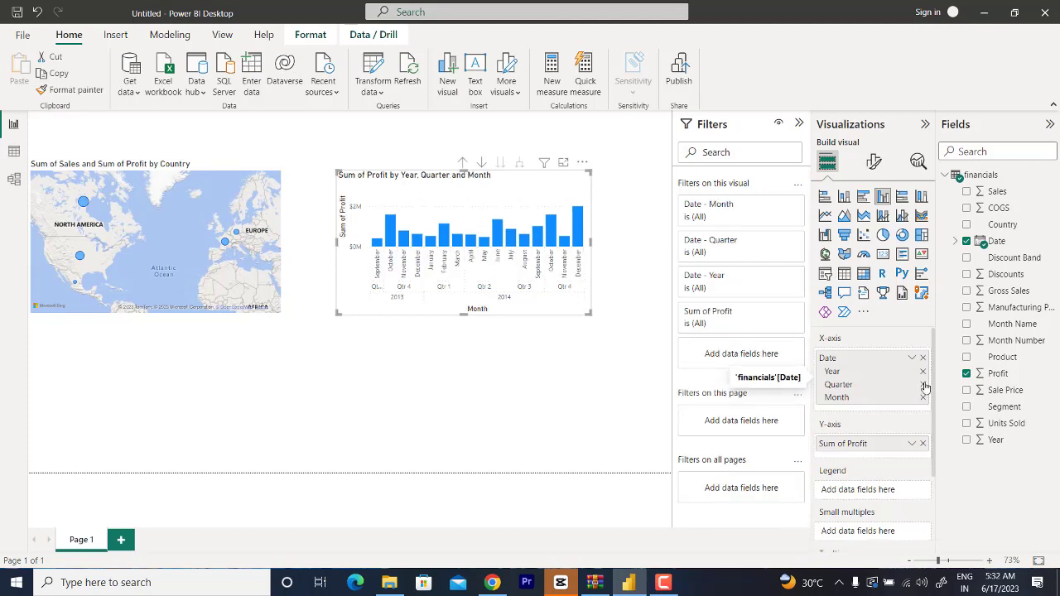
{"action": "left_click", "coordinate": [922, 384]}
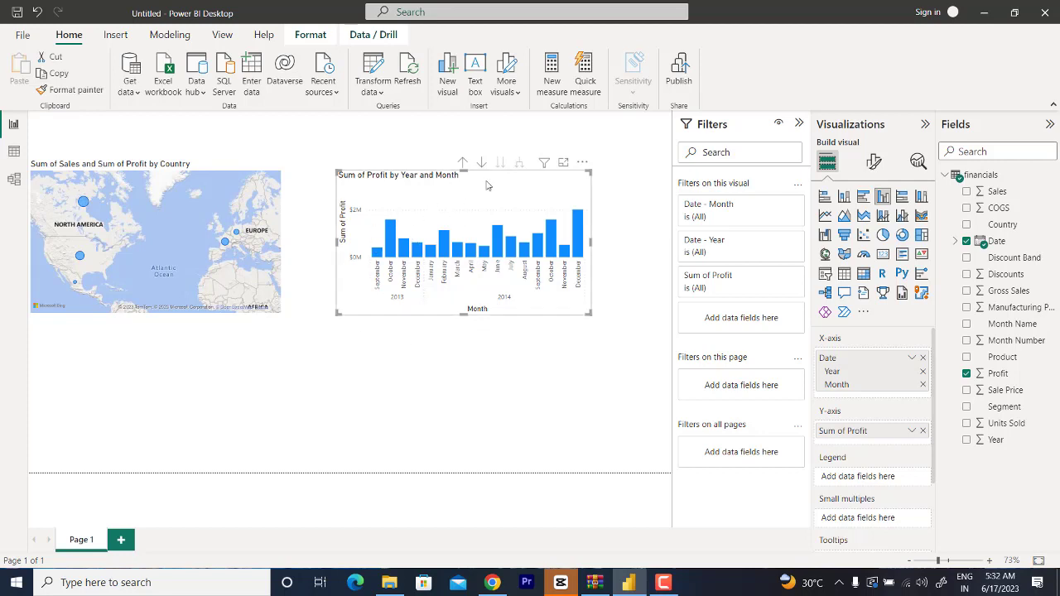
{"action": "left_click", "coordinate": [515, 404]}
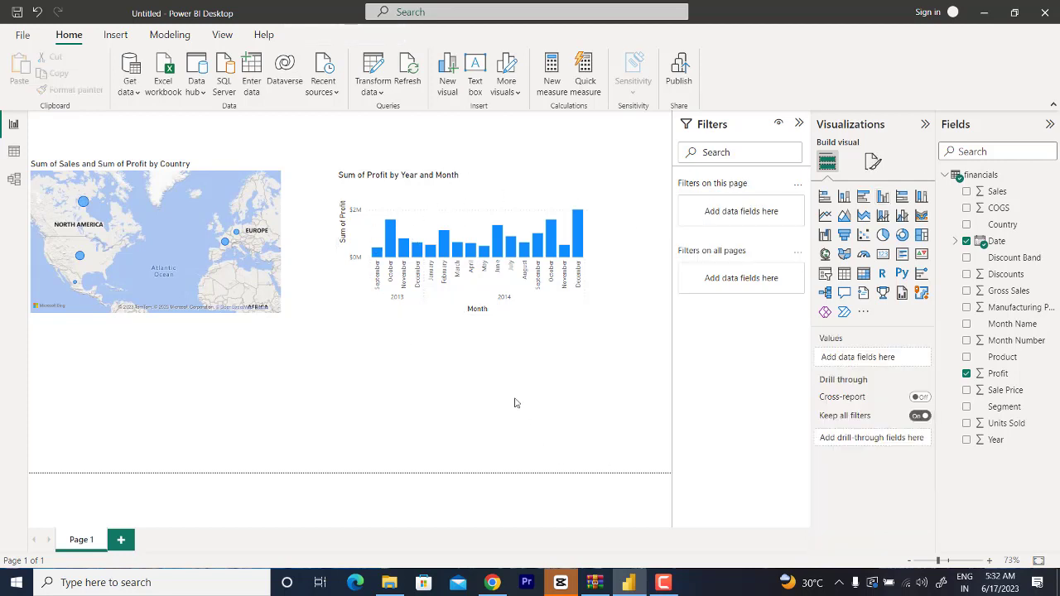
Step: Turn on data labels for the profit by year and month column chart
{"action": "left_click", "coordinate": [481, 194]}
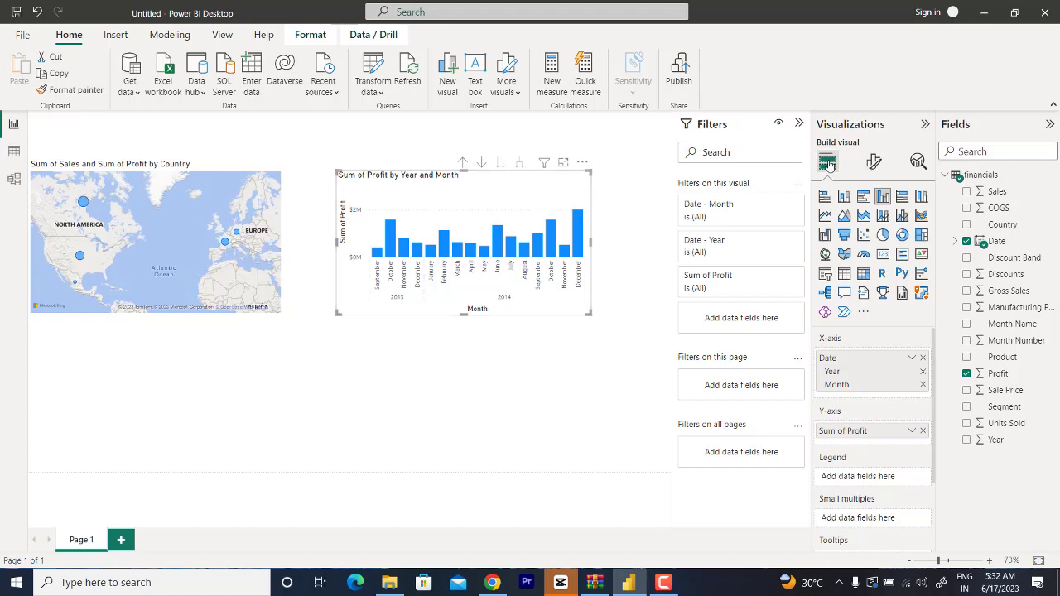
{"action": "left_click", "coordinate": [873, 164]}
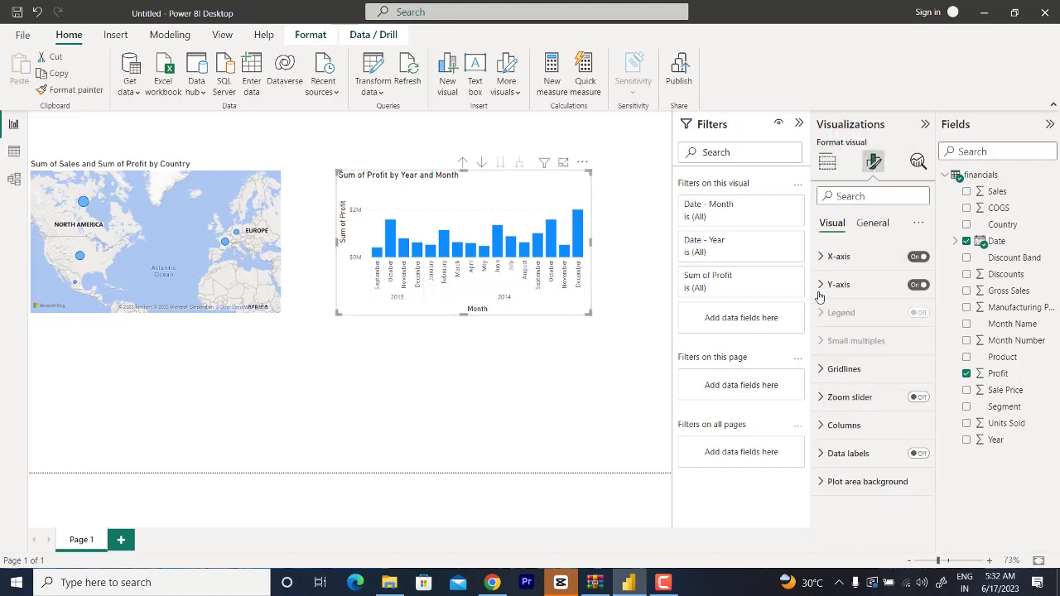
{"action": "left_click", "coordinate": [918, 454]}
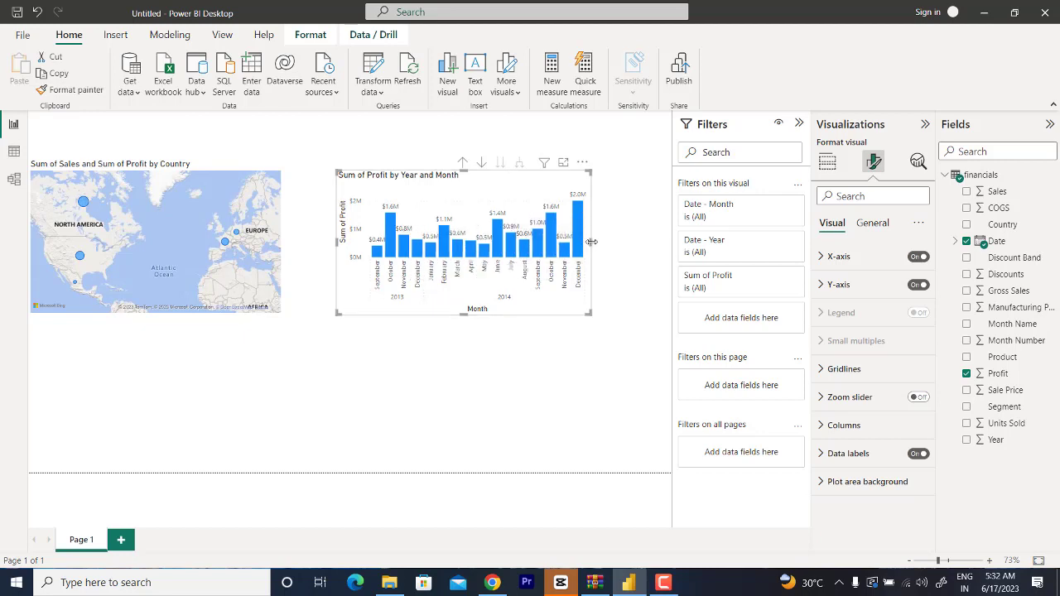
Step: Convert the profit column chart to a Line chart with markers turned on, and check the tooltips of its points
{"action": "left_click", "coordinate": [827, 163]}
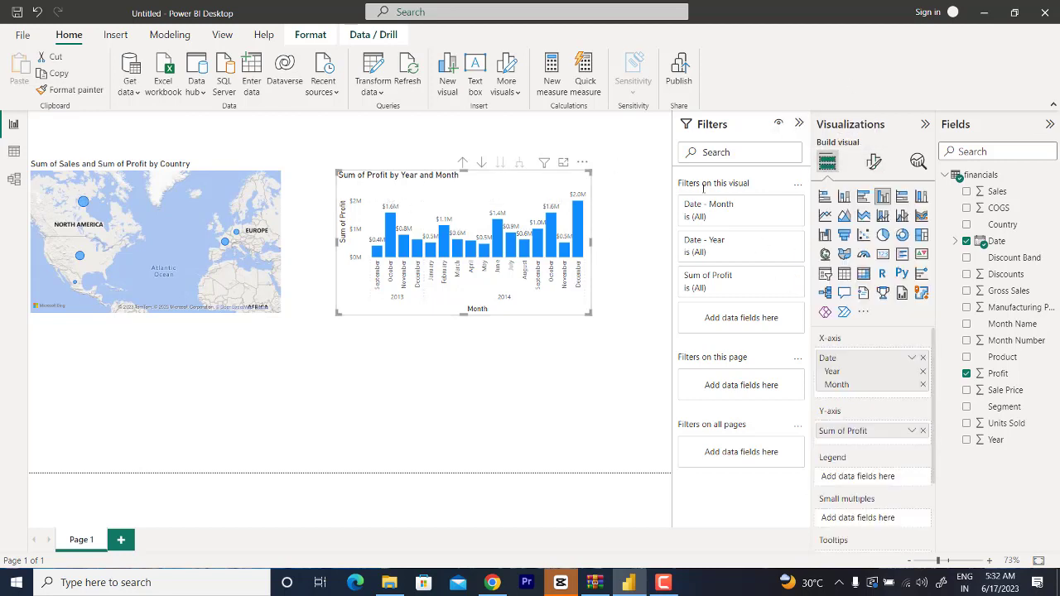
{"action": "left_click", "coordinate": [823, 217]}
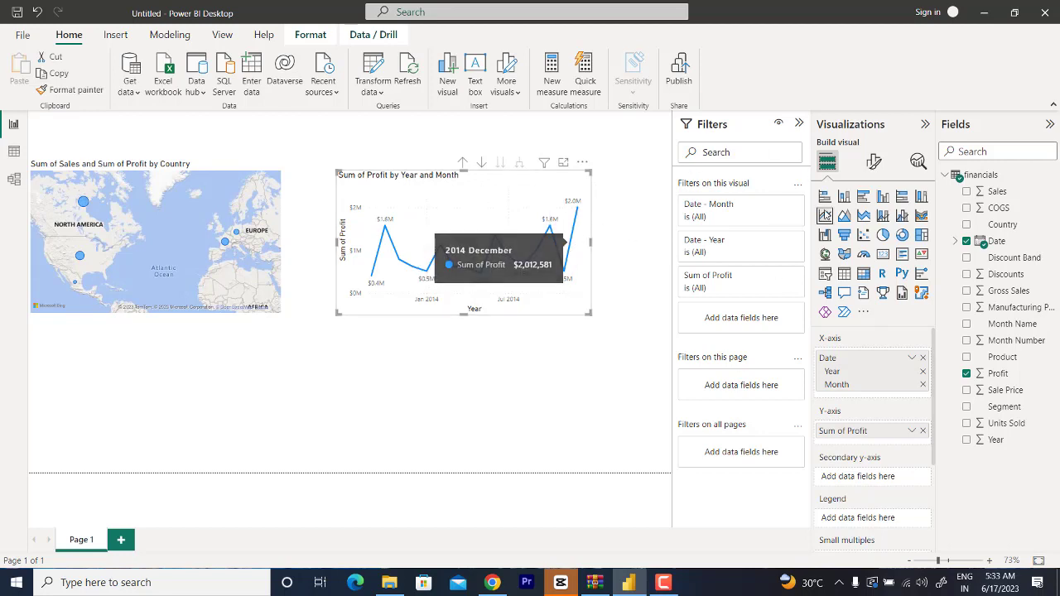
{"action": "left_click", "coordinate": [873, 163]}
{"action": "scroll", "coordinate": [825, 406], "scroll_direction": "down", "scroll_amount": 1}
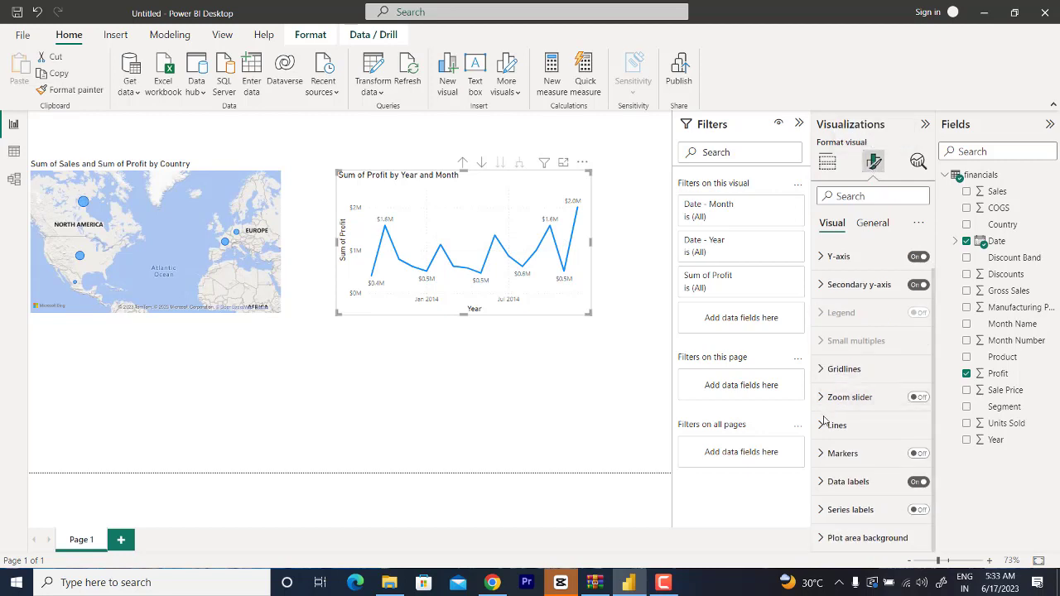
{"action": "left_click", "coordinate": [920, 453]}
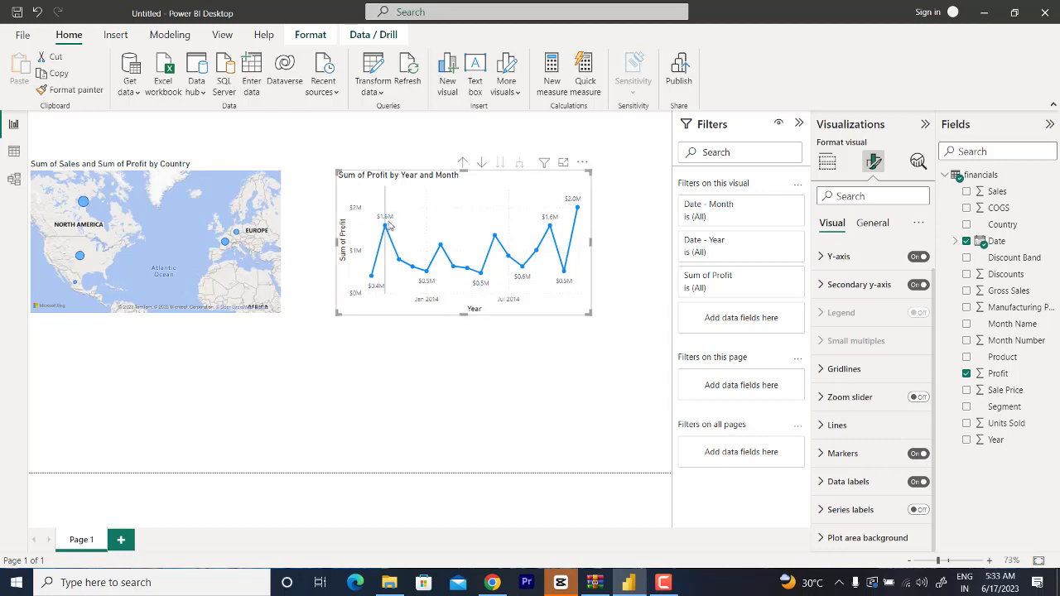
{"action": "mouse_move", "coordinate": [386, 231]}
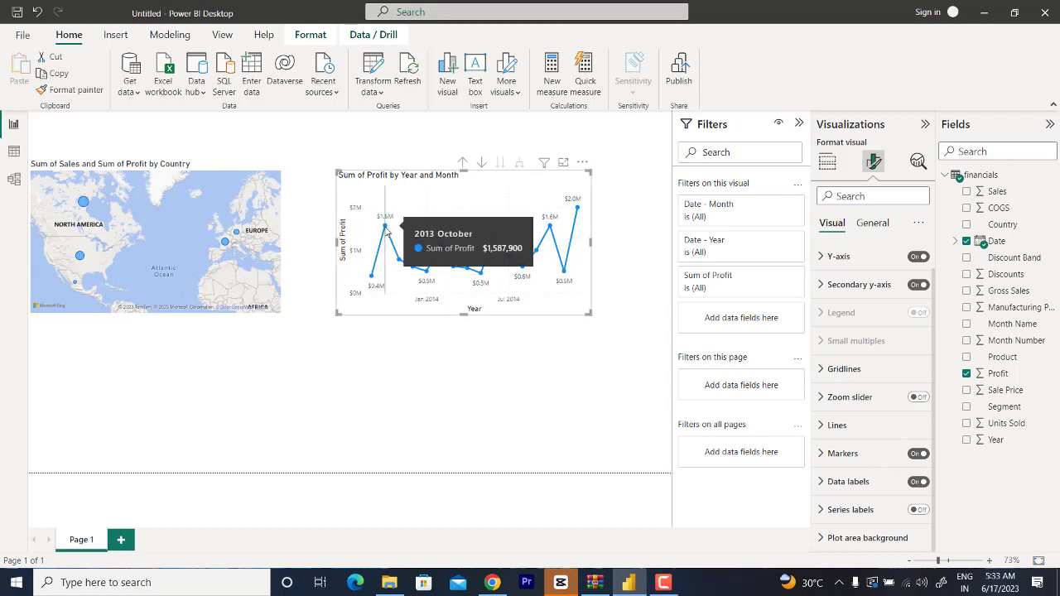
{"action": "mouse_move", "coordinate": [400, 264]}
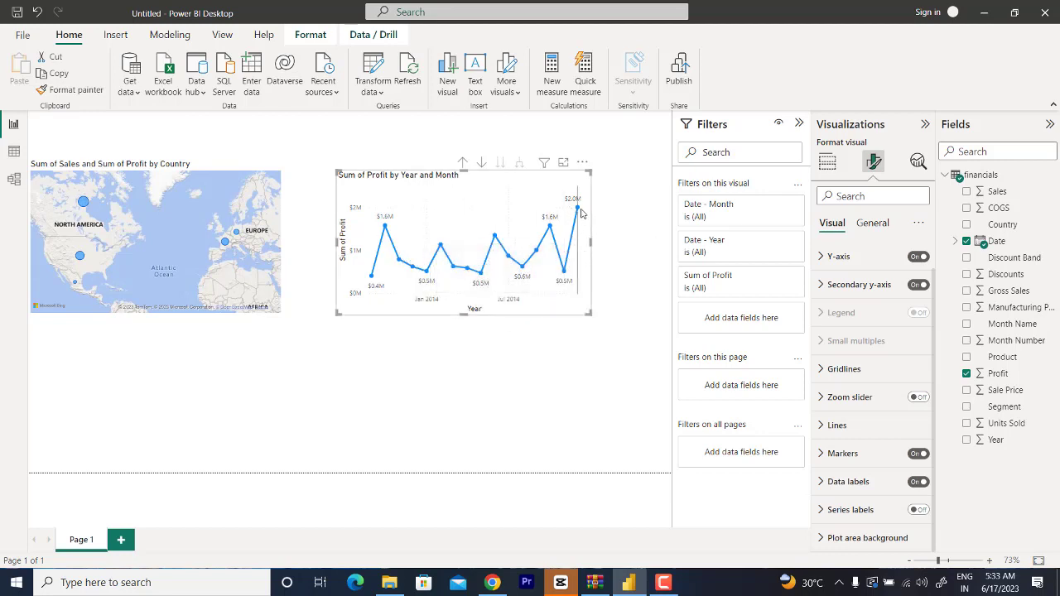
{"action": "mouse_move", "coordinate": [580, 214]}
Step: Widen the line chart to the page's right edge, then widen the map toward it and slightly reduce the map's height
{"action": "left_click_drag", "start_coordinate": [590, 242], "coordinate": [672, 241]}
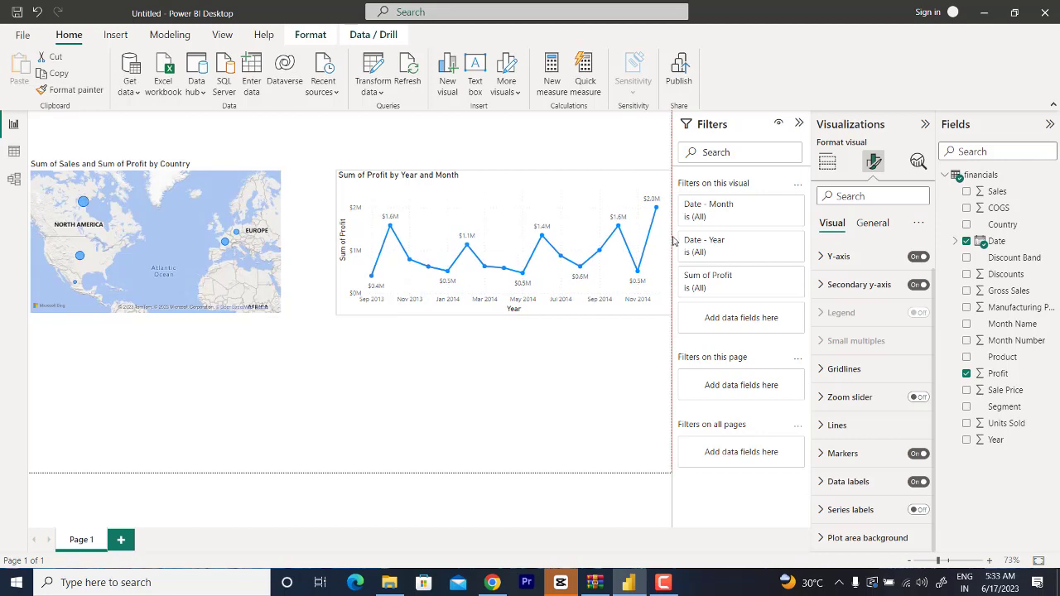
{"action": "left_click", "coordinate": [269, 229]}
{"action": "left_click_drag", "start_coordinate": [282, 235], "coordinate": [324, 239]}
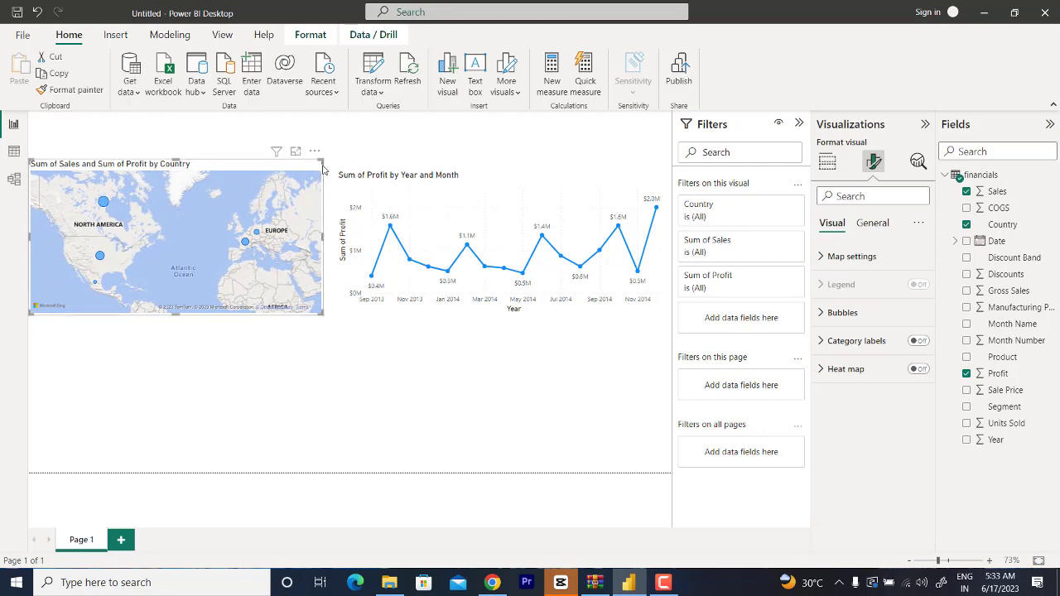
{"action": "left_click_drag", "start_coordinate": [322, 159], "coordinate": [321, 169]}
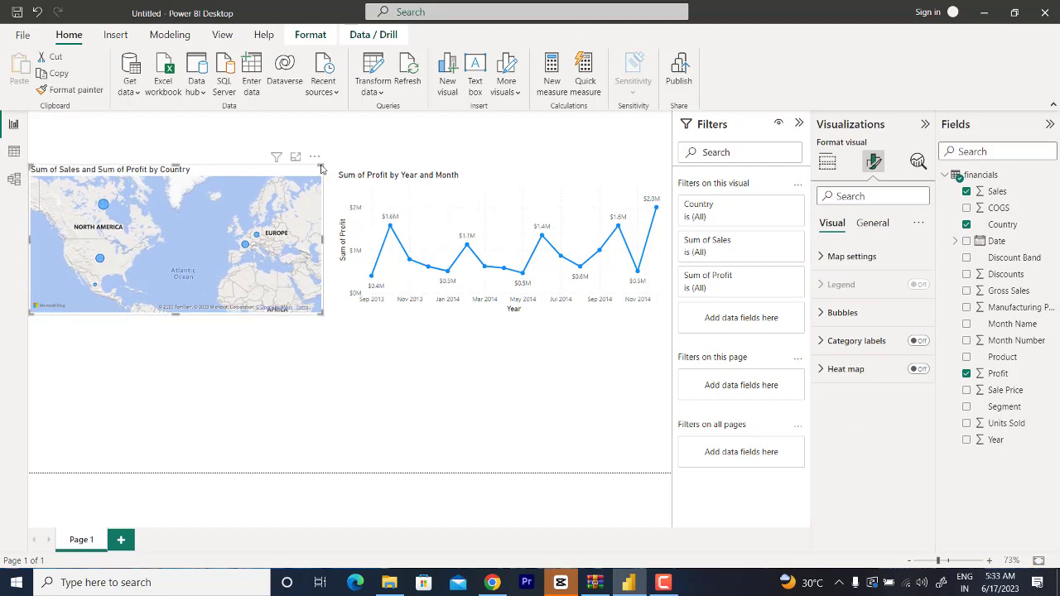
{"action": "left_click", "coordinate": [465, 183]}
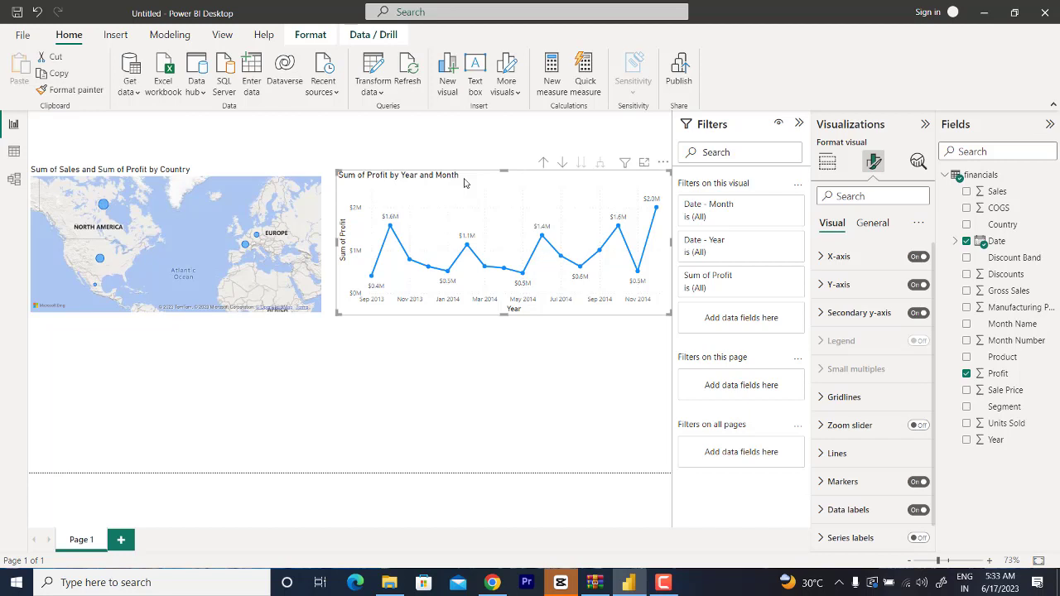
Step: Add a Clustered column chart below the map and stretch it across the full page width
{"action": "left_click", "coordinate": [414, 395]}
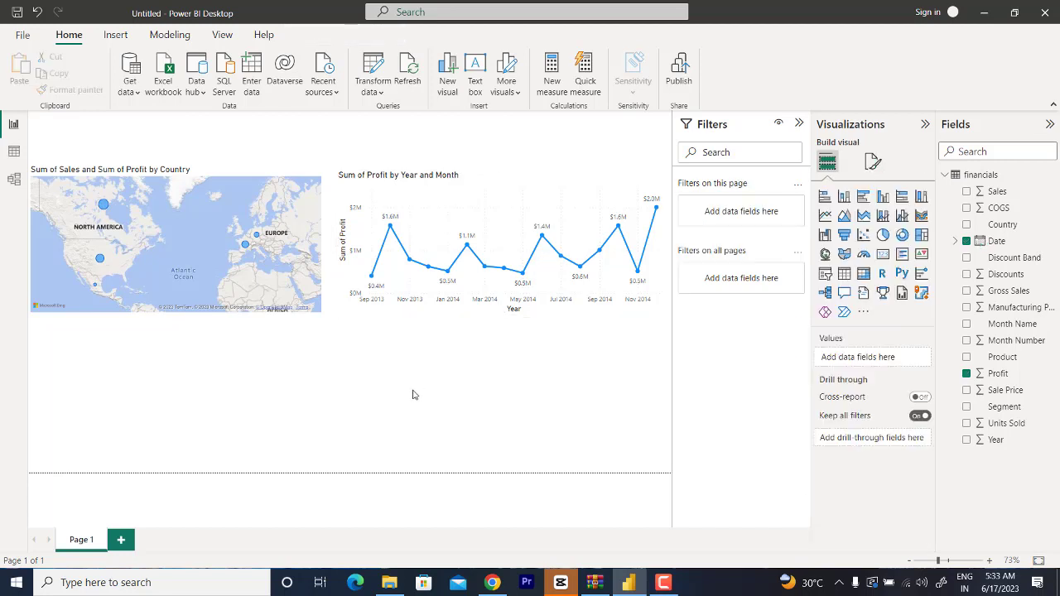
{"action": "left_click", "coordinate": [883, 196]}
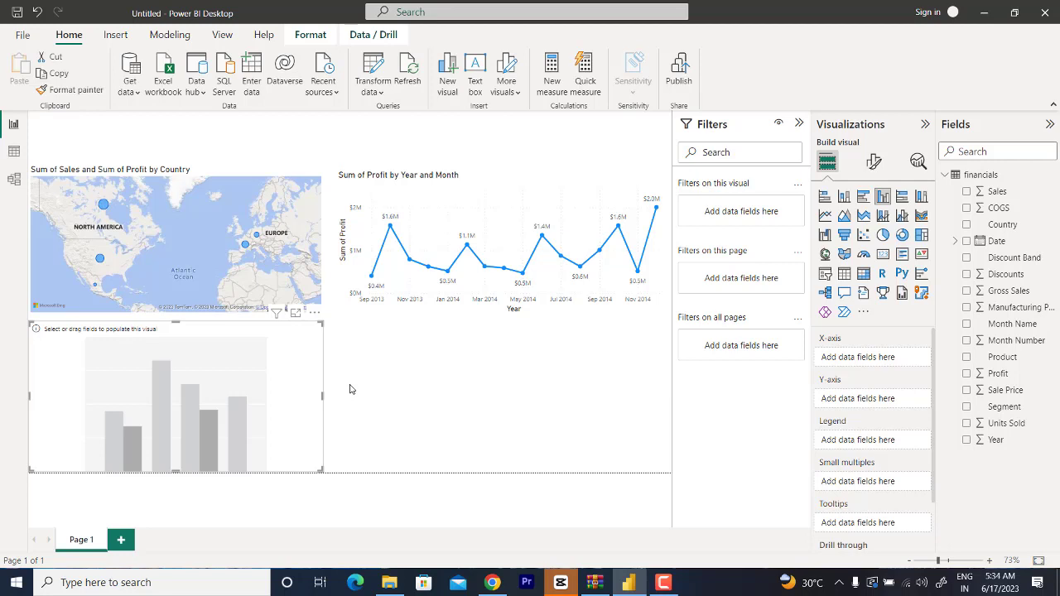
{"action": "left_click_drag", "start_coordinate": [323, 396], "coordinate": [662, 369]}
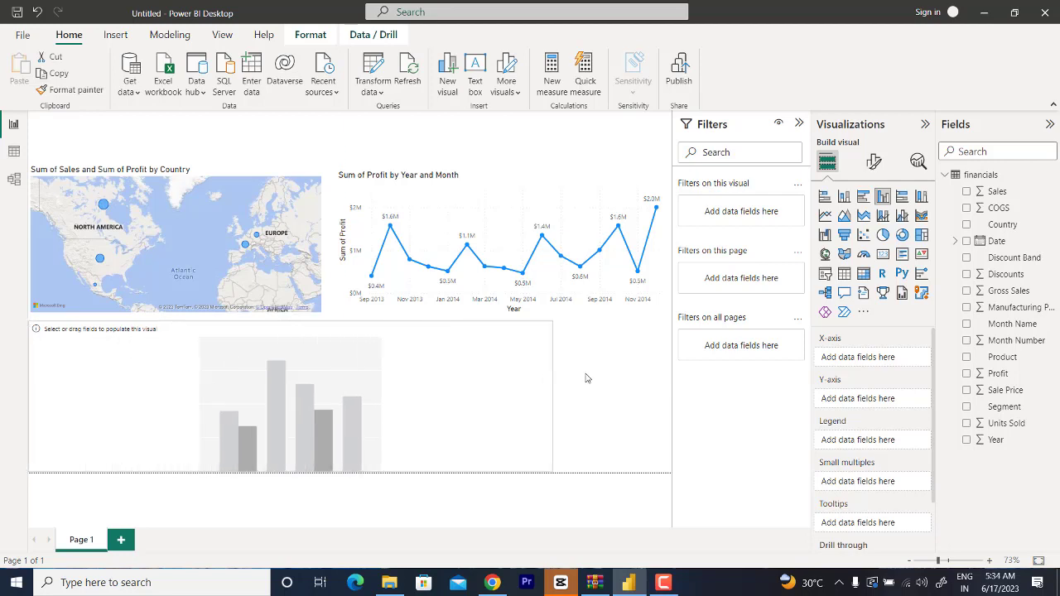
{"action": "left_click_drag", "start_coordinate": [667, 367], "coordinate": [668, 366]}
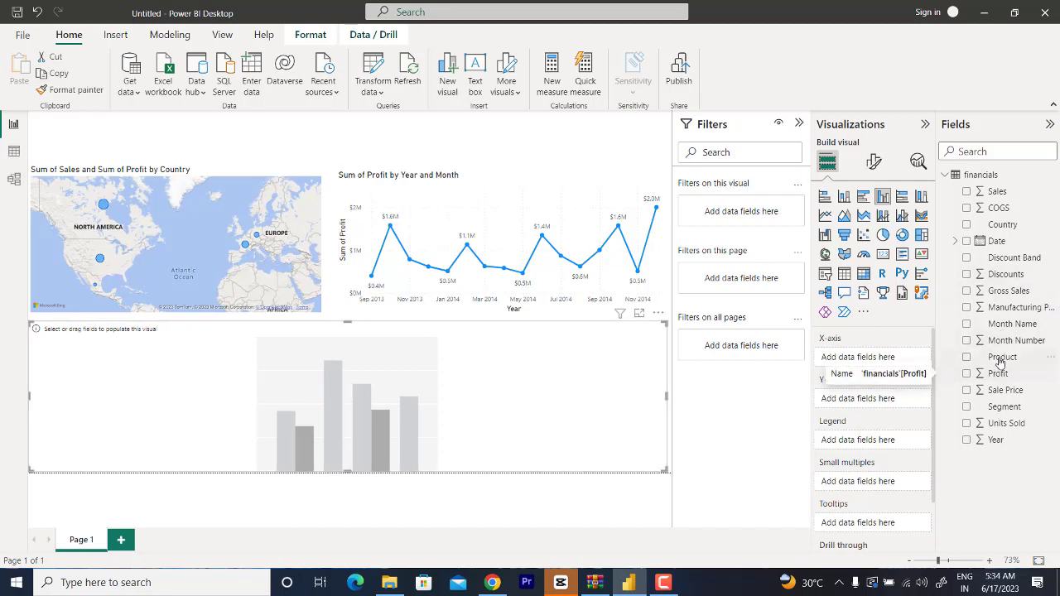
Step: Put Product on the X-axis and Sales on the Y-axis of the new clustered column chart
{"action": "left_click_drag", "start_coordinate": [1000, 358], "coordinate": [879, 362]}
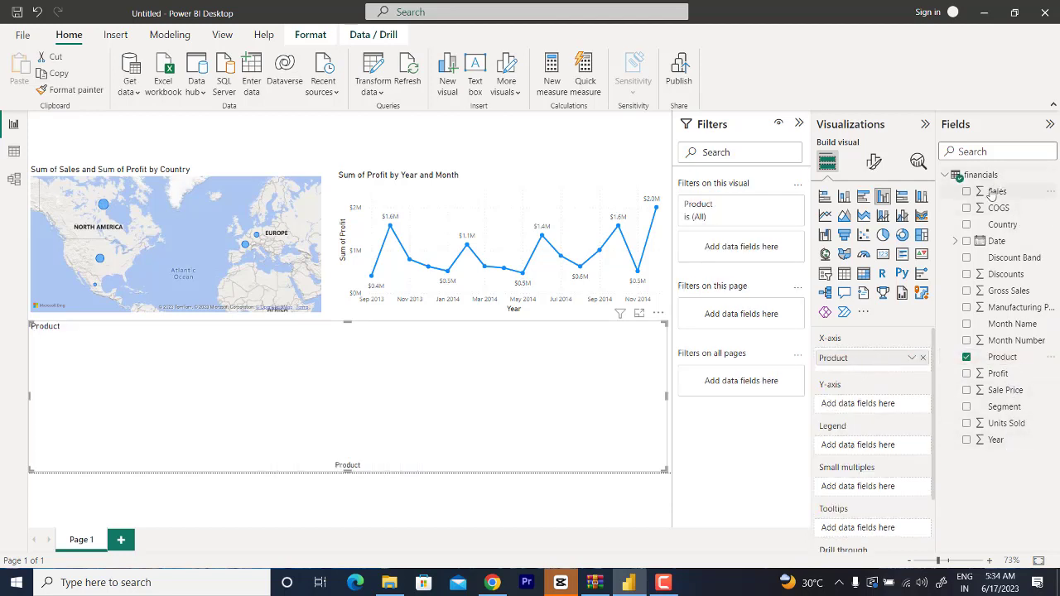
{"action": "left_click_drag", "start_coordinate": [996, 192], "coordinate": [865, 412]}
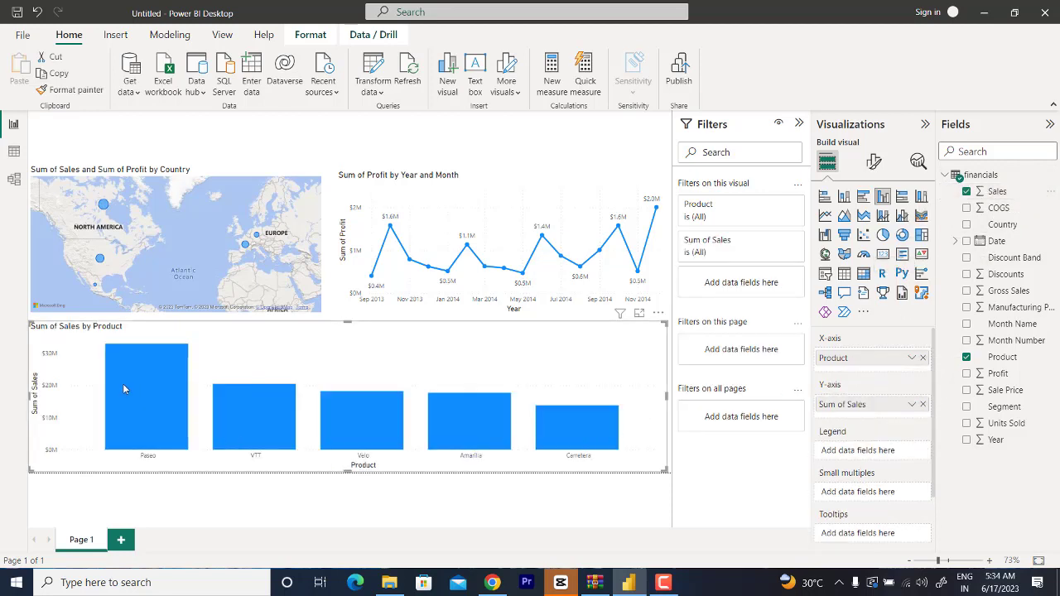
{"action": "mouse_move", "coordinate": [118, 361]}
{"action": "scroll", "coordinate": [874, 497], "scroll_direction": "down", "scroll_amount": 2}
{"action": "scroll", "coordinate": [874, 497], "scroll_direction": "up", "scroll_amount": 2}
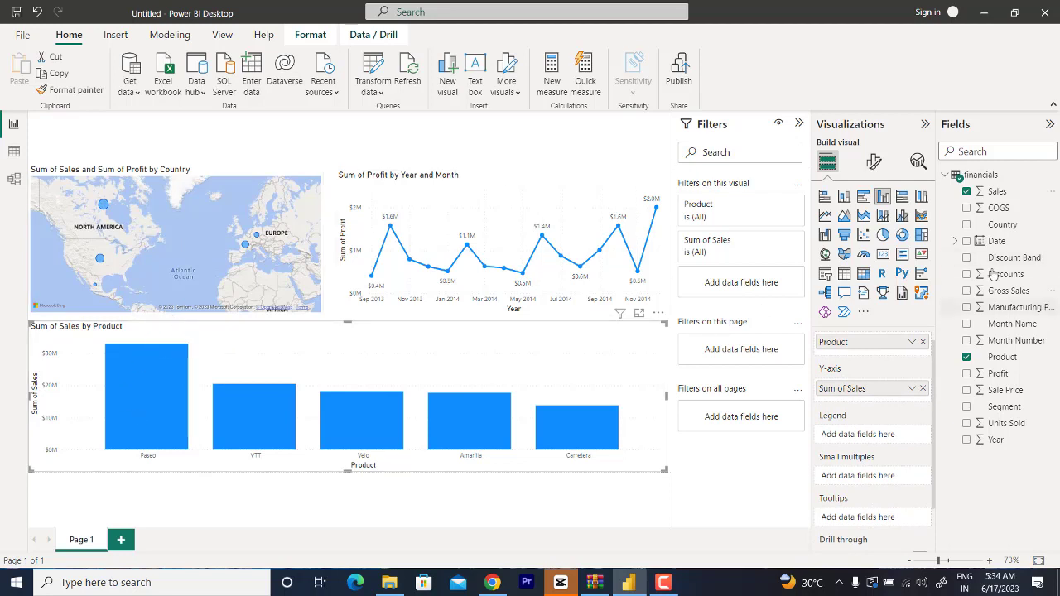
Step: Try Country above Product on the sales chart's X-axis, then try Country as its legend instead, removing it each time
{"action": "left_click_drag", "start_coordinate": [1003, 226], "coordinate": [878, 362]}
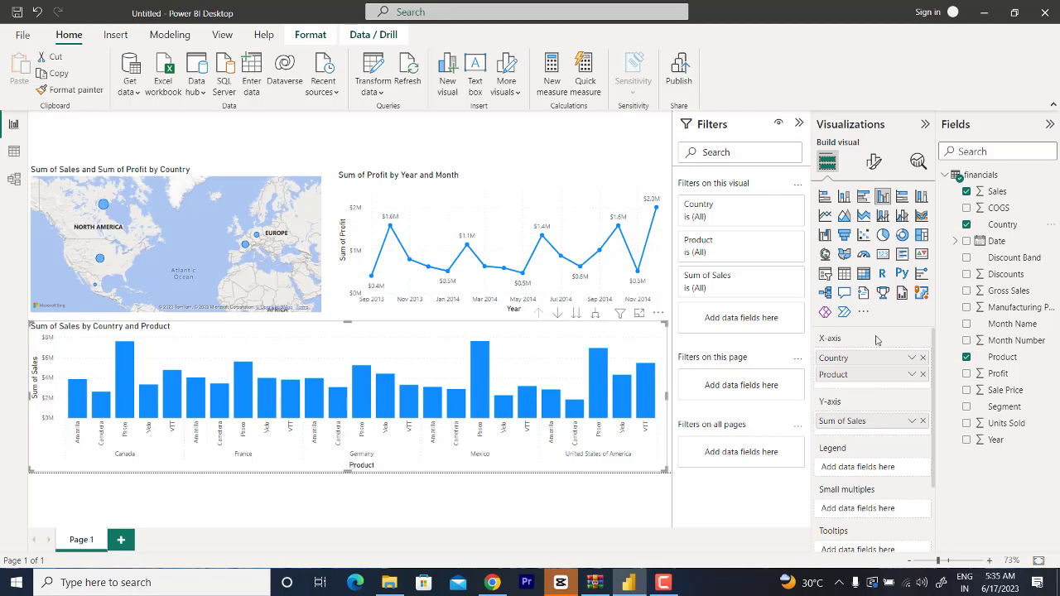
{"action": "left_click", "coordinate": [923, 359]}
{"action": "left_click_drag", "start_coordinate": [997, 224], "coordinate": [871, 451]}
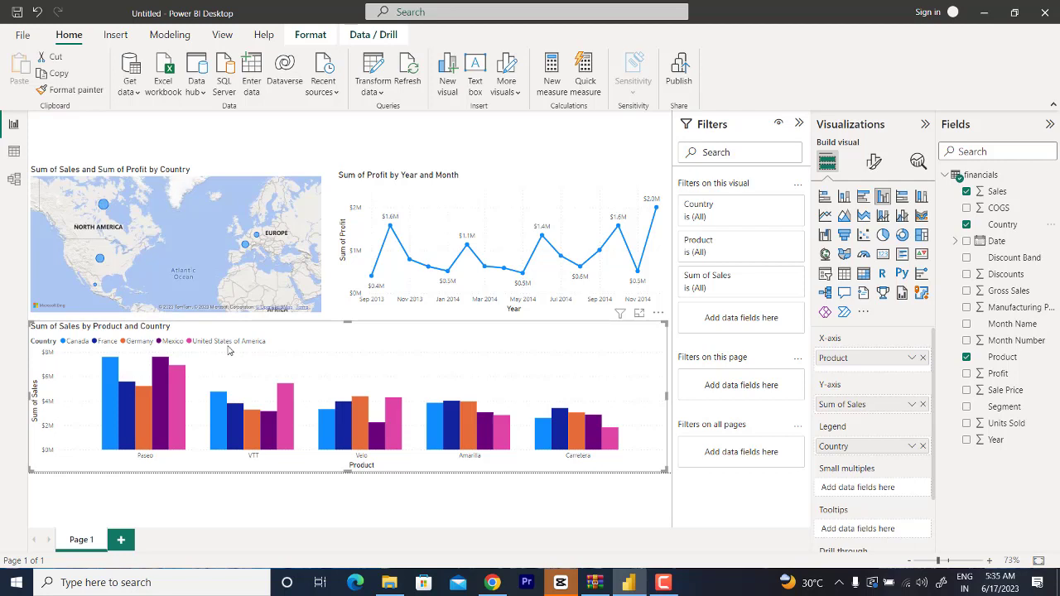
{"action": "left_click", "coordinate": [923, 447]}
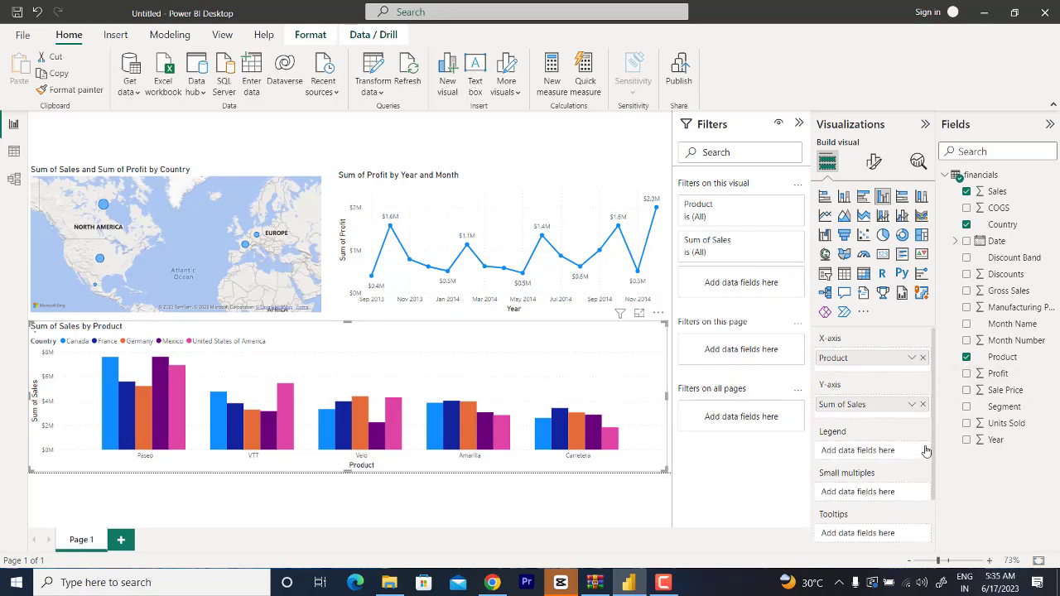
Step: Replace Product with Country on the sales chart's X-axis and use Product as its legend
{"action": "left_click", "coordinate": [923, 358]}
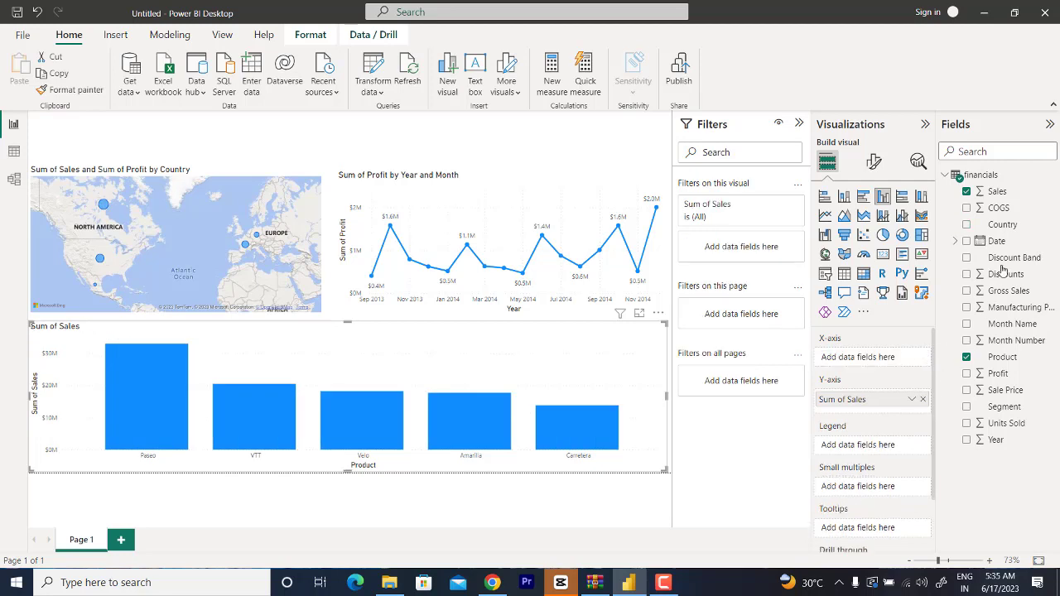
{"action": "left_click_drag", "start_coordinate": [1002, 225], "coordinate": [881, 358]}
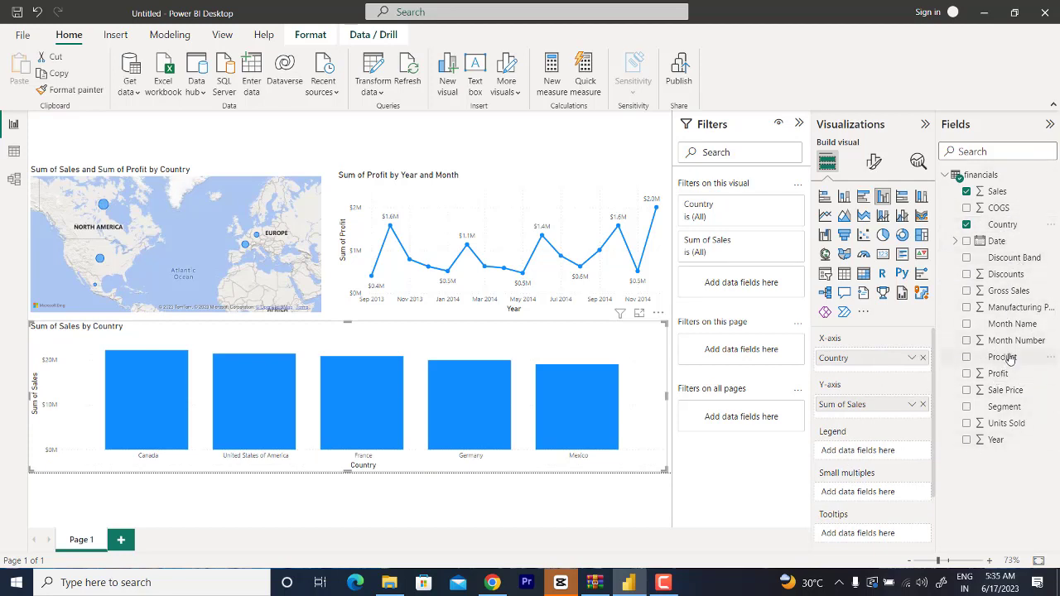
{"action": "left_click_drag", "start_coordinate": [1010, 356], "coordinate": [886, 454]}
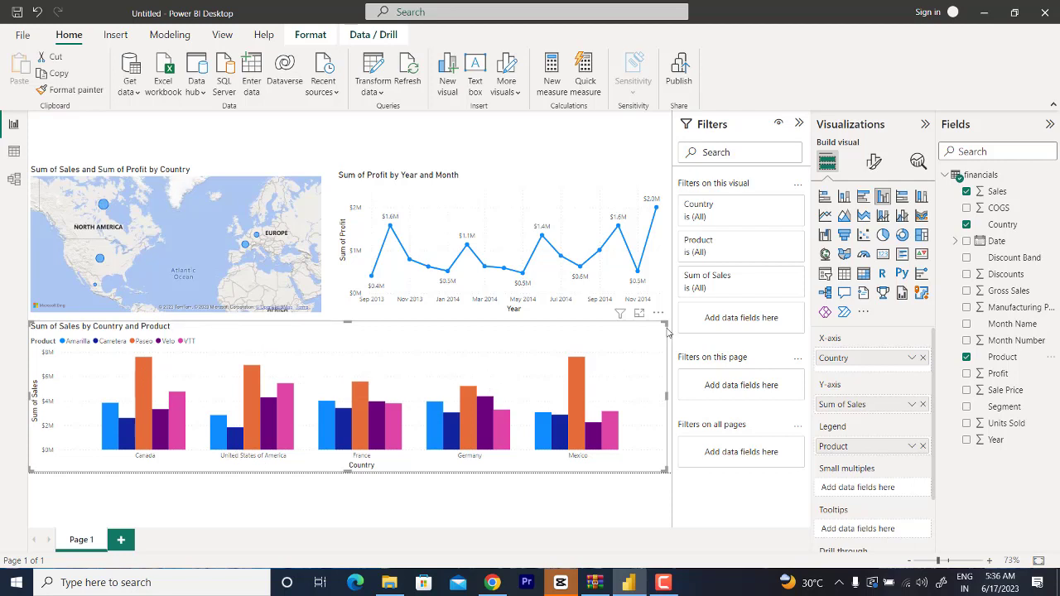
Step: Turn on data labels for the sales by country and product column chart
{"action": "left_click", "coordinate": [875, 163]}
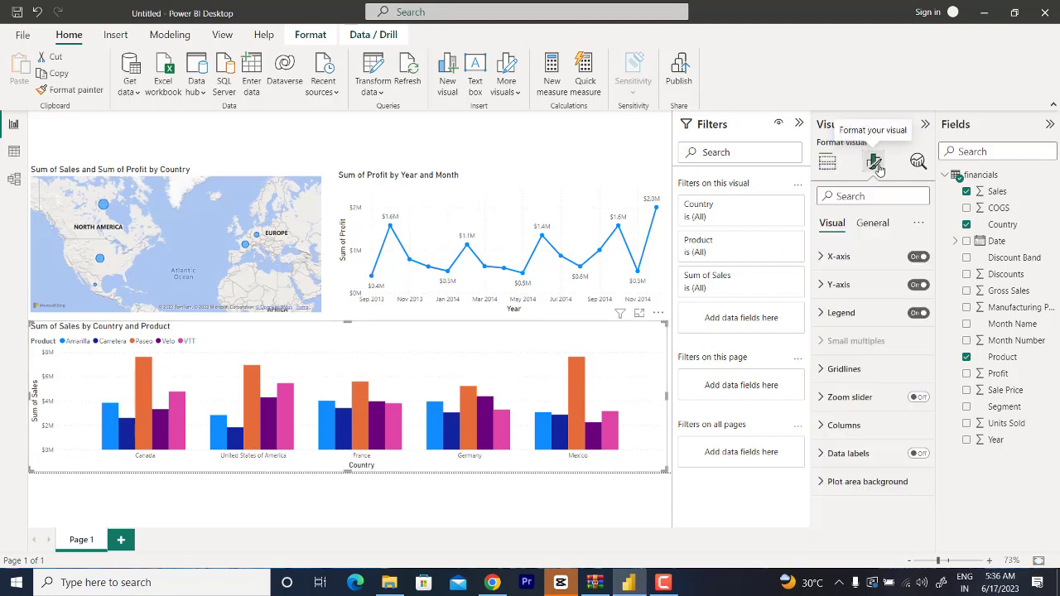
{"action": "left_click", "coordinate": [920, 454]}
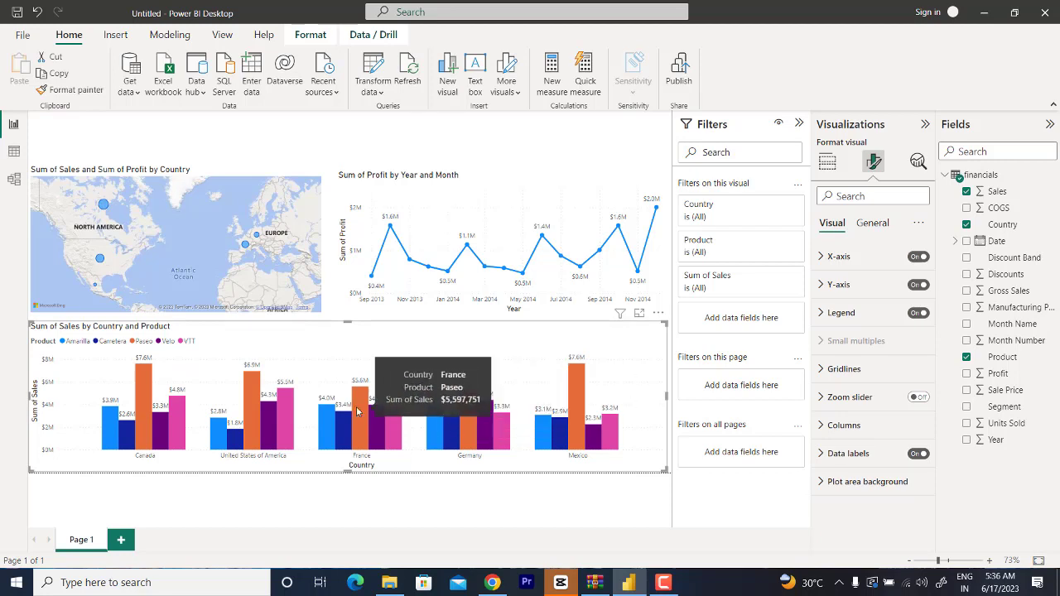
{"action": "left_click", "coordinate": [321, 135]}
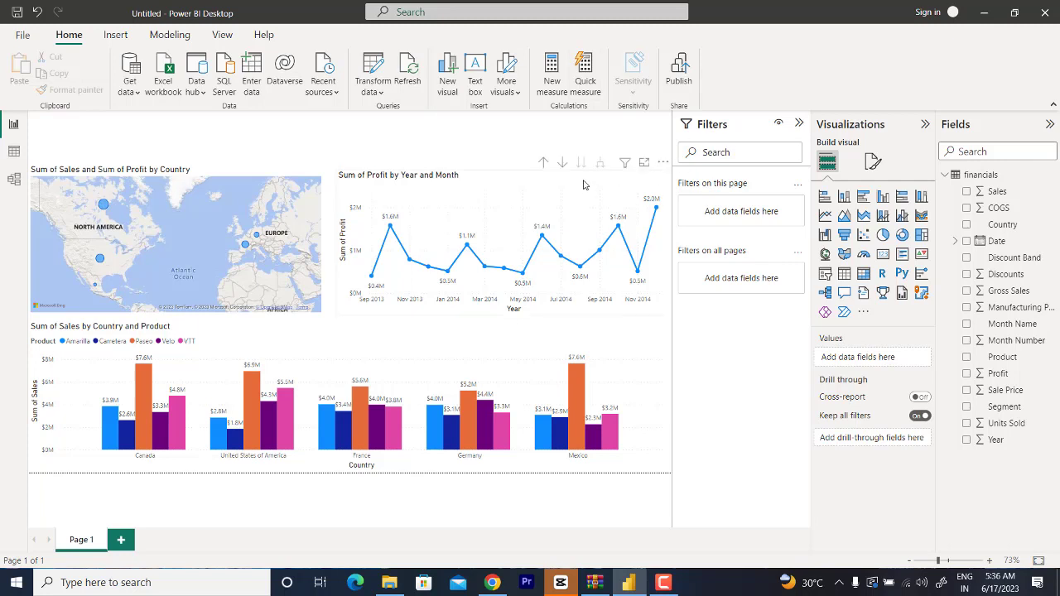
Step: Insert a rectangle with rounded upper corners and fit it as a thin banner across the full width of the page's upper edge
{"action": "left_click", "coordinate": [116, 36]}
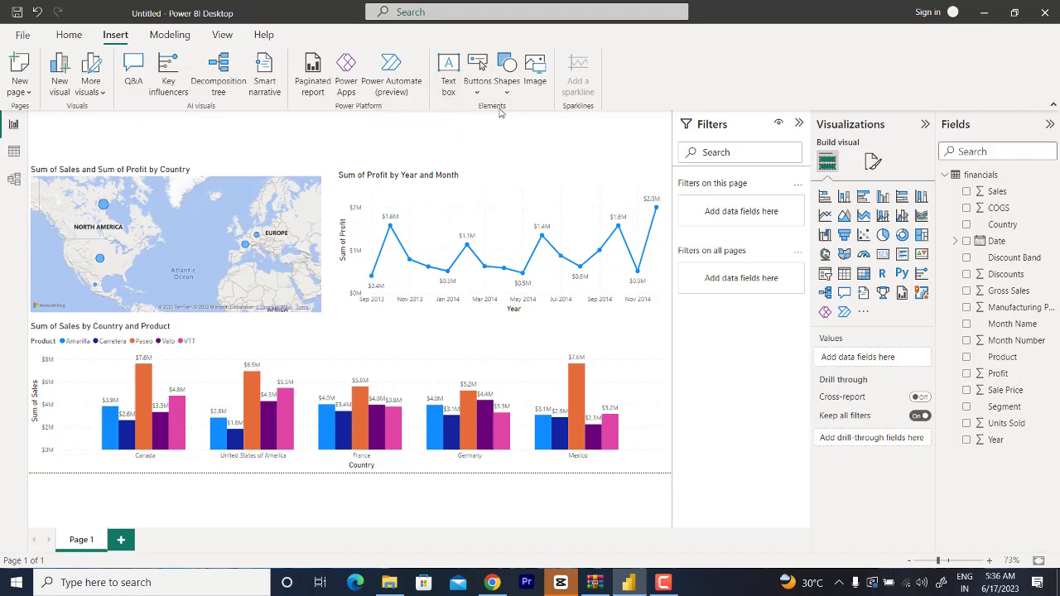
{"action": "left_click", "coordinate": [505, 86]}
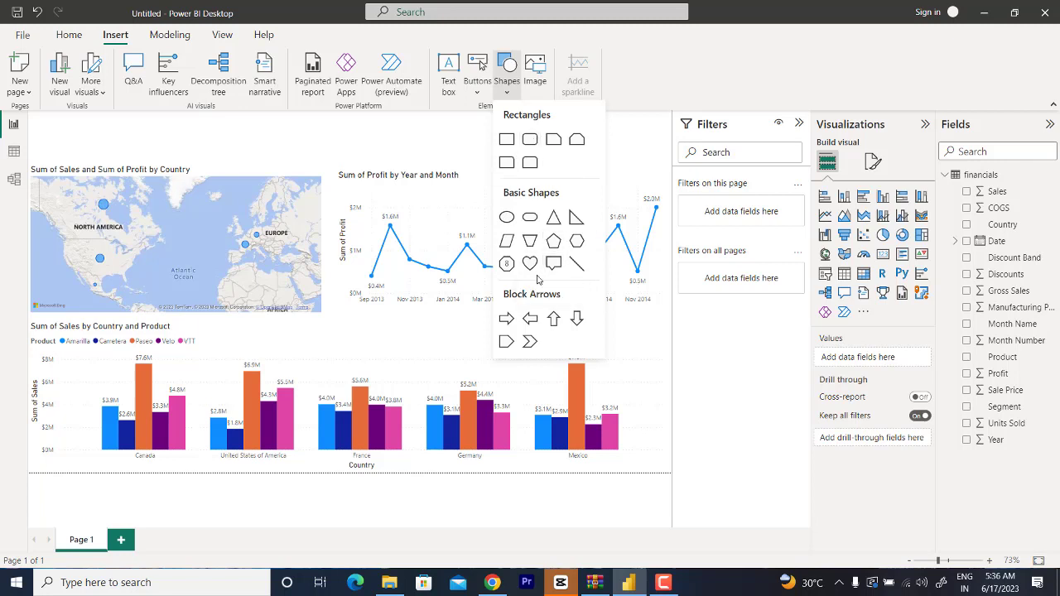
{"action": "left_click", "coordinate": [530, 163]}
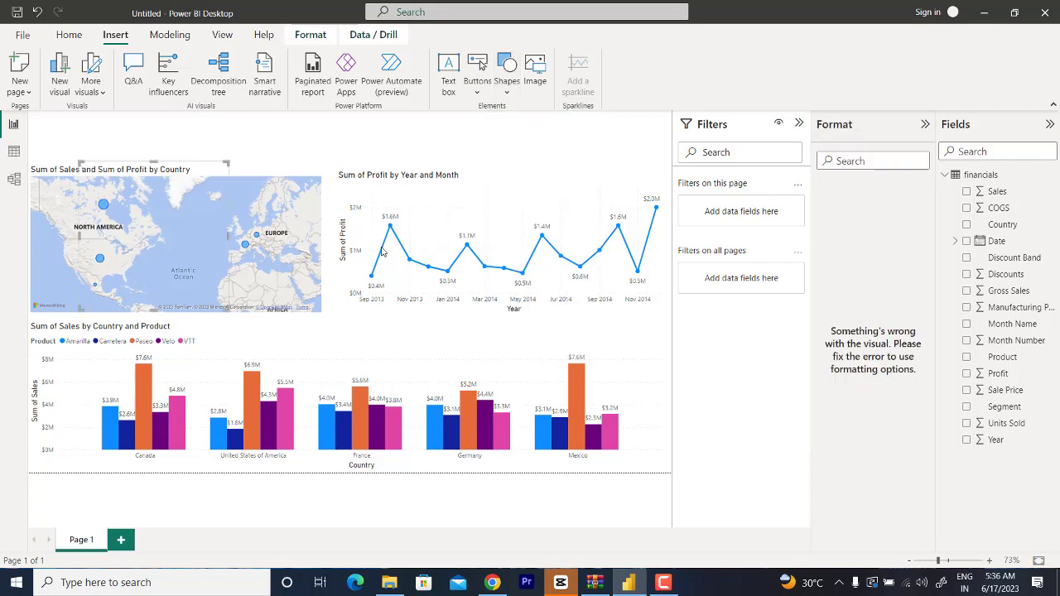
{"action": "left_click_drag", "start_coordinate": [146, 250], "coordinate": [88, 168]}
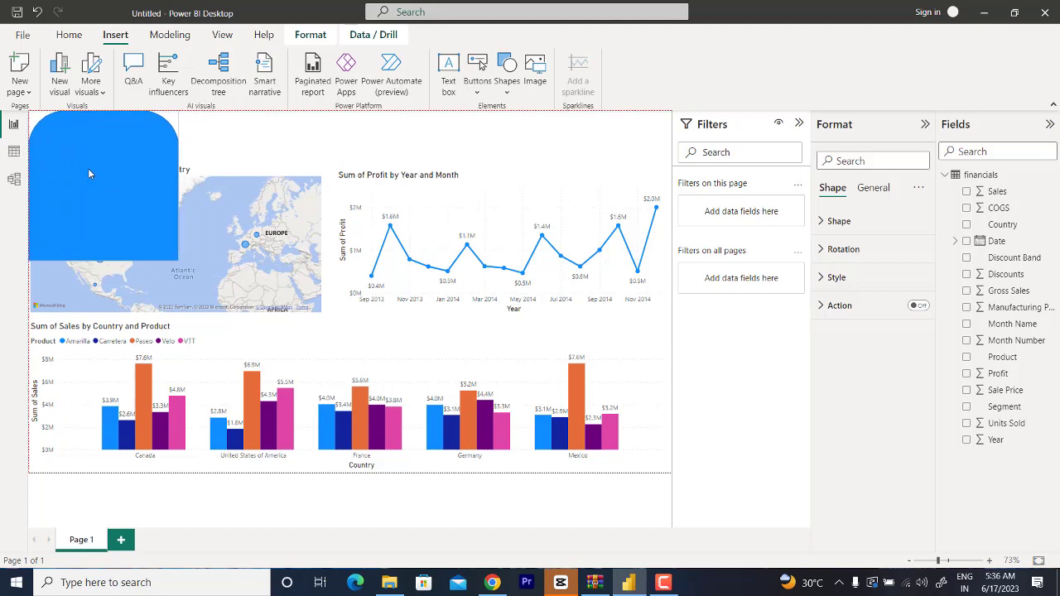
{"action": "left_click_drag", "start_coordinate": [177, 259], "coordinate": [672, 146]}
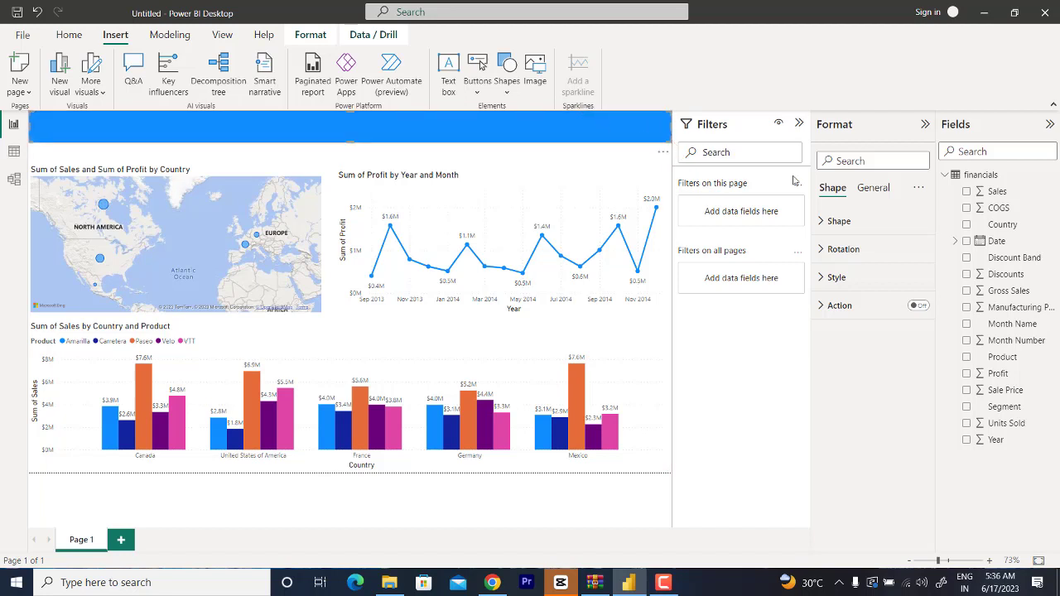
Step: Enable text on the banner shape and enter "Product Analysis" as its title
{"action": "left_click", "coordinate": [828, 277]}
{"action": "scroll", "coordinate": [881, 381], "scroll_direction": "down", "scroll_amount": 1}
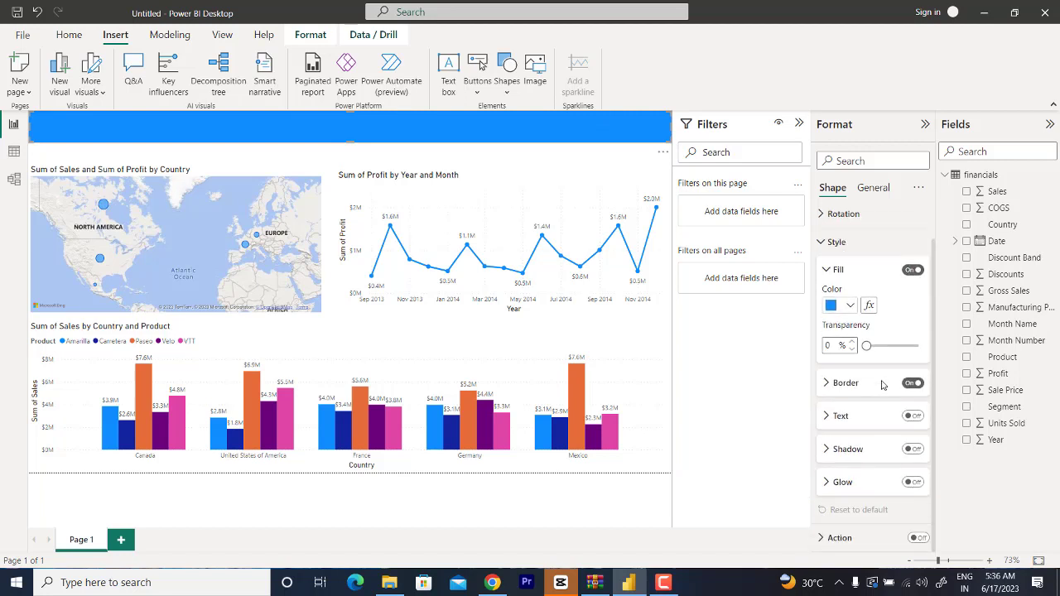
{"action": "left_click", "coordinate": [913, 416]}
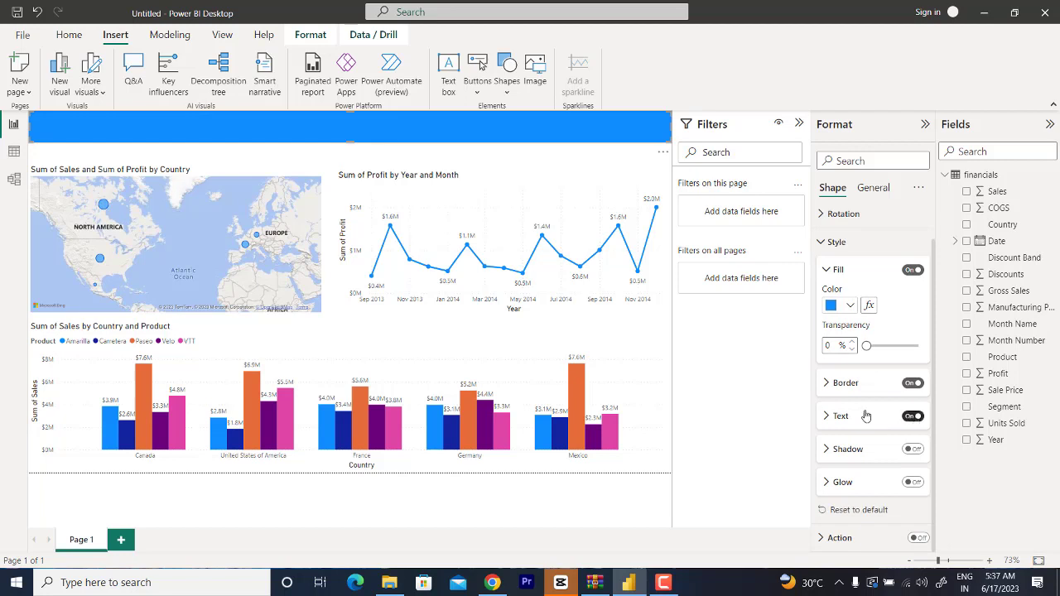
{"action": "left_click", "coordinate": [833, 418]}
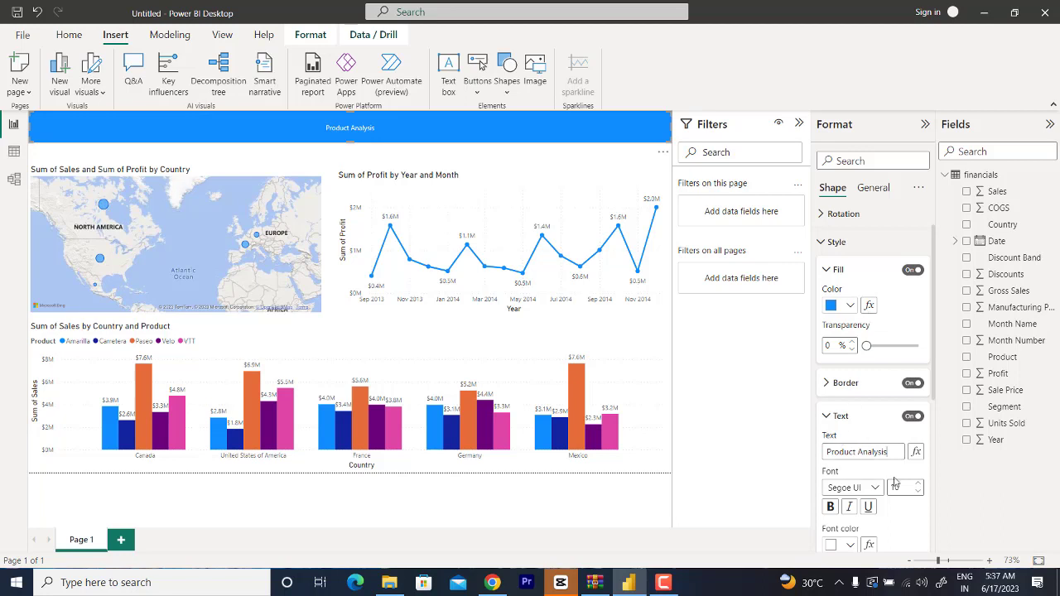
Step: Set the banner title's font size to 23
{"action": "left_click", "coordinate": [919, 484]}
{"action": "left_click", "coordinate": [919, 484]}
{"action": "left_click", "coordinate": [919, 484]}
{"action": "left_click", "coordinate": [919, 484]}
{"action": "left_click", "coordinate": [919, 483]}
{"action": "left_click", "coordinate": [919, 484]}
{"action": "left_click", "coordinate": [919, 483]}
{"action": "left_click", "coordinate": [919, 484]}
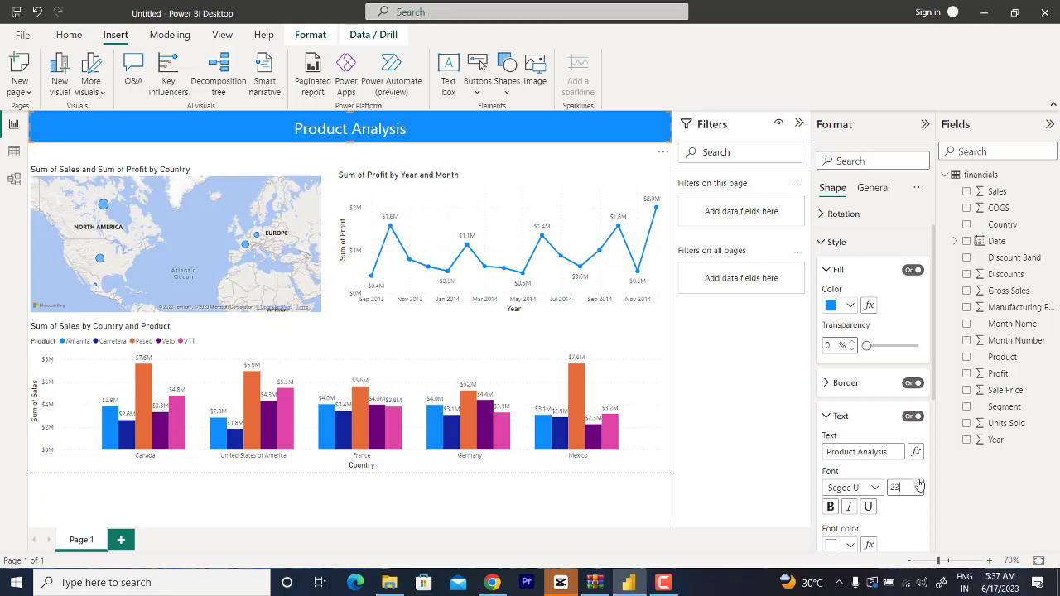
{"action": "mouse_move", "coordinate": [603, 265]}
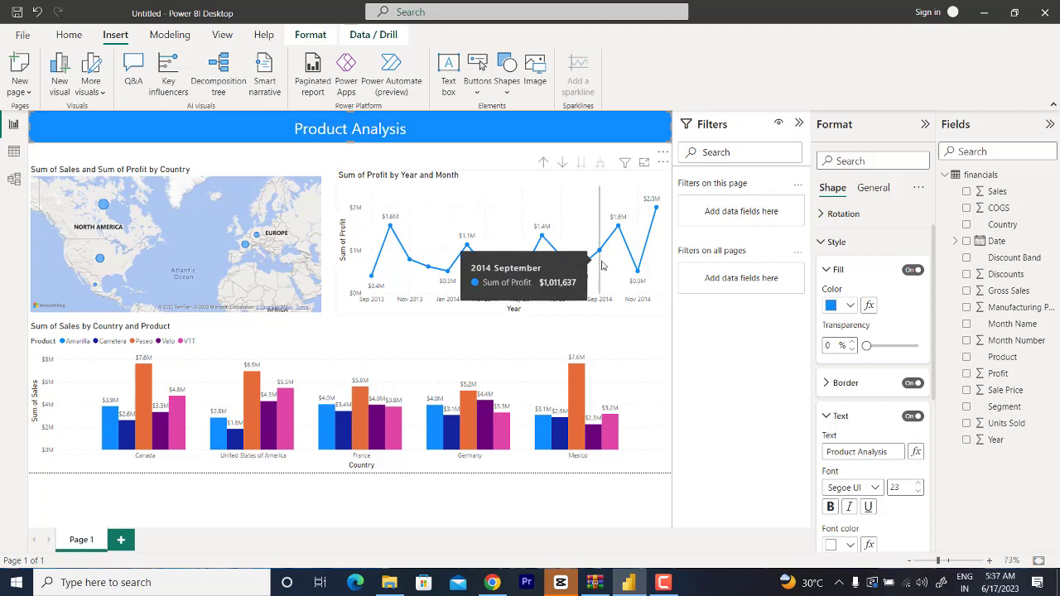
{"action": "left_click", "coordinate": [423, 164]}
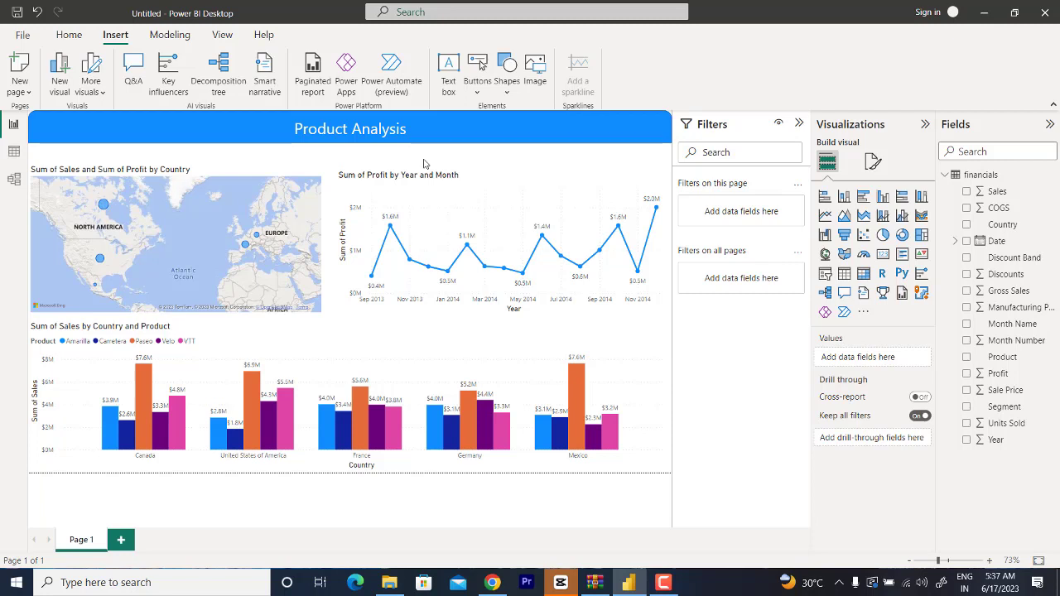
Step: Narrow the map and the profit line chart from their left edges and move the map right beside the line chart
{"action": "left_click", "coordinate": [188, 173]}
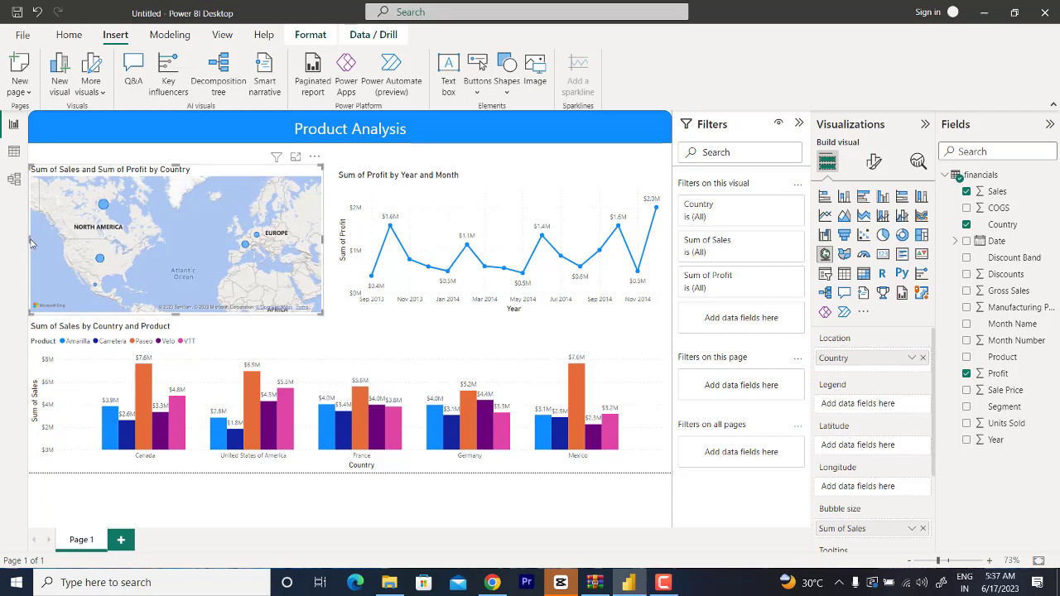
{"action": "left_click_drag", "start_coordinate": [30, 242], "coordinate": [83, 241]}
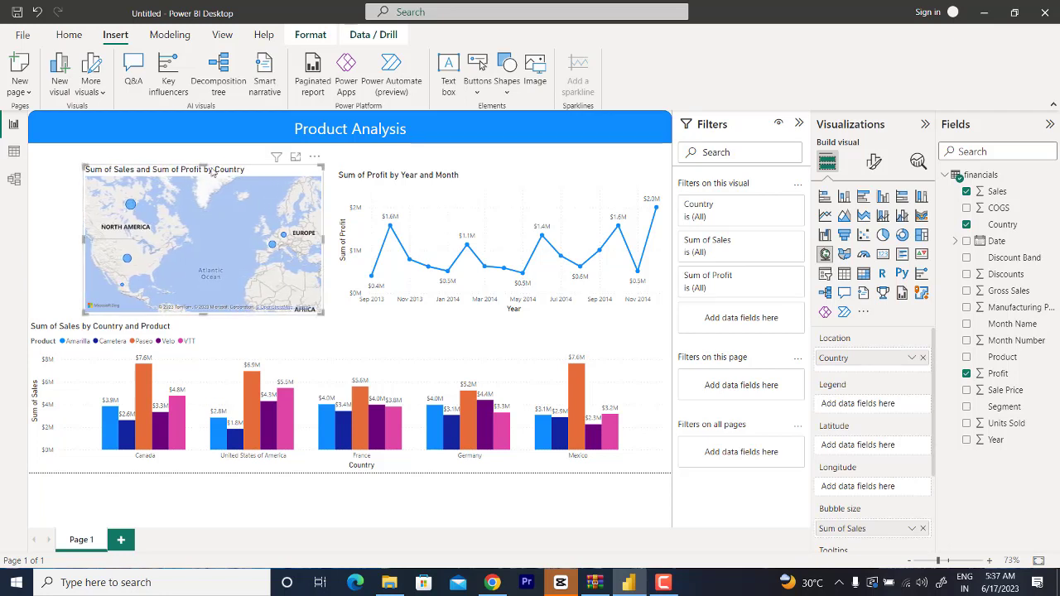
{"action": "left_click", "coordinate": [413, 189]}
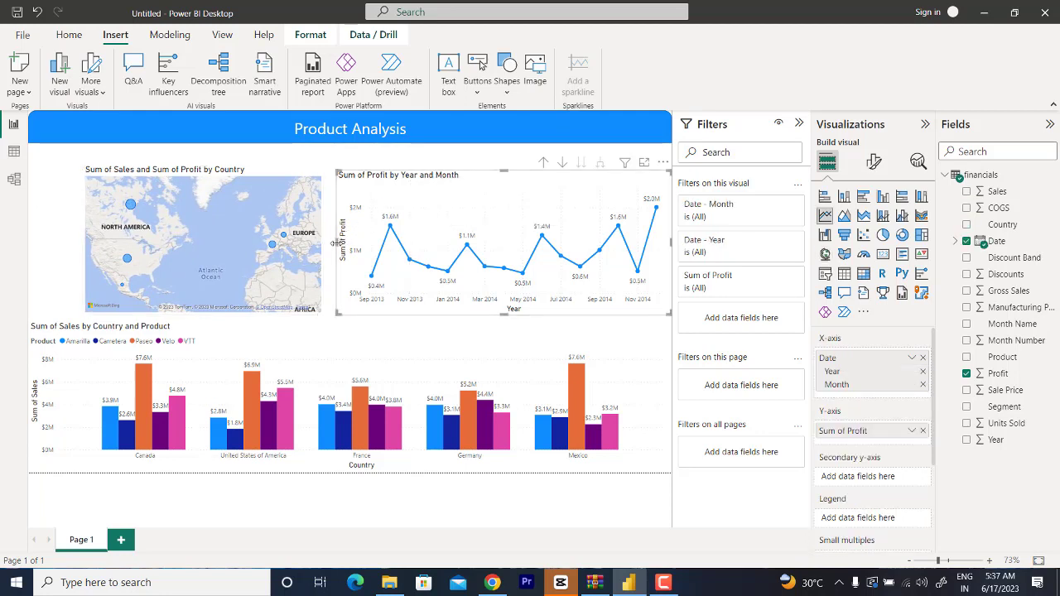
{"action": "left_click_drag", "start_coordinate": [335, 241], "coordinate": [395, 242]}
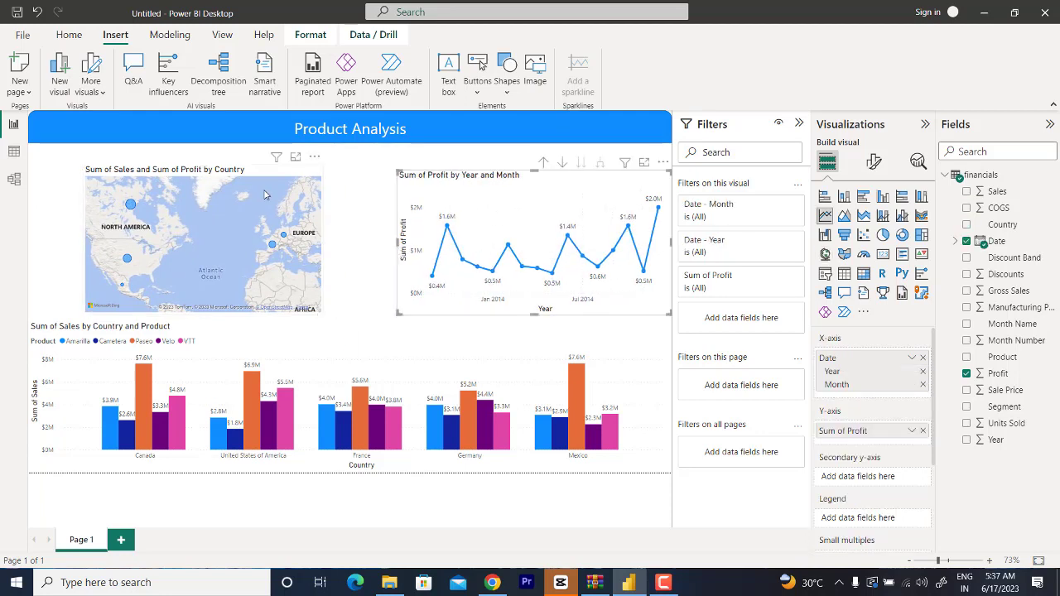
{"action": "left_click_drag", "start_coordinate": [259, 178], "coordinate": [327, 177]}
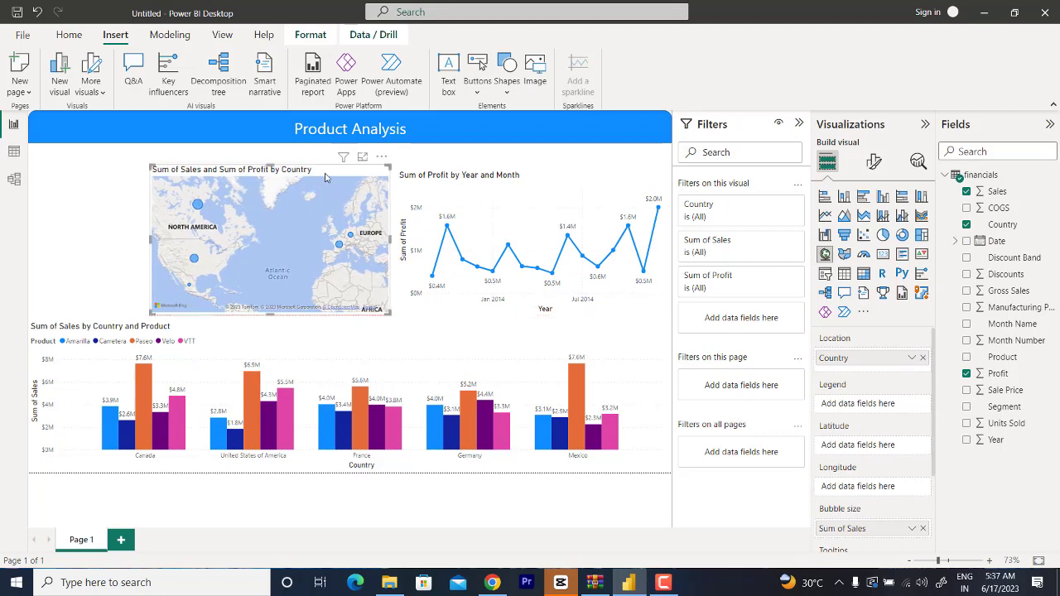
Step: Narrow the sales column chart so its left edge lines up with the map
{"action": "left_click", "coordinate": [111, 329]}
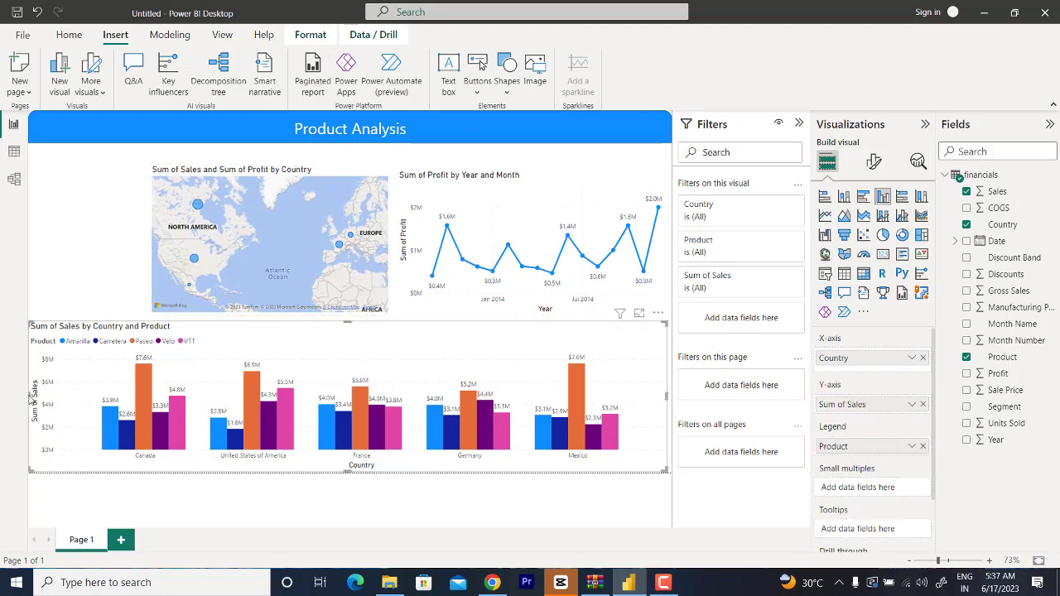
{"action": "left_click_drag", "start_coordinate": [33, 397], "coordinate": [154, 402]}
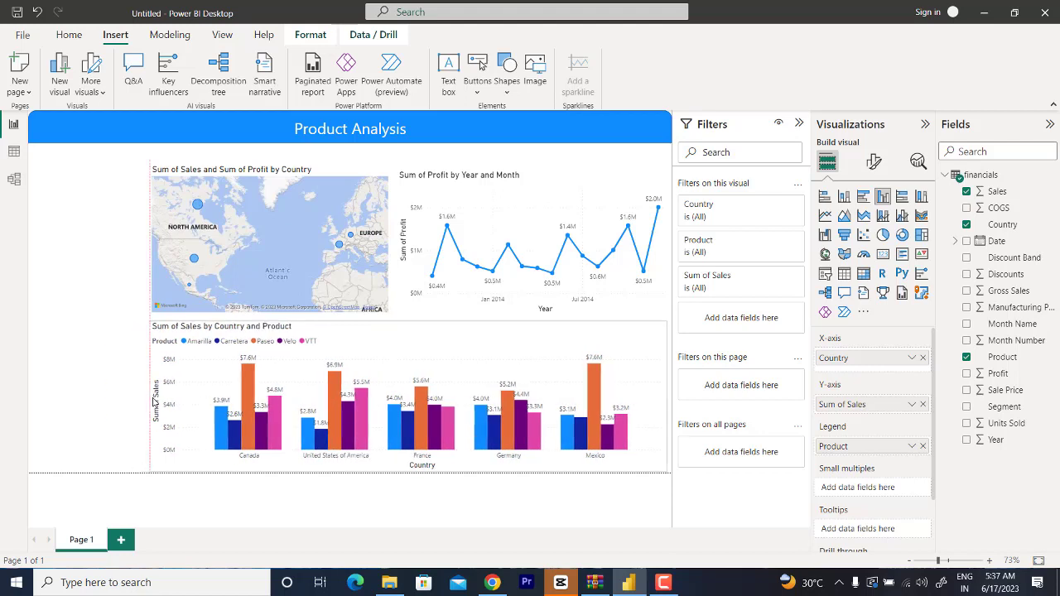
{"action": "left_click", "coordinate": [95, 311]}
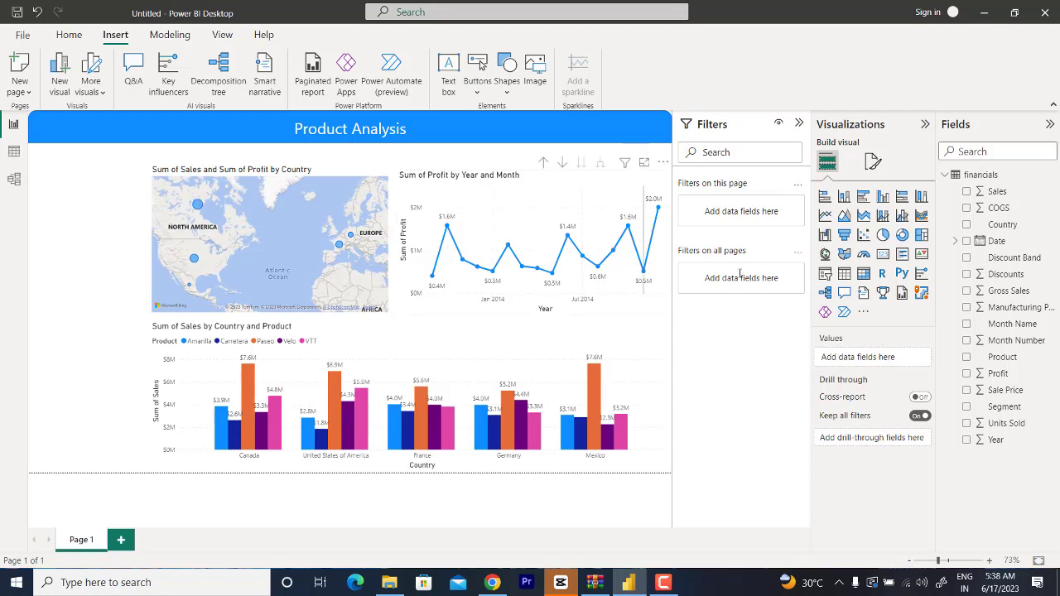
Step: Add a slicer in the free space beside the map with Date as its field
{"action": "left_click", "coordinate": [826, 275]}
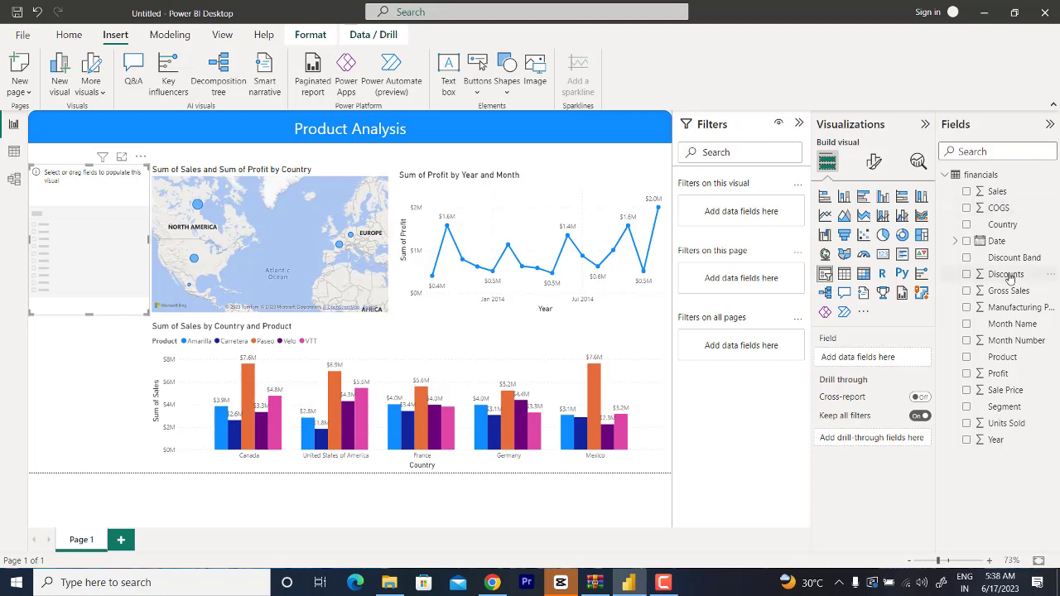
{"action": "left_click_drag", "start_coordinate": [997, 245], "coordinate": [895, 356]}
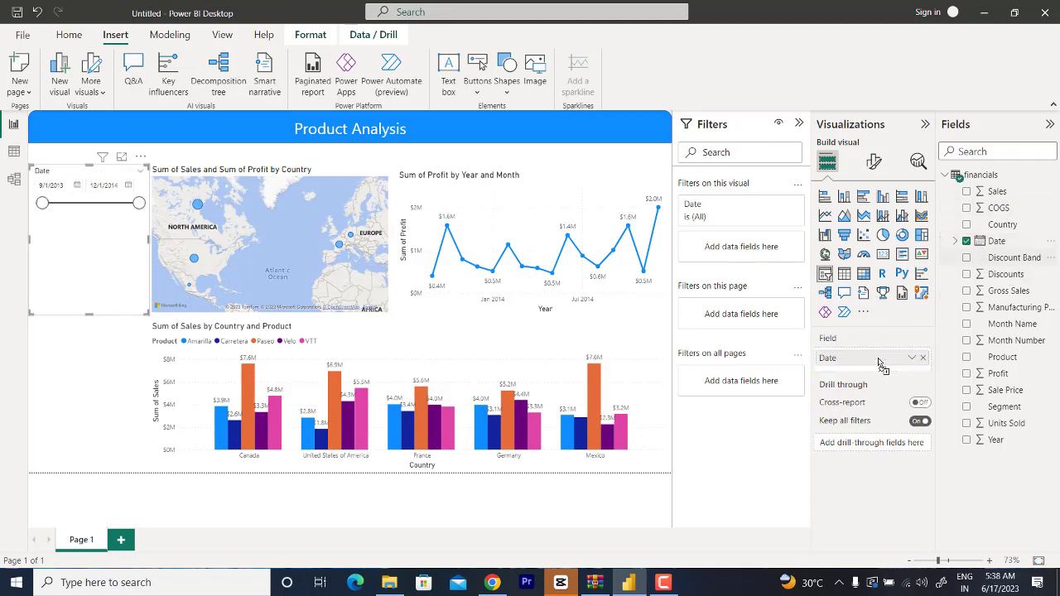
{"action": "left_click", "coordinate": [92, 319]}
{"action": "left_click", "coordinate": [82, 278]}
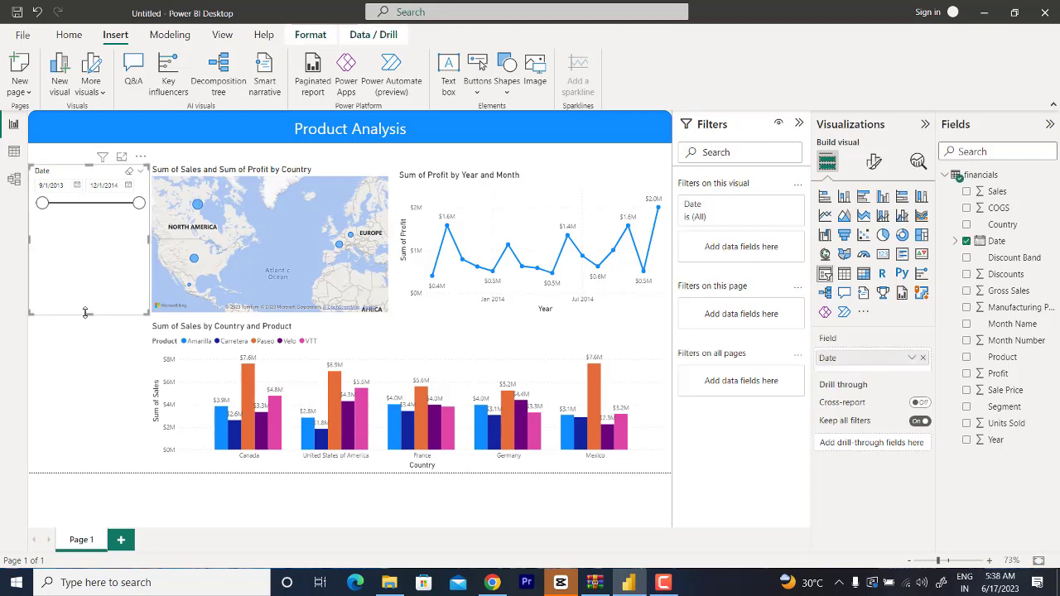
Step: Shorten the Date slicer to fit its slider and set its start date to 8/3/2014
{"action": "left_click_drag", "start_coordinate": [87, 315], "coordinate": [93, 224]}
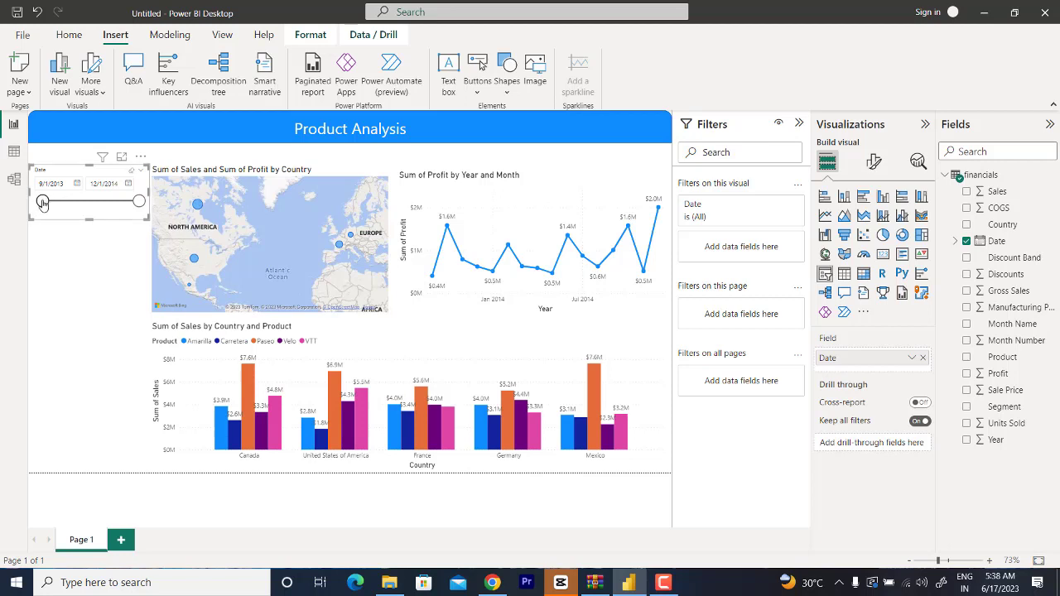
{"action": "left_click_drag", "start_coordinate": [42, 201], "coordinate": [113, 206]}
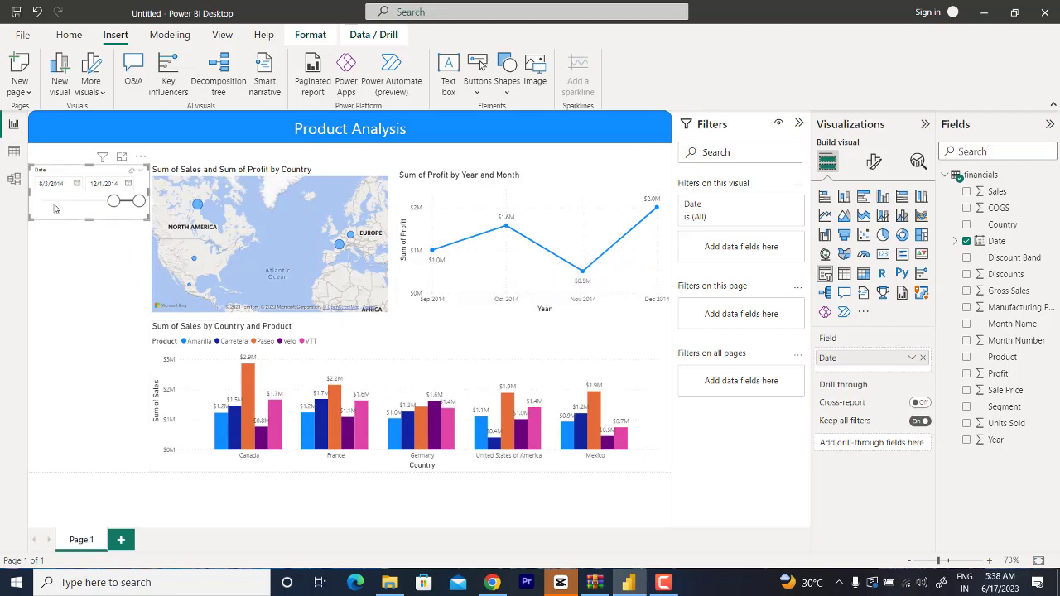
{"action": "left_click", "coordinate": [113, 259]}
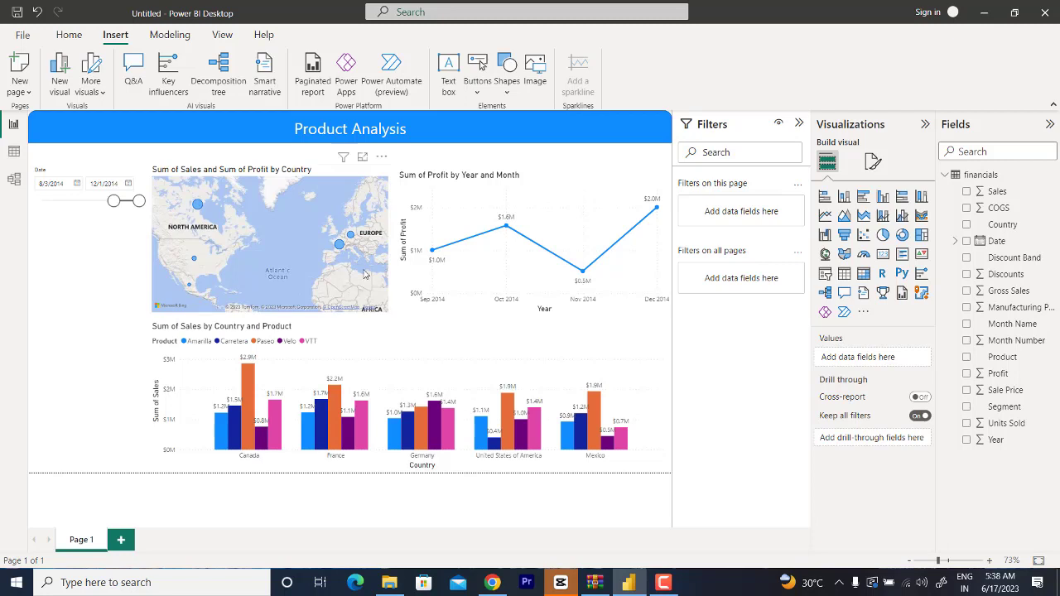
Step: Add a second slicer below the Date slicer, try Country as its field, then use Segment instead and make the slicer slightly taller
{"action": "left_click", "coordinate": [825, 275]}
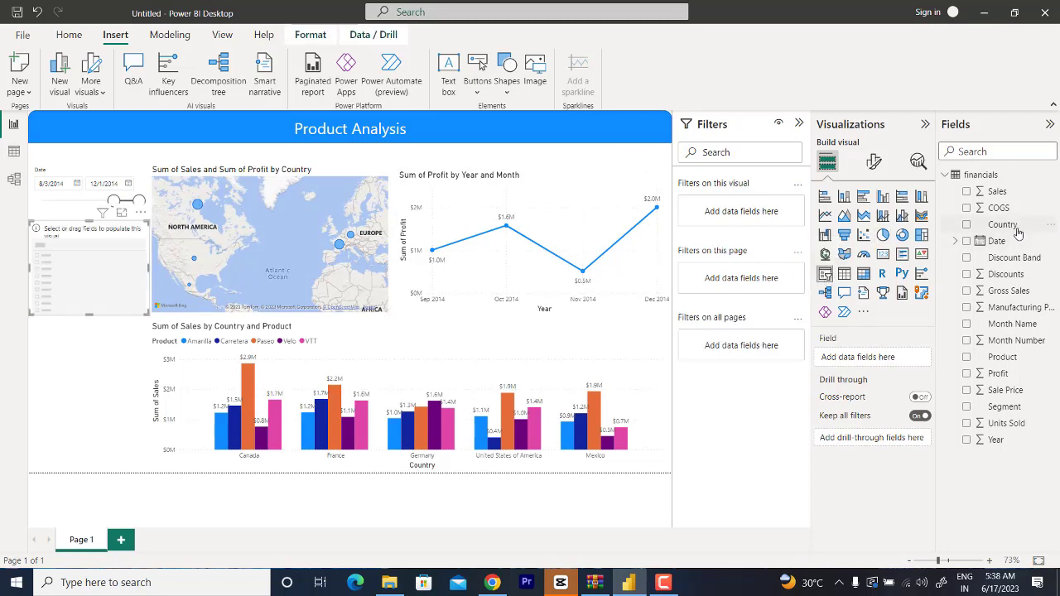
{"action": "left_click_drag", "start_coordinate": [1019, 227], "coordinate": [885, 365]}
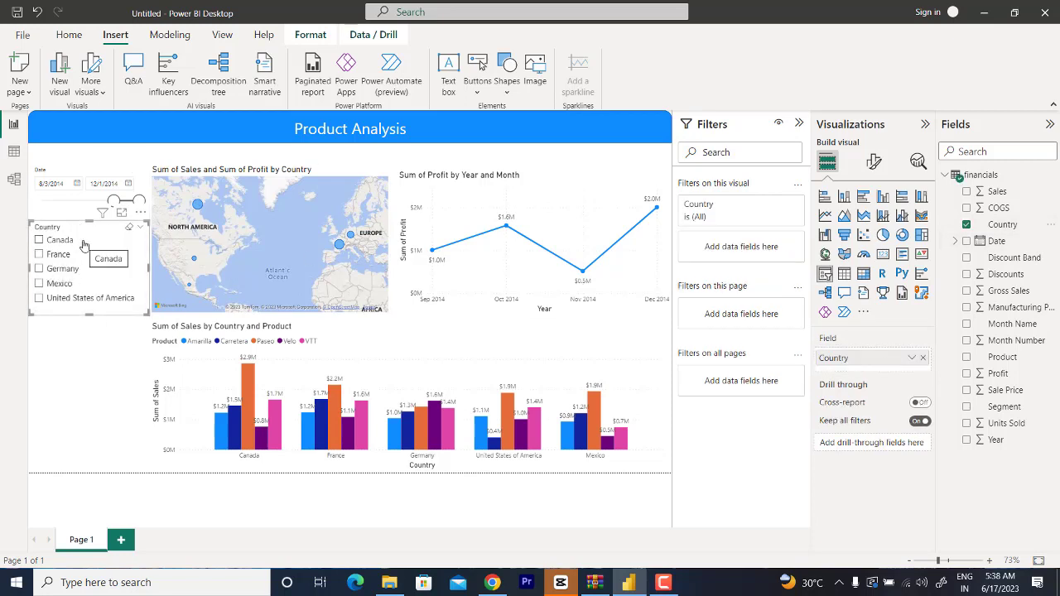
{"action": "left_click", "coordinate": [923, 359]}
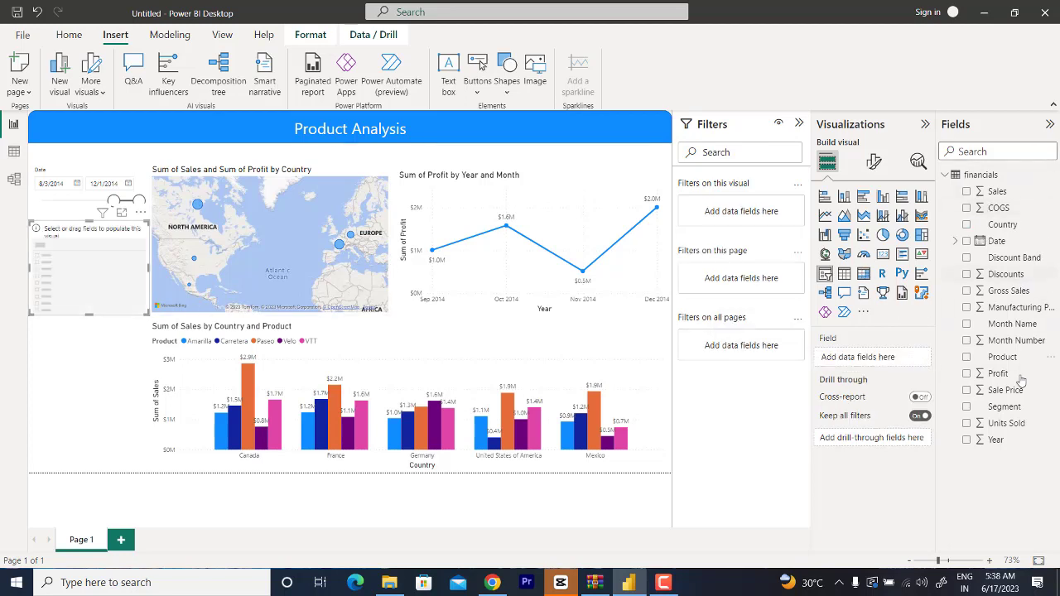
{"action": "left_click_drag", "start_coordinate": [1004, 407], "coordinate": [876, 360]}
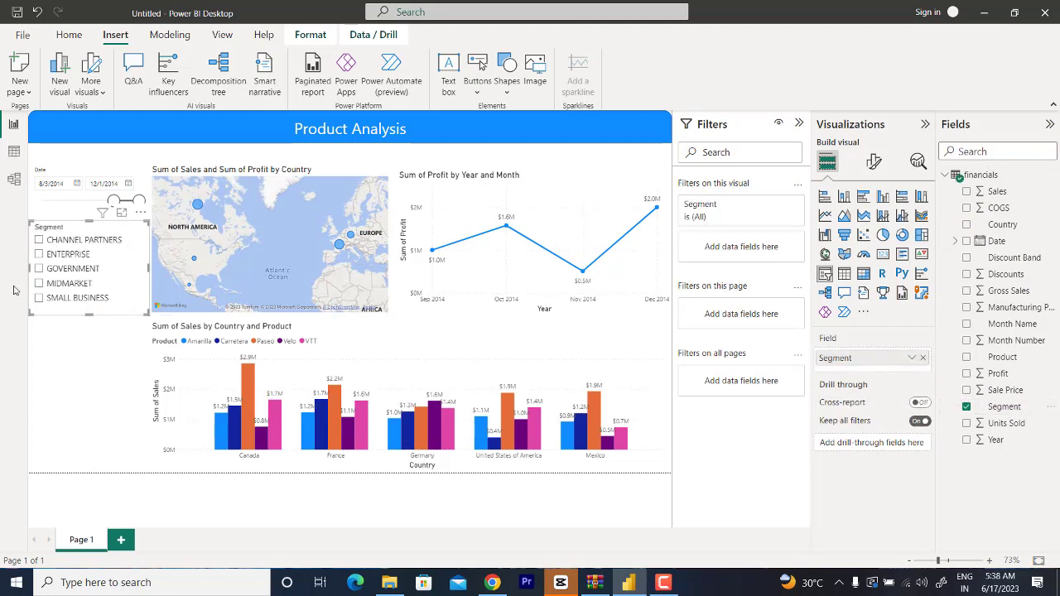
{"action": "left_click_drag", "start_coordinate": [88, 315], "coordinate": [88, 336]}
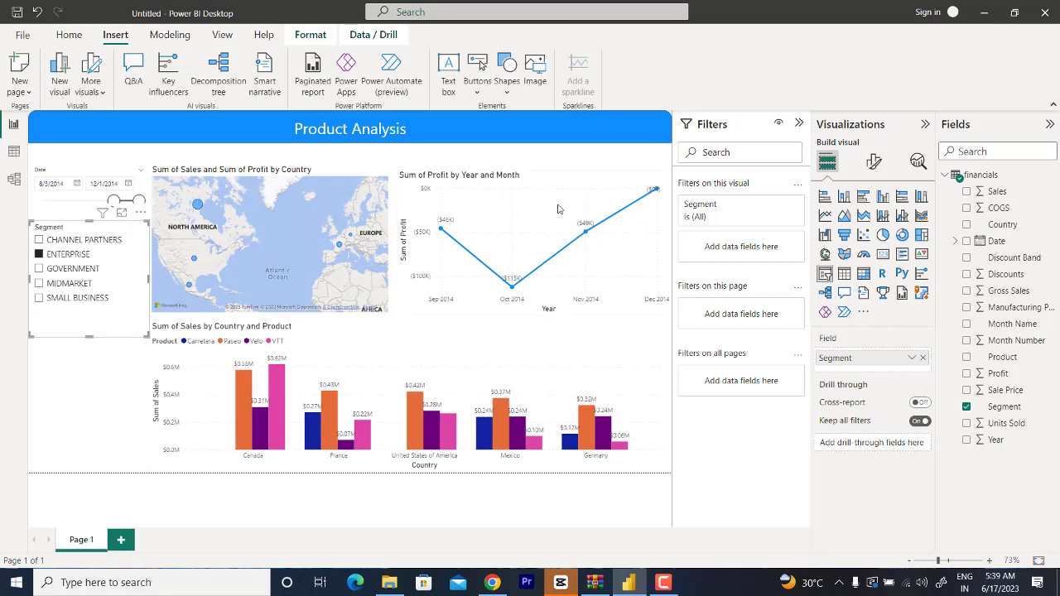
Step: Clear the ENTERPRISE selection in the Segment slicer and check the orientation choices in its format settings
{"action": "left_click", "coordinate": [39, 255]}
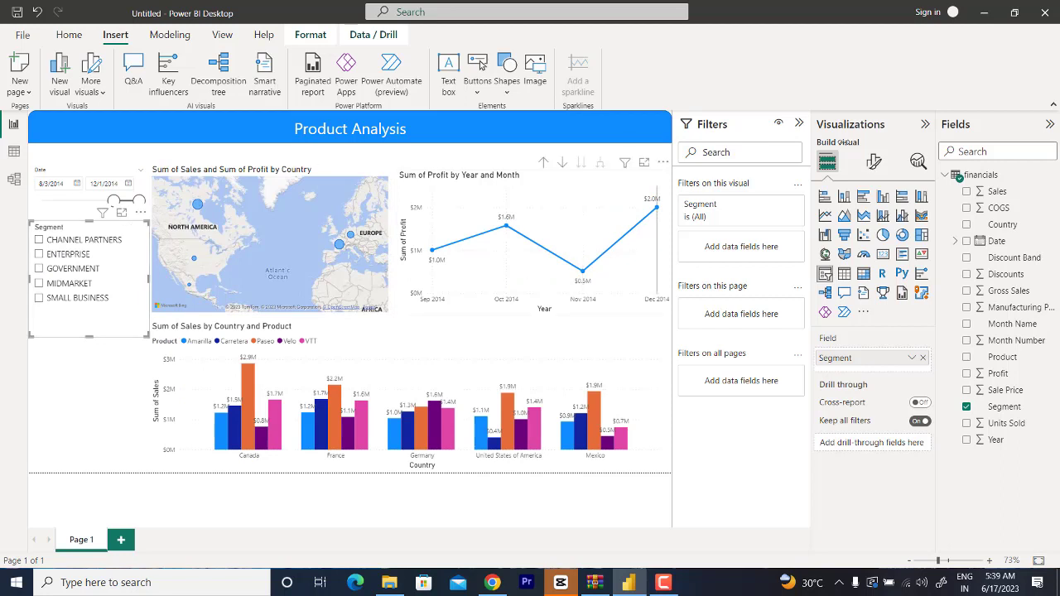
{"action": "left_click", "coordinate": [873, 163]}
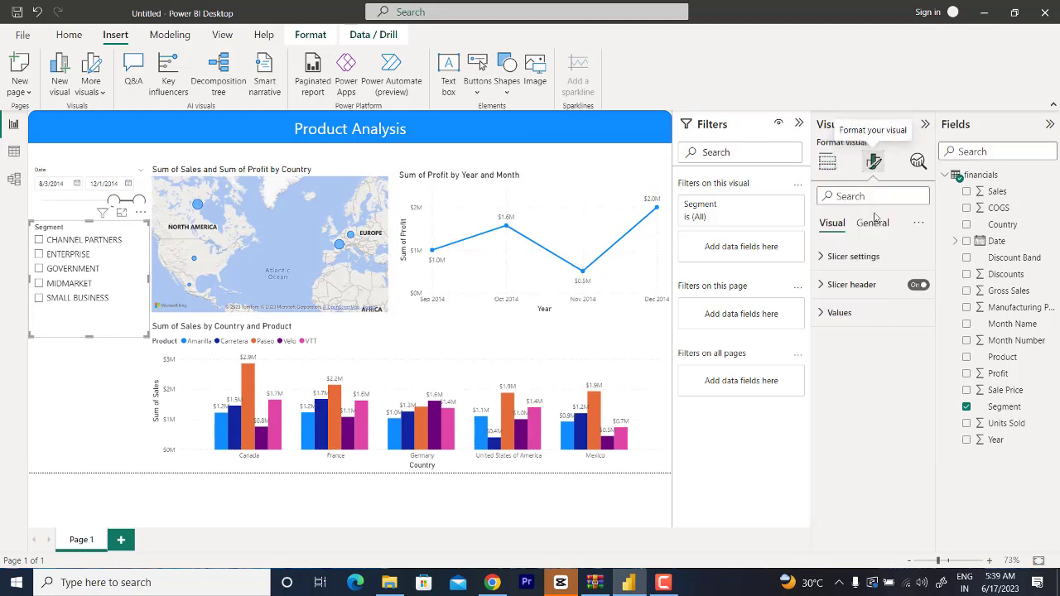
{"action": "left_click", "coordinate": [822, 262]}
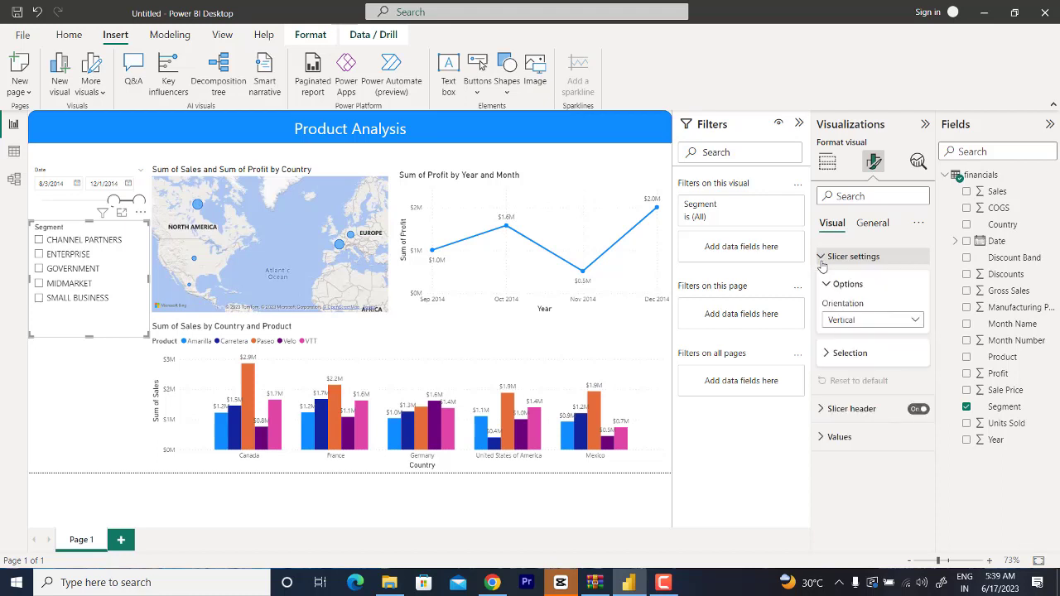
{"action": "left_click", "coordinate": [866, 322]}
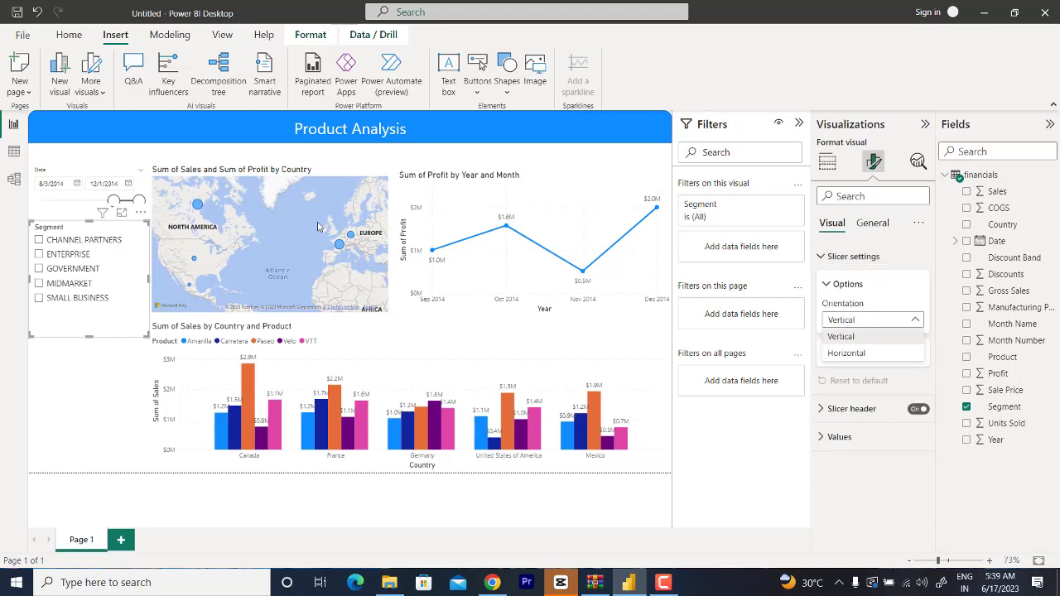
{"action": "left_click", "coordinate": [888, 489]}
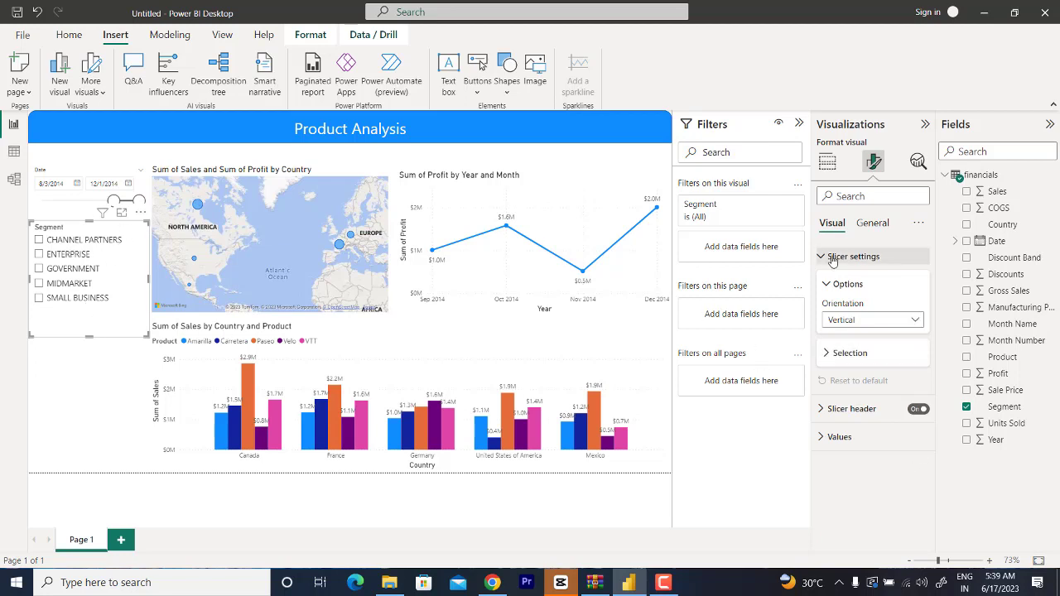
Step: Try single select on the Segment slicer, then turn it off again
{"action": "left_click", "coordinate": [837, 356]}
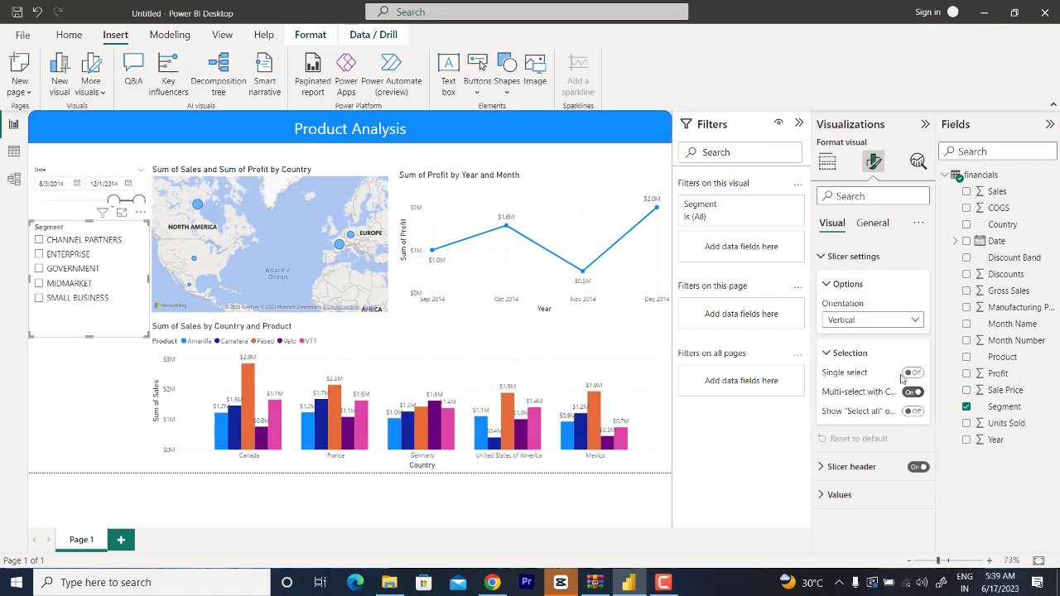
{"action": "left_click", "coordinate": [914, 373]}
{"action": "left_click", "coordinate": [913, 373]}
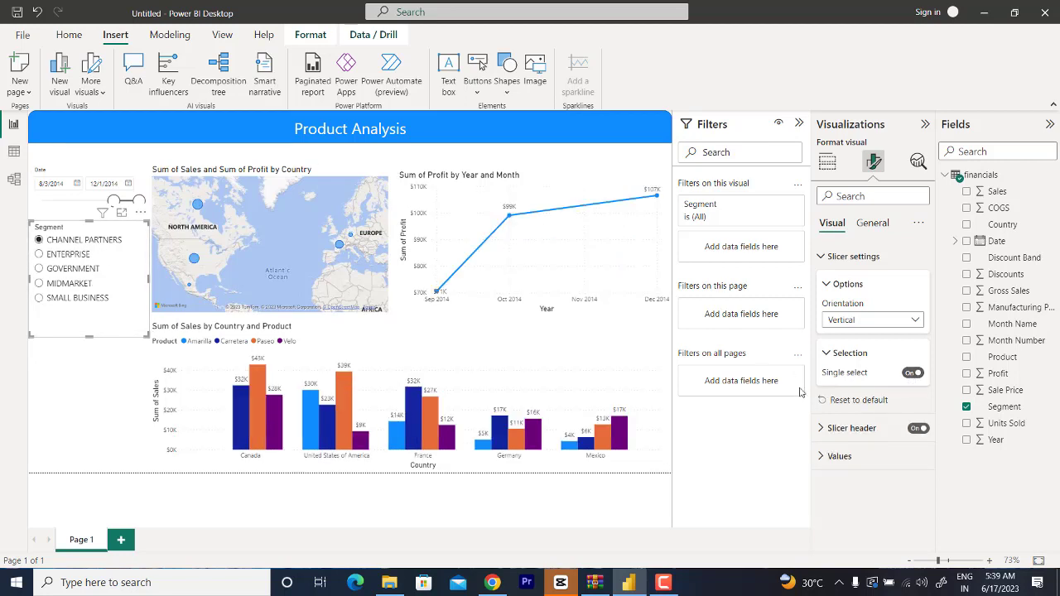
{"action": "left_click", "coordinate": [915, 374]}
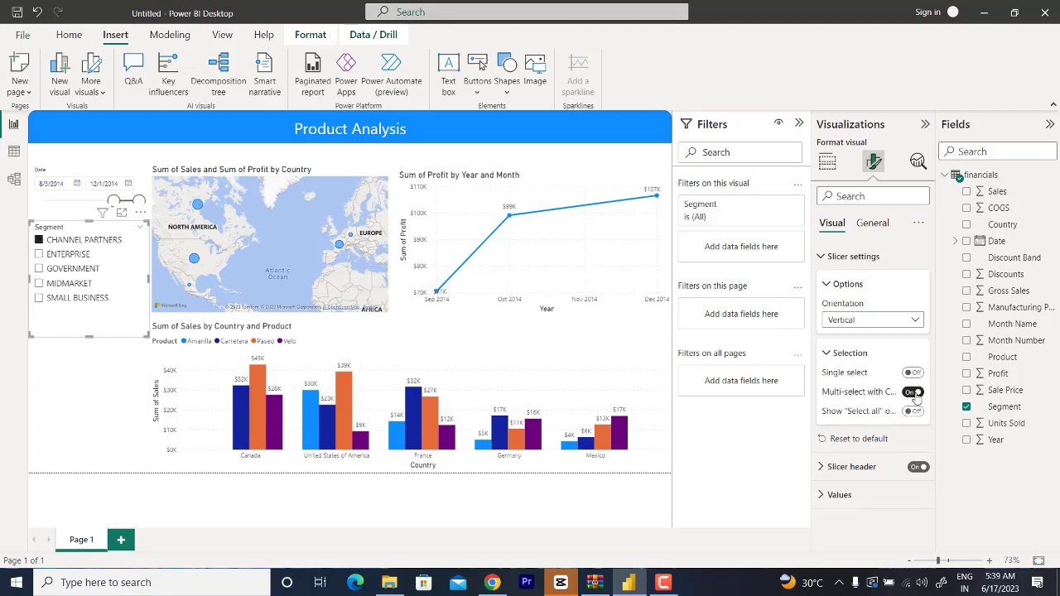
Step: Examine the Segment slicer's value formatting, its general effects and title settings, and its orientation choices
{"action": "left_click", "coordinate": [839, 496]}
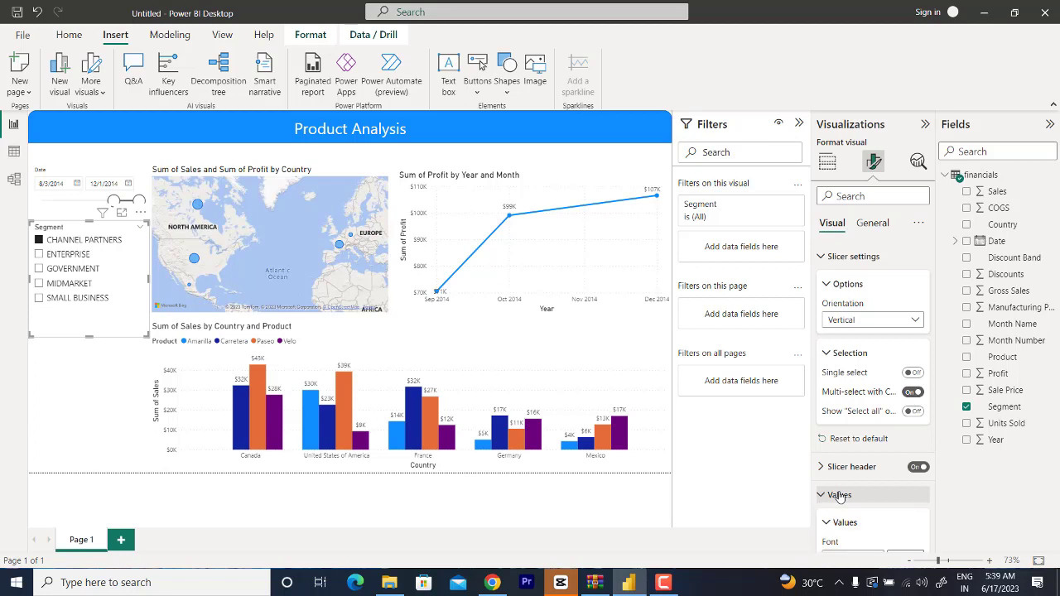
{"action": "scroll", "coordinate": [861, 497], "scroll_direction": "down", "scroll_amount": 5}
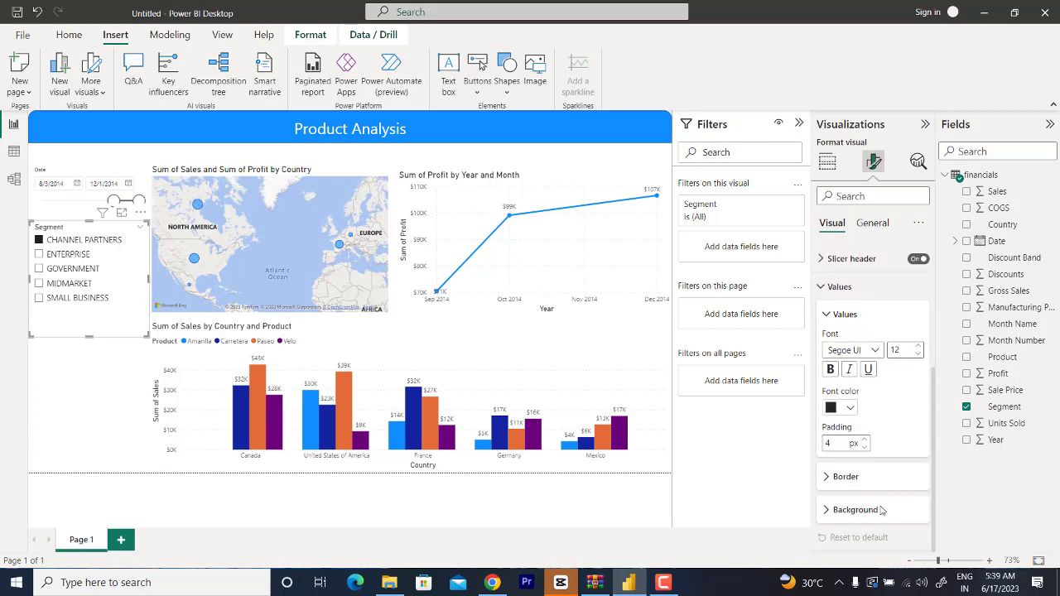
{"action": "scroll", "coordinate": [881, 510], "scroll_direction": "up", "scroll_amount": 3}
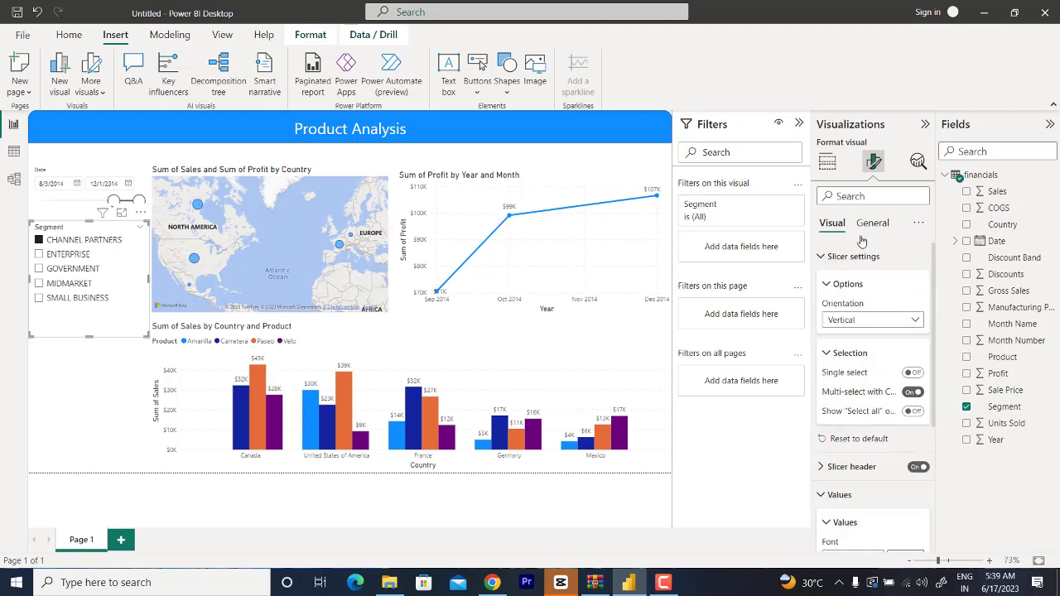
{"action": "left_click", "coordinate": [820, 259]}
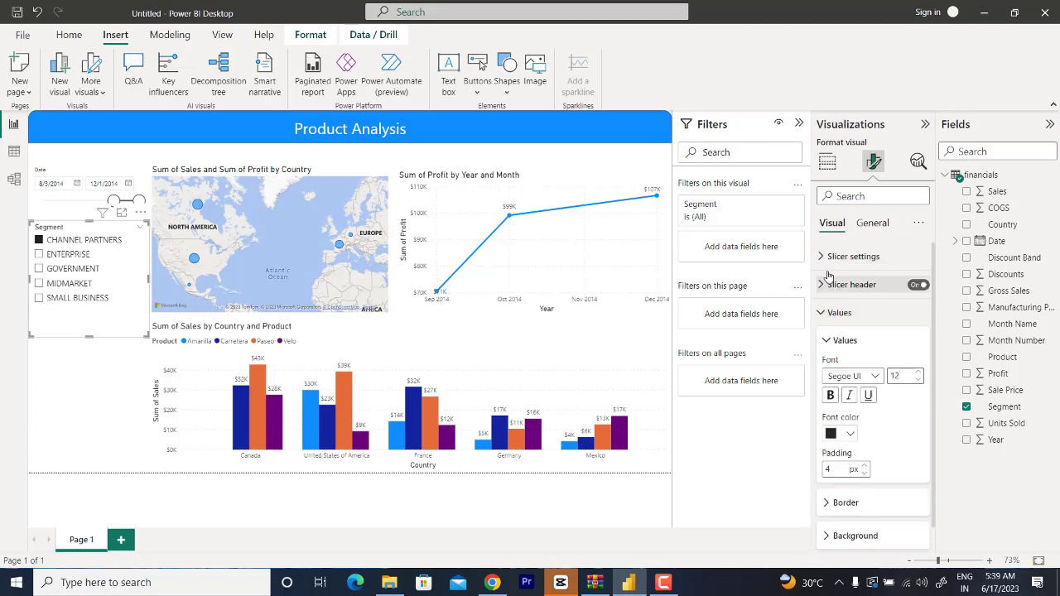
{"action": "left_click", "coordinate": [865, 226]}
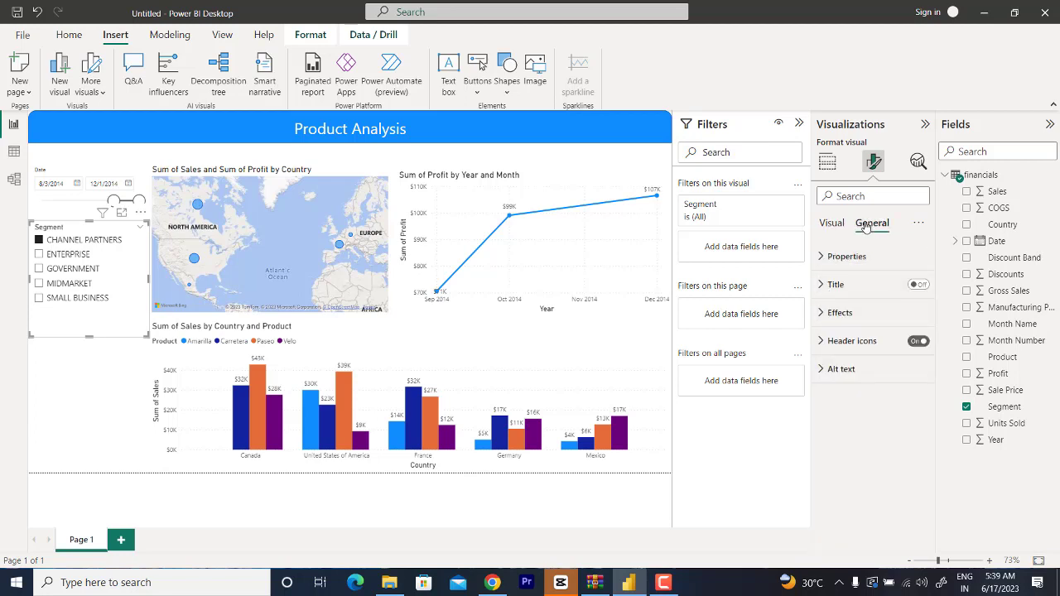
{"action": "left_click", "coordinate": [821, 312]}
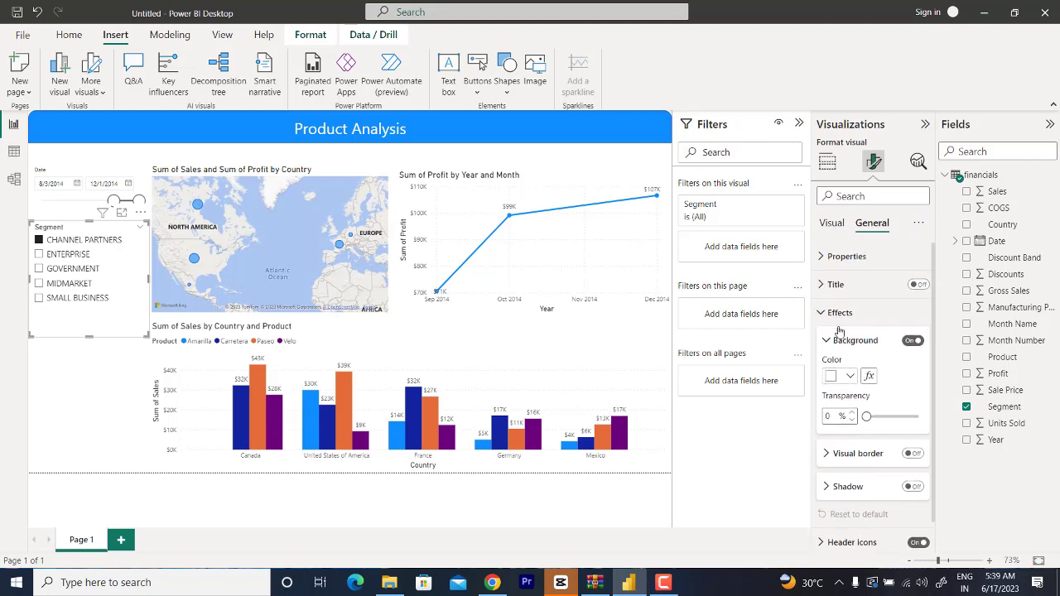
{"action": "left_click", "coordinate": [826, 285]}
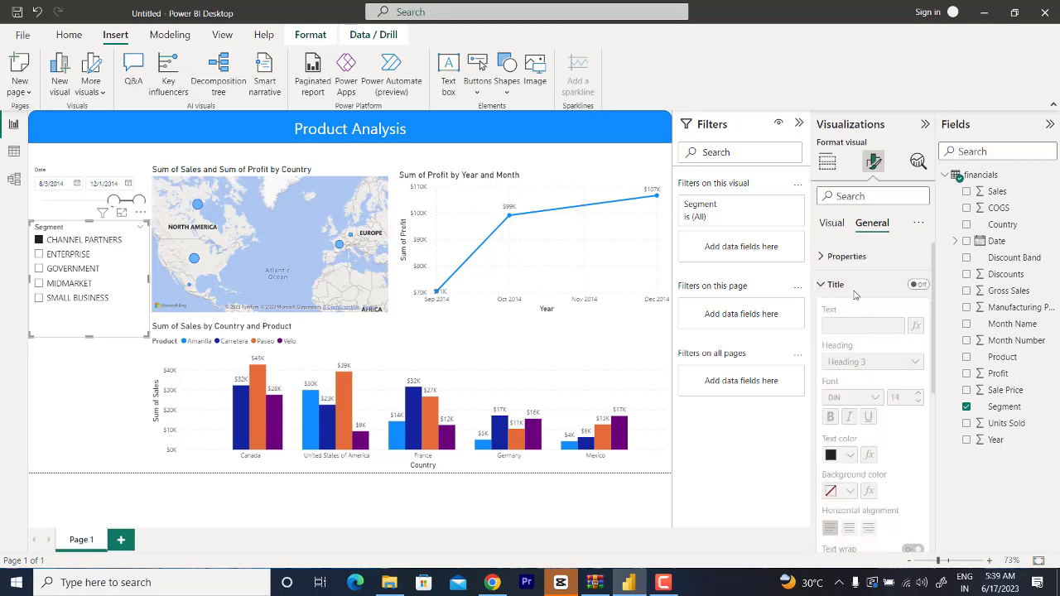
{"action": "left_click", "coordinate": [832, 224]}
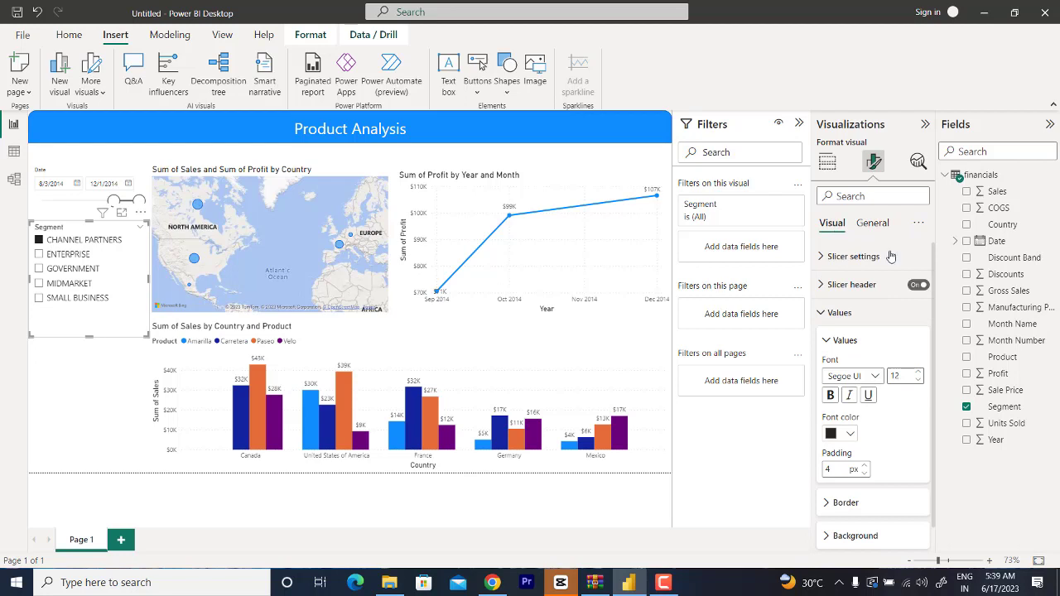
{"action": "left_click", "coordinate": [824, 313]}
{"action": "left_click", "coordinate": [828, 257]}
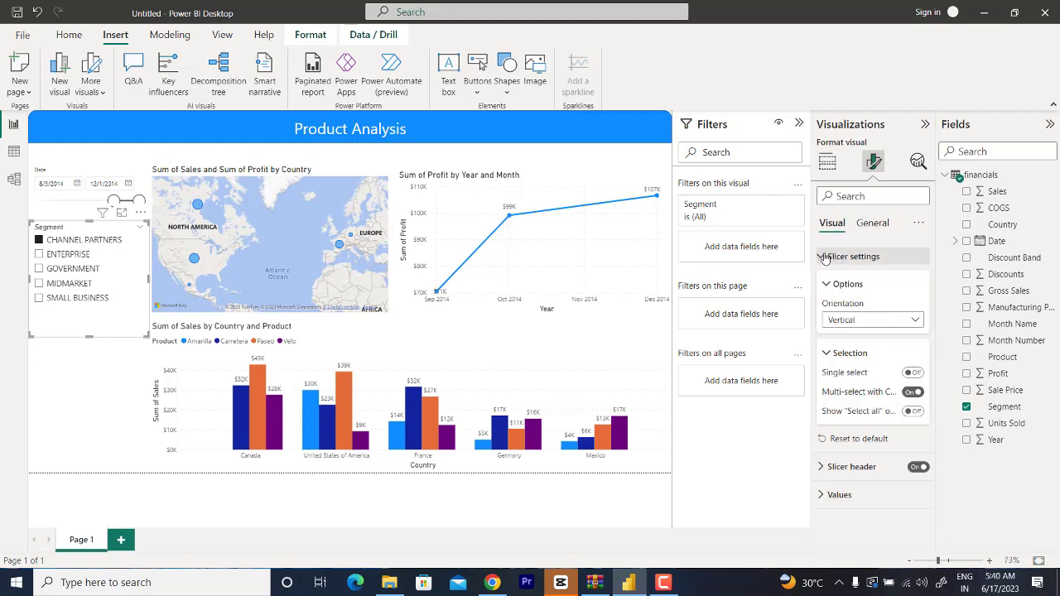
{"action": "left_click", "coordinate": [868, 326]}
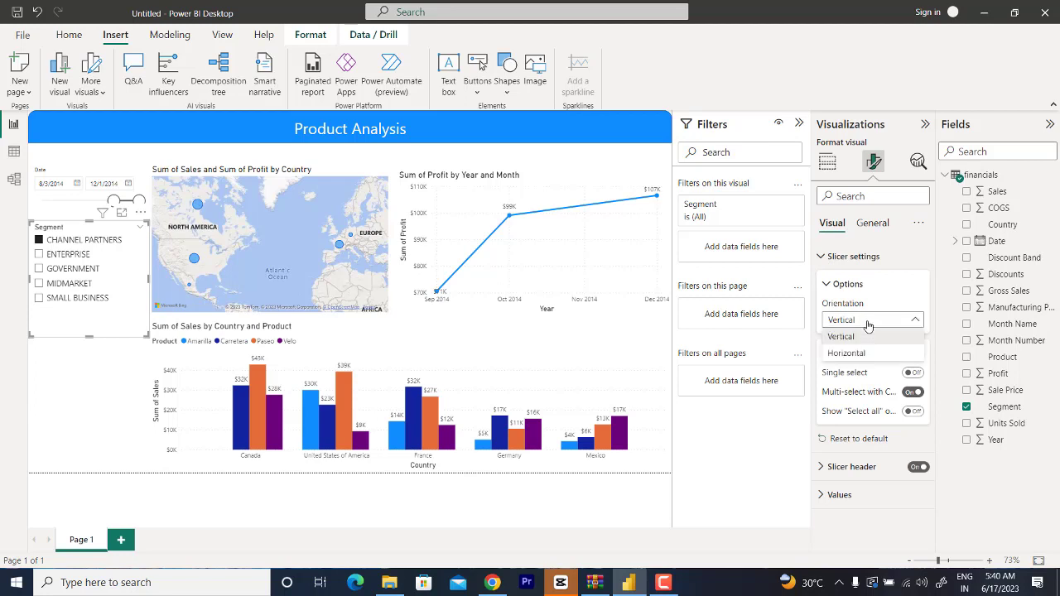
{"action": "left_click", "coordinate": [865, 324]}
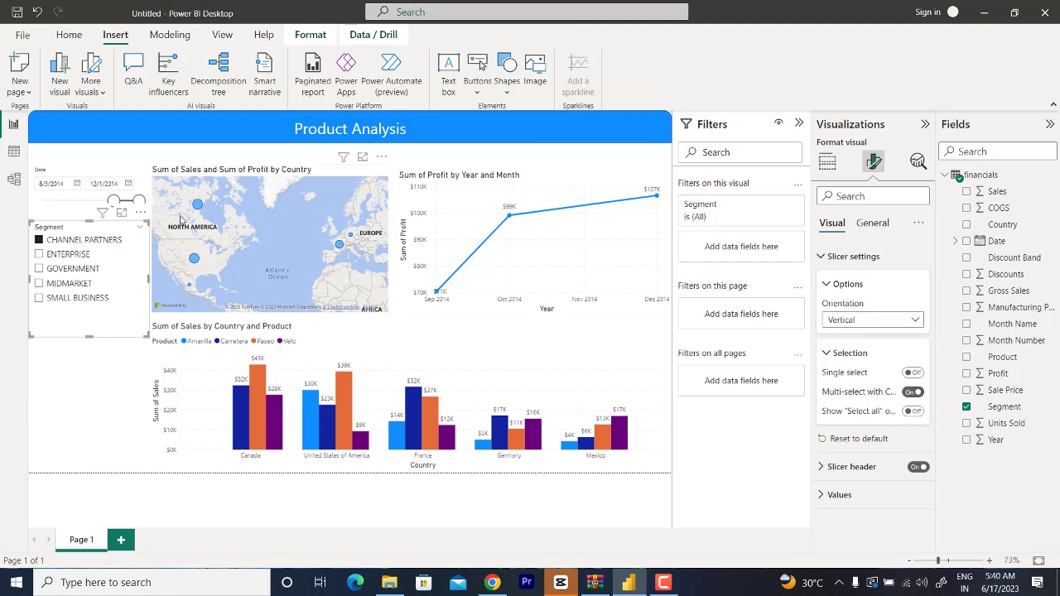
Step: Try the Segment slicer as a dropdown and expand its options, then switch it back to a list
{"action": "left_click", "coordinate": [133, 229]}
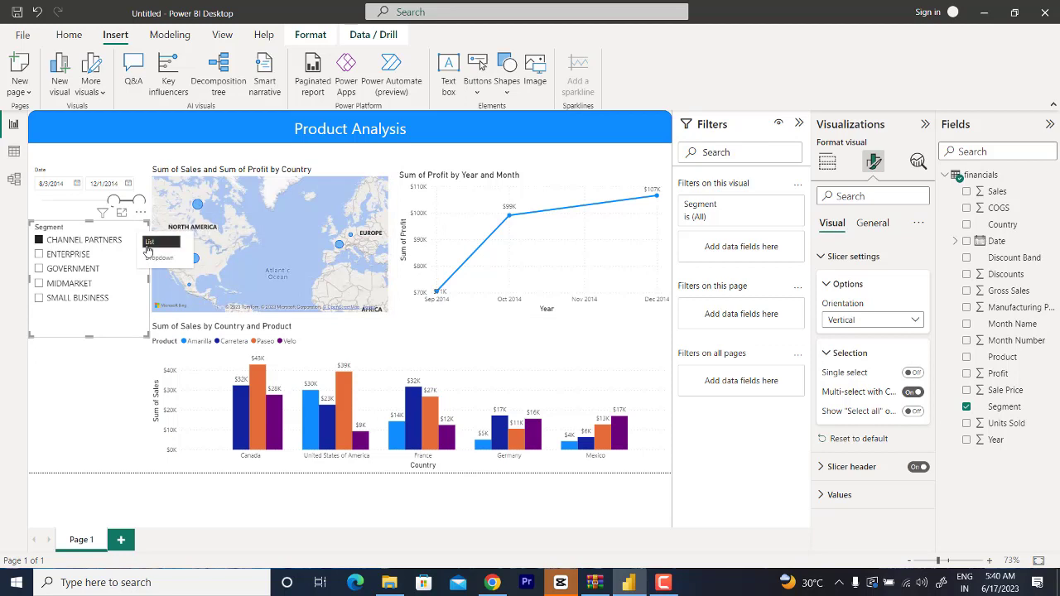
{"action": "left_click", "coordinate": [156, 257]}
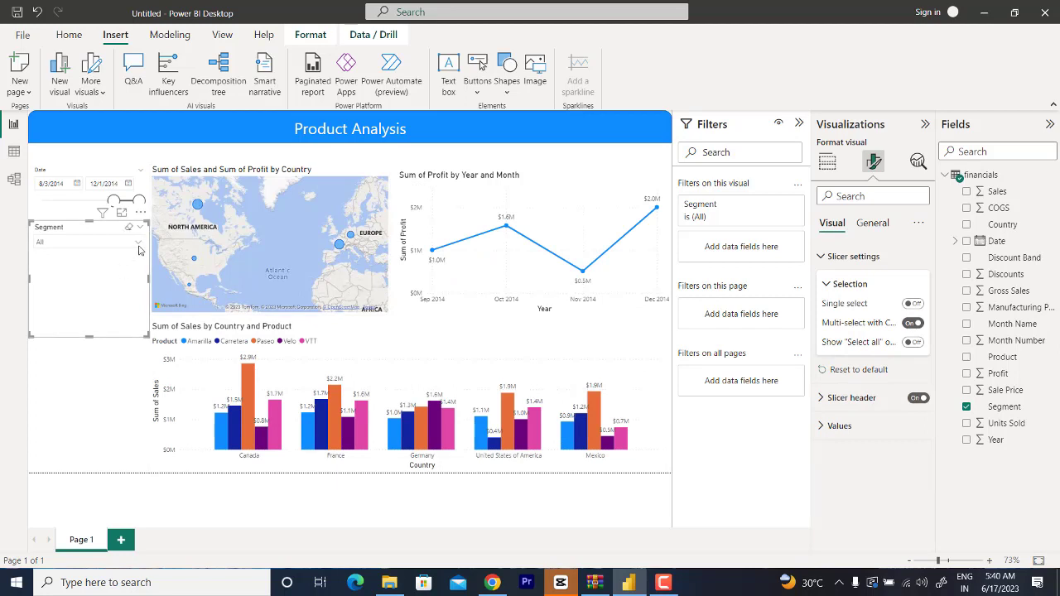
{"action": "left_click", "coordinate": [138, 246]}
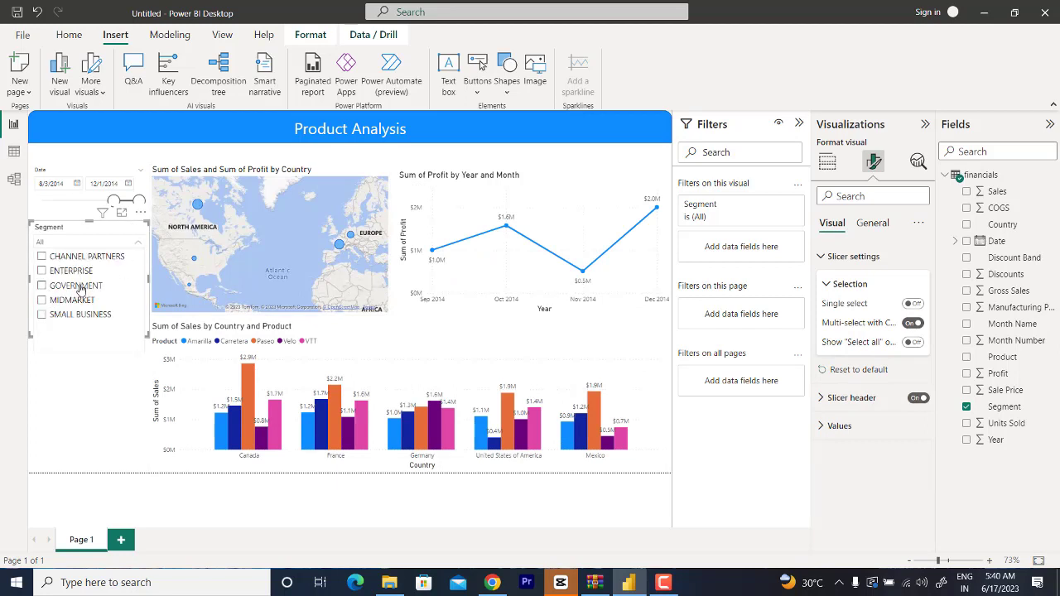
{"action": "left_click", "coordinate": [82, 405]}
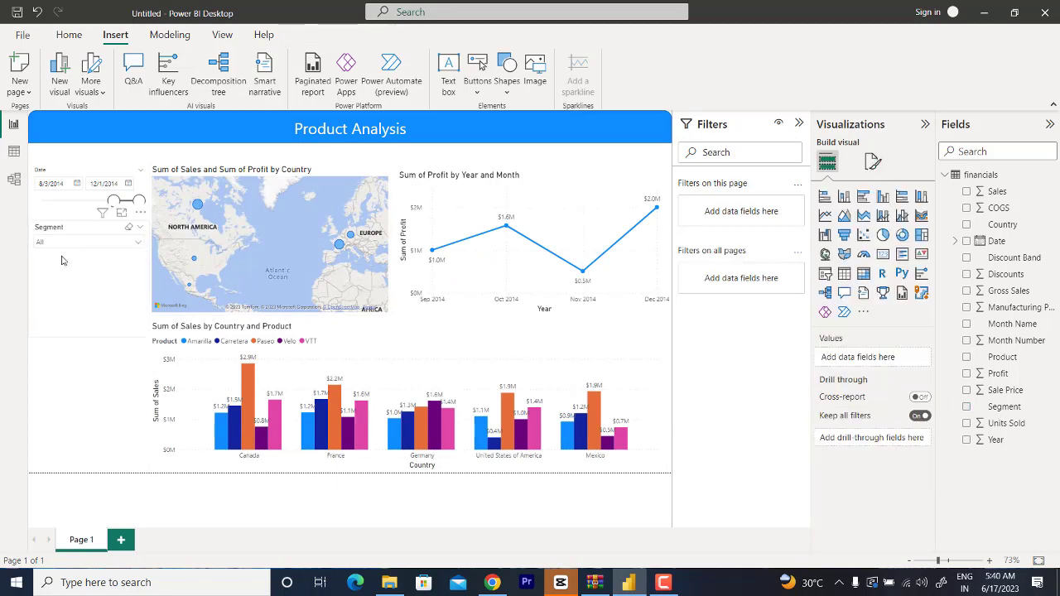
{"action": "left_click", "coordinate": [64, 310]}
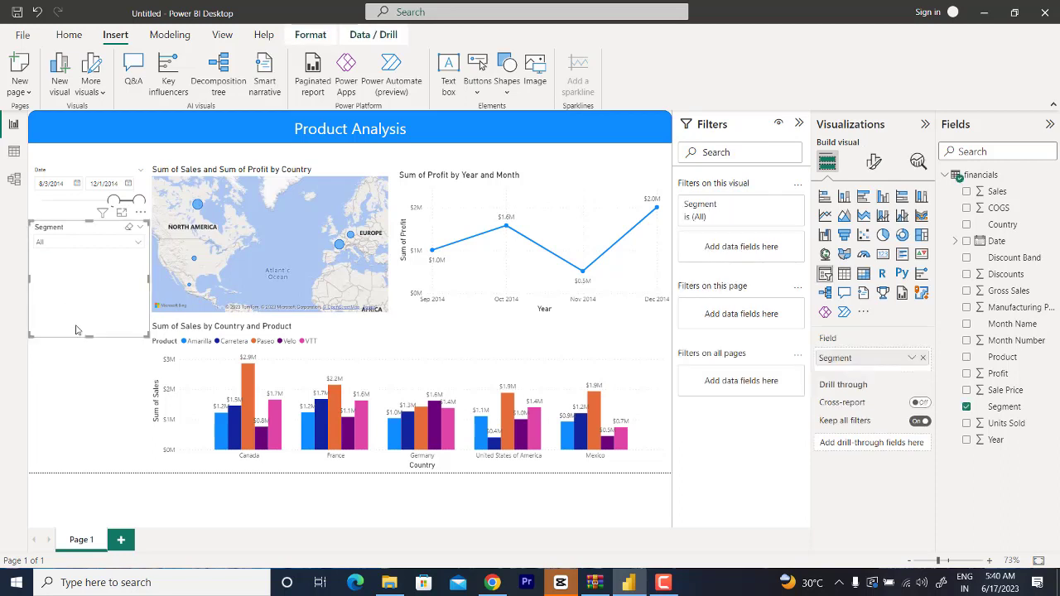
{"action": "mouse_move", "coordinate": [90, 337]}
{"action": "left_mouse_down"}
{"action": "mouse_move", "coordinate": [100, 272]}
{"action": "mouse_move", "coordinate": [103, 341]}
{"action": "left_mouse_up"}
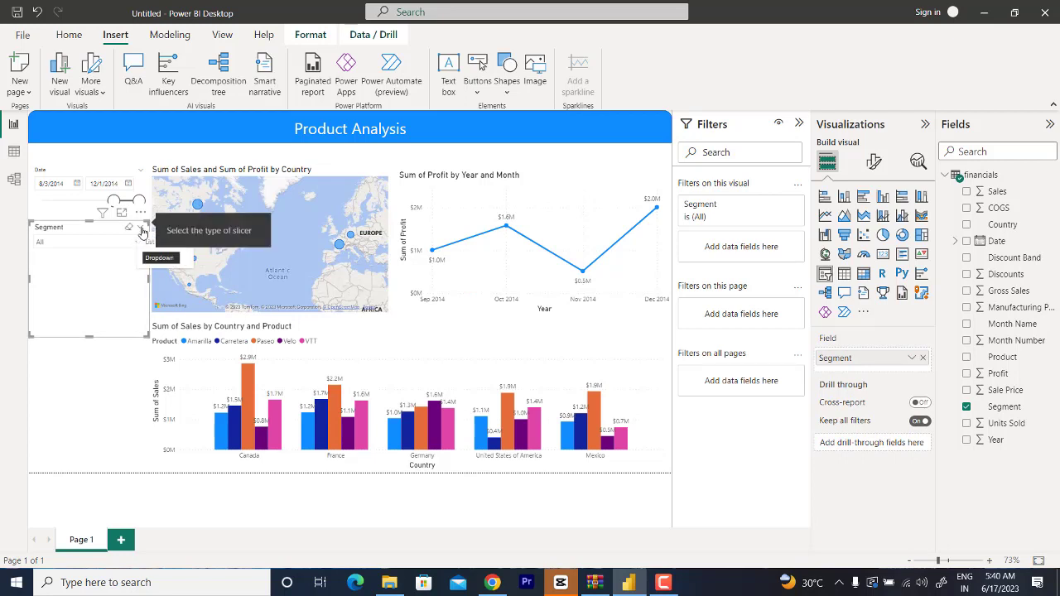
{"action": "left_click", "coordinate": [139, 228]}
{"action": "left_click", "coordinate": [149, 243]}
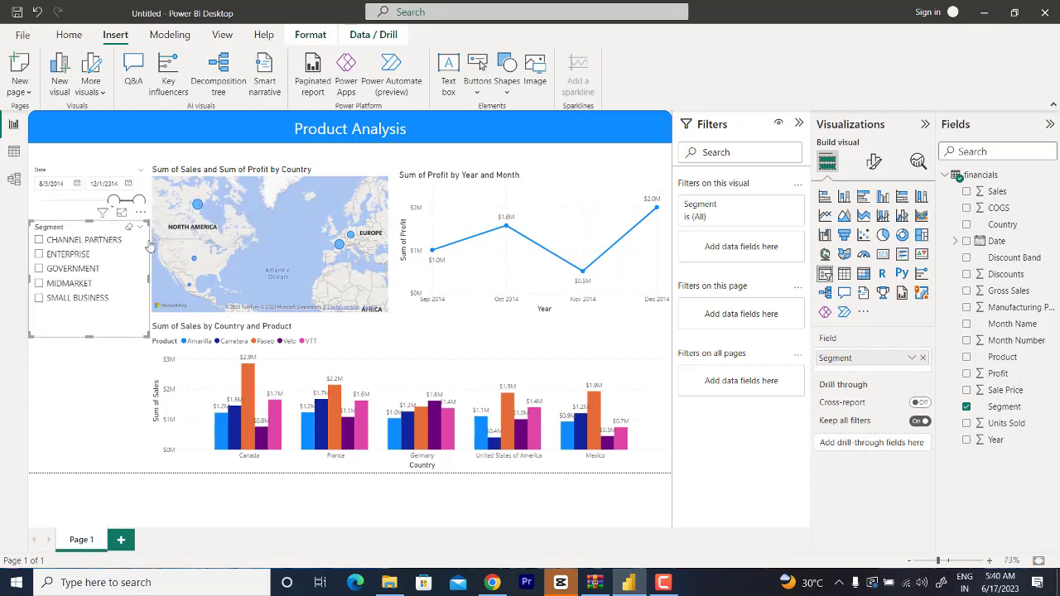
Step: Add a third slicer below the Segment slicer with Month Name as its field
{"action": "left_click", "coordinate": [87, 360]}
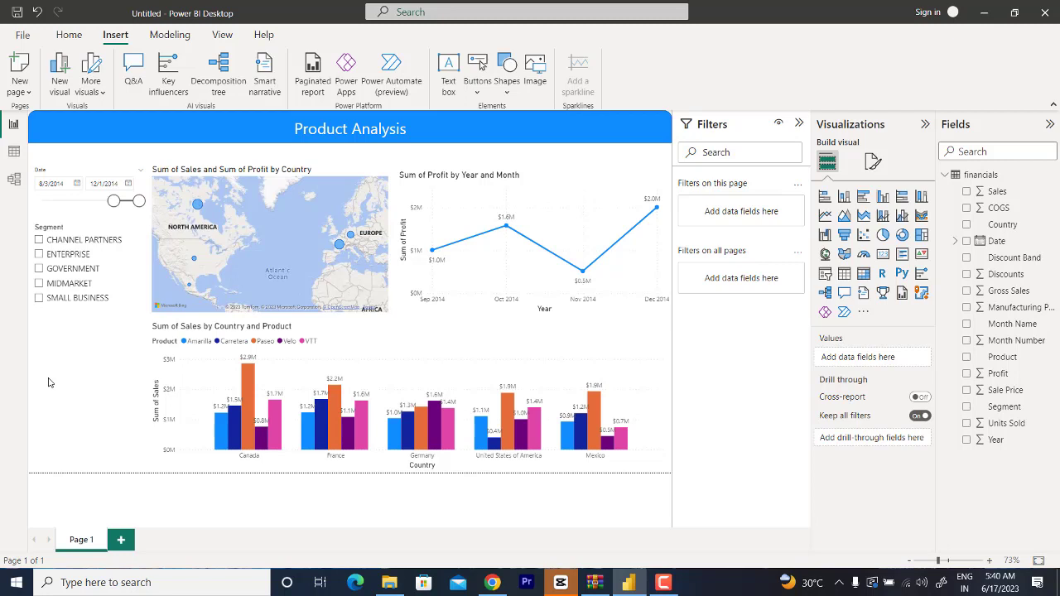
{"action": "left_click", "coordinate": [825, 273]}
{"action": "left_click_drag", "start_coordinate": [1011, 326], "coordinate": [861, 358]}
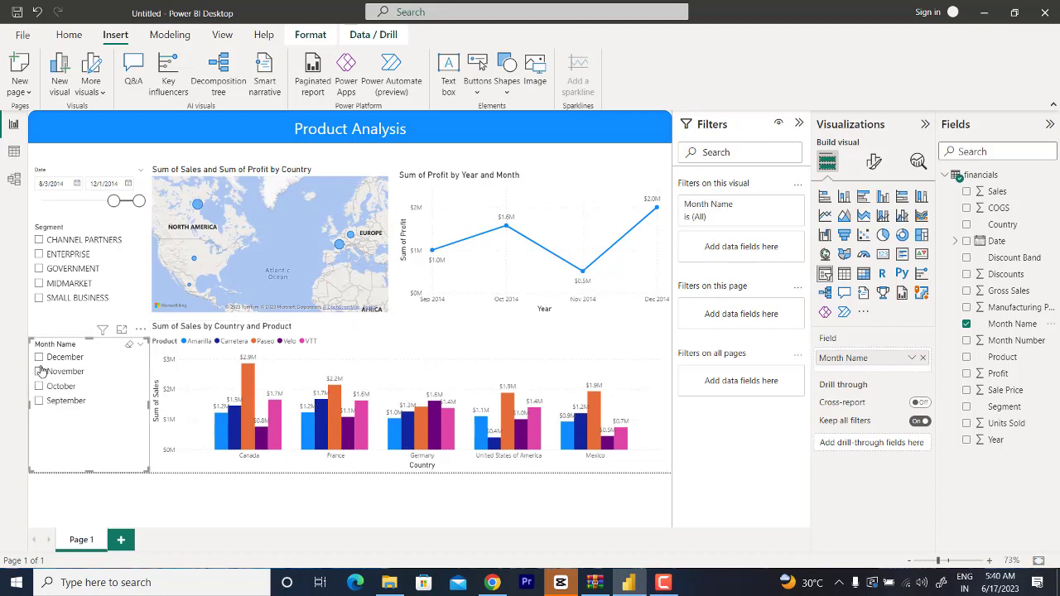
Step: Filter the report by November, then by October instead, and restrict the segment to GOVERNMENT
{"action": "left_click", "coordinate": [39, 371]}
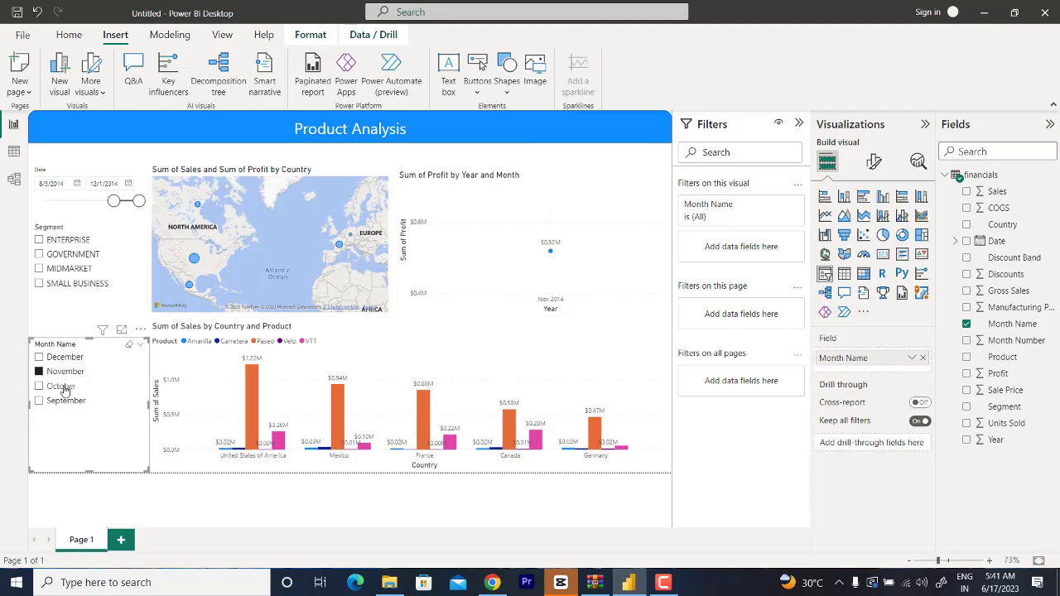
{"action": "left_click", "coordinate": [39, 386]}
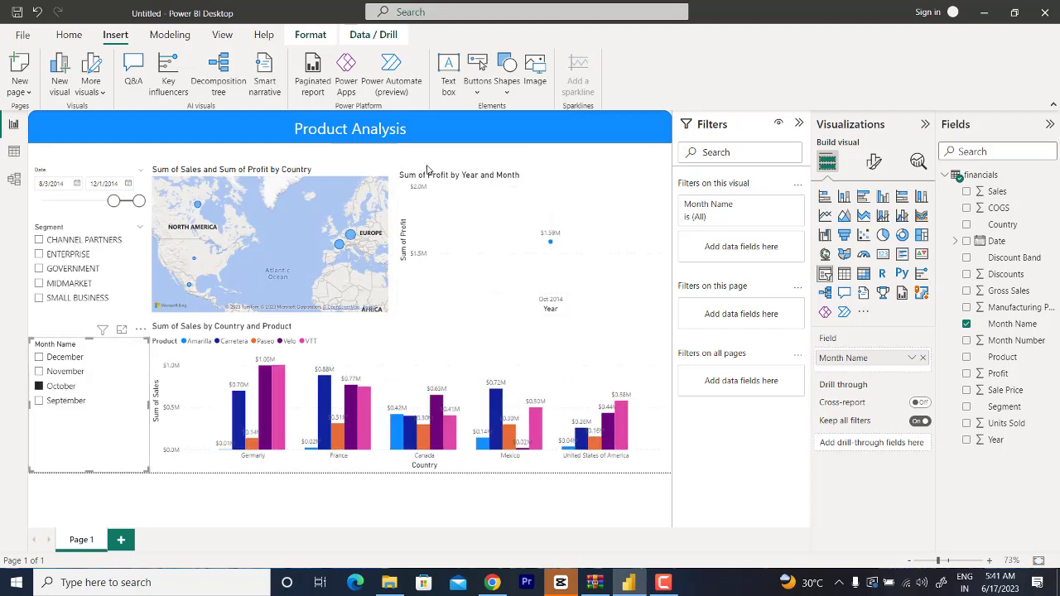
{"action": "left_click", "coordinate": [38, 269]}
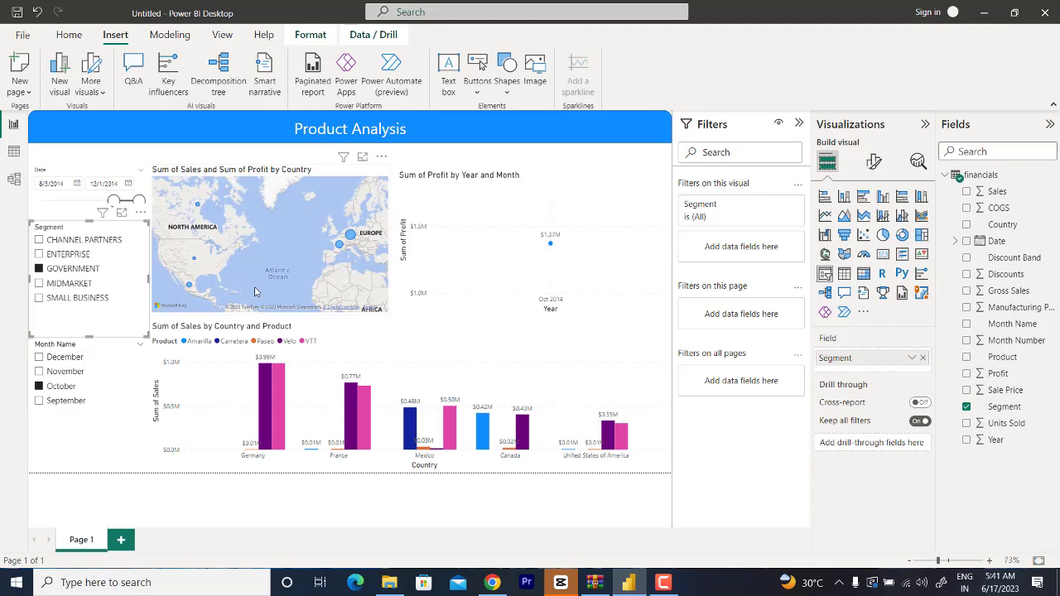
{"action": "left_click", "coordinate": [93, 163]}
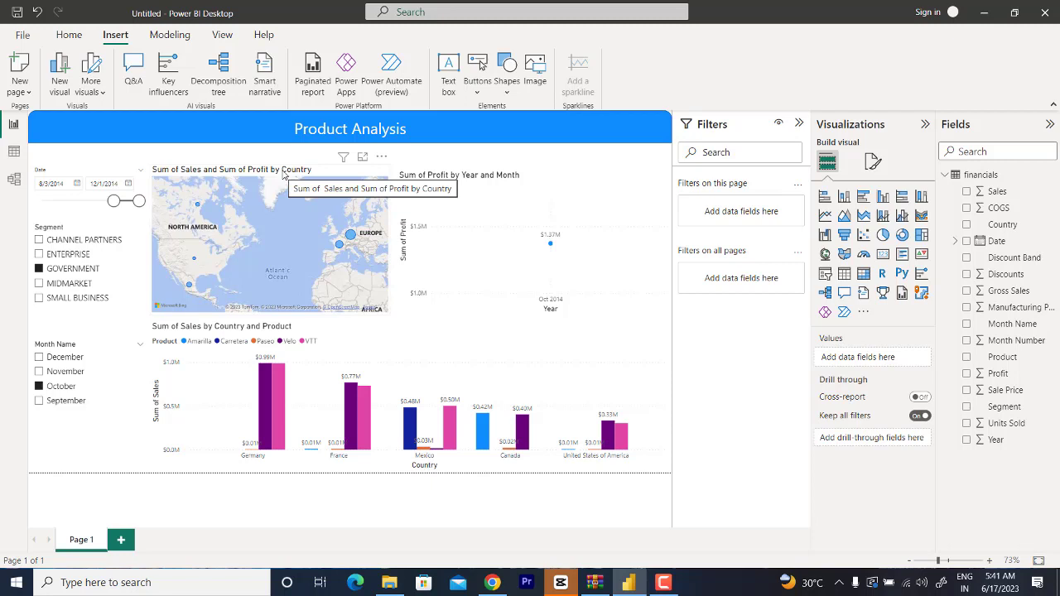
Step: Show the page gridlines on the report canvas to help align the visuals
{"action": "left_click", "coordinate": [468, 185]}
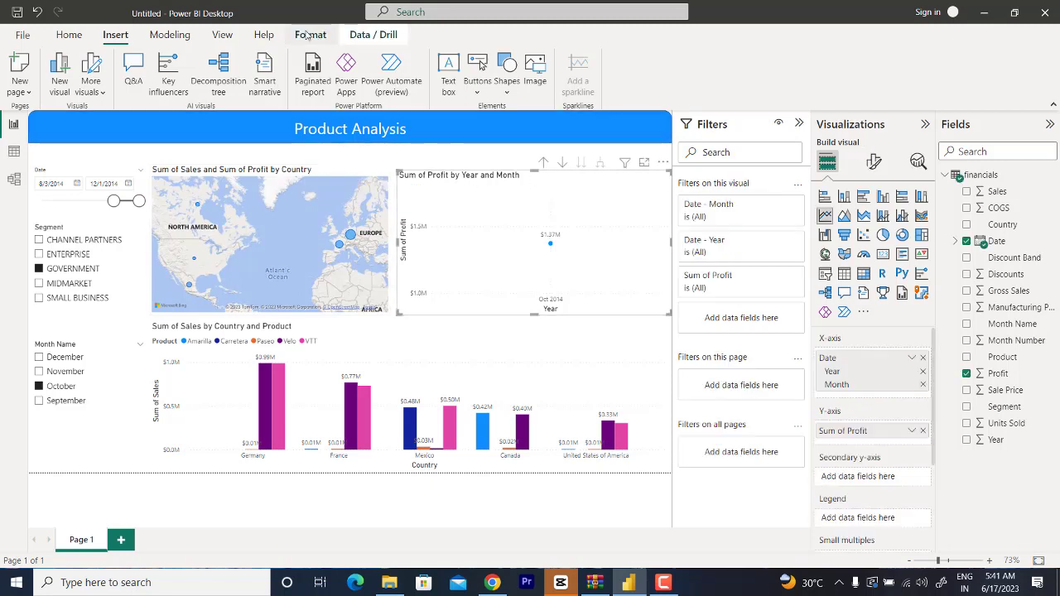
{"action": "left_click", "coordinate": [307, 34]}
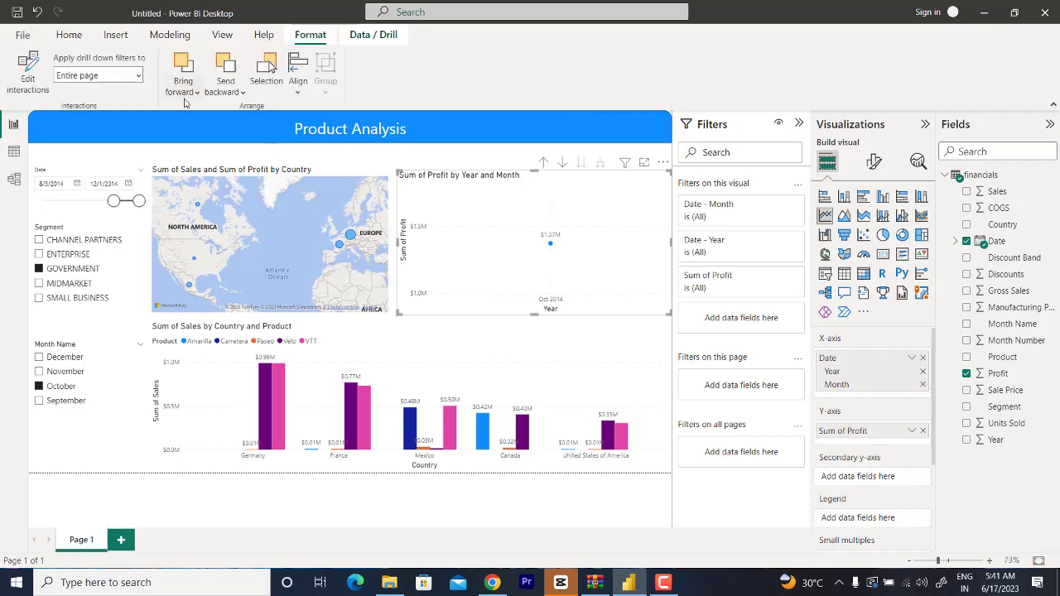
{"action": "left_click", "coordinate": [222, 35]}
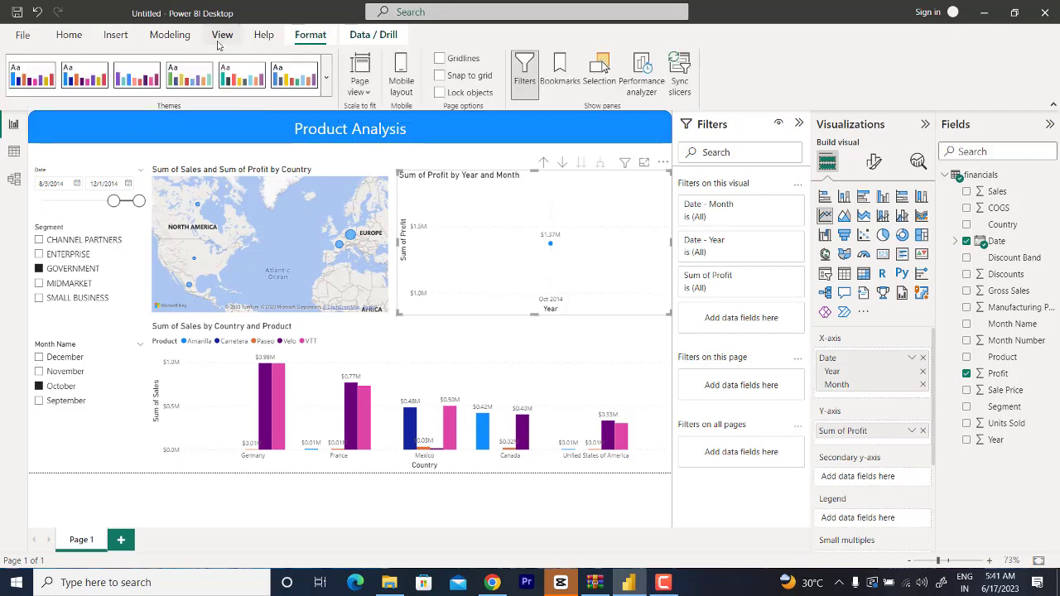
{"action": "left_click", "coordinate": [439, 59]}
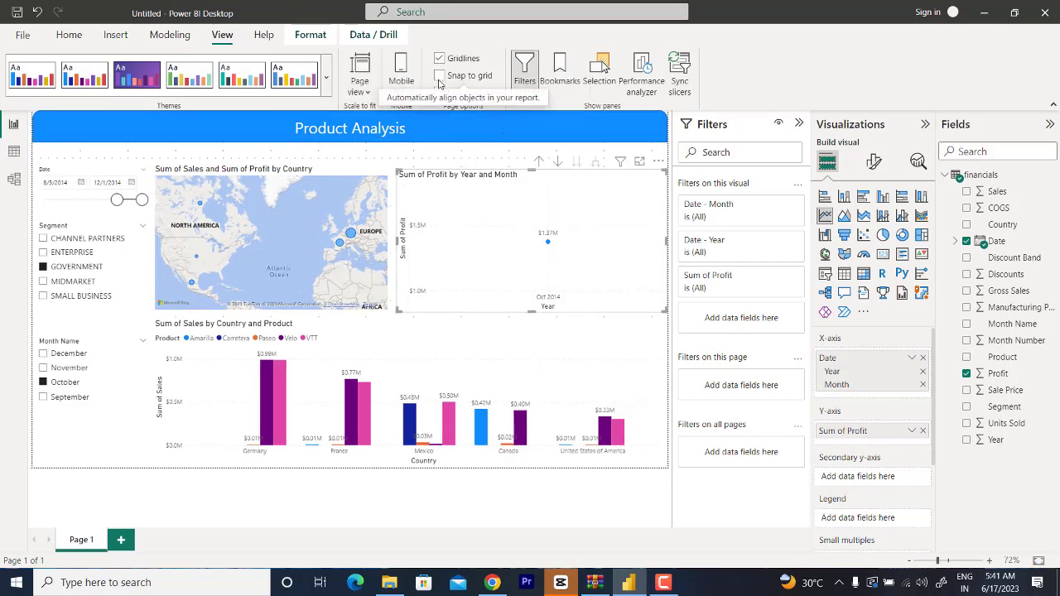
{"action": "left_click", "coordinate": [280, 164]}
{"action": "mouse_move", "coordinate": [278, 174]}
{"action": "left_mouse_down"}
{"action": "mouse_move", "coordinate": [278, 162]}
{"action": "mouse_move", "coordinate": [279, 173]}
{"action": "left_mouse_up"}
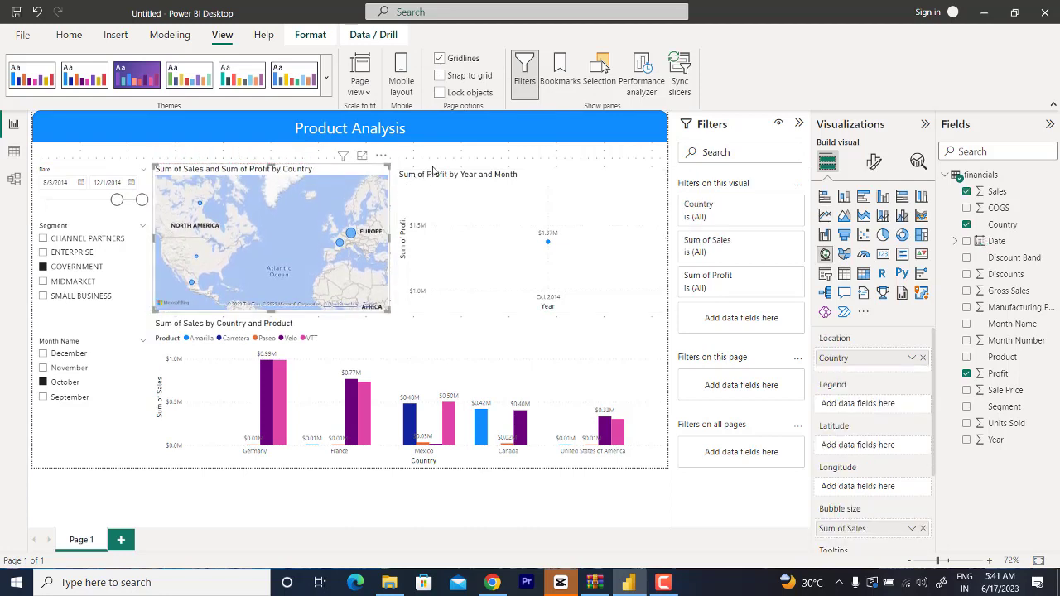
Step: Add a visual border with 6 px rounded corners to the Sum of Profit by Year and Month chart
{"action": "left_click", "coordinate": [430, 174]}
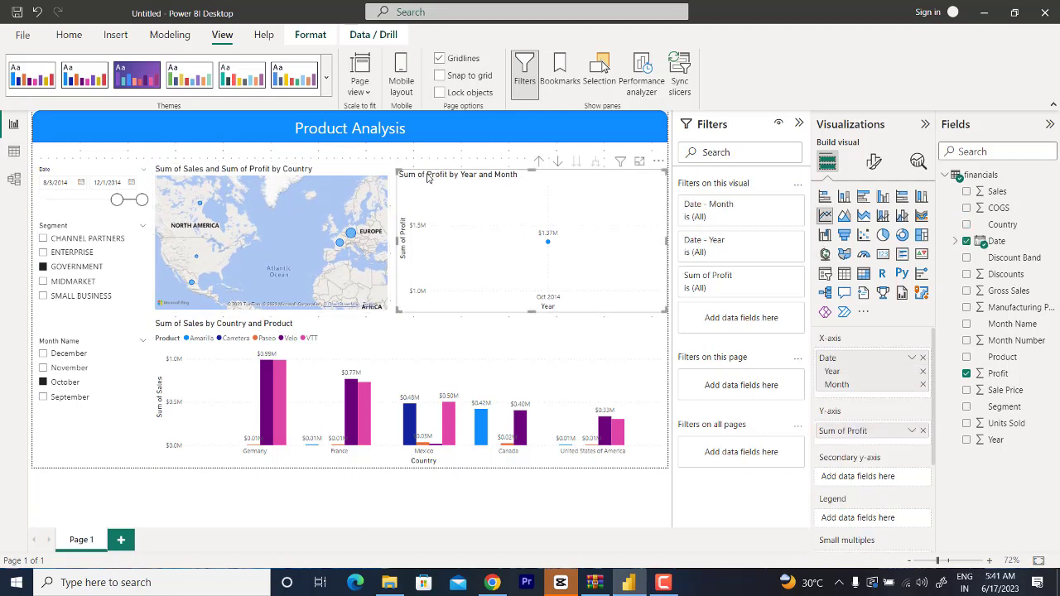
{"action": "left_click", "coordinate": [874, 162]}
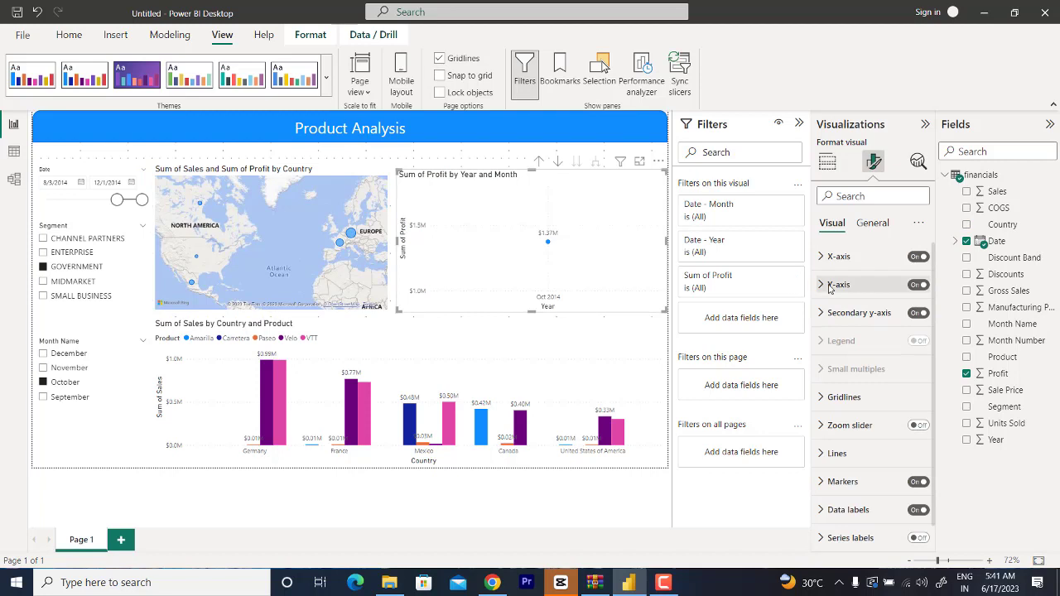
{"action": "scroll", "coordinate": [853, 430], "scroll_direction": "down", "scroll_amount": 1}
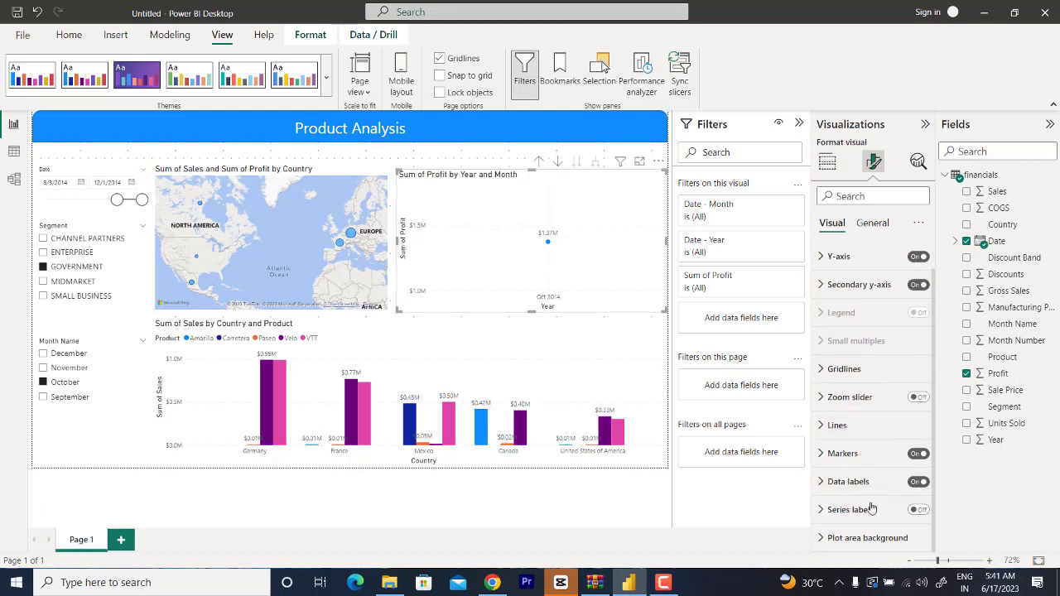
{"action": "left_click", "coordinate": [872, 223]}
{"action": "left_click", "coordinate": [821, 319]}
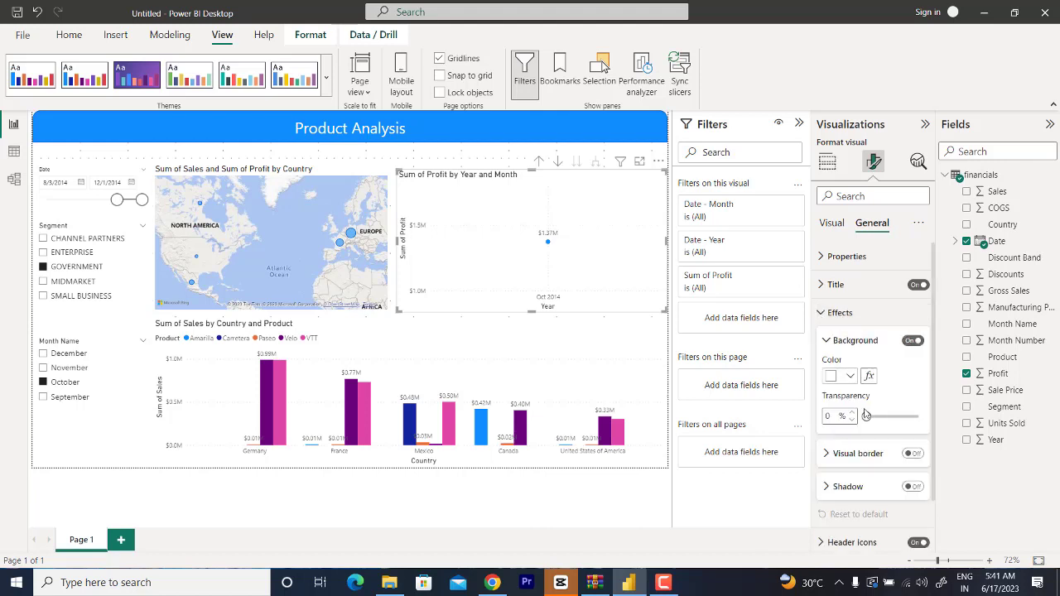
{"action": "scroll", "coordinate": [878, 389], "scroll_direction": "down", "scroll_amount": 1}
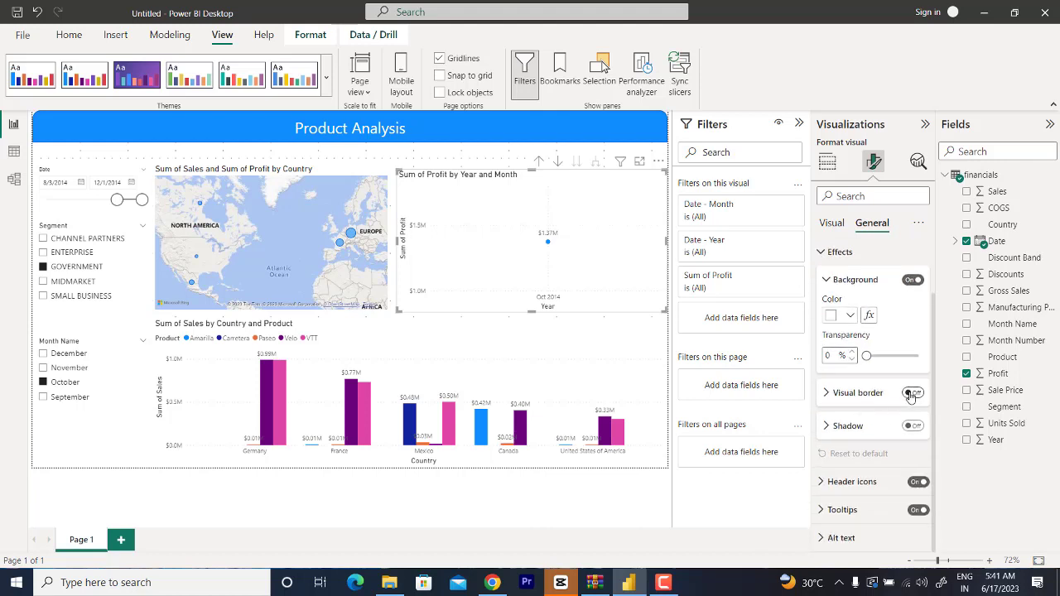
{"action": "left_click", "coordinate": [911, 394]}
{"action": "left_click", "coordinate": [827, 393]}
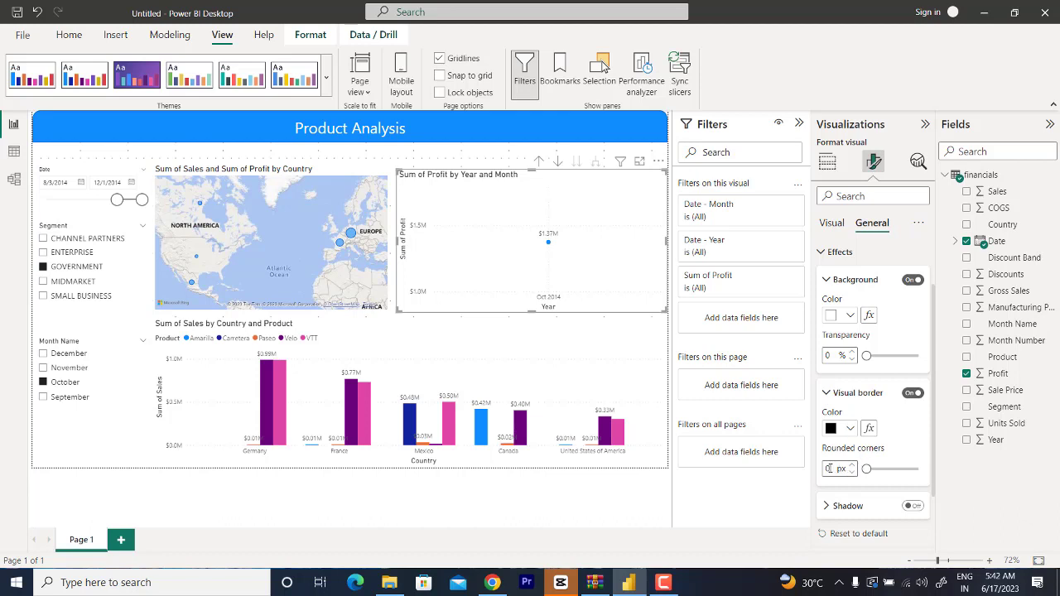
{"action": "type", "text": "6"}
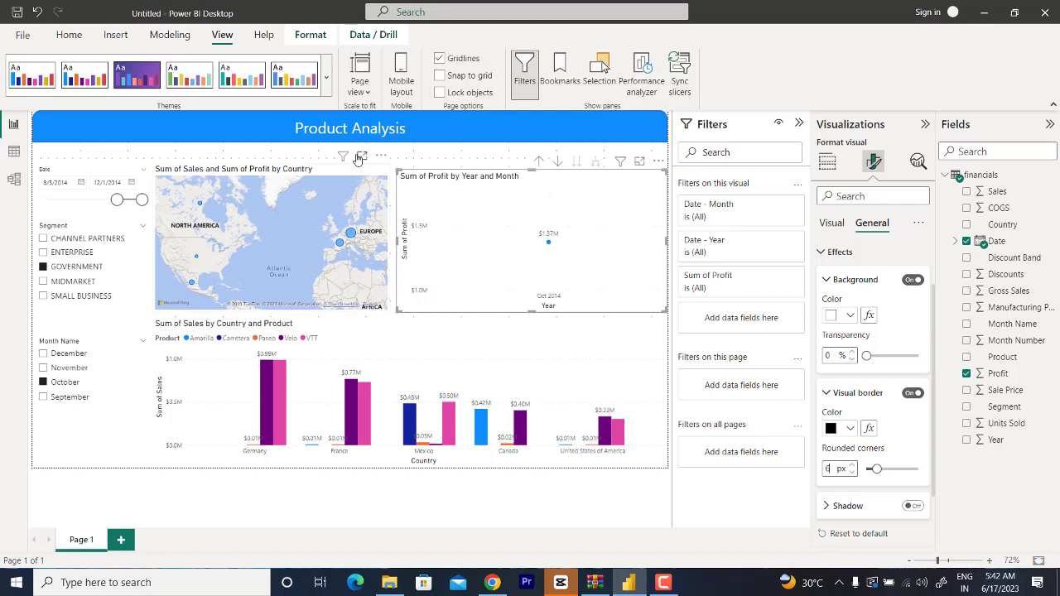
{"action": "left_click", "coordinate": [412, 161]}
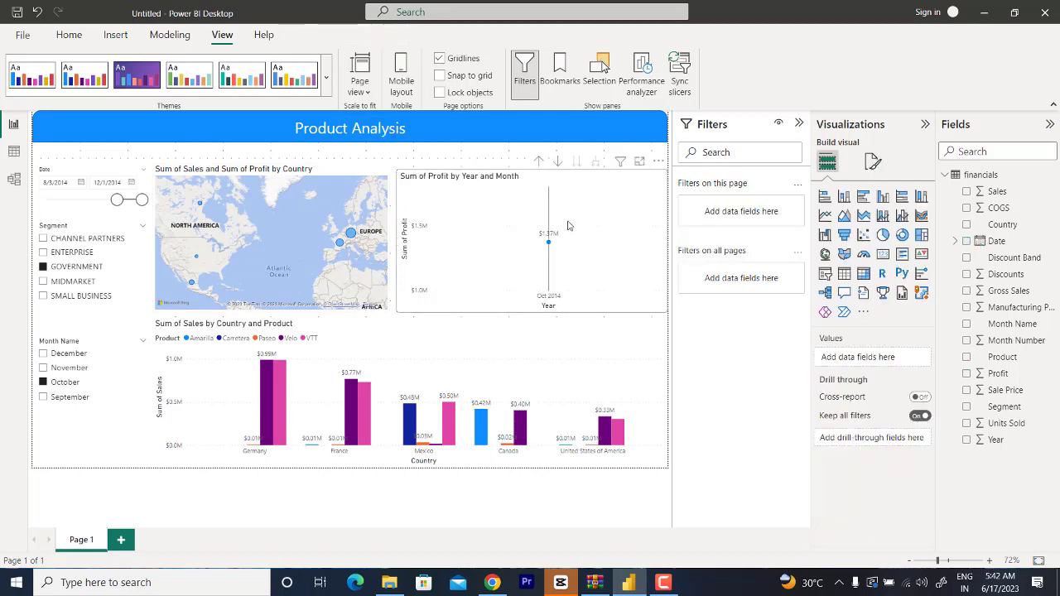
Step: Set the title background of the Sum of Profit by Year and Month chart to the dark blue theme color
{"action": "left_click", "coordinate": [442, 189]}
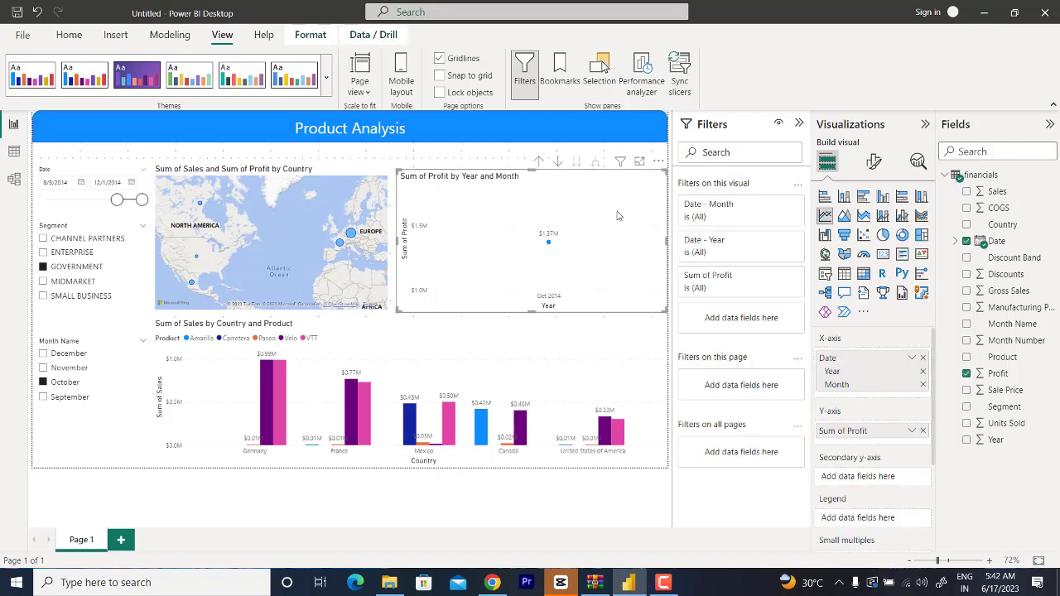
{"action": "left_click", "coordinate": [873, 162]}
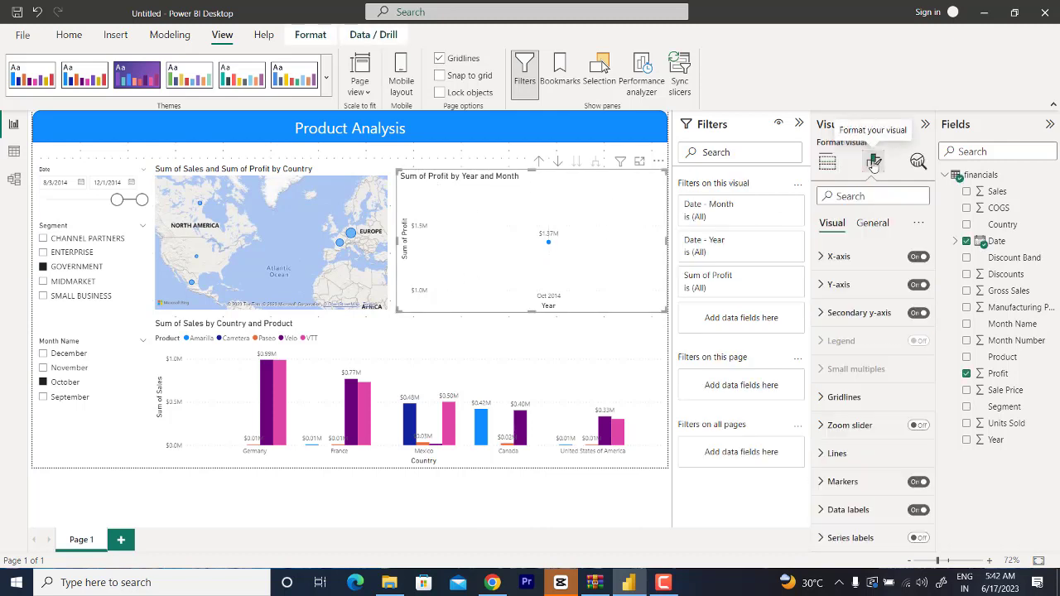
{"action": "left_click", "coordinate": [872, 223]}
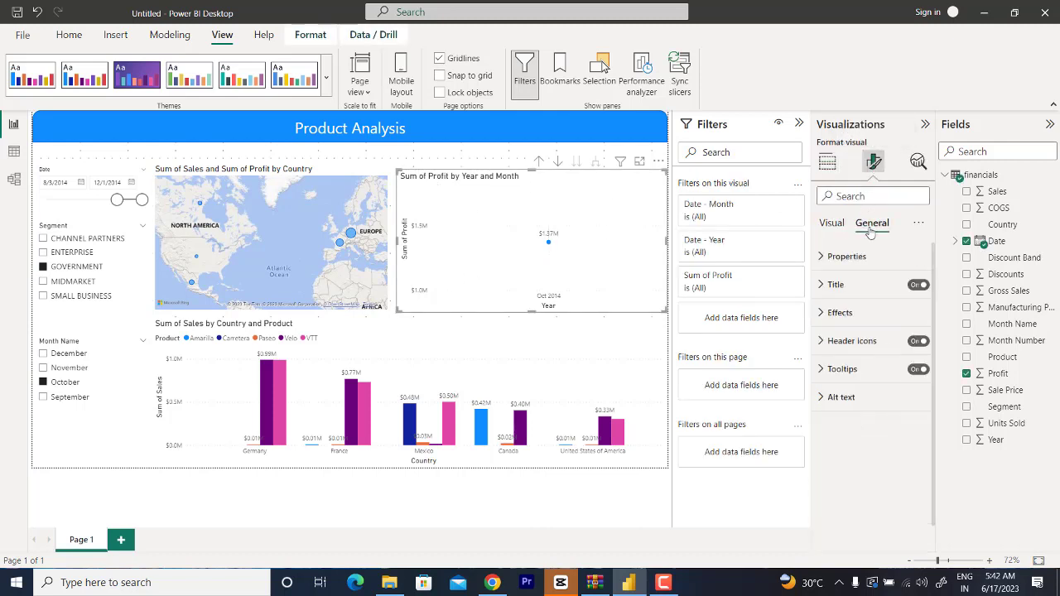
{"action": "left_click", "coordinate": [820, 285]}
{"action": "scroll", "coordinate": [893, 483], "scroll_direction": "down", "scroll_amount": 3}
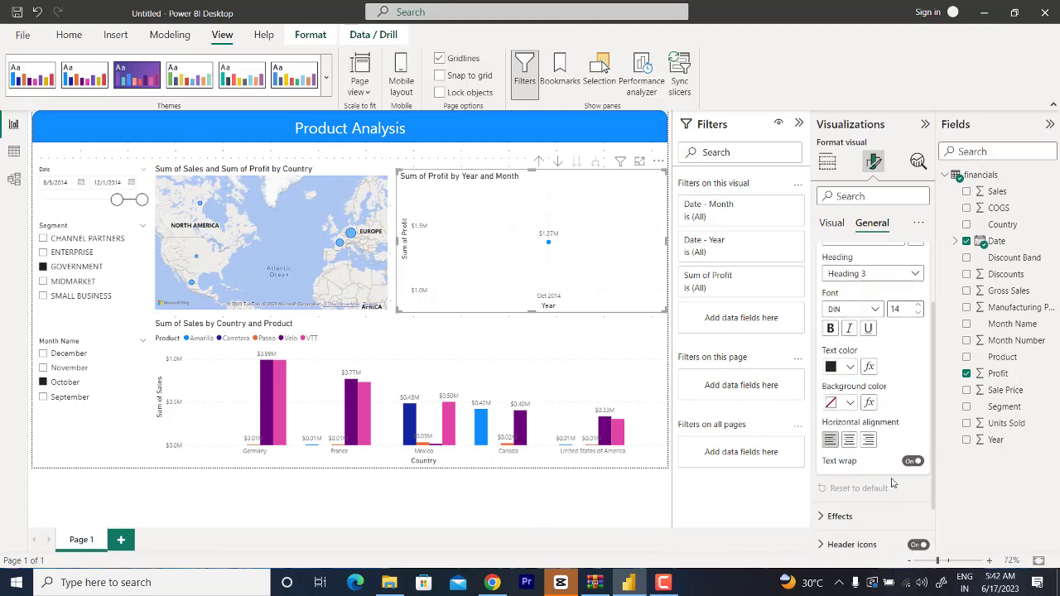
{"action": "scroll", "coordinate": [876, 472], "scroll_direction": "up", "scroll_amount": 3}
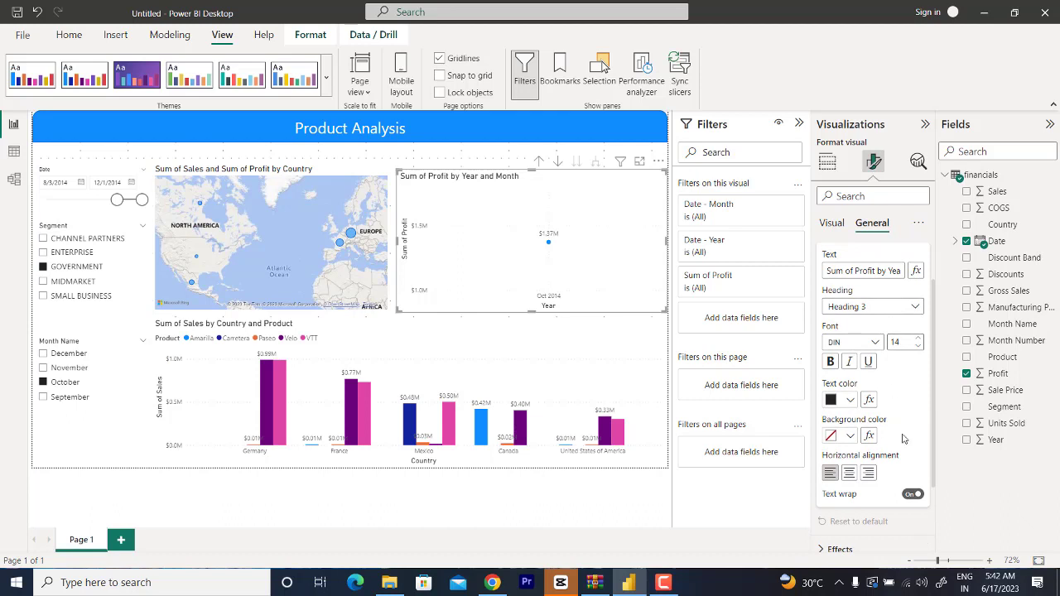
{"action": "scroll", "coordinate": [904, 440], "scroll_direction": "down", "scroll_amount": 2}
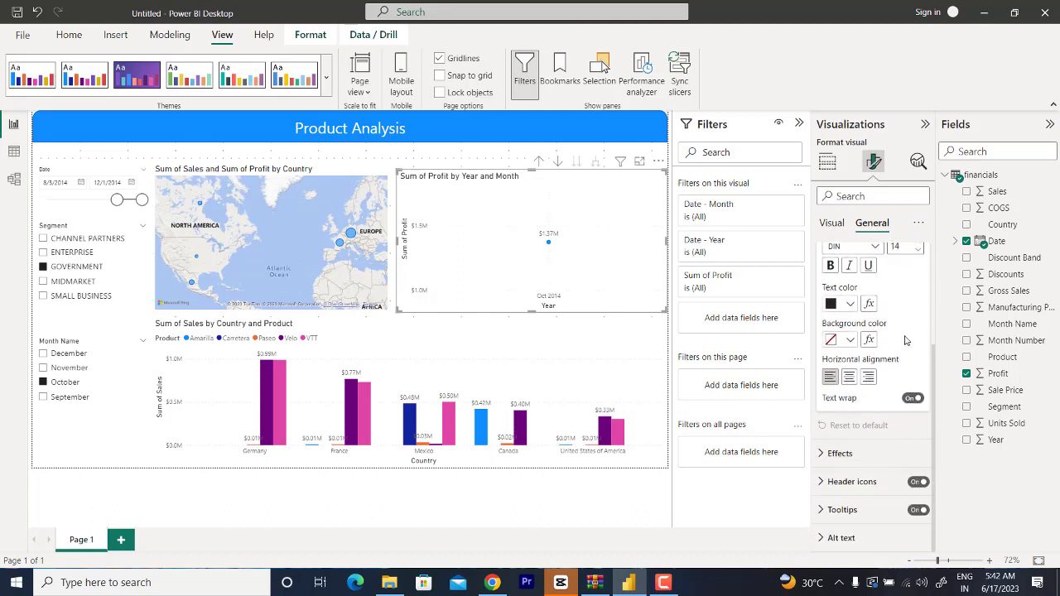
{"action": "scroll", "coordinate": [907, 339], "scroll_direction": "up", "scroll_amount": 2}
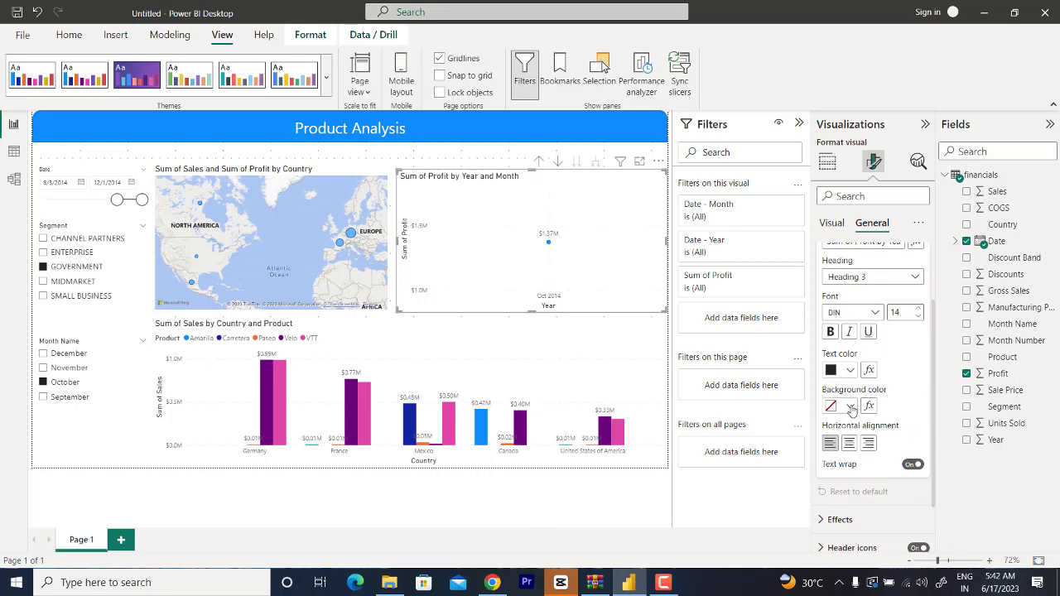
{"action": "left_click", "coordinate": [850, 407]}
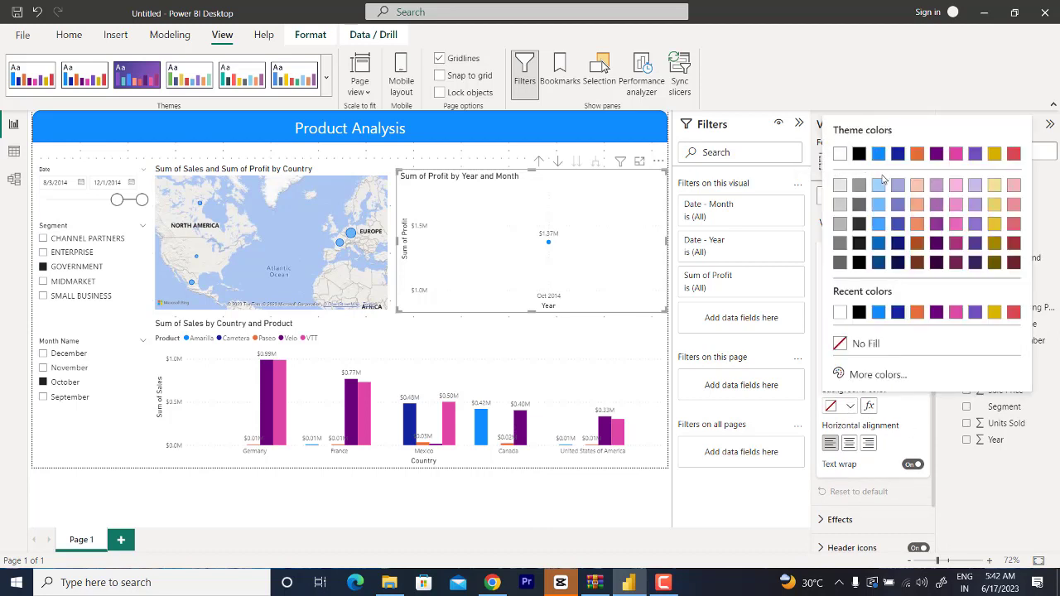
{"action": "left_click", "coordinate": [902, 159]}
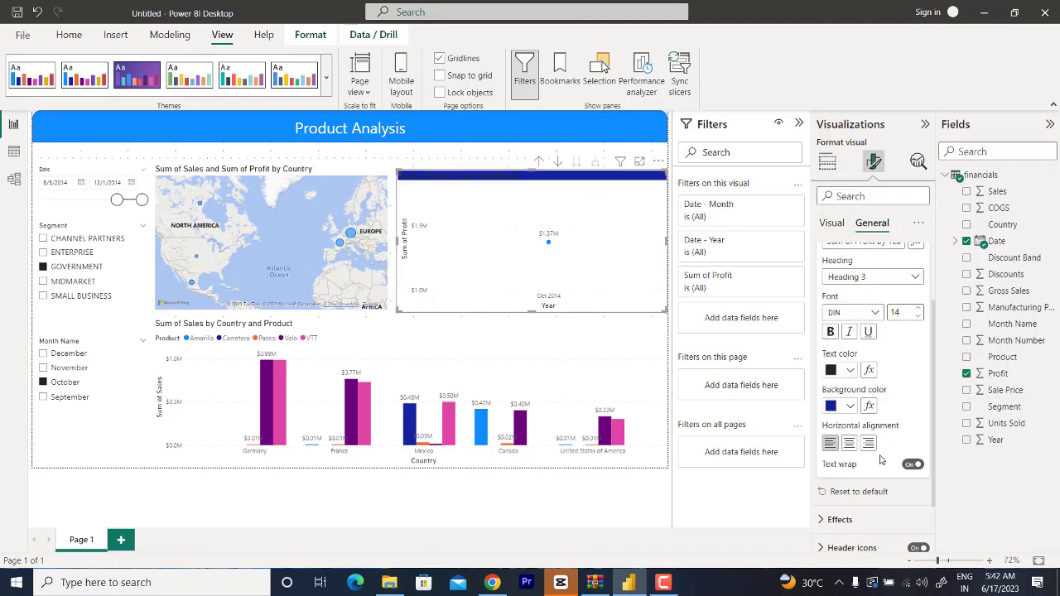
Step: Set the profit chart's title text color to white
{"action": "scroll", "coordinate": [881, 459], "scroll_direction": "down", "scroll_amount": 2}
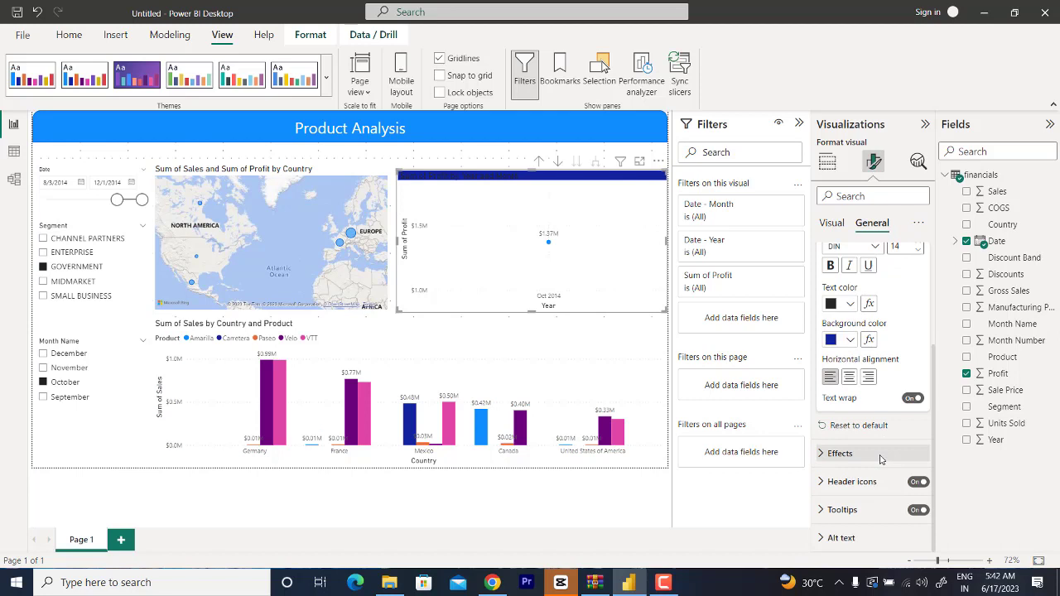
{"action": "scroll", "coordinate": [881, 460], "scroll_direction": "up", "scroll_amount": 4}
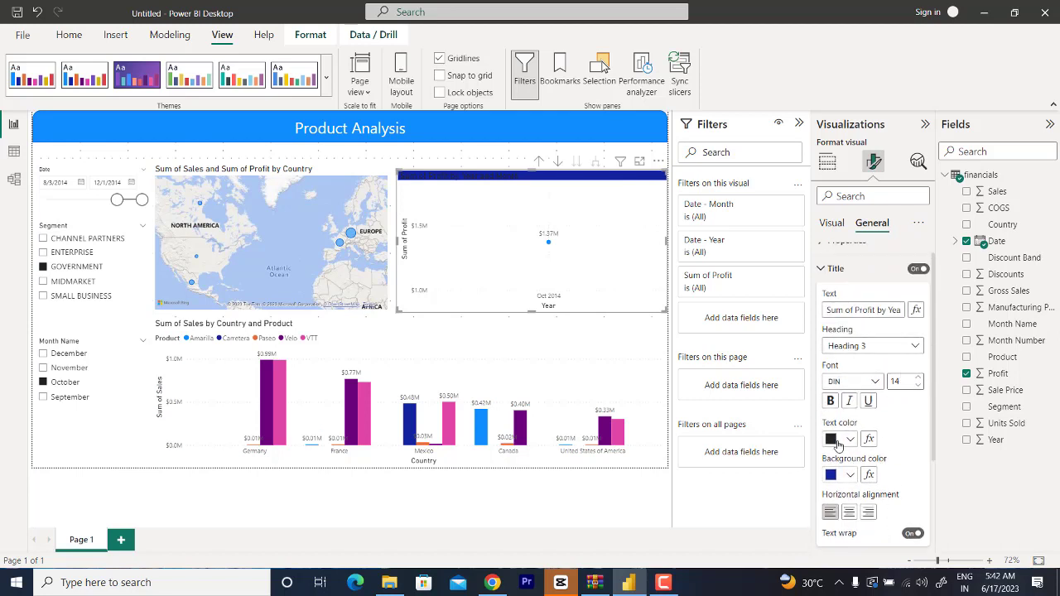
{"action": "left_click", "coordinate": [832, 439]}
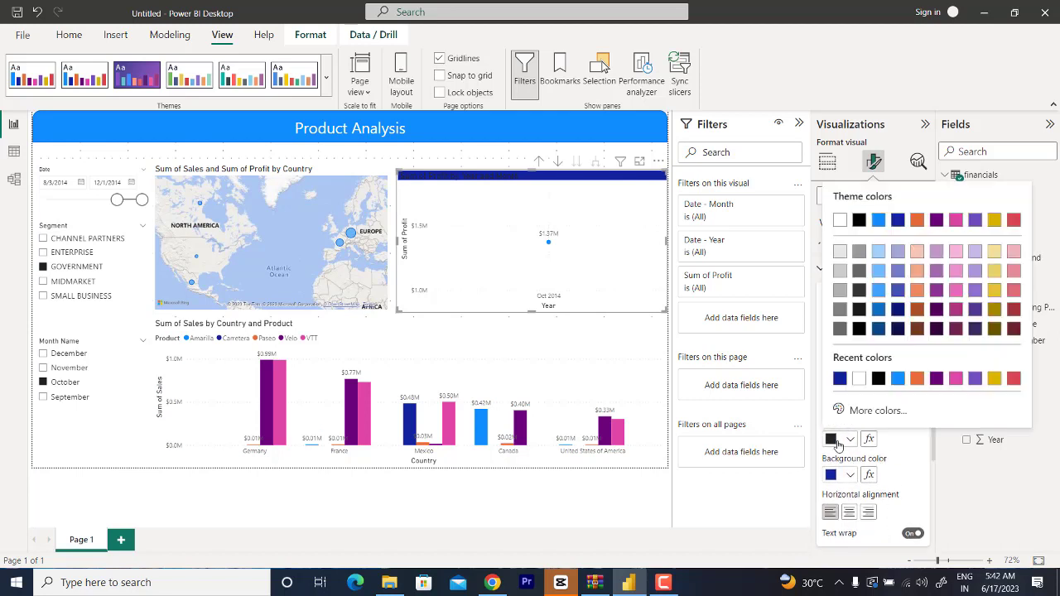
{"action": "left_click", "coordinate": [840, 220]}
Step: Examine the profit chart's effects settings and its size and position properties
{"action": "scroll", "coordinate": [922, 452], "scroll_direction": "down", "scroll_amount": 3}
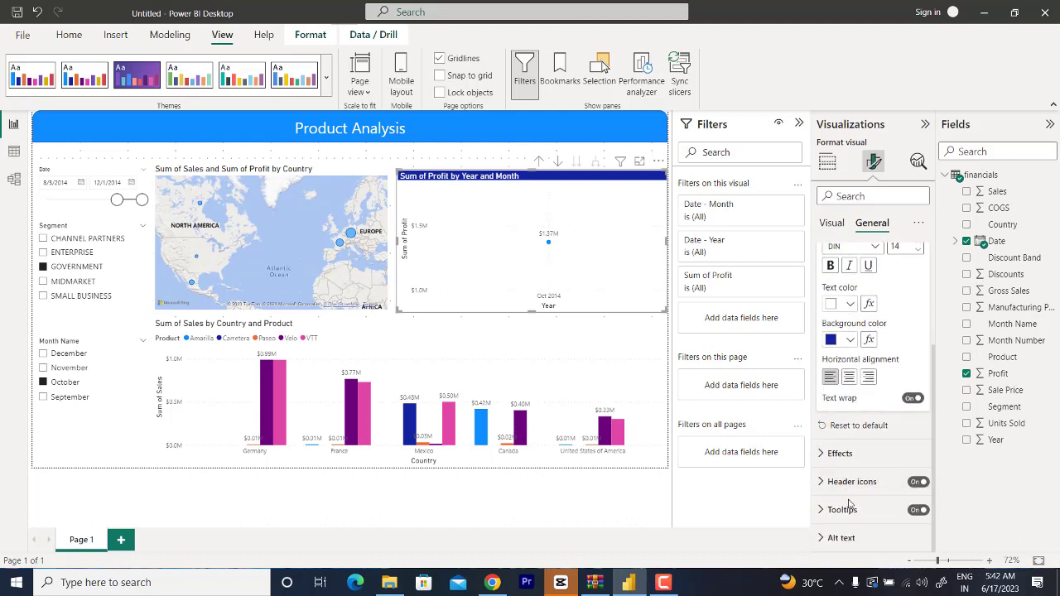
{"action": "left_click", "coordinate": [839, 453]}
{"action": "scroll", "coordinate": [880, 464], "scroll_direction": "down", "scroll_amount": 4}
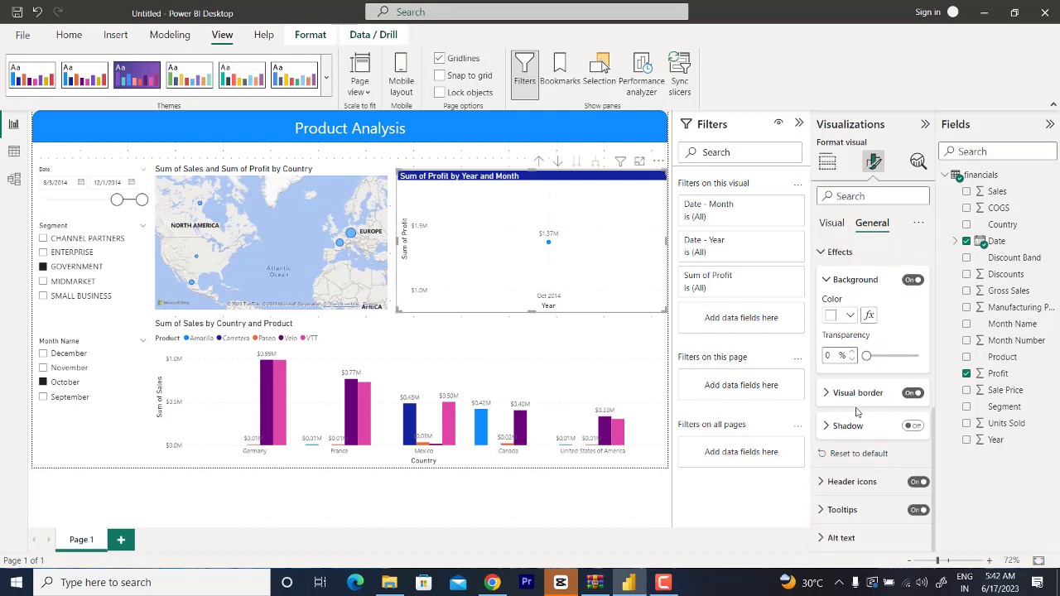
{"action": "scroll", "coordinate": [870, 414], "scroll_direction": "up", "scroll_amount": 8}
{"action": "left_click", "coordinate": [820, 287]}
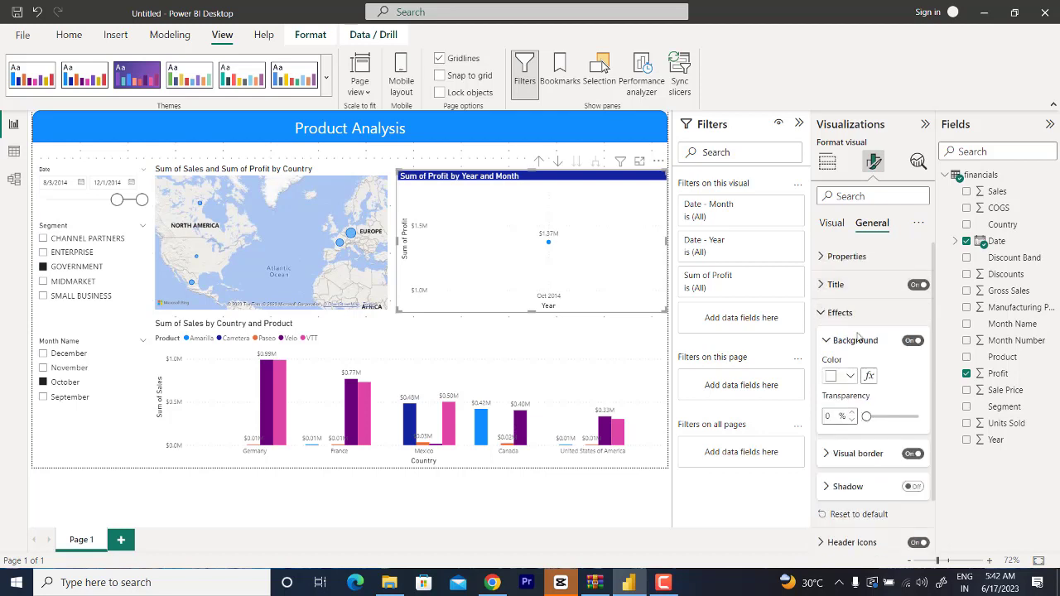
{"action": "left_click", "coordinate": [820, 258]}
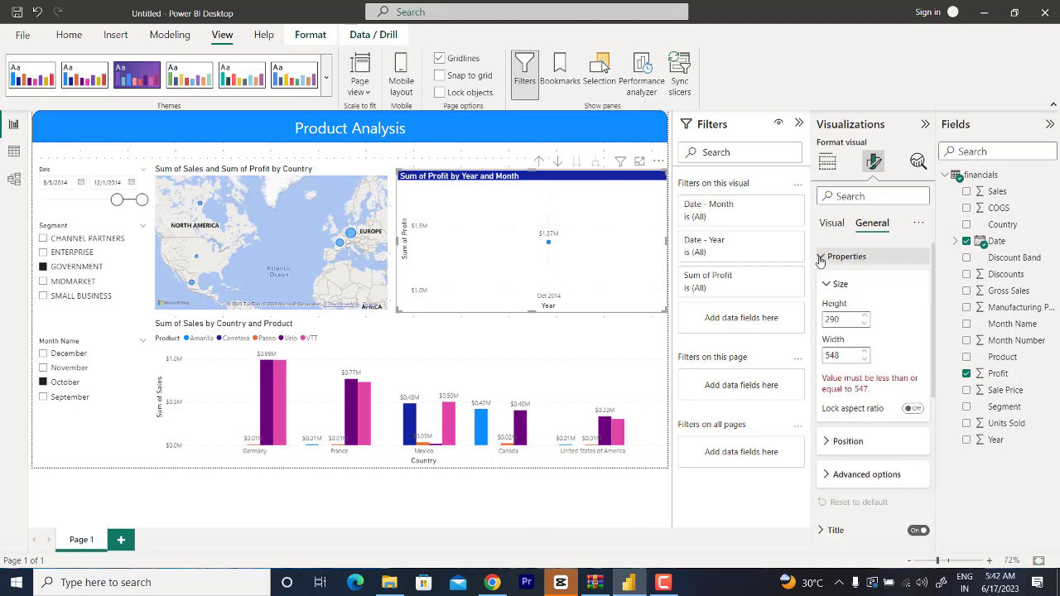
{"action": "left_click", "coordinate": [828, 446]}
{"action": "scroll", "coordinate": [881, 478], "scroll_direction": "down", "scroll_amount": 3}
{"action": "scroll", "coordinate": [880, 478], "scroll_direction": "up", "scroll_amount": 3}
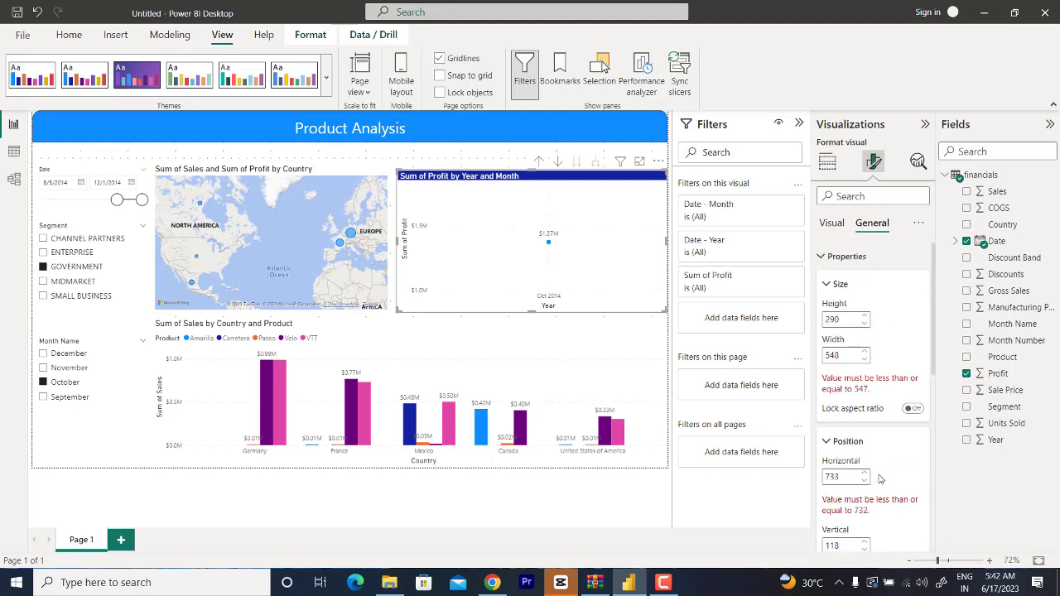
Step: Examine the profit chart's data label settings, including label position, density, value font and decimal places
{"action": "left_click", "coordinate": [831, 223]}
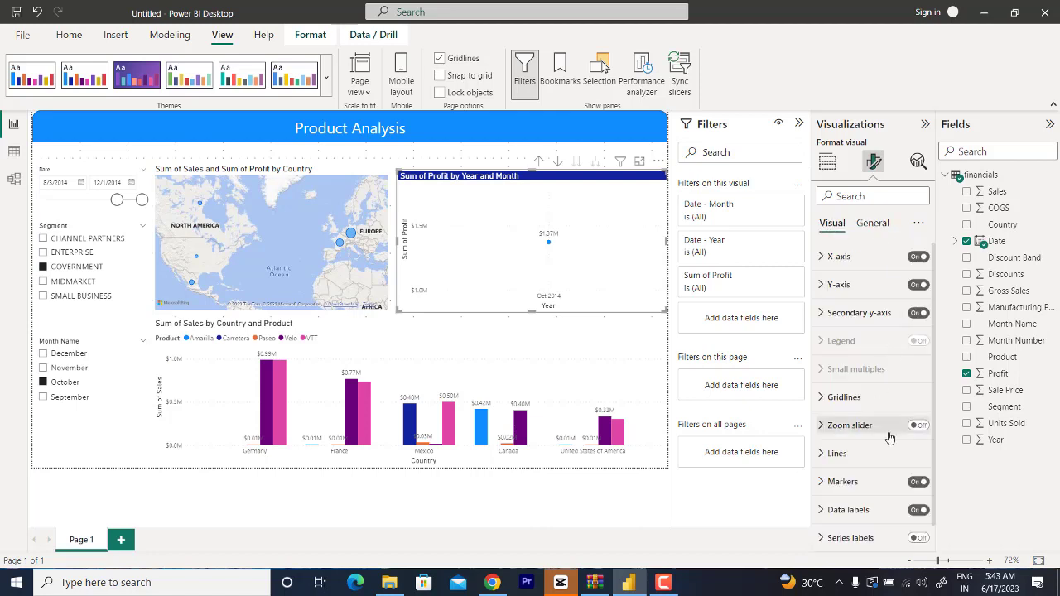
{"action": "scroll", "coordinate": [902, 420], "scroll_direction": "down", "scroll_amount": 1}
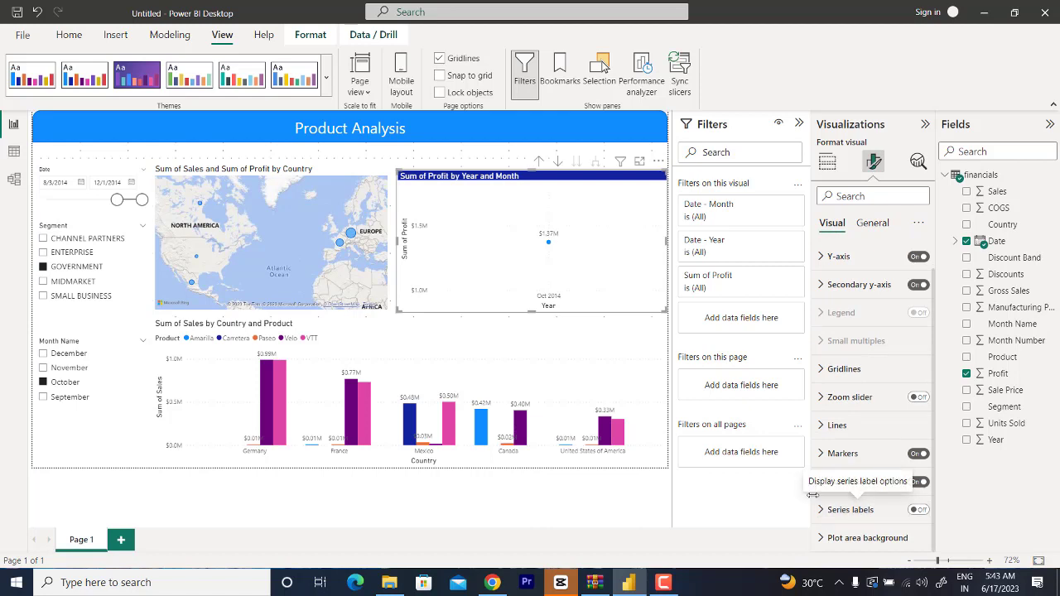
{"action": "left_click", "coordinate": [837, 481]}
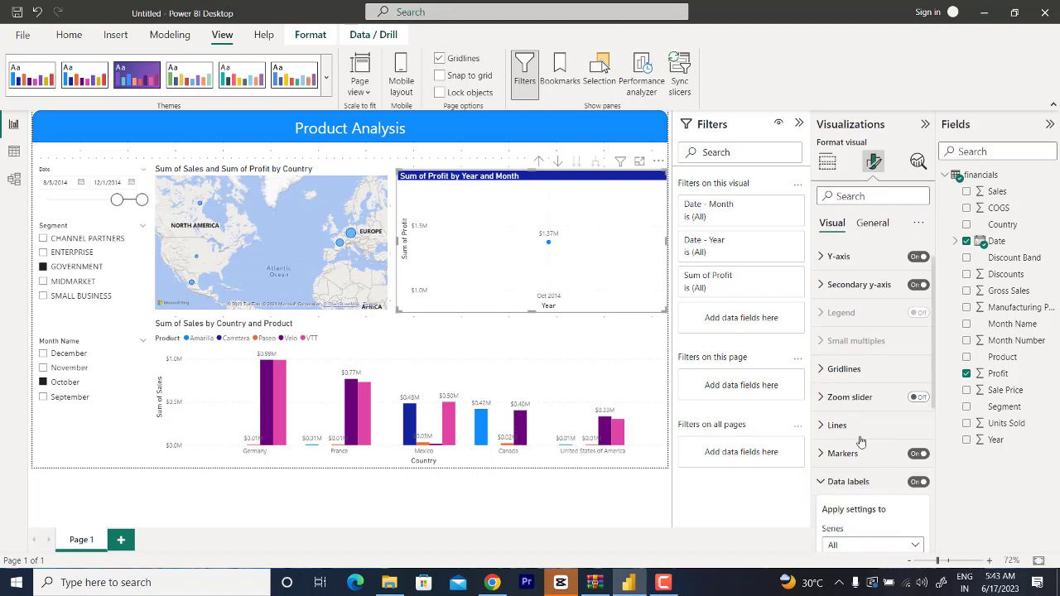
{"action": "scroll", "coordinate": [861, 442], "scroll_direction": "down", "scroll_amount": 5}
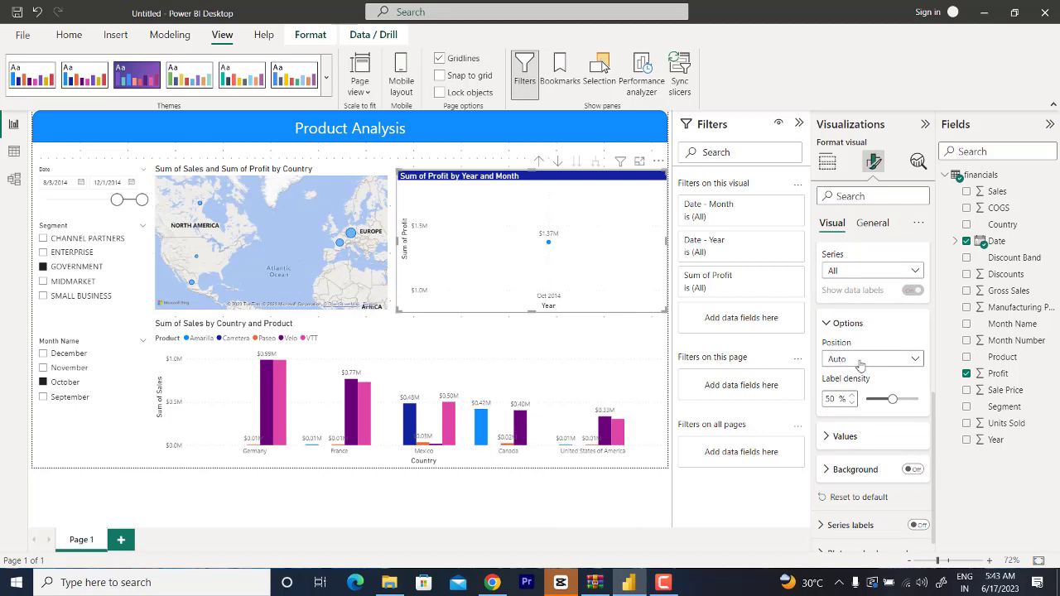
{"action": "left_click", "coordinate": [833, 436]}
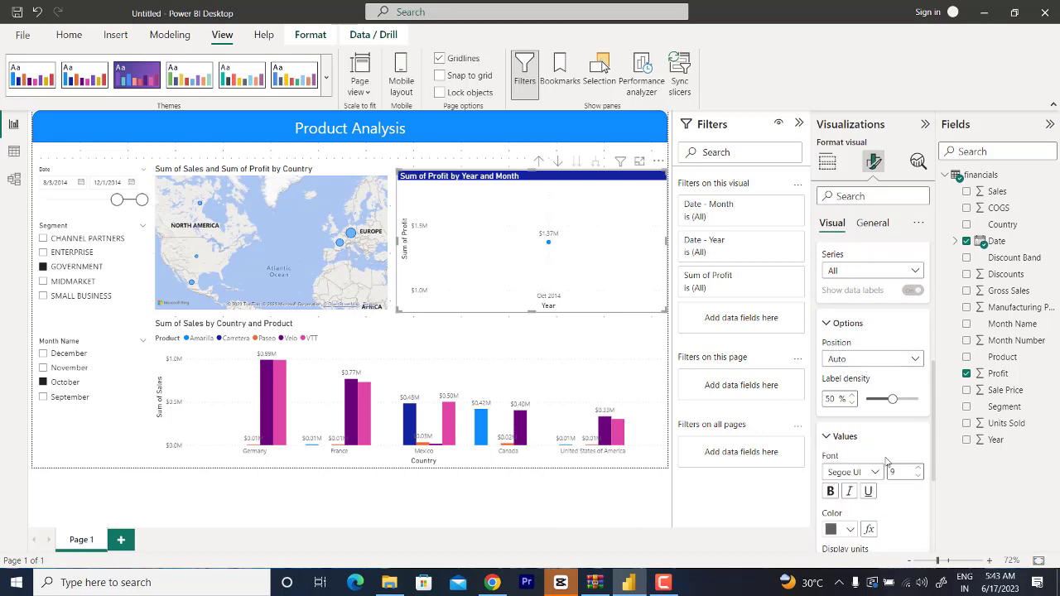
{"action": "scroll", "coordinate": [881, 460], "scroll_direction": "down", "scroll_amount": 3}
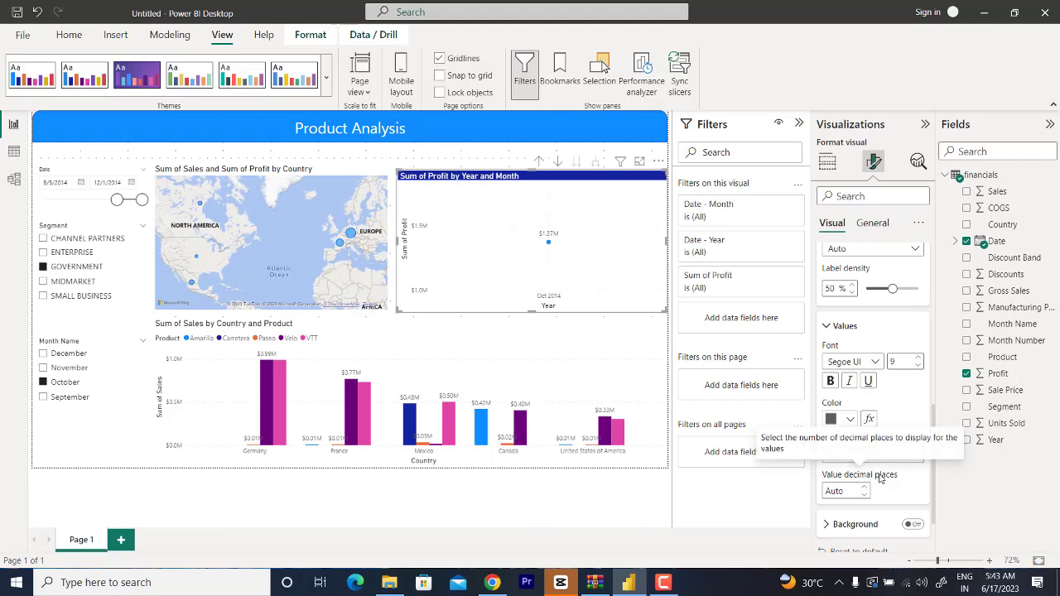
{"action": "scroll", "coordinate": [869, 420], "scroll_direction": "up", "scroll_amount": 5}
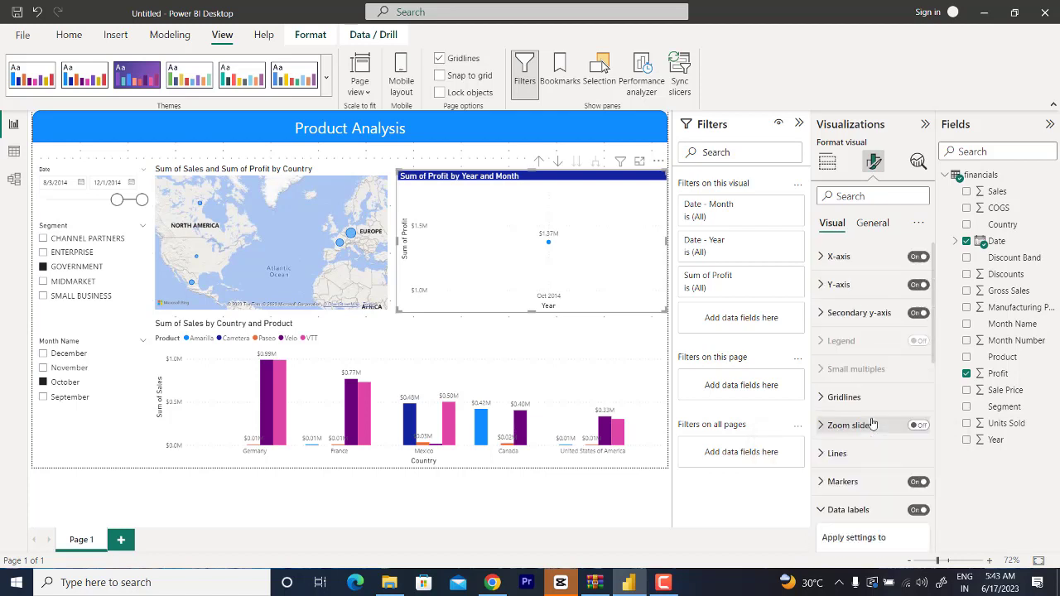
Step: Review the profit chart's title formatting and its background, border and shadow effects settings
{"action": "left_click", "coordinate": [871, 222]}
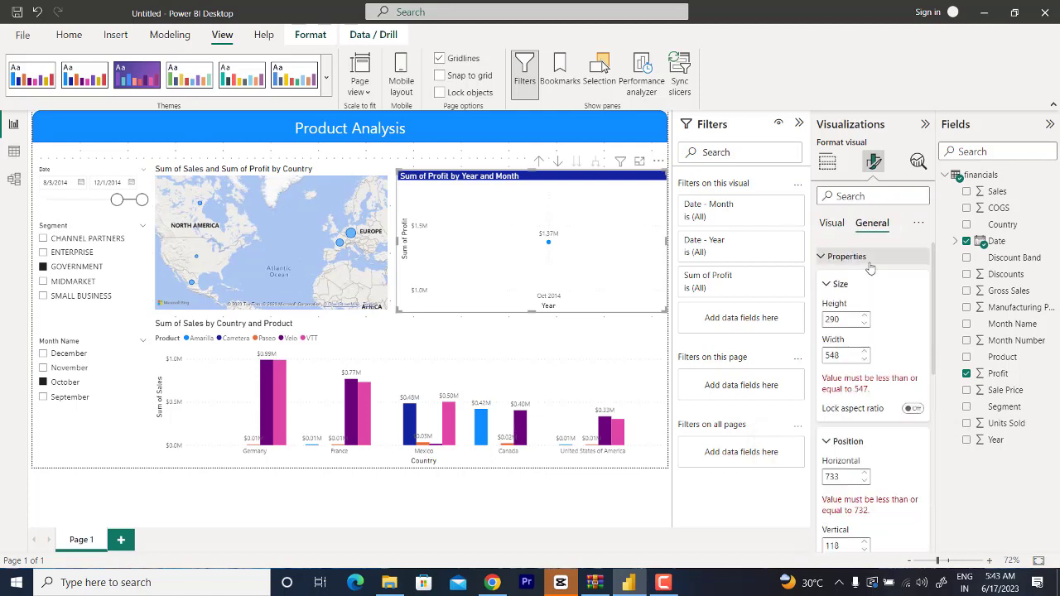
{"action": "left_click", "coordinate": [822, 261]}
{"action": "left_click", "coordinate": [844, 284]}
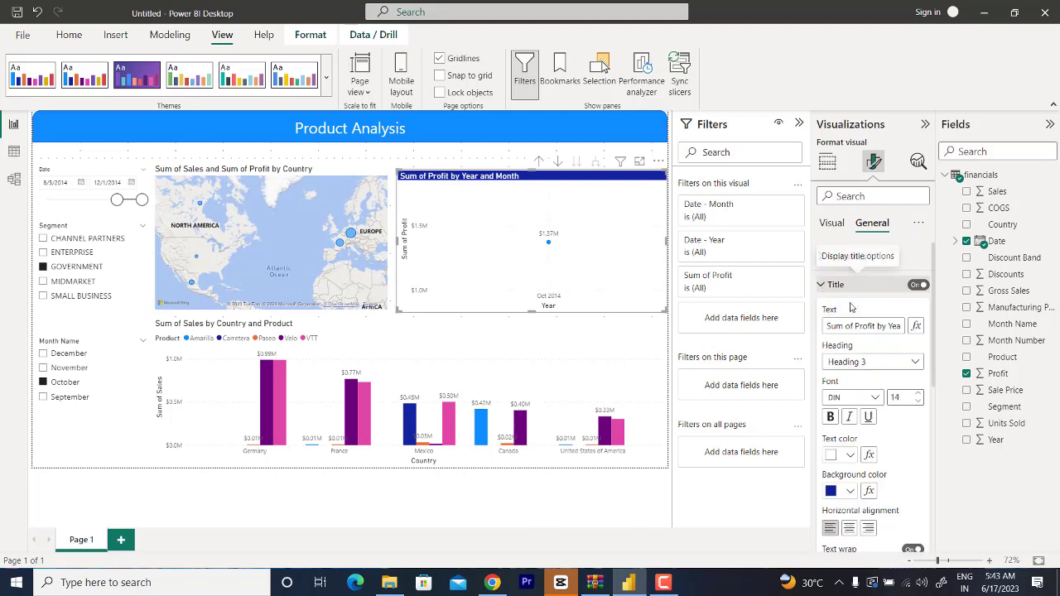
{"action": "scroll", "coordinate": [867, 390], "scroll_direction": "down", "scroll_amount": 3}
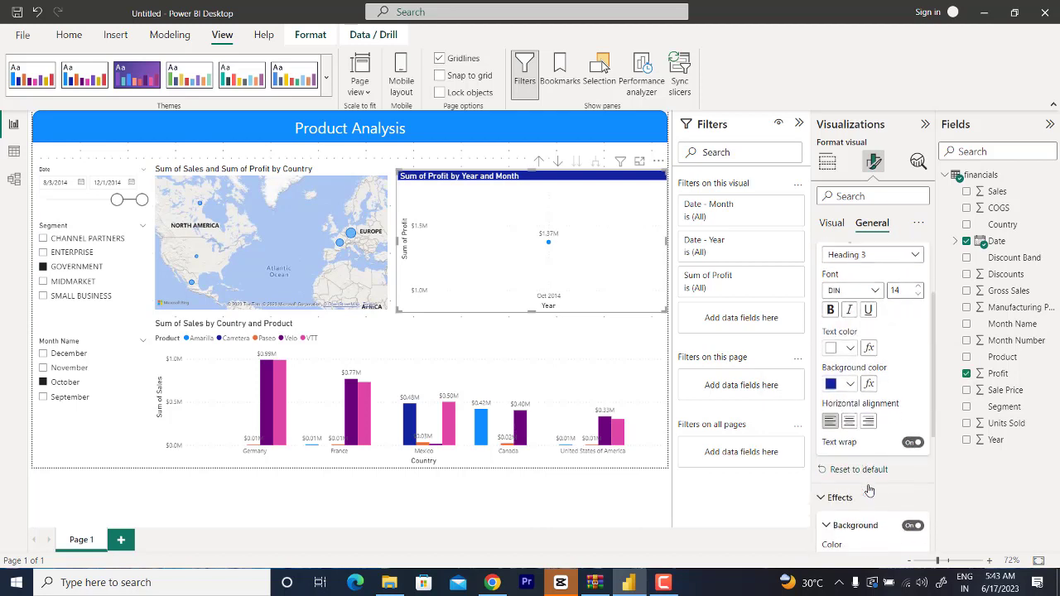
{"action": "scroll", "coordinate": [868, 491], "scroll_direction": "down", "scroll_amount": 2}
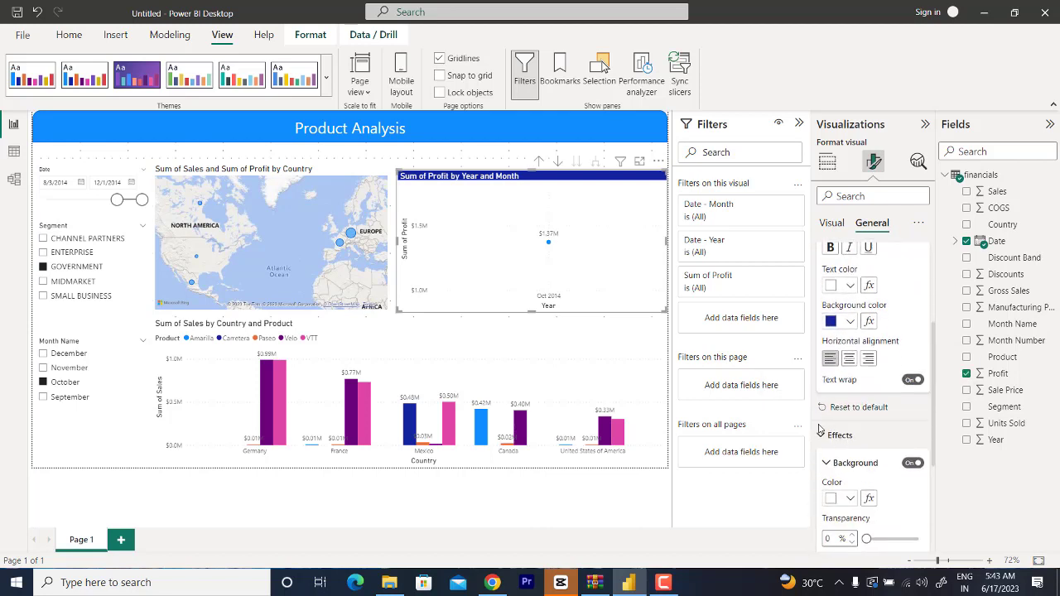
{"action": "scroll", "coordinate": [878, 451], "scroll_direction": "down", "scroll_amount": 4}
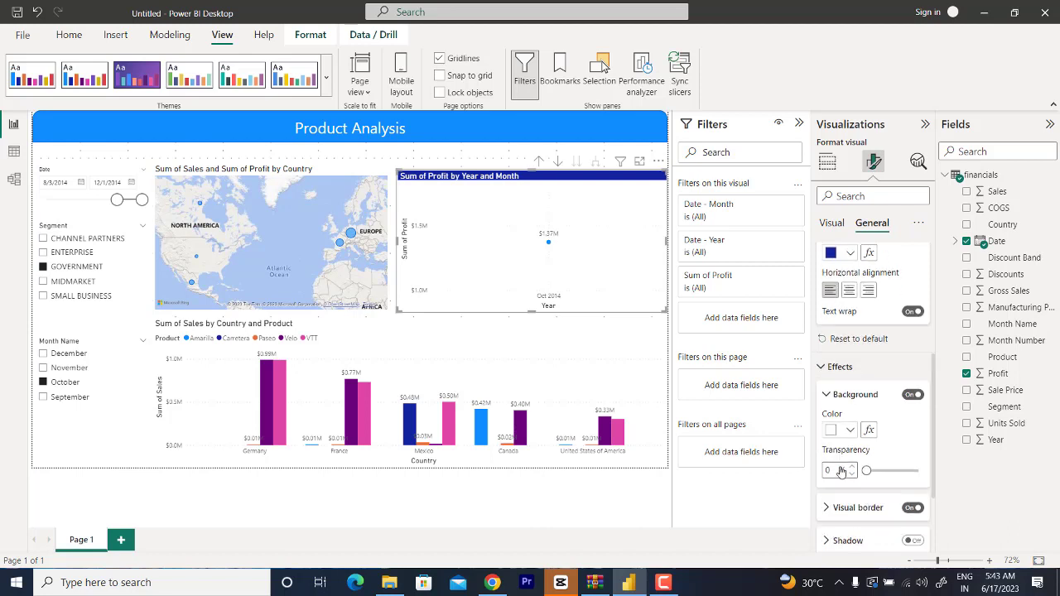
{"action": "scroll", "coordinate": [844, 476], "scroll_direction": "down", "scroll_amount": 1}
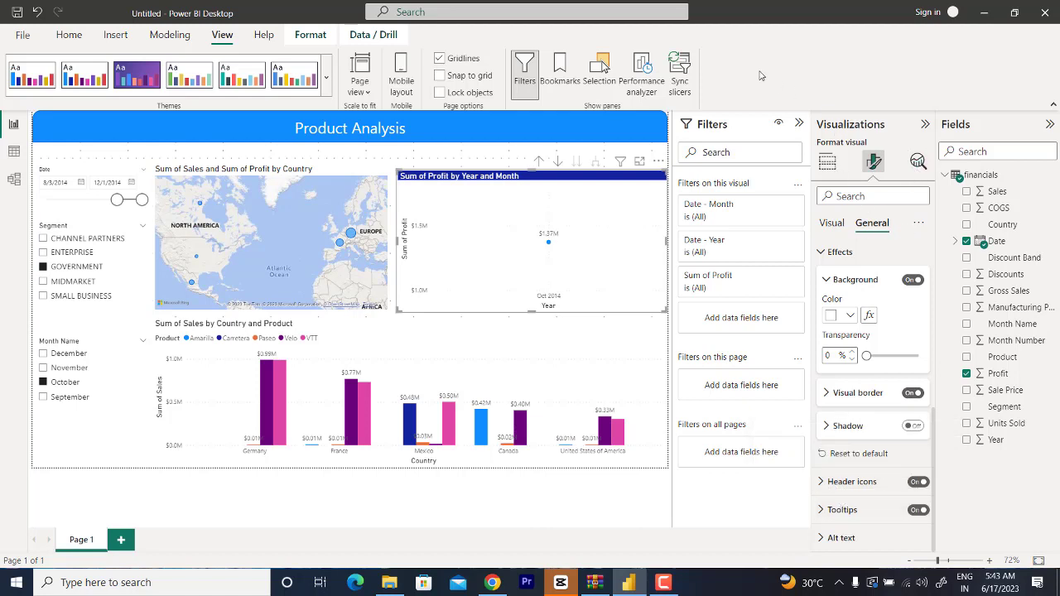
Step: Copy the formatting of the Sum of Profit by Year and Month chart onto the country map using Format painter
{"action": "left_click", "coordinate": [461, 159]}
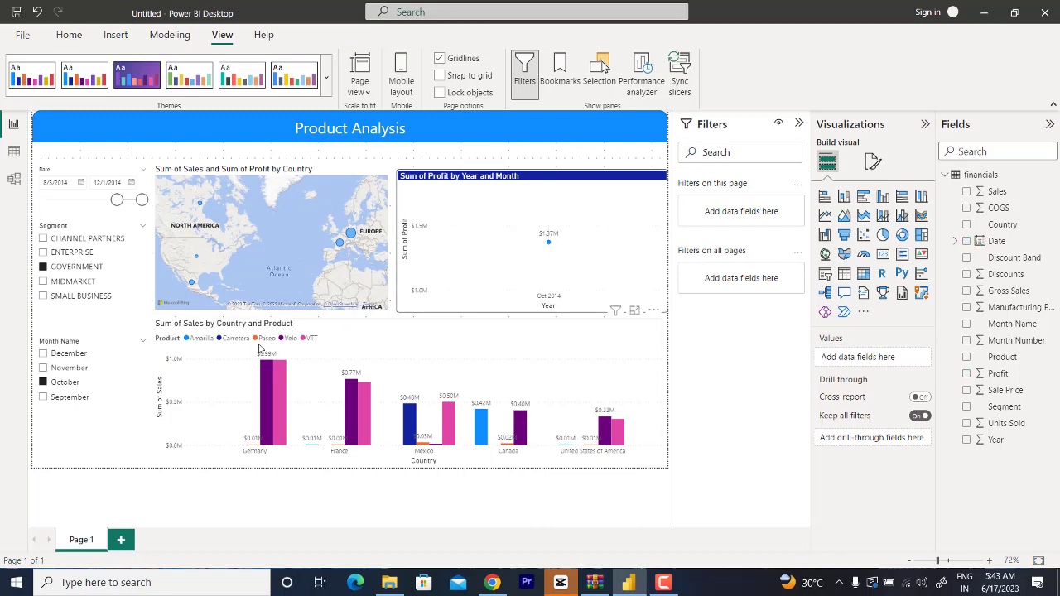
{"action": "left_click", "coordinate": [426, 181]}
{"action": "left_click", "coordinate": [71, 37]}
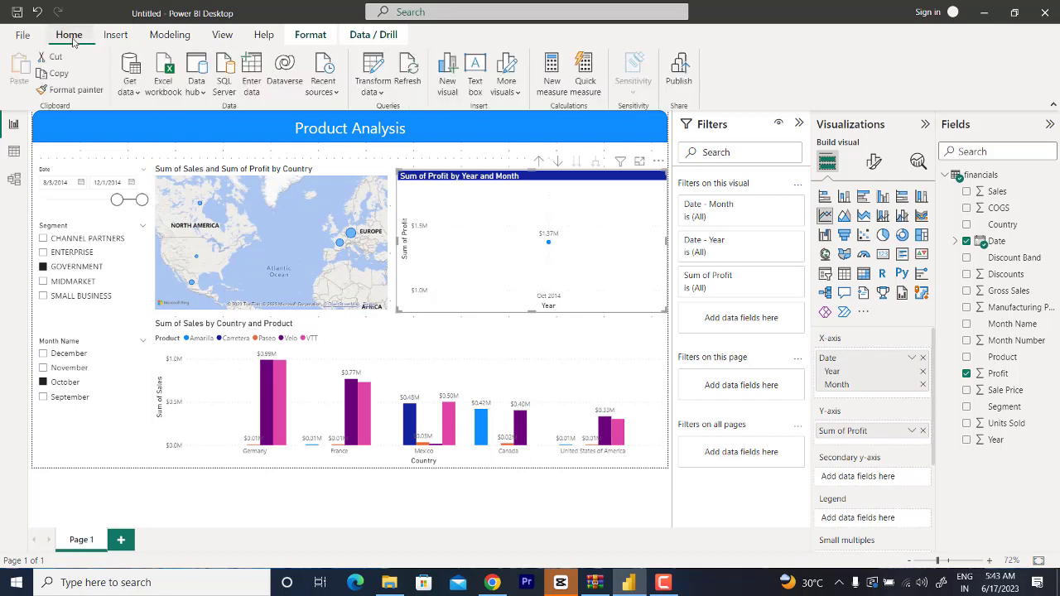
{"action": "left_click", "coordinate": [71, 89]}
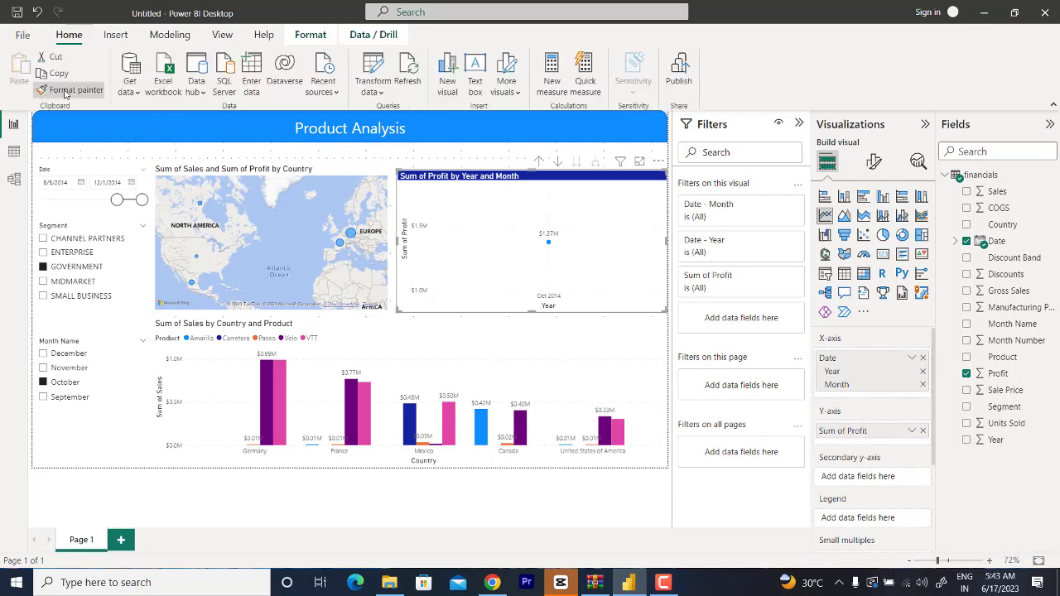
{"action": "left_click", "coordinate": [233, 169]}
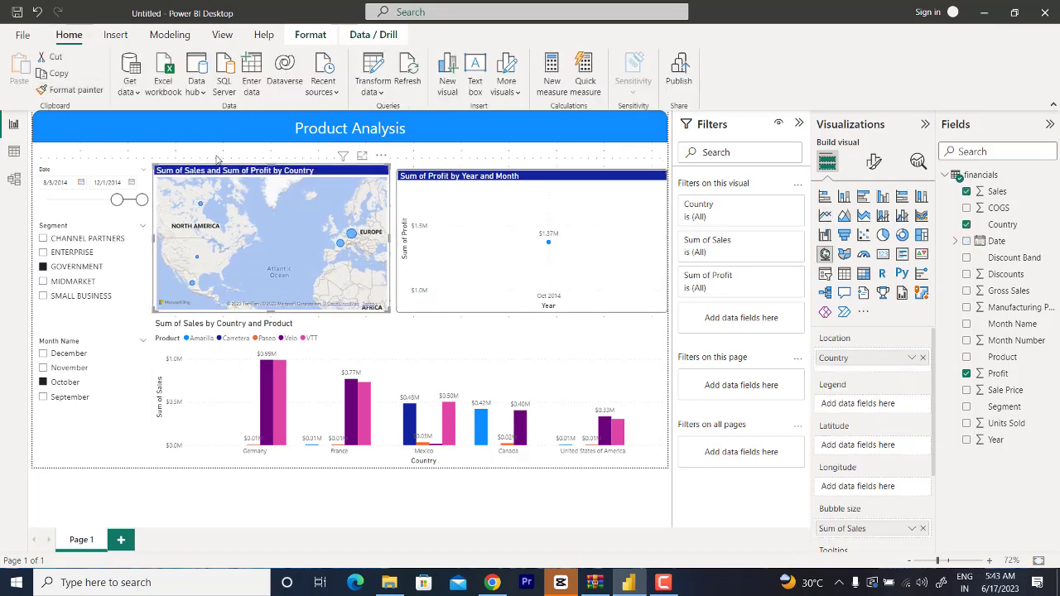
{"action": "left_click", "coordinate": [217, 158]}
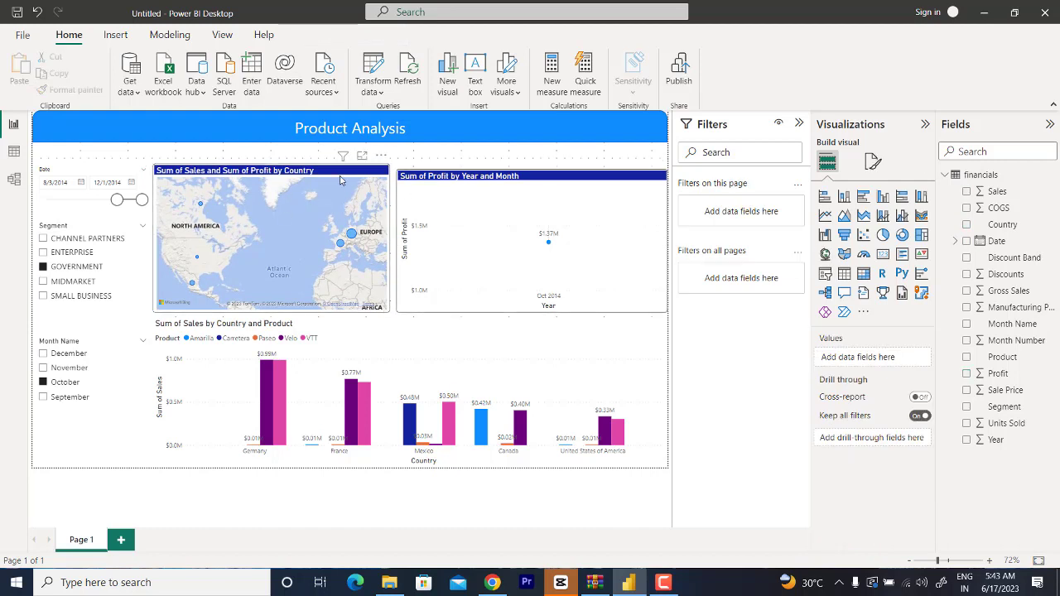
Step: Extend the profit chart's upper edge slightly so it lines up with the top of the map
{"action": "left_click", "coordinate": [303, 174]}
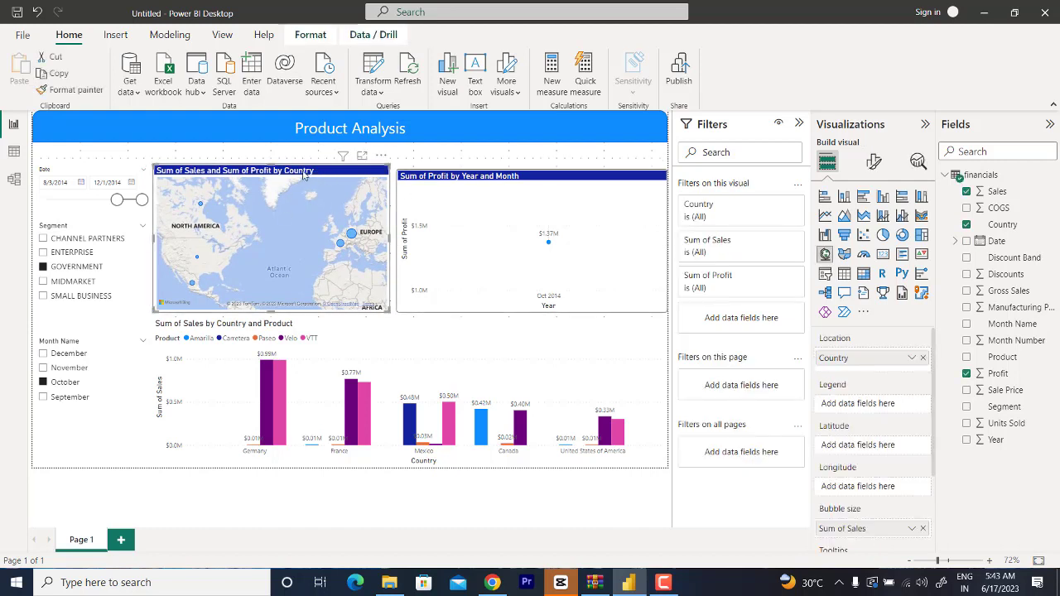
{"action": "left_click", "coordinate": [422, 178]}
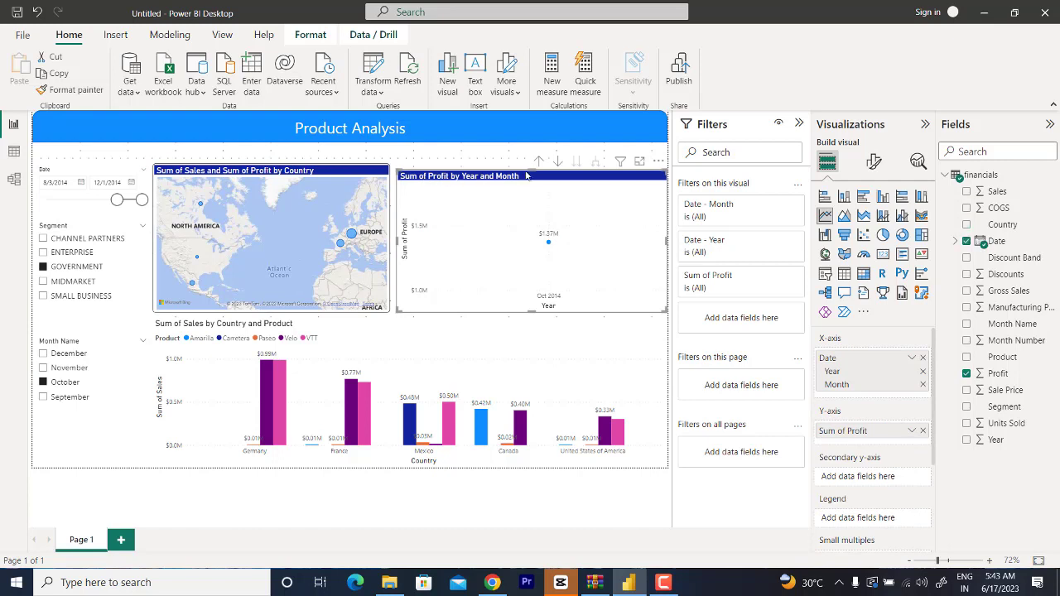
{"action": "left_click_drag", "start_coordinate": [531, 169], "coordinate": [525, 165]}
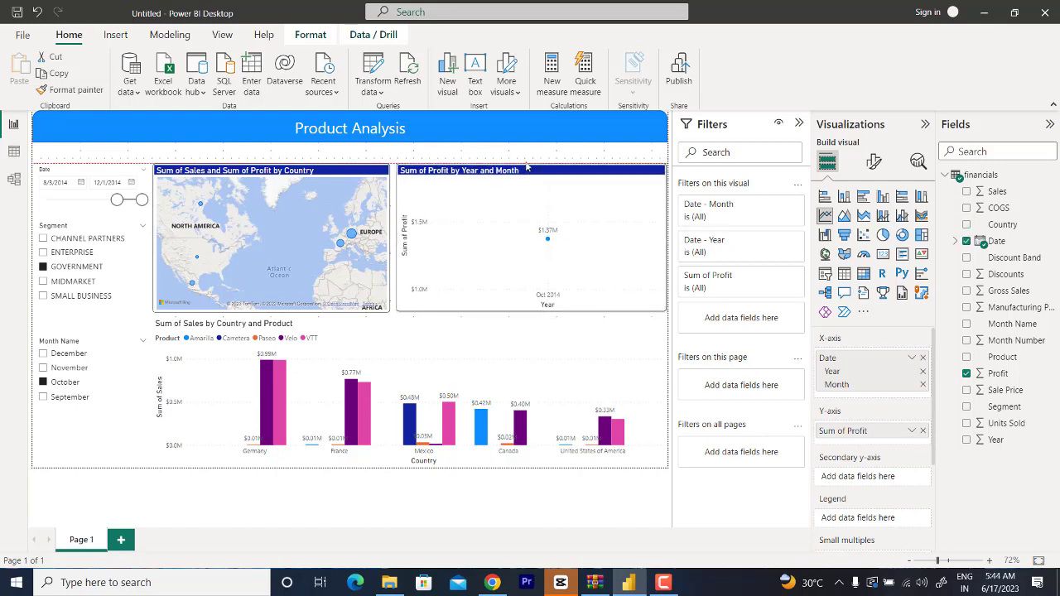
{"action": "left_click", "coordinate": [477, 154]}
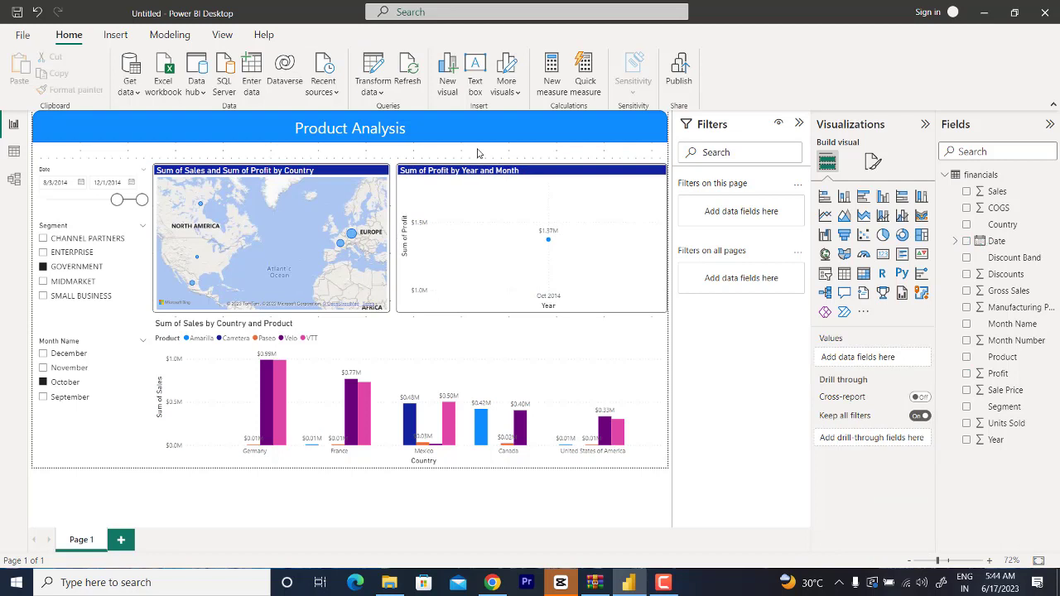
Step: Copy the profit chart's formatting onto the Sum of Sales by Country and Product column chart using Format painter
{"action": "left_click", "coordinate": [421, 171]}
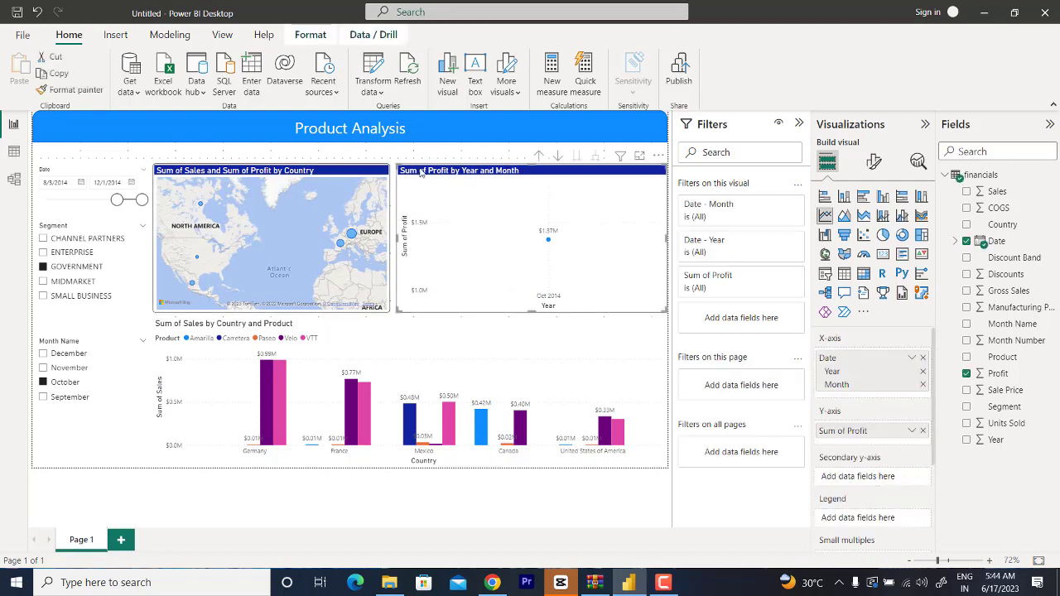
{"action": "left_click", "coordinate": [72, 96]}
{"action": "left_click", "coordinate": [369, 339]}
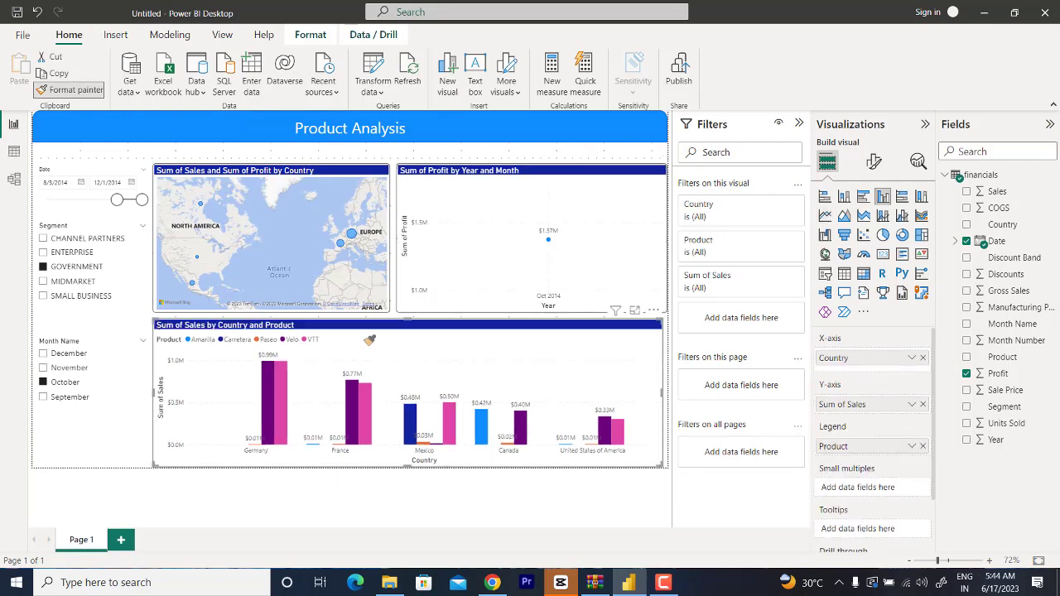
Step: Narrow the Month Name slicer slightly to leave a gap before the column chart, and turn on its visual border
{"action": "left_click", "coordinate": [119, 446]}
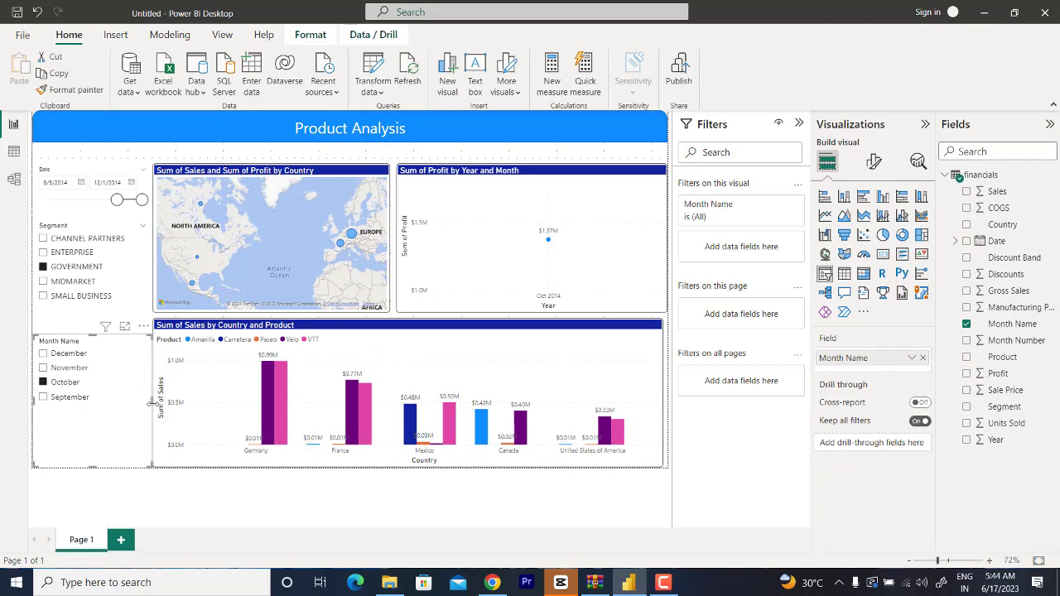
{"action": "left_click_drag", "start_coordinate": [150, 404], "coordinate": [144, 409]}
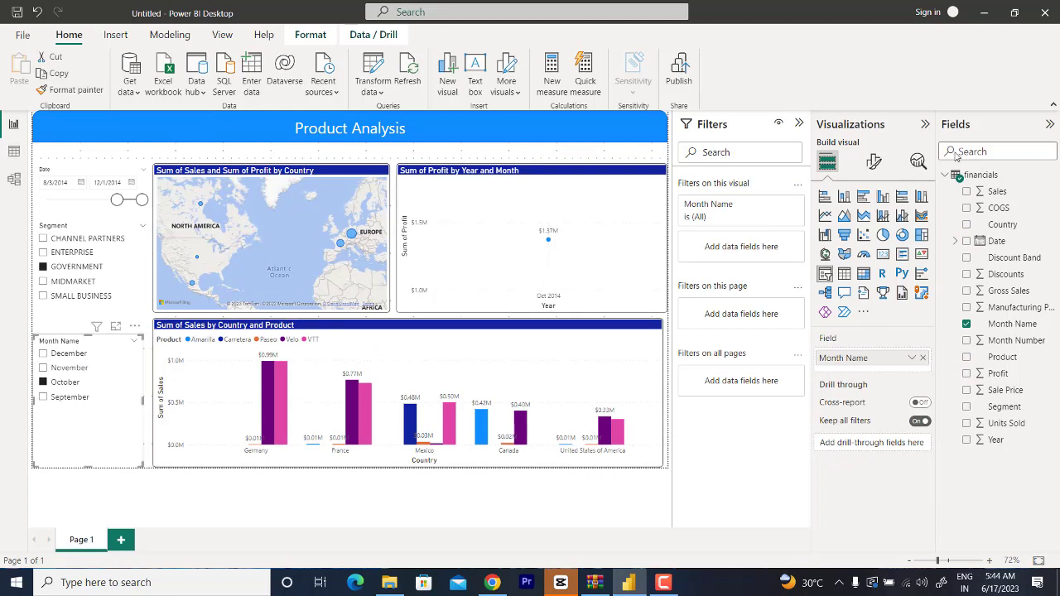
{"action": "left_click", "coordinate": [876, 162]}
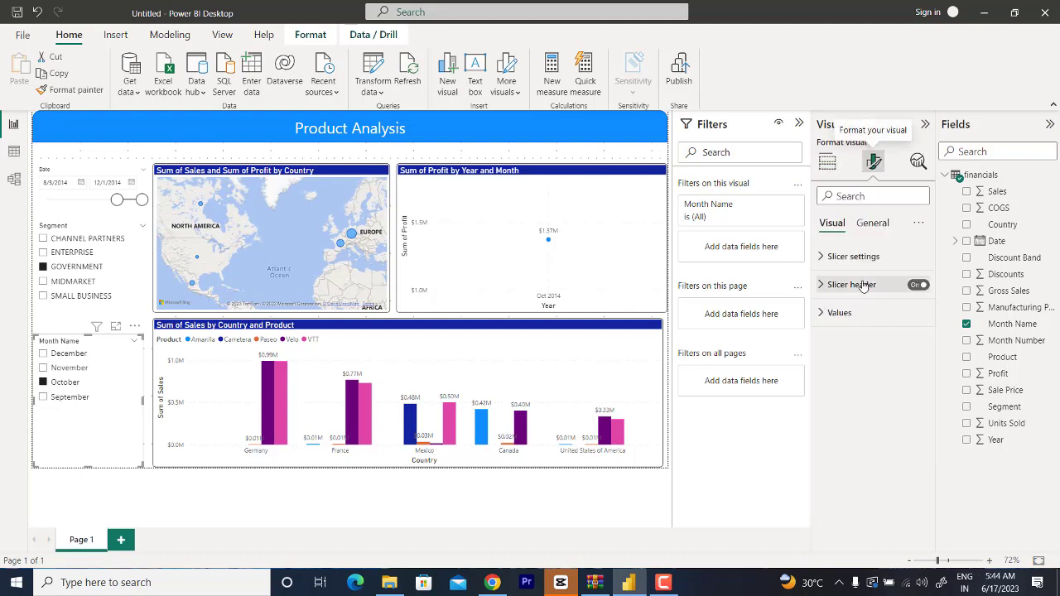
{"action": "left_click", "coordinate": [821, 261]}
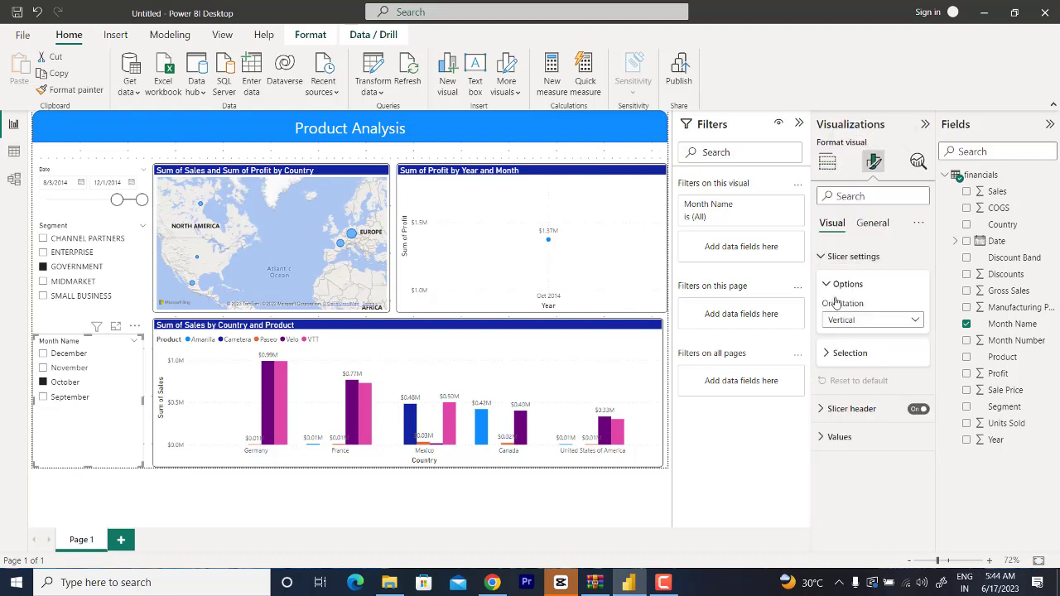
{"action": "left_click", "coordinate": [865, 230]}
{"action": "left_click", "coordinate": [843, 313]}
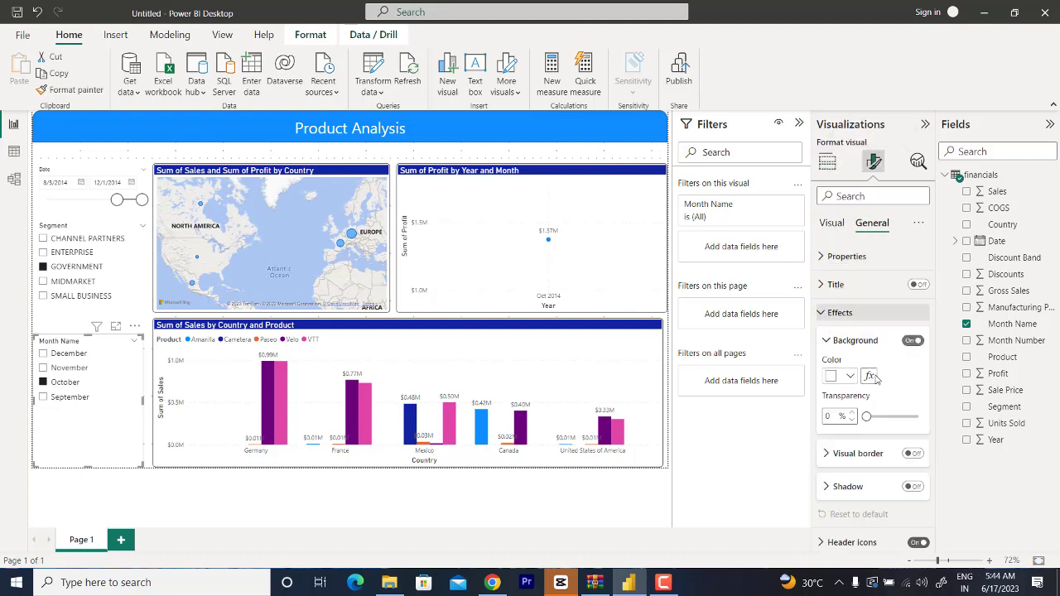
{"action": "scroll", "coordinate": [871, 412], "scroll_direction": "down", "scroll_amount": 1}
{"action": "left_click", "coordinate": [913, 420]}
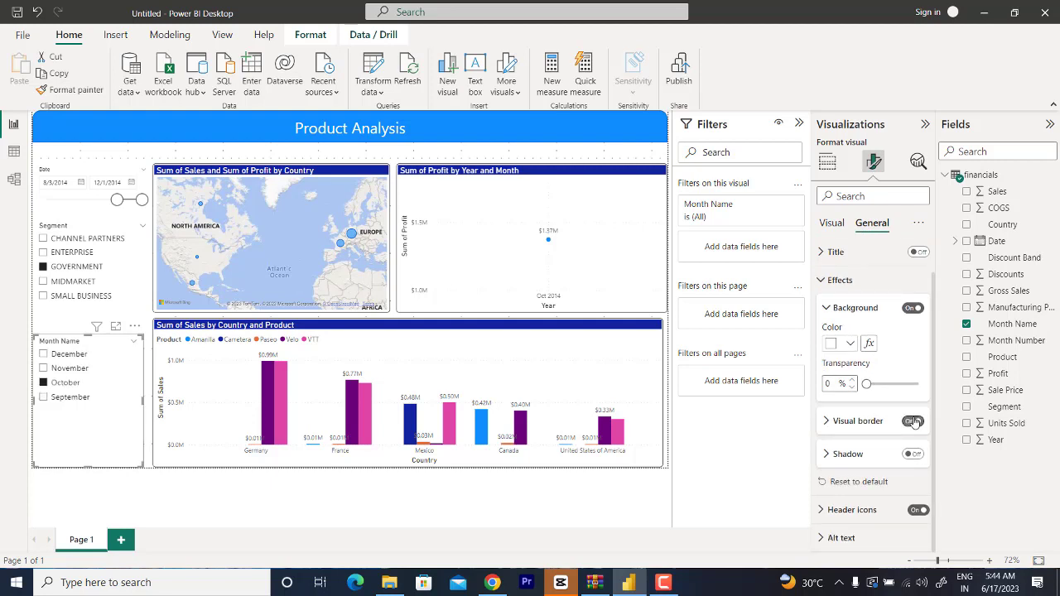
{"action": "left_click", "coordinate": [827, 422]}
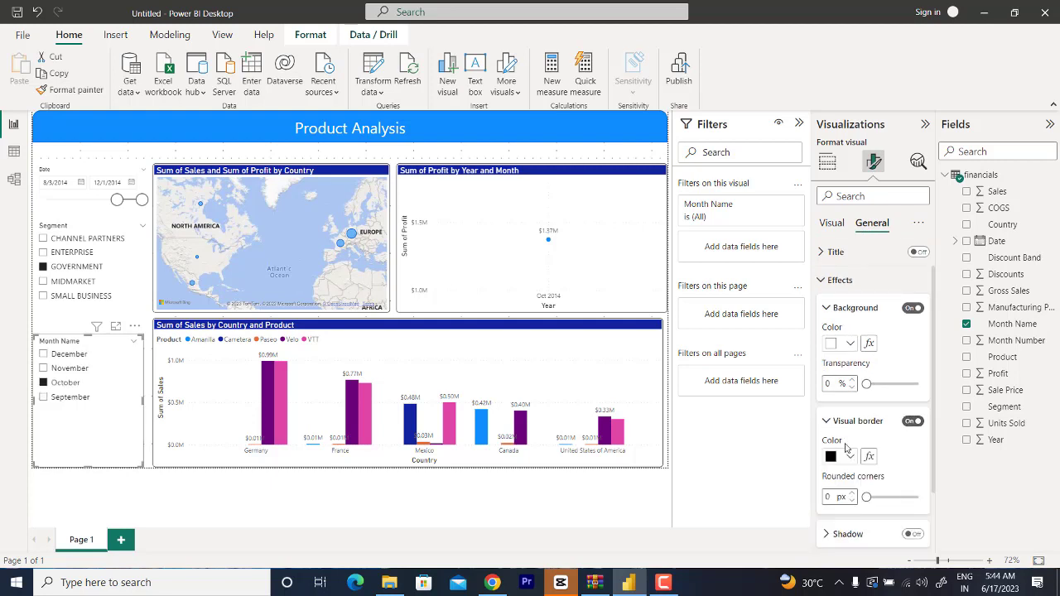
Step: Set the rounded corners of the Month Name slicer's border to 6 px
{"action": "scroll", "coordinate": [830, 451], "scroll_direction": "down", "scroll_amount": 1}
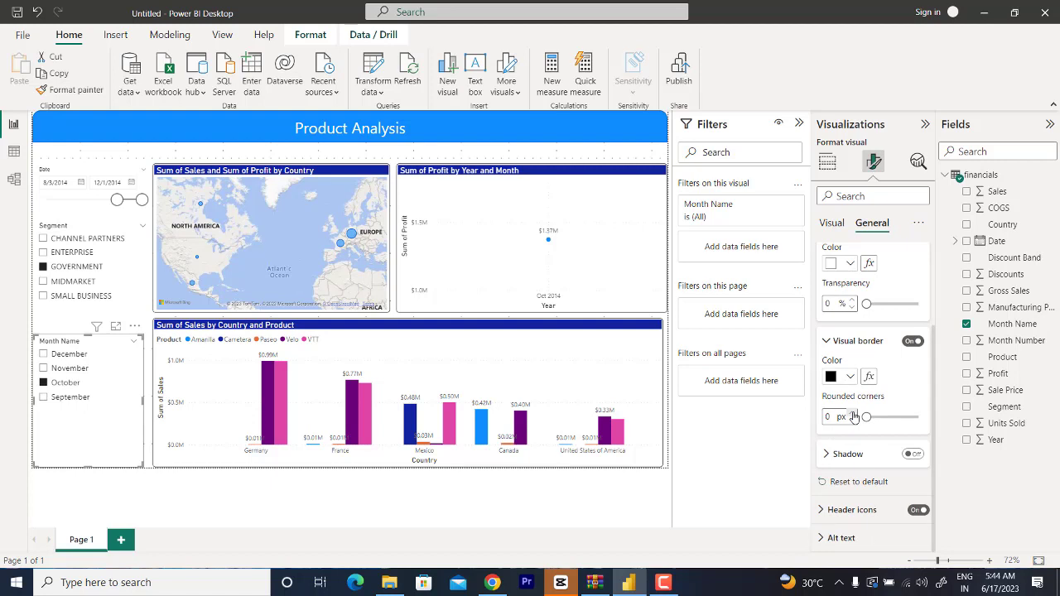
{"action": "left_click", "coordinate": [852, 414]}
{"action": "left_click", "coordinate": [852, 414]}
{"action": "left_click", "coordinate": [853, 414]}
{"action": "left_click", "coordinate": [852, 414]}
{"action": "left_click", "coordinate": [852, 414]}
{"action": "left_click", "coordinate": [853, 414]}
{"action": "left_click", "coordinate": [853, 414]}
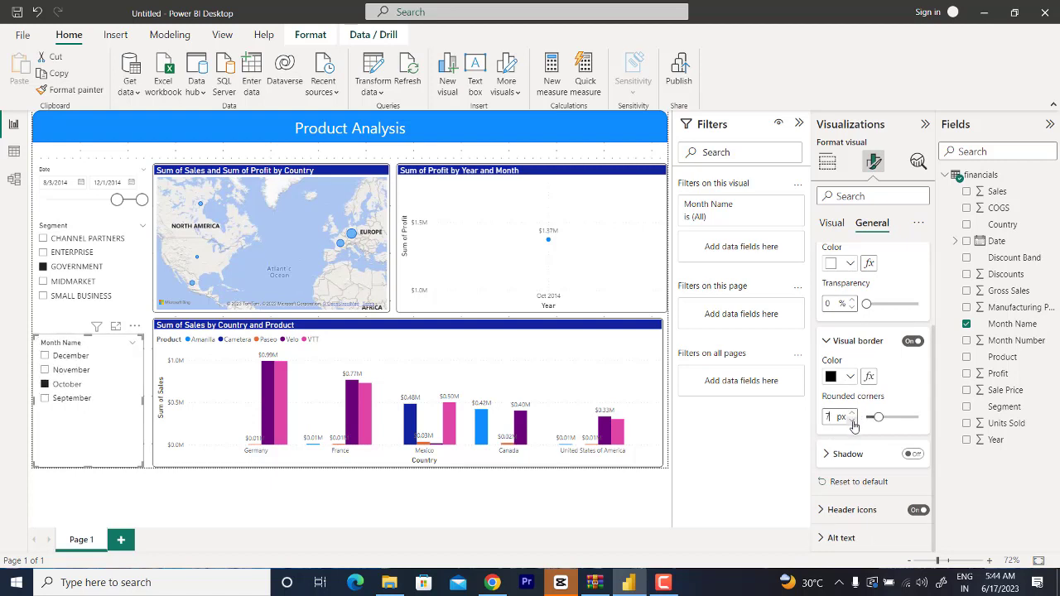
{"action": "left_click", "coordinate": [853, 420]}
Step: Copy the Month Name slicer's border formatting onto the Segment slicer using Format painter
{"action": "left_click", "coordinate": [129, 397]}
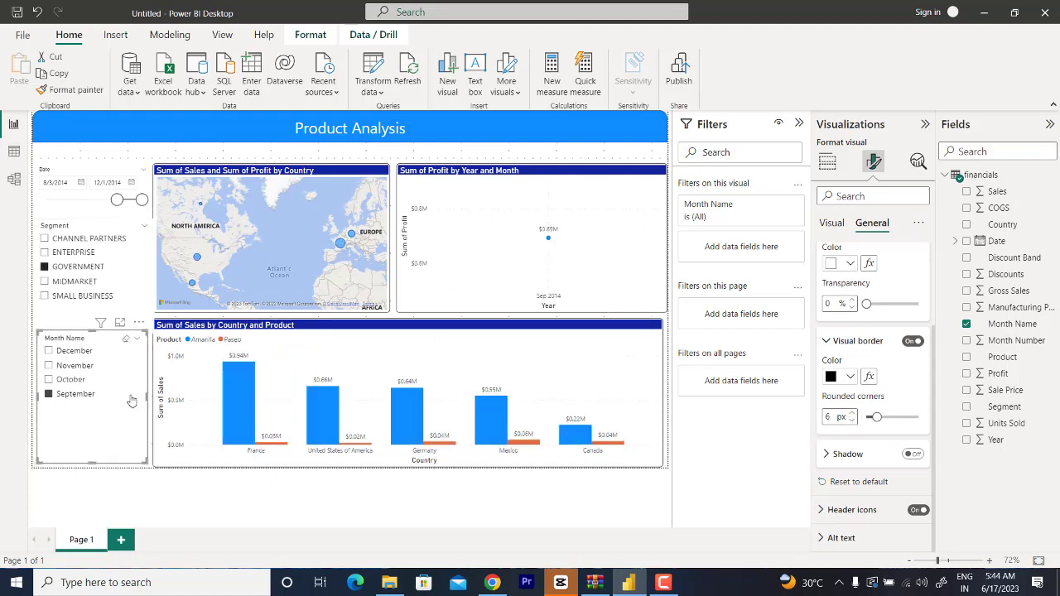
{"action": "left_click", "coordinate": [73, 90]}
{"action": "left_click", "coordinate": [73, 252]}
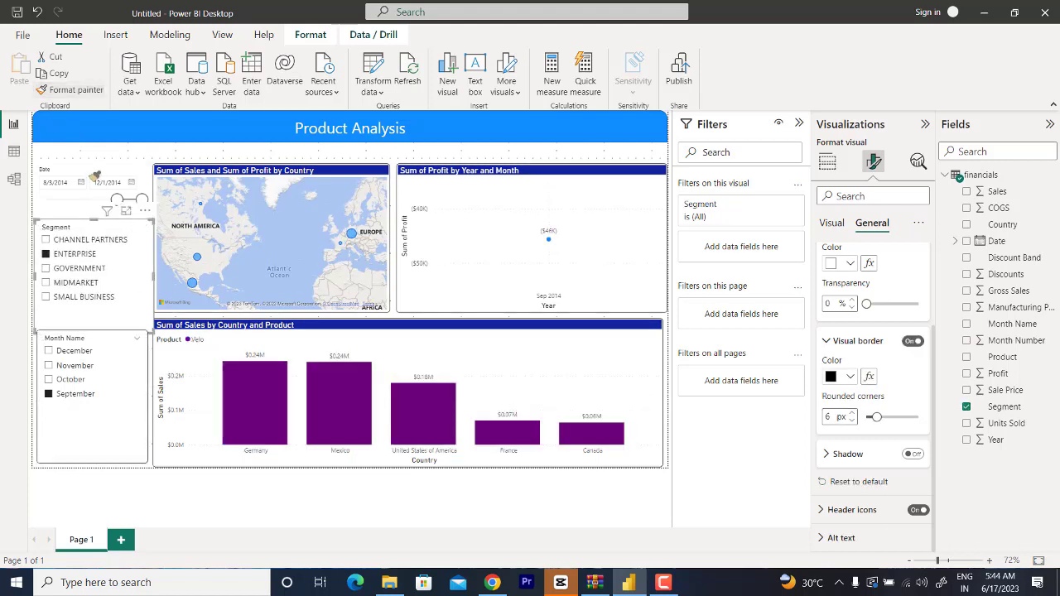
Step: Copy the Segment slicer's border formatting onto the Date slicer using Format painter
{"action": "left_click", "coordinate": [58, 91]}
{"action": "left_click", "coordinate": [81, 169]}
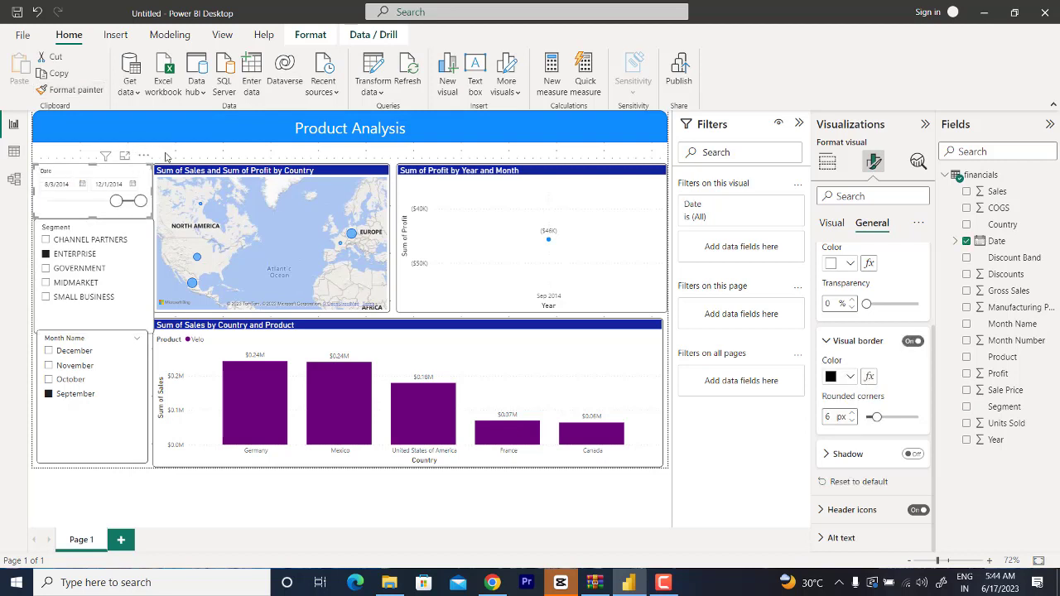
{"action": "left_click", "coordinate": [166, 157]}
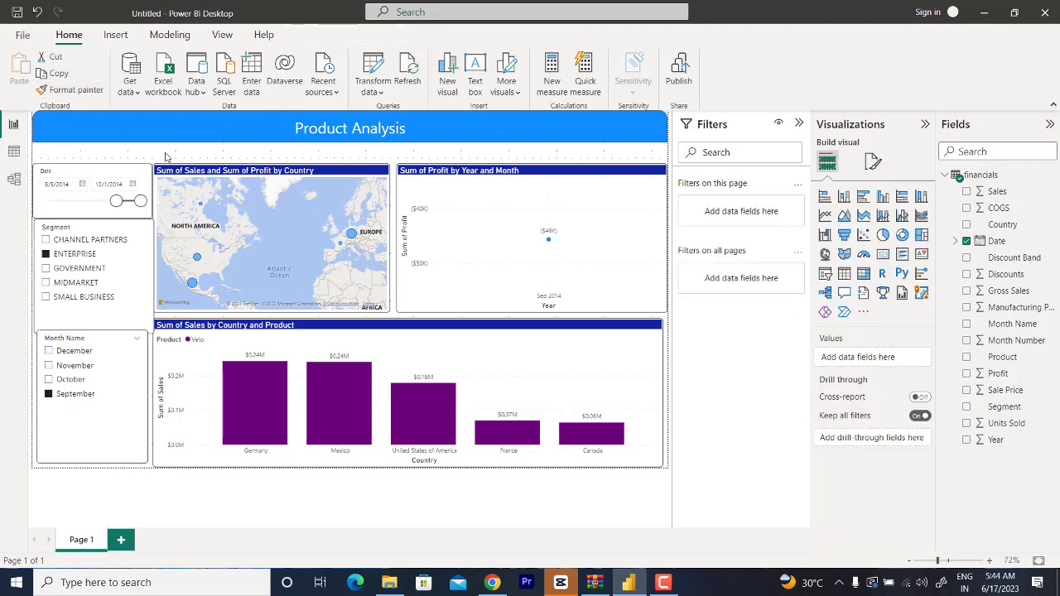
Step: Narrow the Segment and Date slicers to match the Month Name slicer's width, raising the Segment slicer's bottom edge to leave a gap
{"action": "left_click", "coordinate": [136, 268]}
{"action": "left_click_drag", "start_coordinate": [95, 334], "coordinate": [93, 329]}
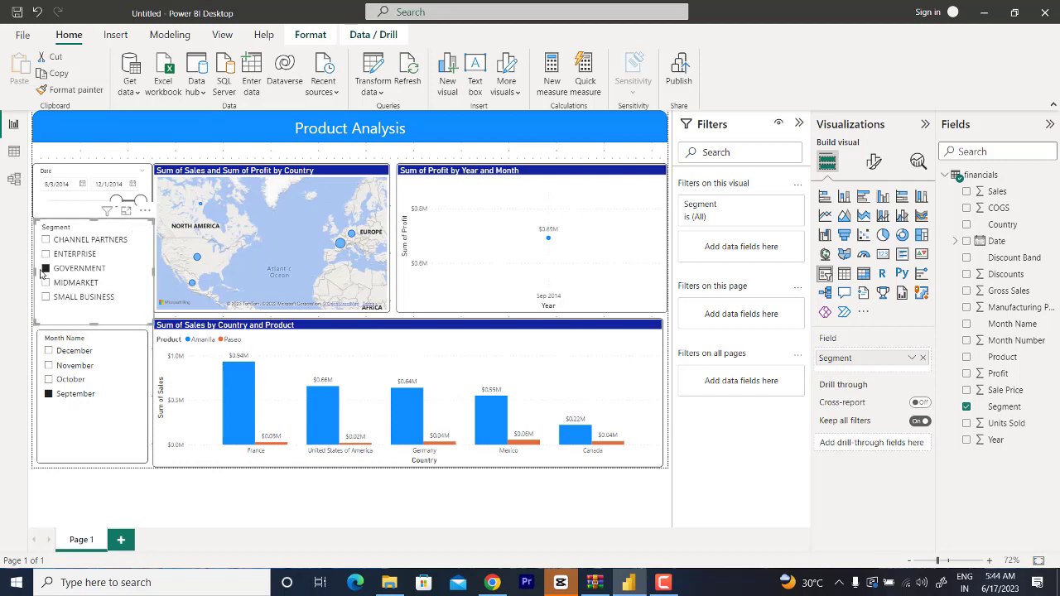
{"action": "left_click_drag", "start_coordinate": [31, 268], "coordinate": [38, 273]}
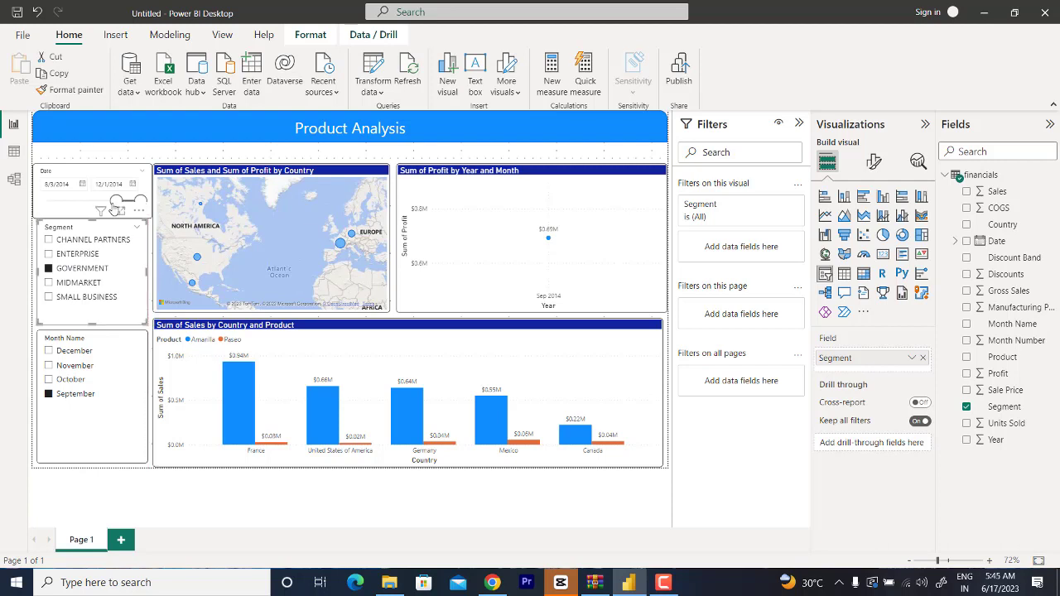
{"action": "left_click", "coordinate": [79, 176]}
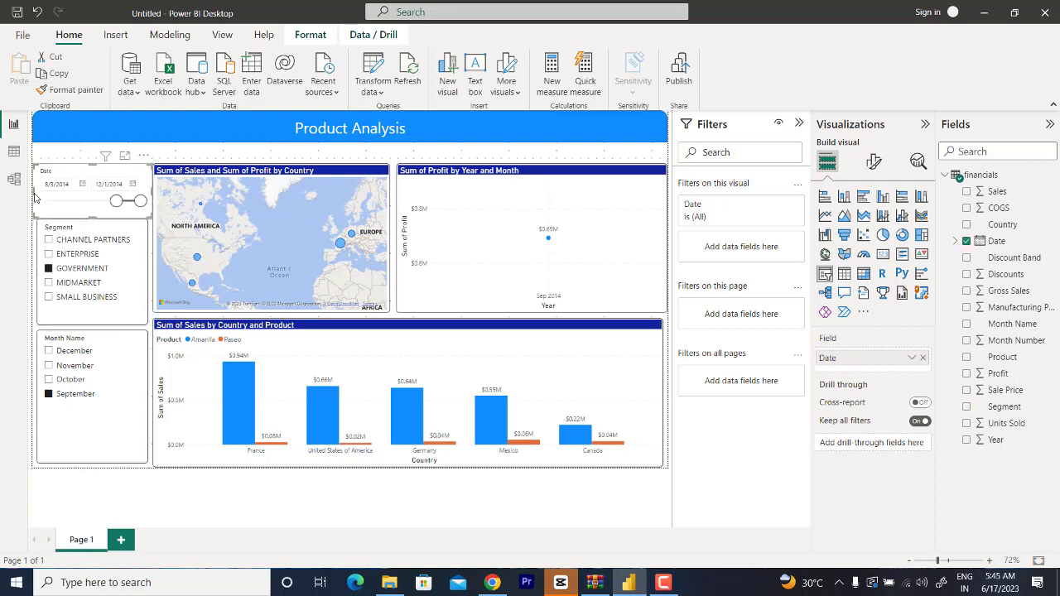
{"action": "left_click_drag", "start_coordinate": [38, 199], "coordinate": [41, 199]}
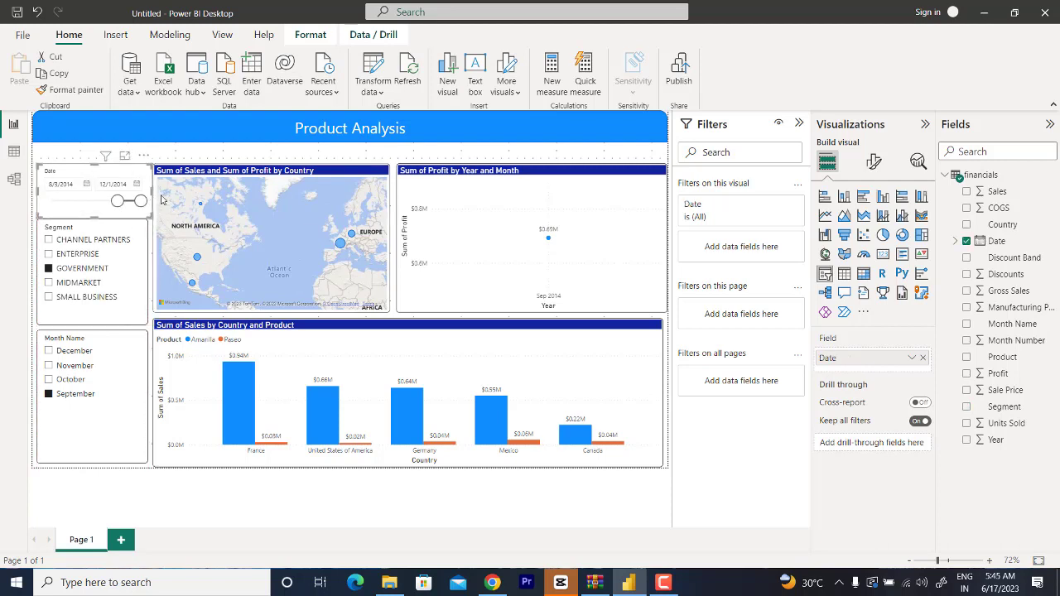
{"action": "left_click_drag", "start_coordinate": [152, 193], "coordinate": [148, 197]}
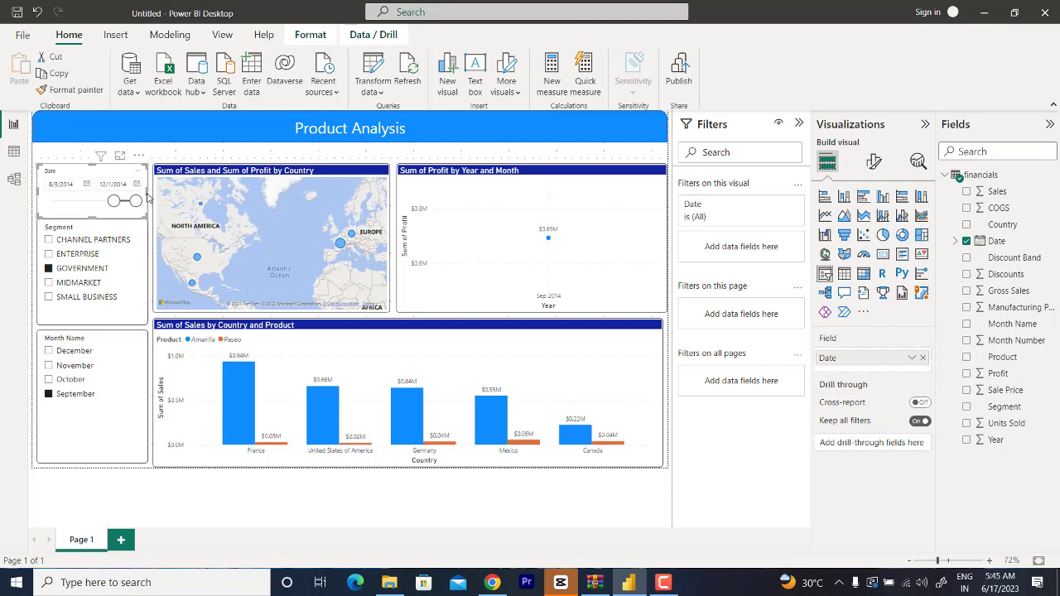
Step: Space out the three slicers by lowering the Month Name slicer's top edge, moving the Segment slicer down and extending the Date slicer
{"action": "left_click", "coordinate": [93, 365]}
{"action": "left_click_drag", "start_coordinate": [94, 330], "coordinate": [94, 360]}
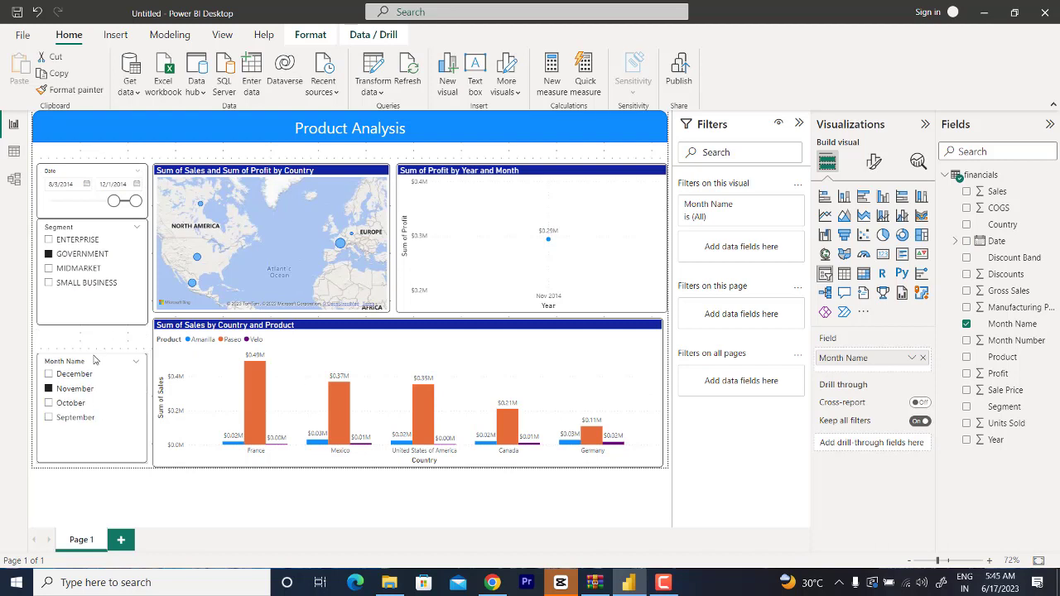
{"action": "mouse_move", "coordinate": [111, 234]}
{"action": "left_mouse_down"}
{"action": "mouse_move", "coordinate": [111, 251]}
{"action": "mouse_move", "coordinate": [94, 230]}
{"action": "left_mouse_up"}
{"action": "left_click", "coordinate": [104, 187]}
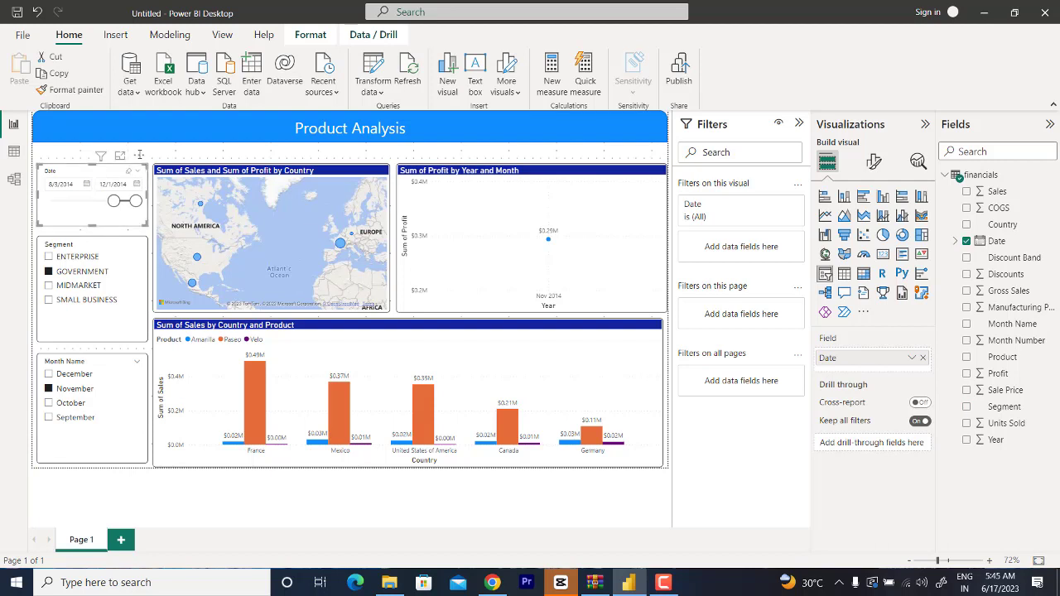
{"action": "left_click", "coordinate": [166, 150]}
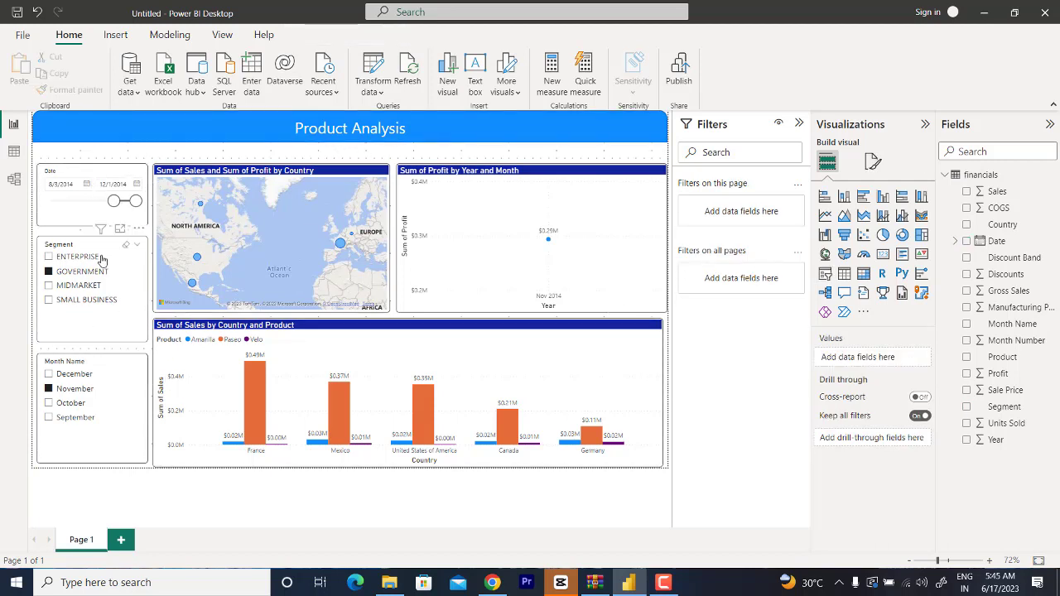
Step: Try turning on a title for the Month Name slicer
{"action": "left_click", "coordinate": [119, 453]}
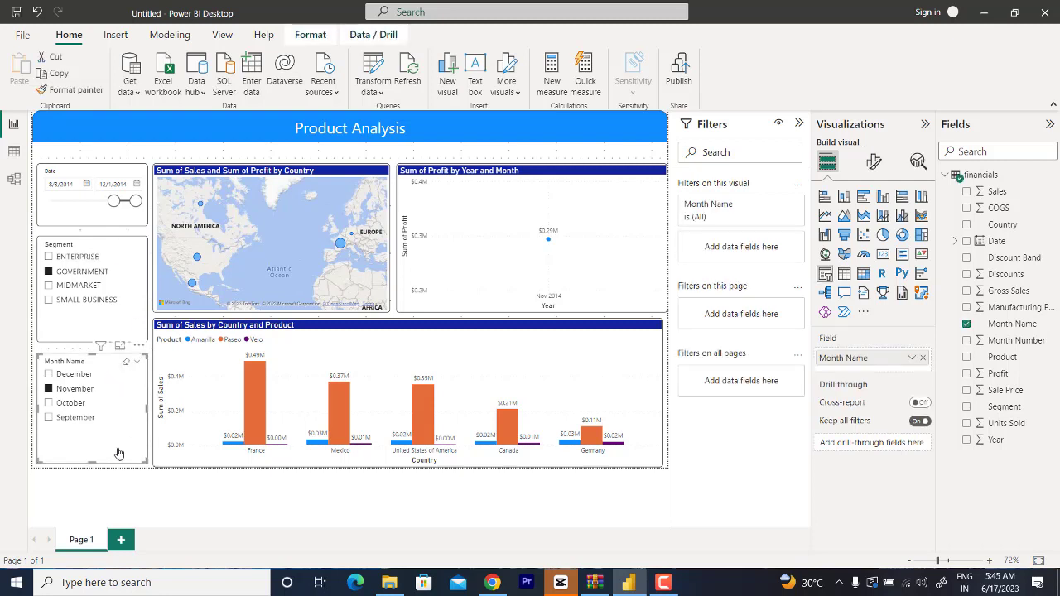
{"action": "left_click", "coordinate": [873, 163]}
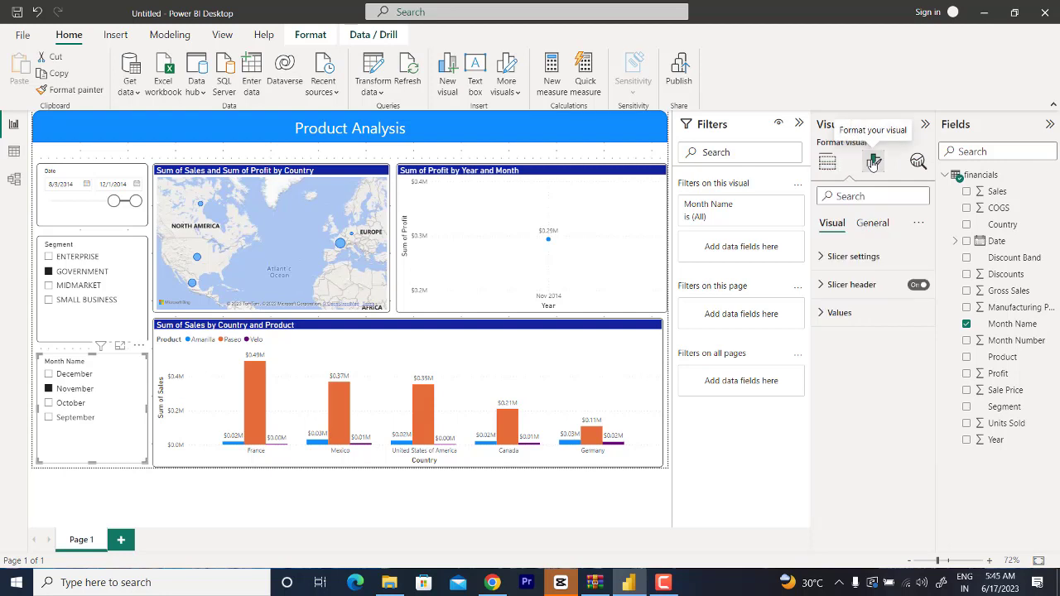
{"action": "left_click", "coordinate": [862, 231]}
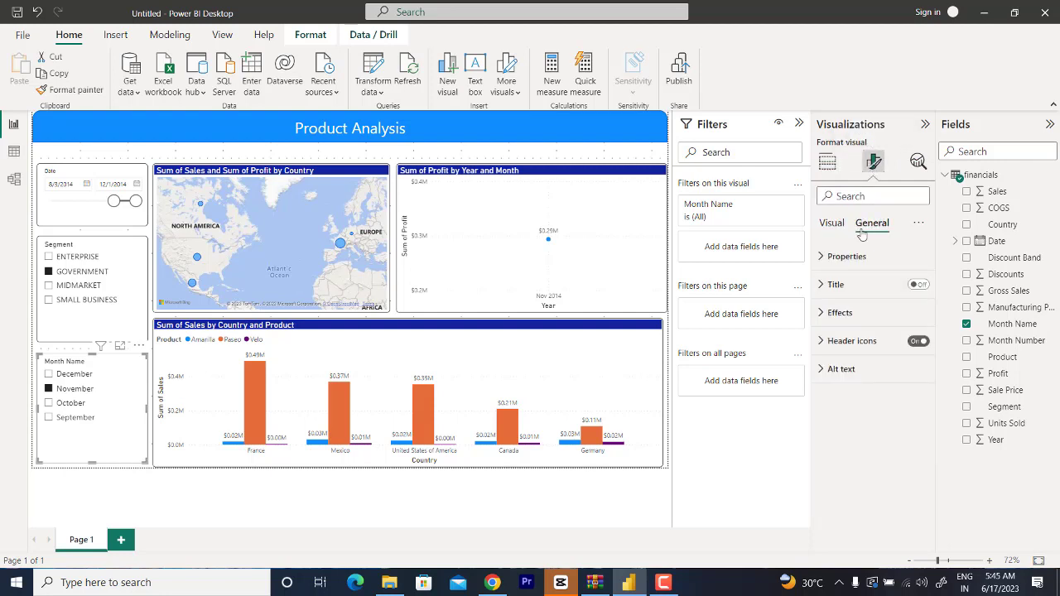
{"action": "left_click", "coordinate": [919, 284]}
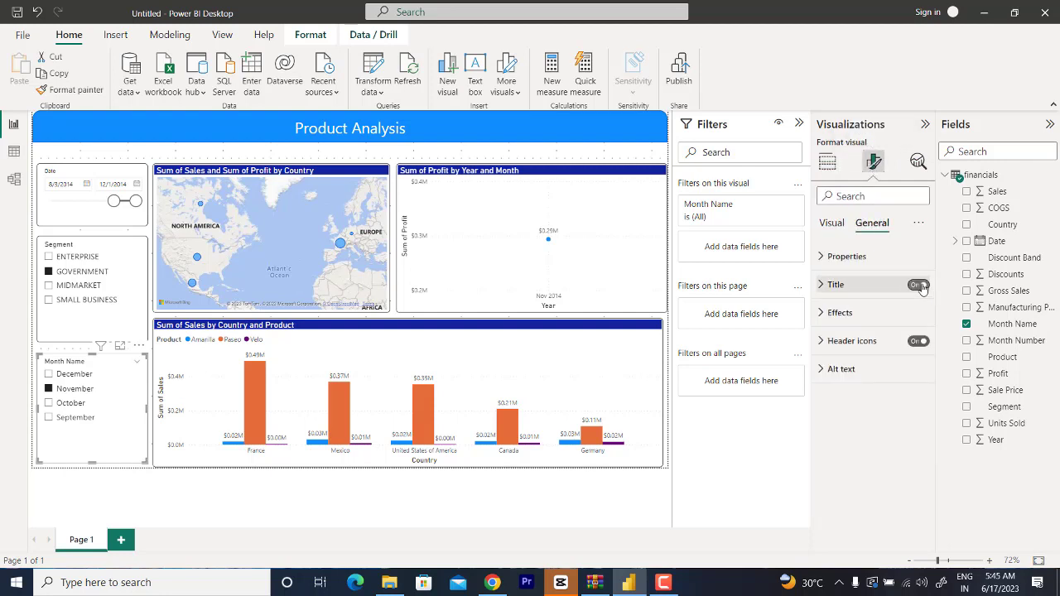
{"action": "left_click", "coordinate": [832, 284]}
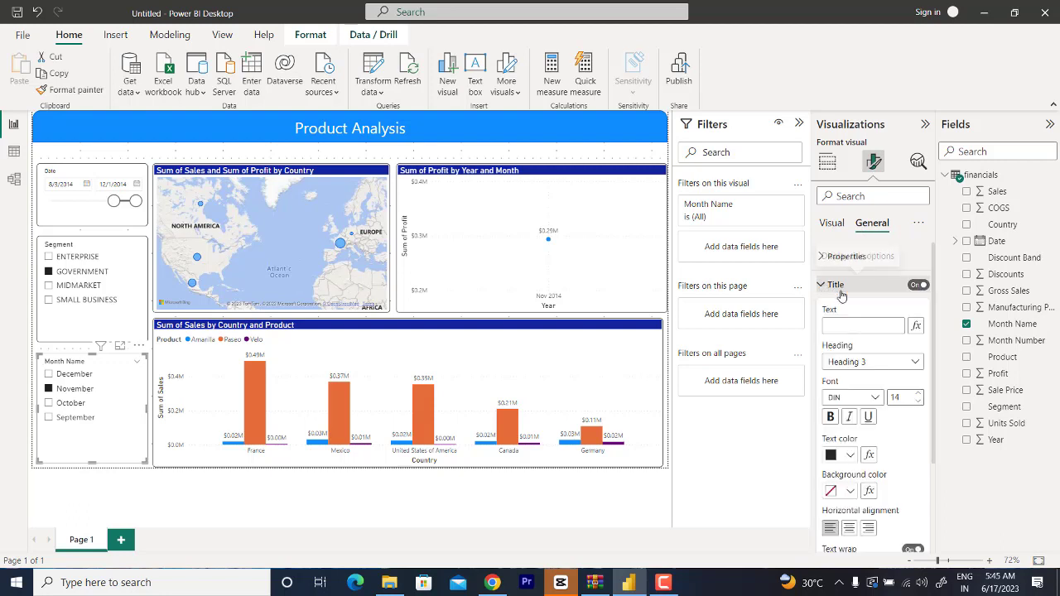
{"action": "left_click", "coordinate": [918, 284]}
Step: Turn off the slicer header of the Month Name slicer
{"action": "left_click", "coordinate": [829, 224]}
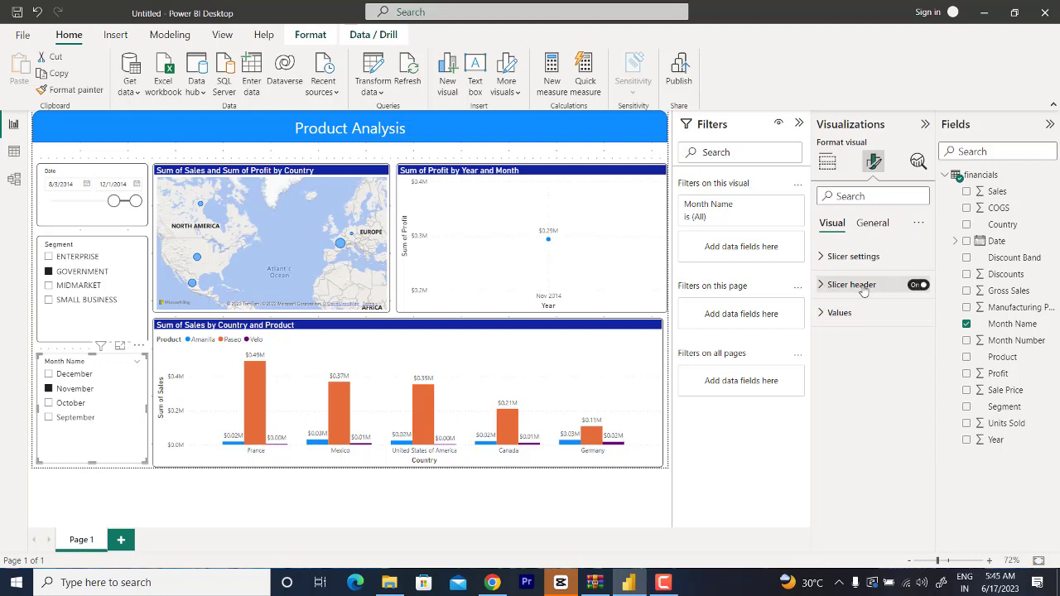
{"action": "left_click", "coordinate": [820, 286]}
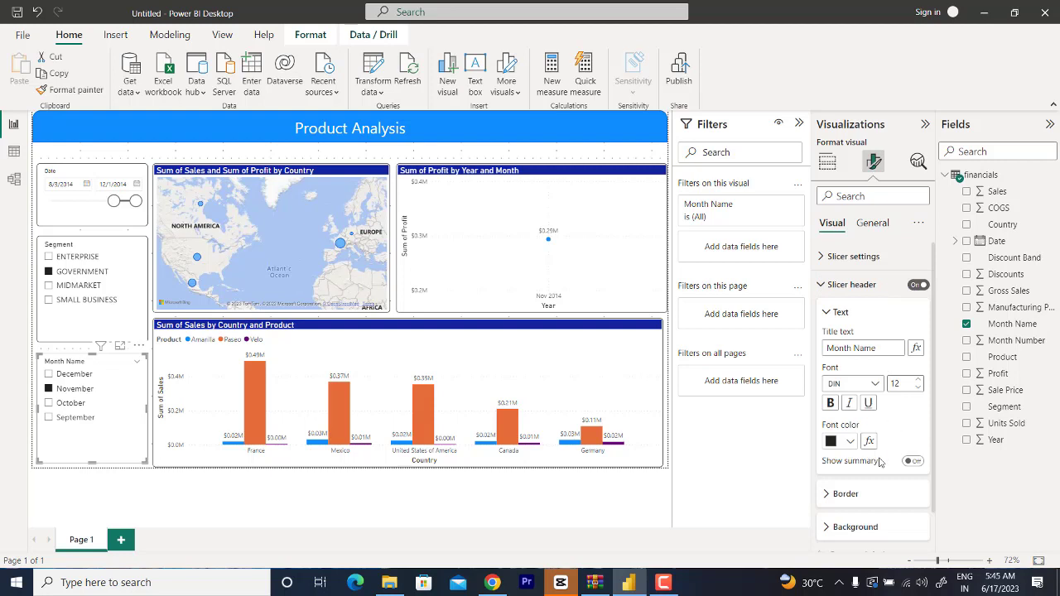
{"action": "scroll", "coordinate": [881, 462], "scroll_direction": "down", "scroll_amount": 1}
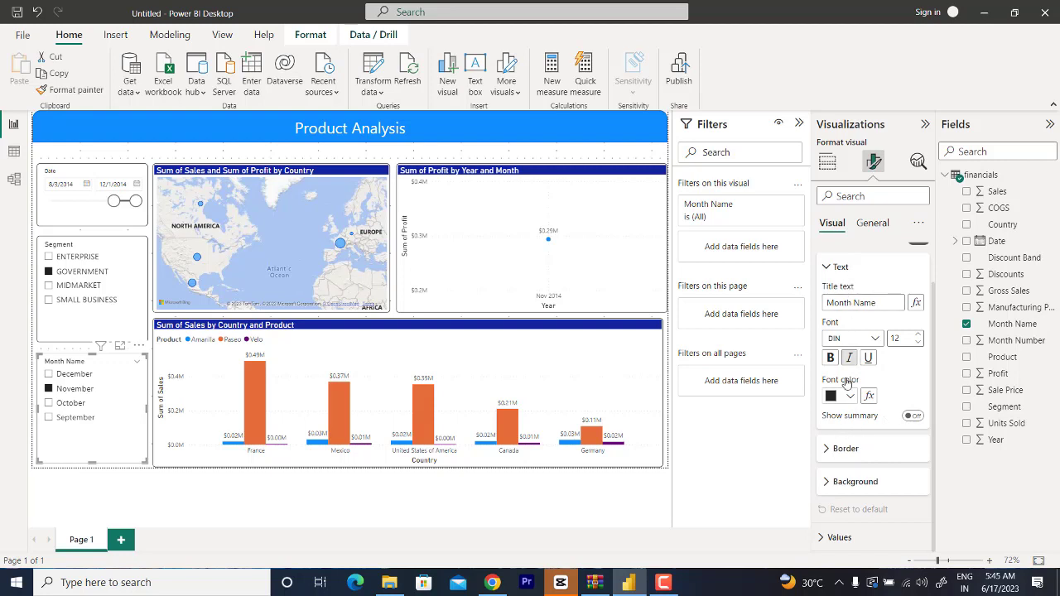
{"action": "scroll", "coordinate": [881, 458], "scroll_direction": "up", "scroll_amount": 1}
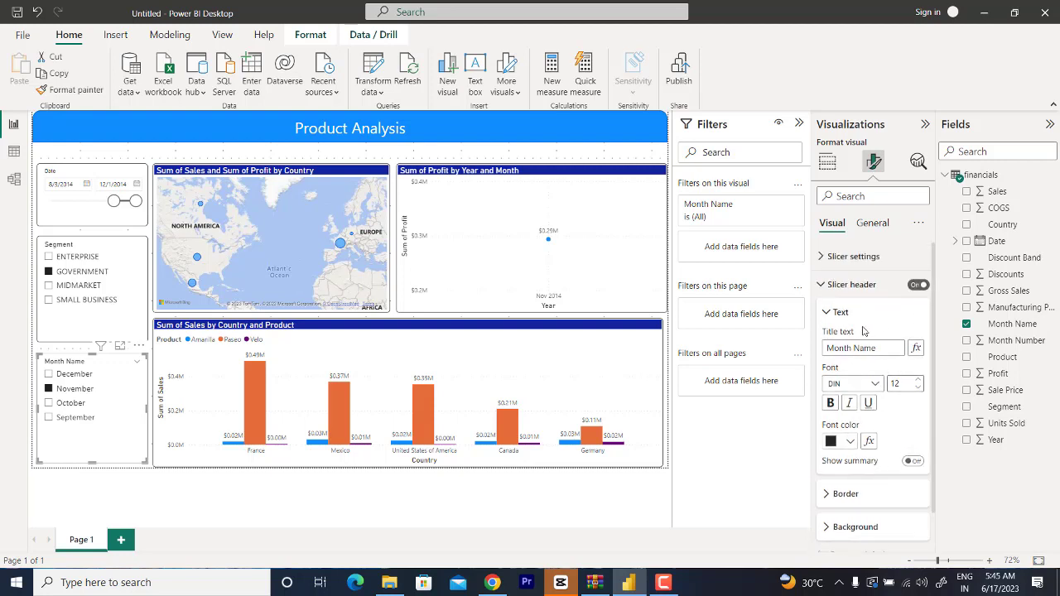
{"action": "left_click", "coordinate": [917, 285]}
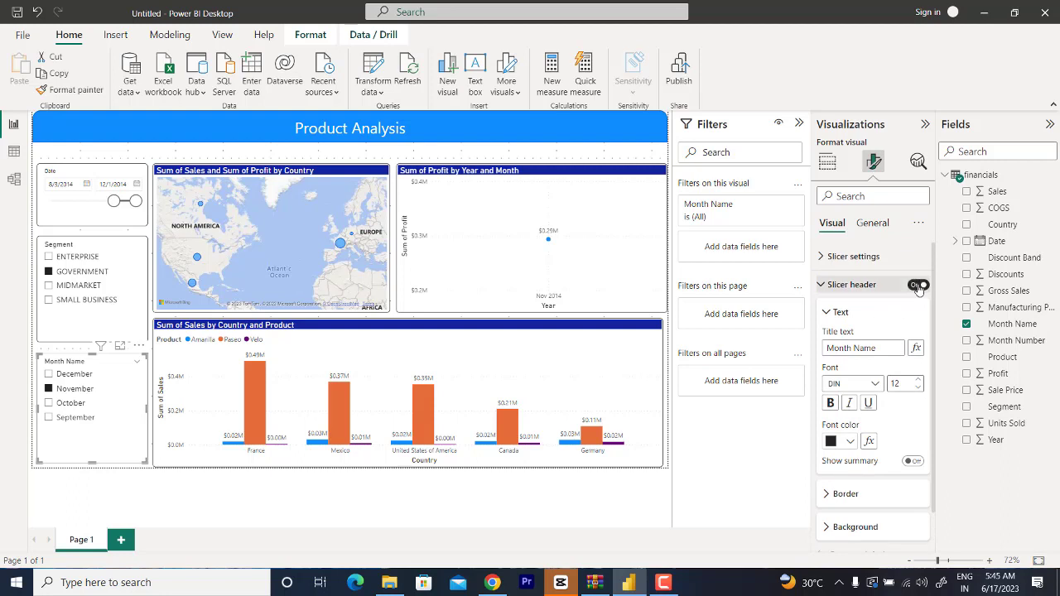
{"action": "left_click", "coordinate": [918, 284]}
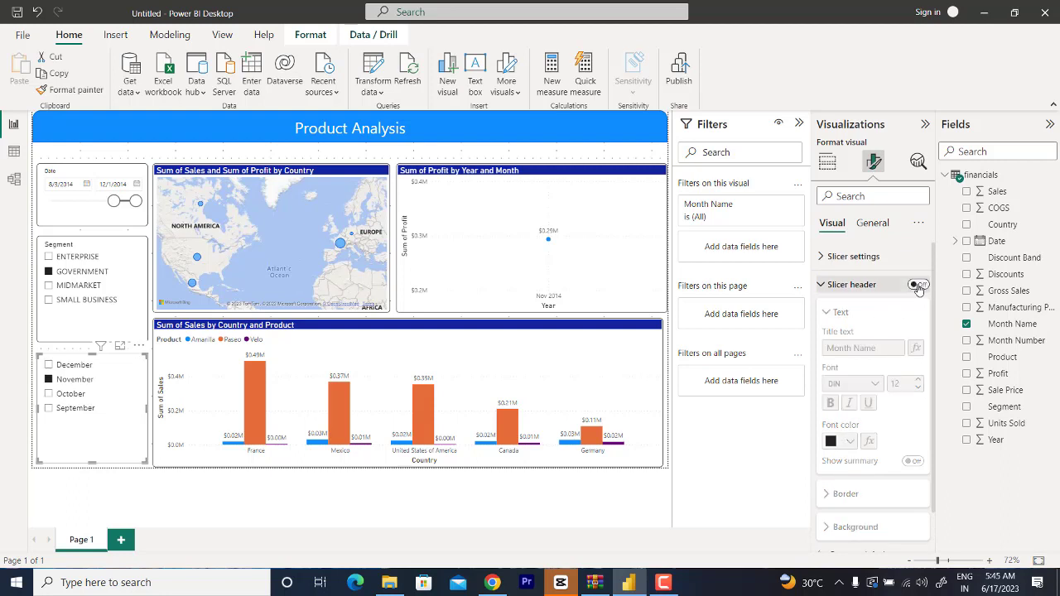
Step: Turn on the Month Name slicer's title with the text "Month Slicer" in white on a dark blue background
{"action": "left_click", "coordinate": [873, 224]}
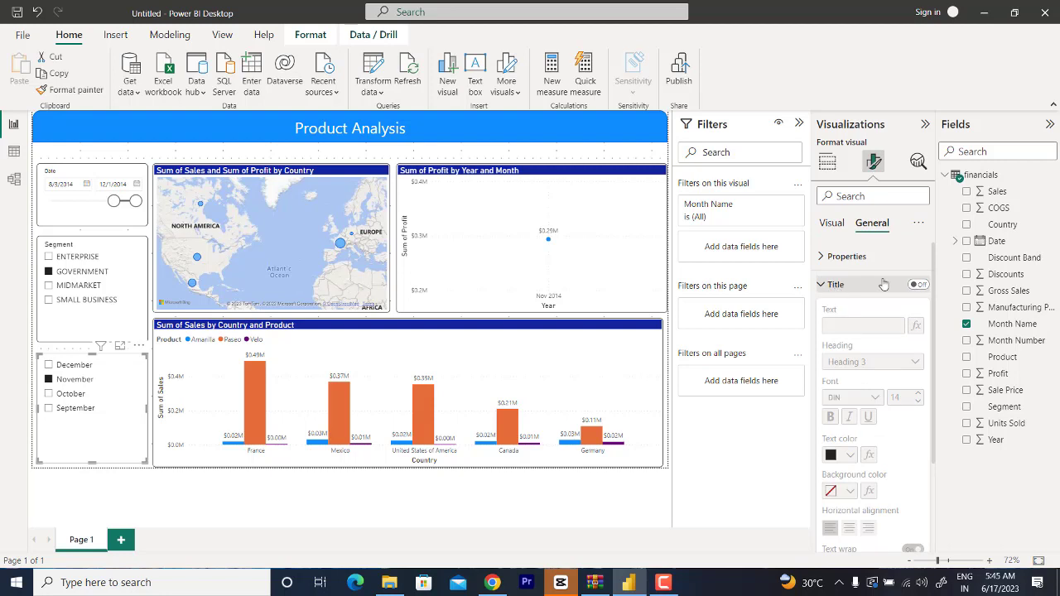
{"action": "left_click", "coordinate": [917, 284]}
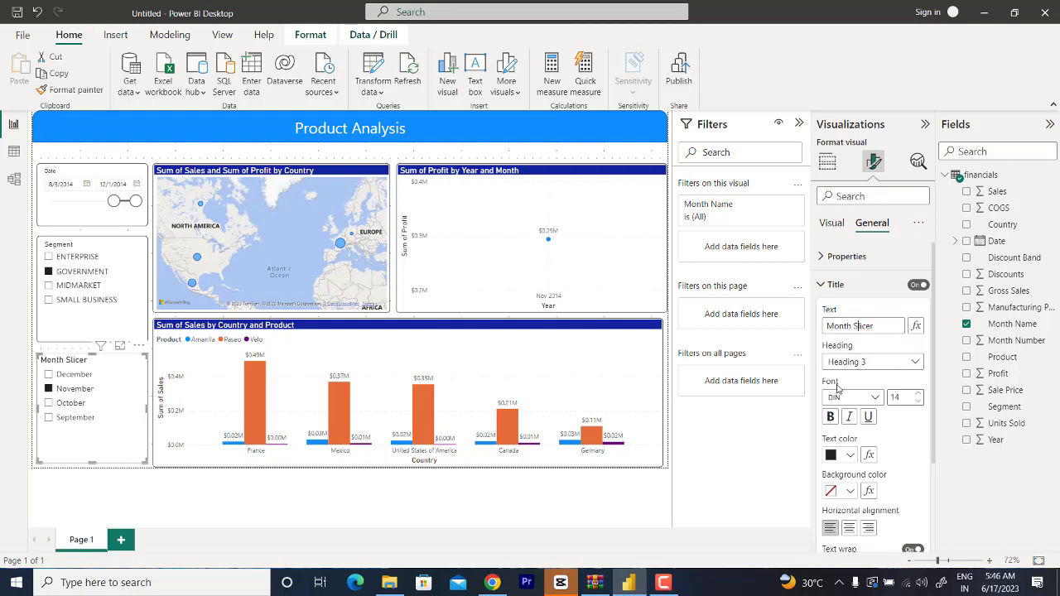
{"action": "scroll", "coordinate": [898, 445], "scroll_direction": "down", "scroll_amount": 2}
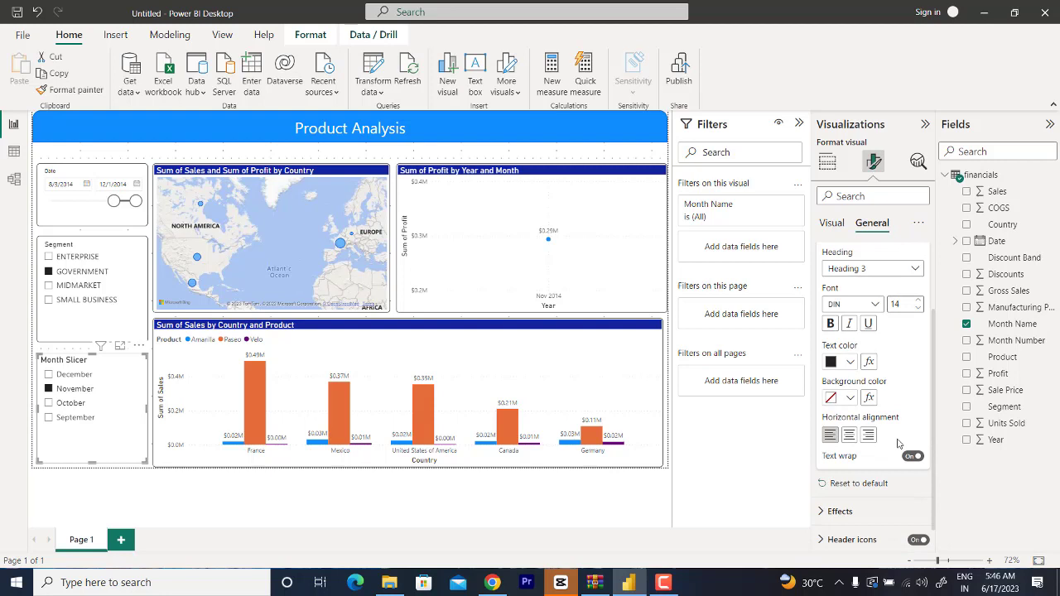
{"action": "left_click", "coordinate": [849, 399]}
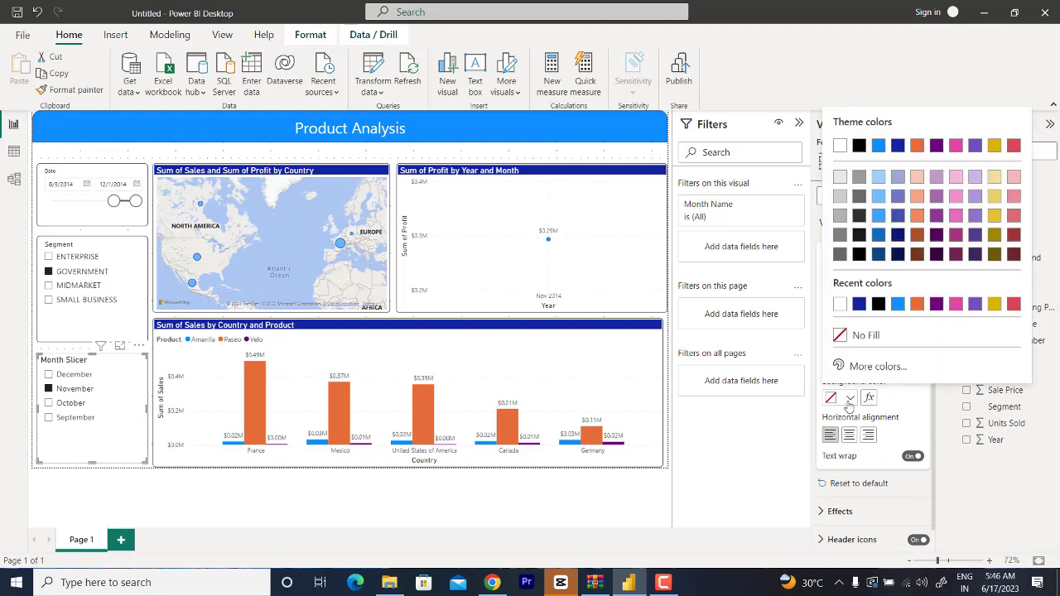
{"action": "left_click", "coordinate": [898, 147]}
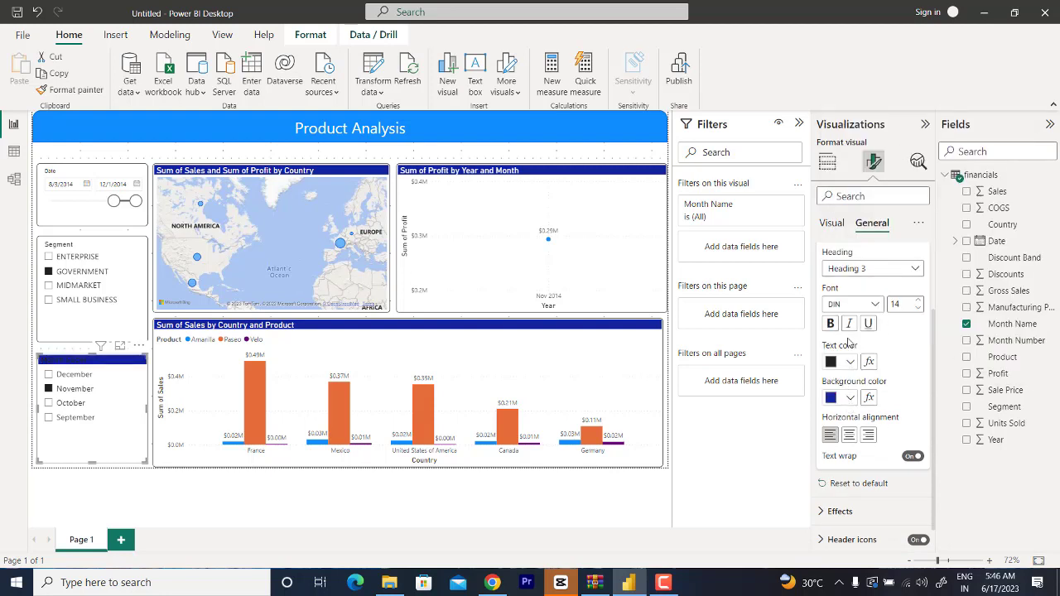
{"action": "left_click", "coordinate": [850, 362]}
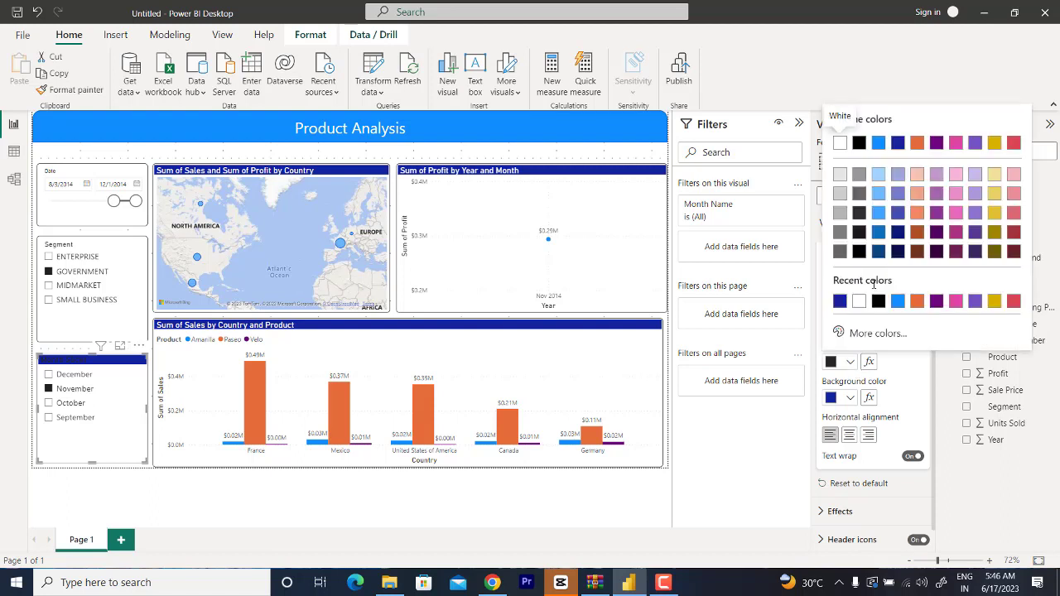
{"action": "left_click", "coordinate": [831, 146]}
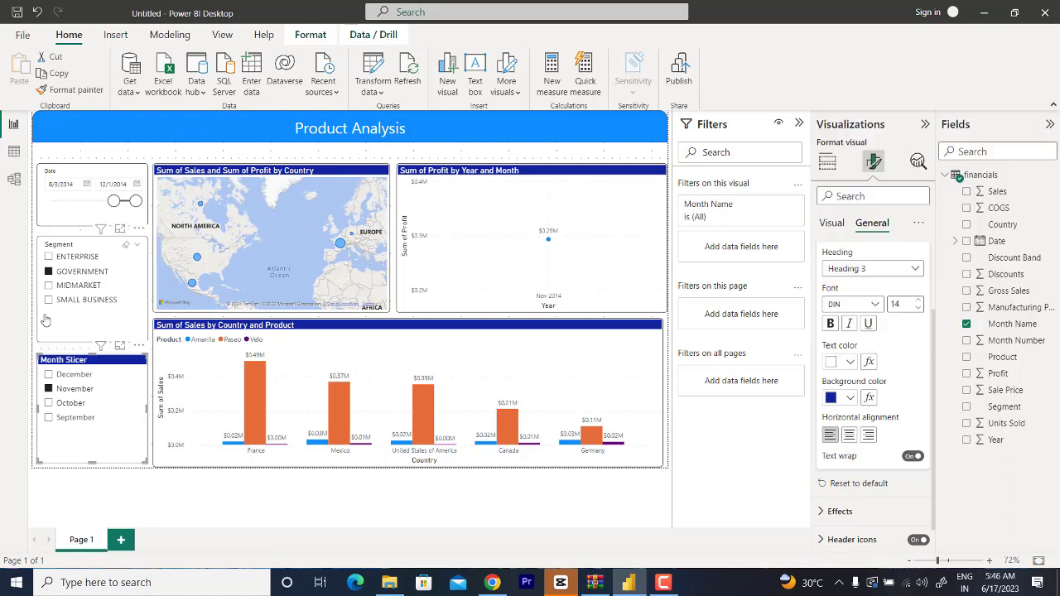
{"action": "left_click", "coordinate": [39, 235]}
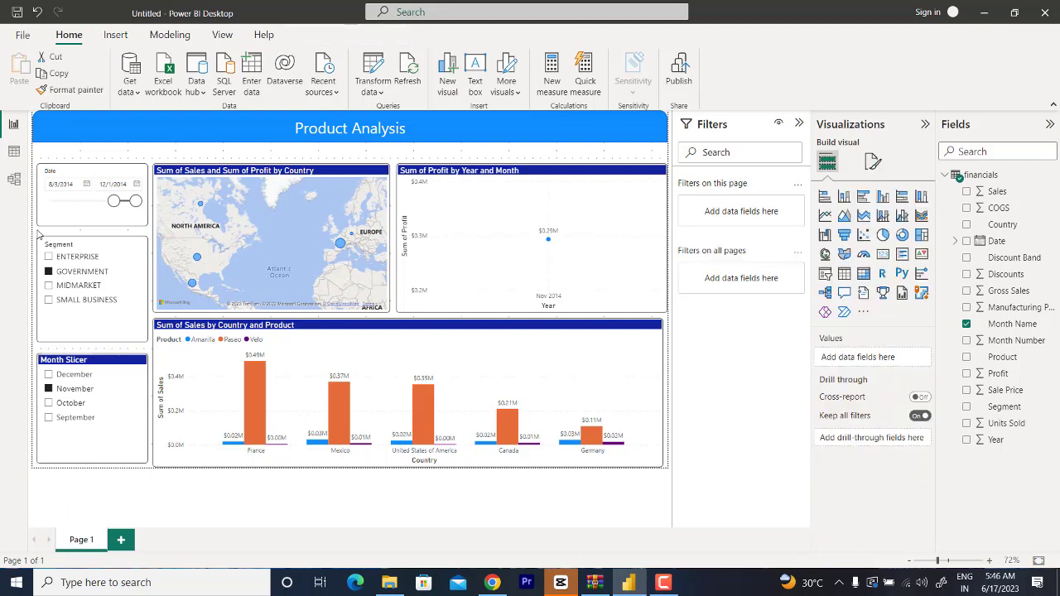
Step: Copy the Month Name slicer's title and header formatting onto the Segment slicer using Format painter
{"action": "left_click", "coordinate": [97, 365]}
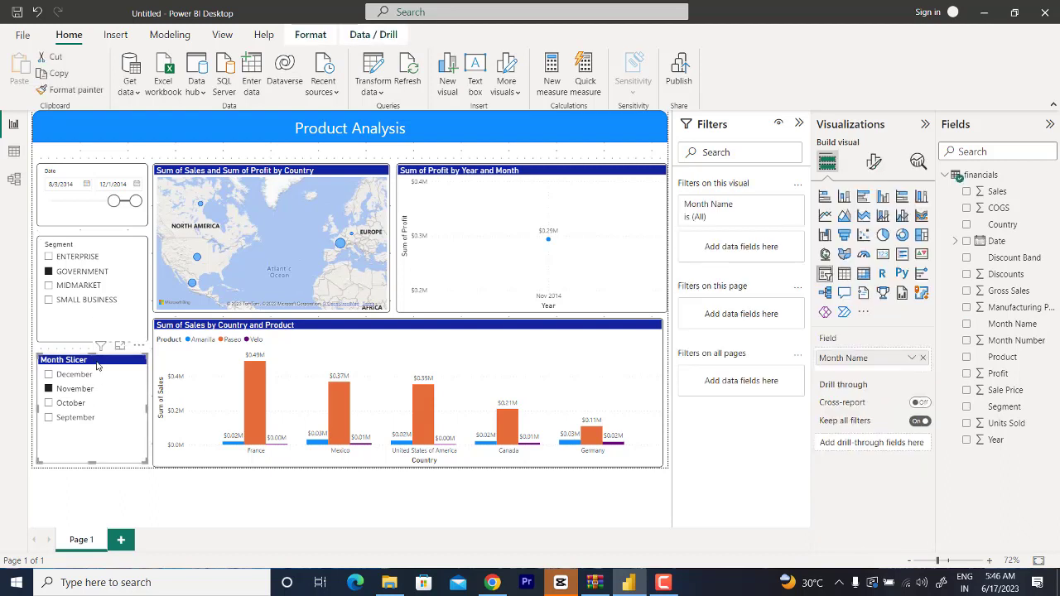
{"action": "left_click", "coordinate": [99, 237]}
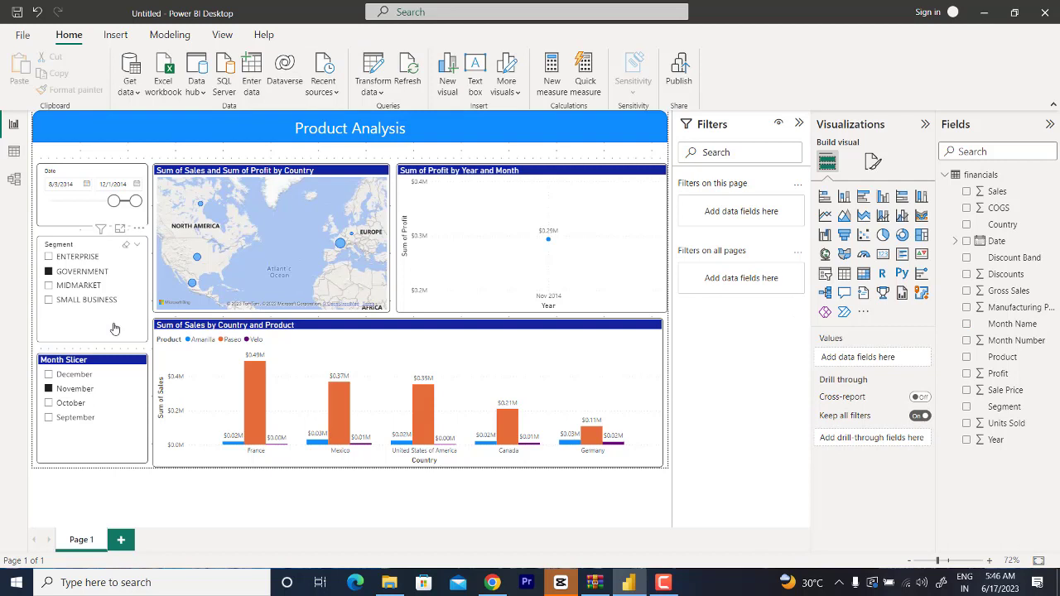
{"action": "left_click", "coordinate": [106, 363]}
{"action": "left_click", "coordinate": [66, 90]}
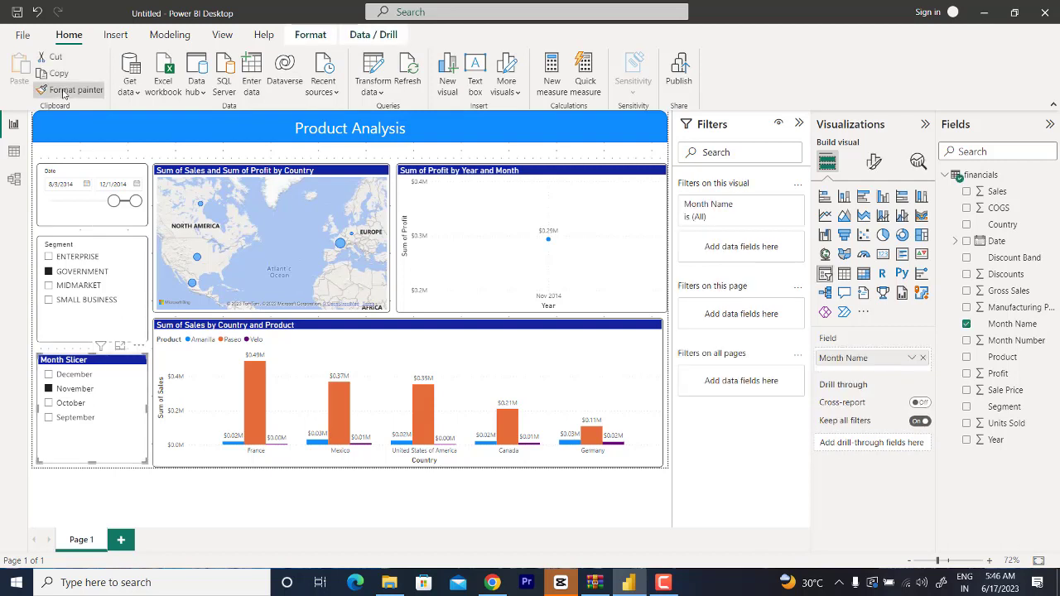
{"action": "left_click", "coordinate": [112, 284]}
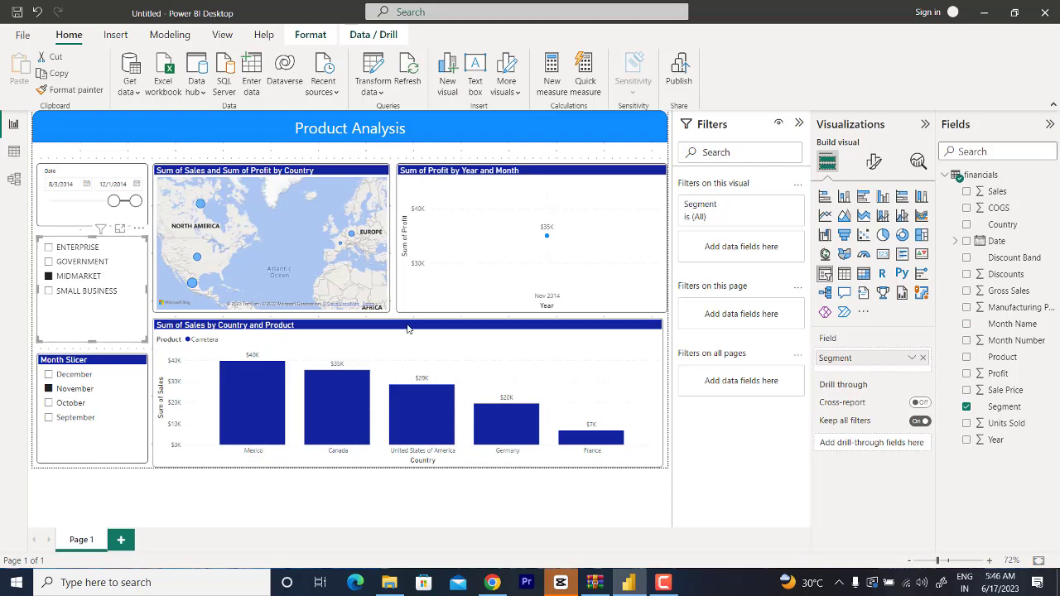
Step: Set the Segment slicer's title text to "Segment Slicer"
{"action": "left_click", "coordinate": [876, 162]}
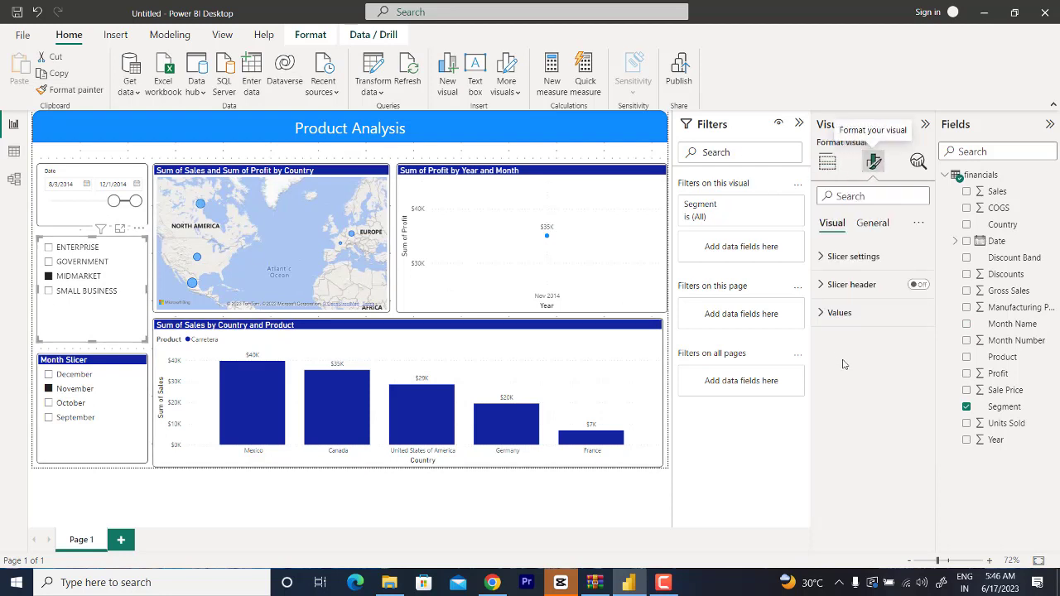
{"action": "left_click", "coordinate": [872, 222]}
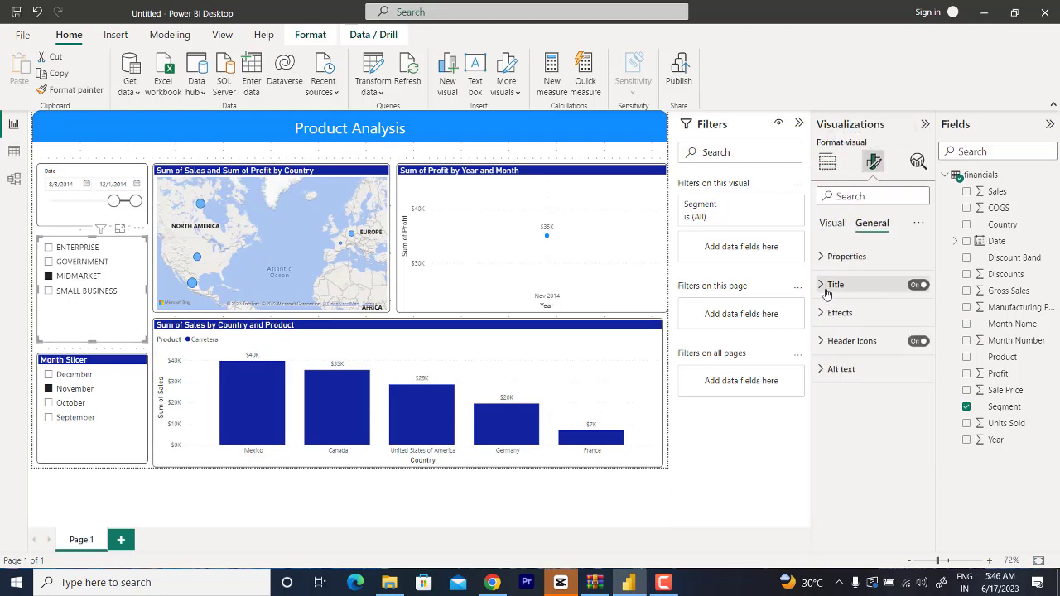
{"action": "left_click", "coordinate": [826, 286]}
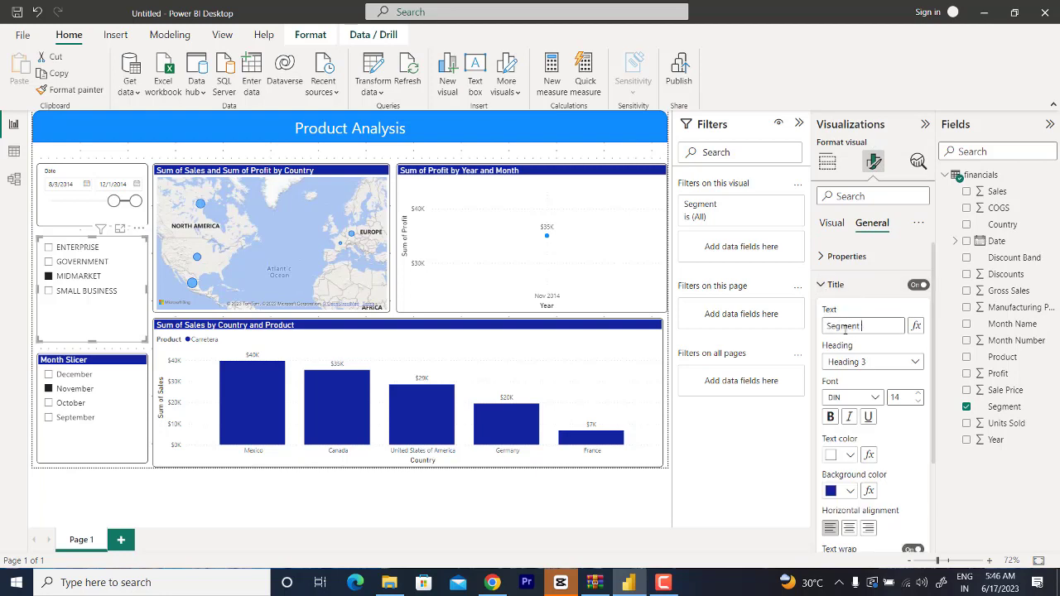
{"action": "type", "text": "Slicer"}
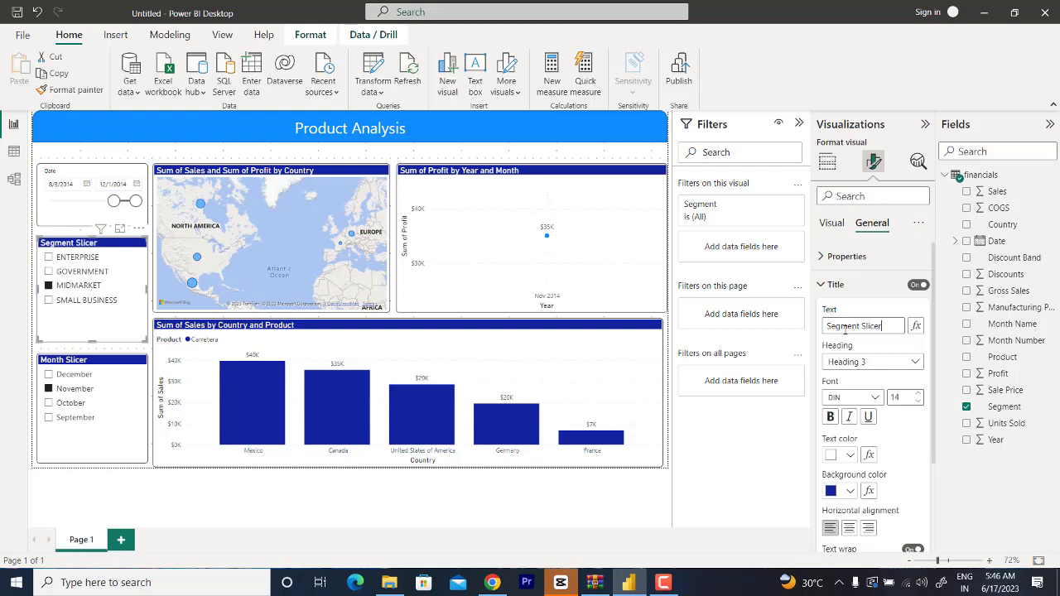
{"action": "left_click", "coordinate": [196, 155]}
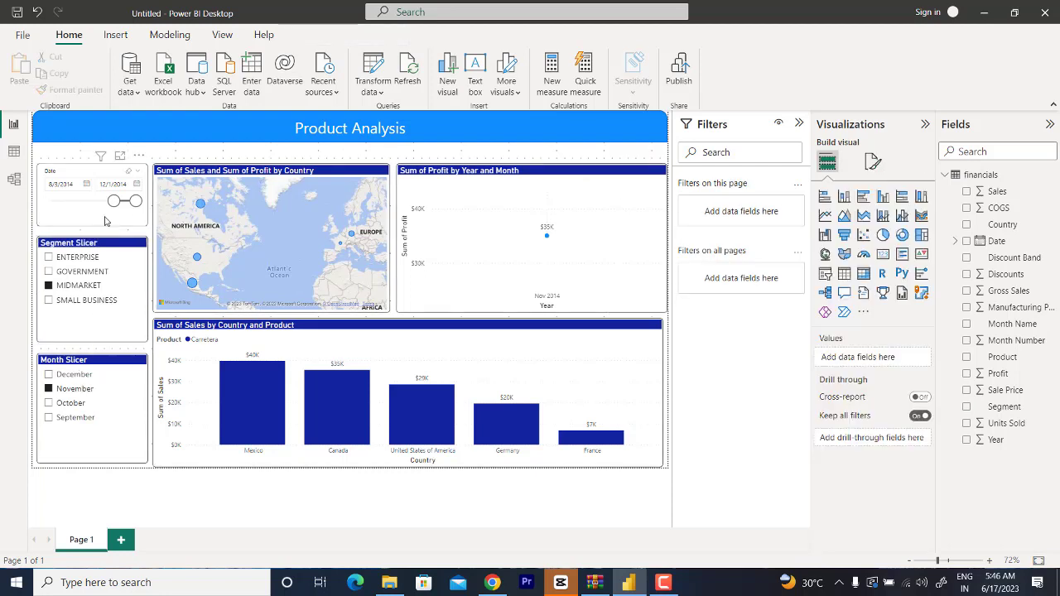
Step: Clear the November and MIDMARKET slicer selections and extend the Date slicer's start back to 9/1/2013
{"action": "left_click", "coordinate": [48, 390]}
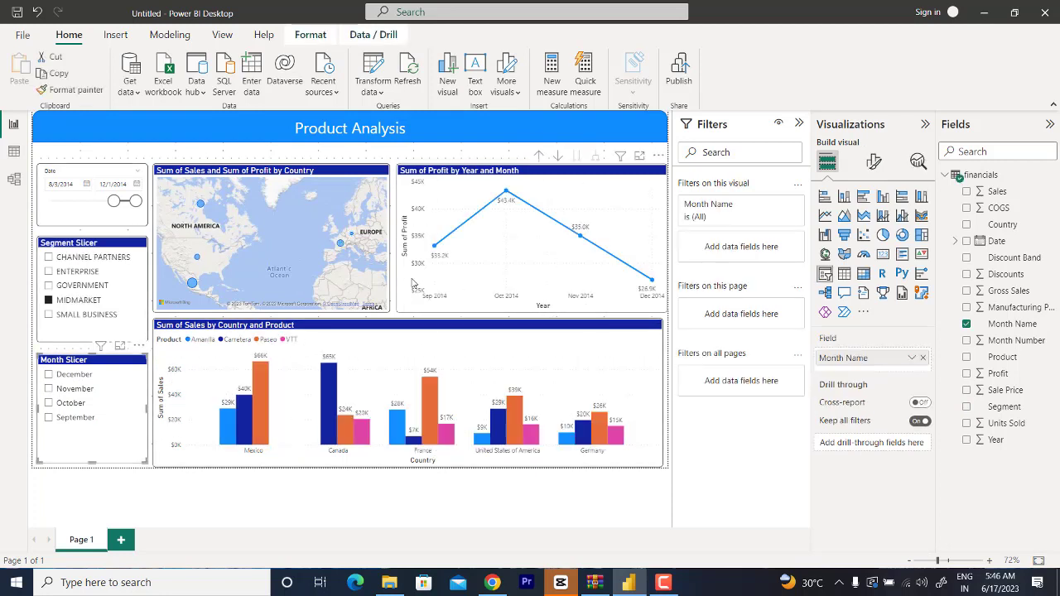
{"action": "left_click", "coordinate": [49, 301]}
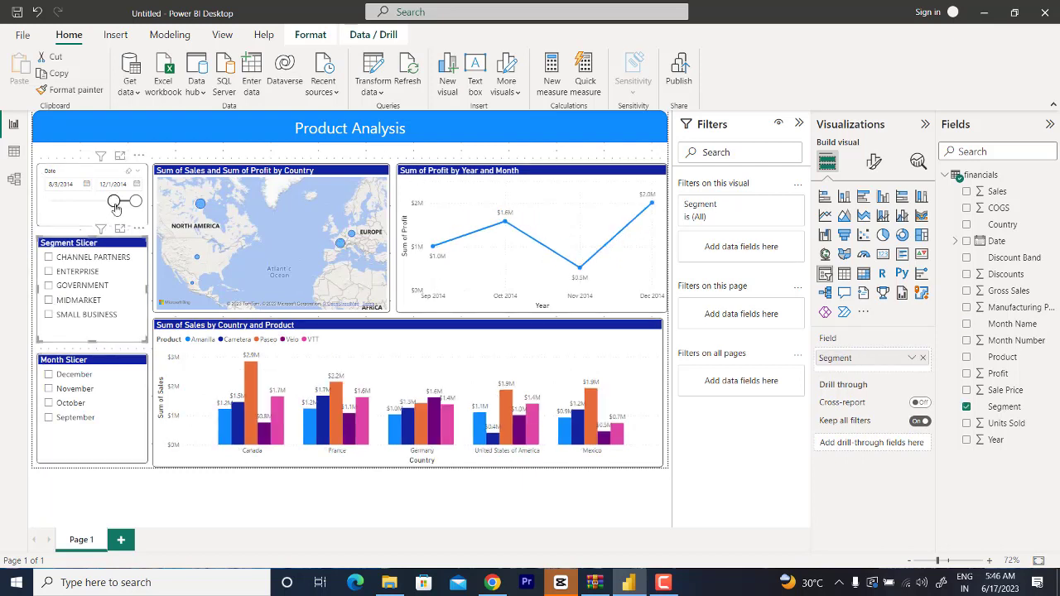
{"action": "left_click_drag", "start_coordinate": [116, 207], "coordinate": [52, 207]}
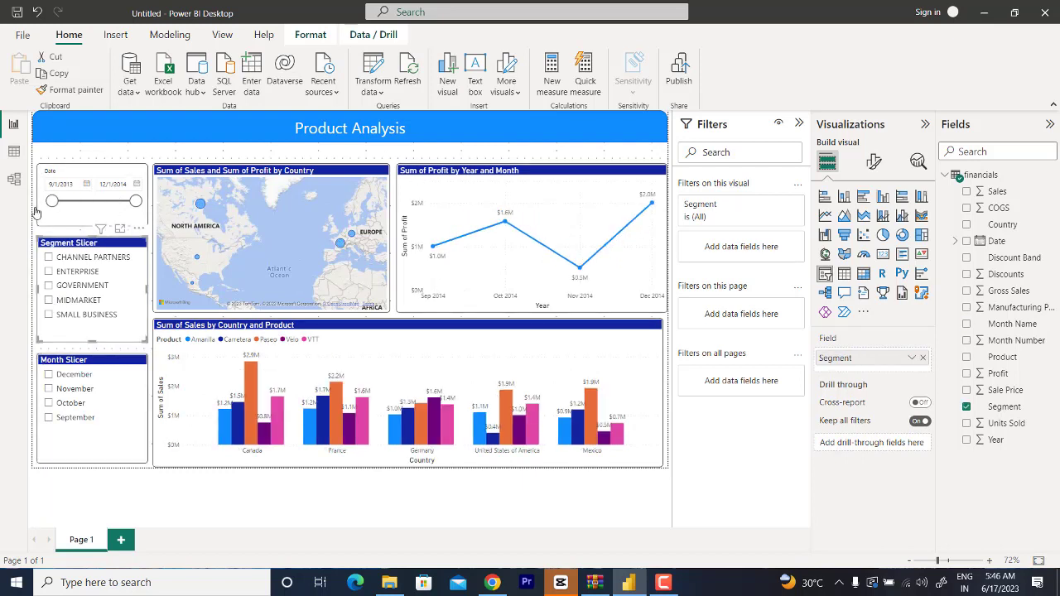
{"action": "left_click", "coordinate": [187, 155]}
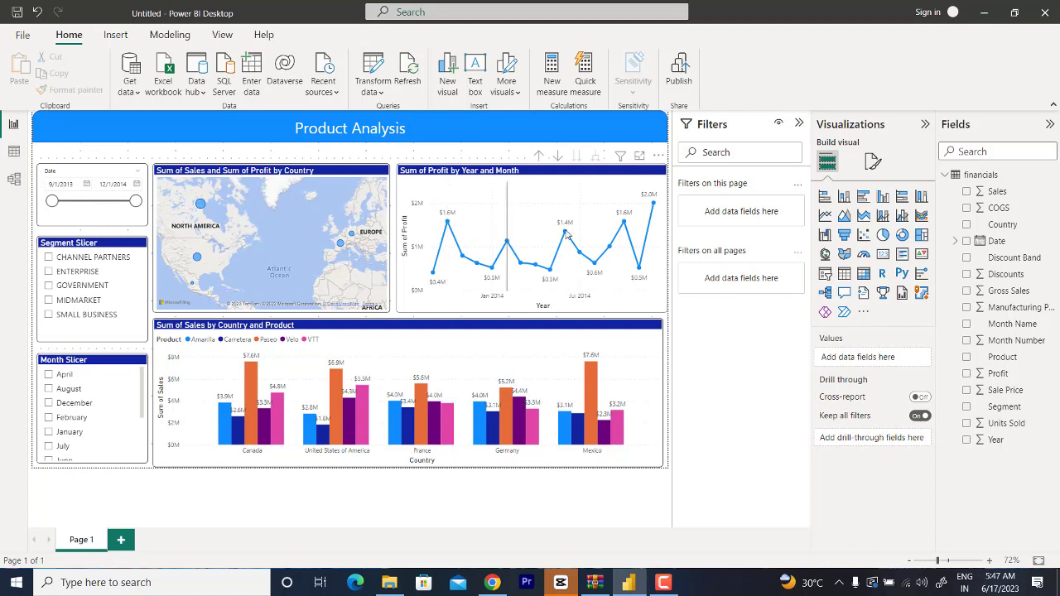
Step: Fine-tune the size of the Sum of Profit by Year and Month chart and collapse the Filters pane
{"action": "left_click", "coordinate": [594, 178]}
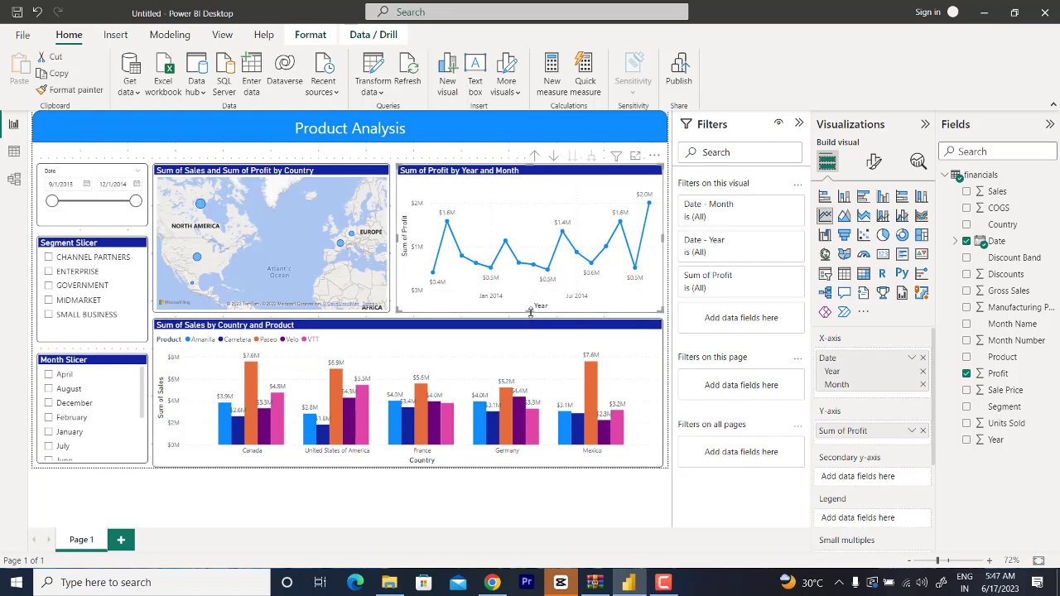
{"action": "left_click_drag", "start_coordinate": [531, 315], "coordinate": [532, 319]}
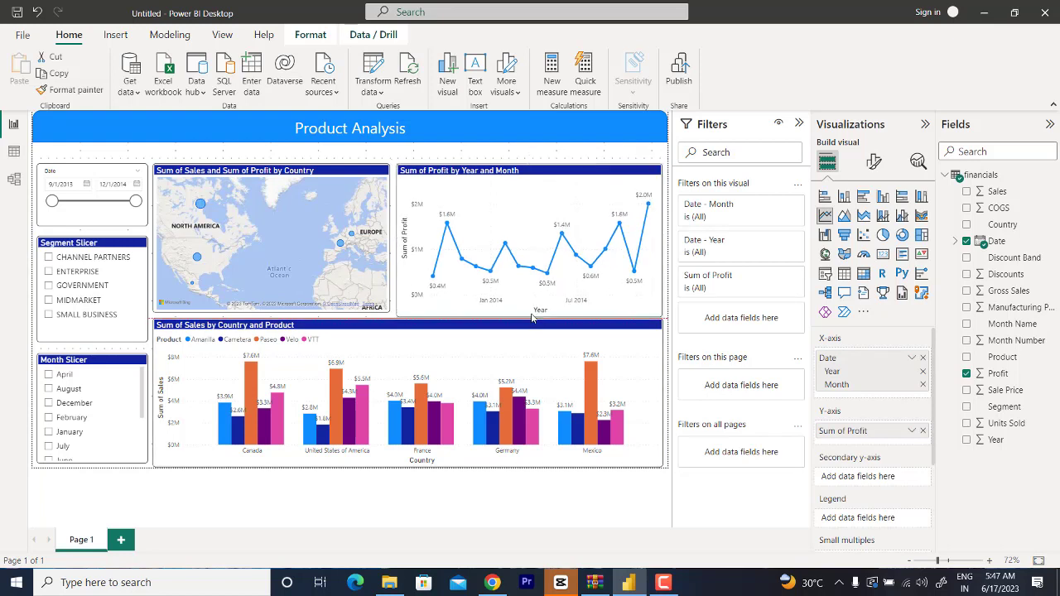
{"action": "left_click", "coordinate": [438, 156]}
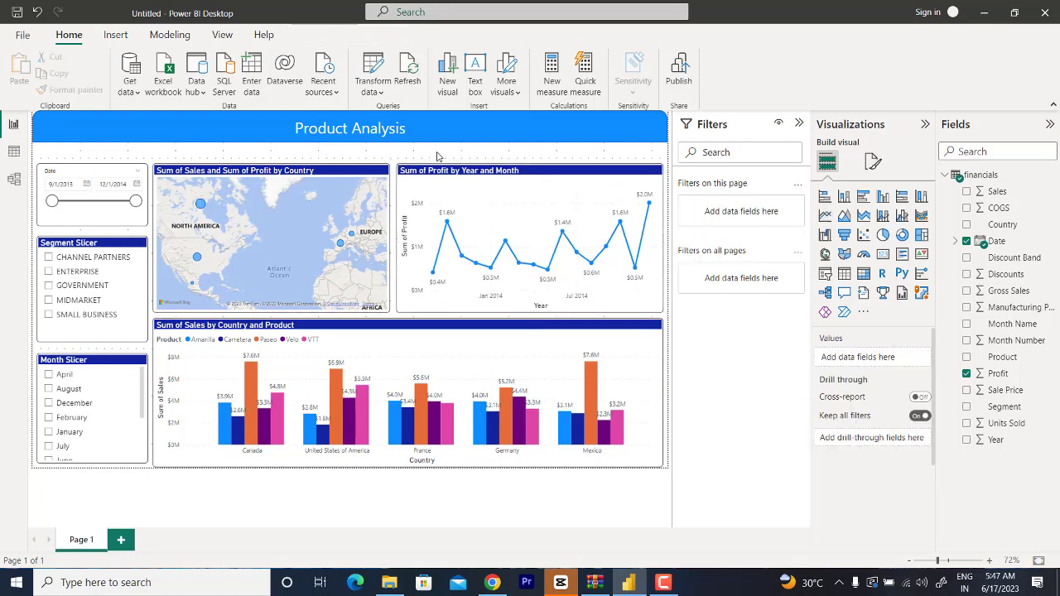
{"action": "left_click", "coordinate": [796, 125]}
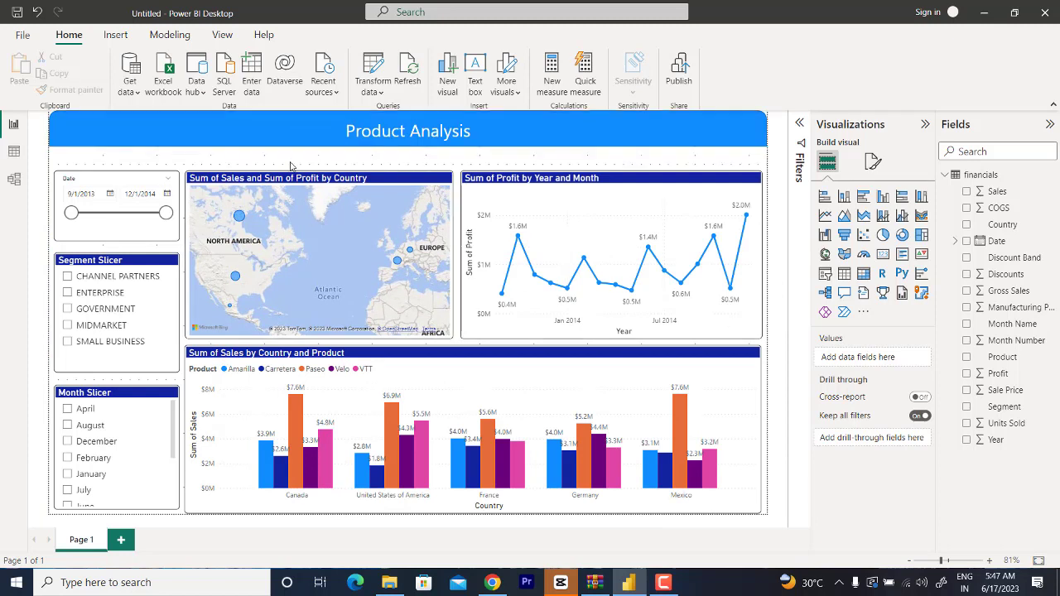
Step: Try the built-in dark blue report theme with the wave-patterned page background
{"action": "left_click", "coordinate": [116, 34]}
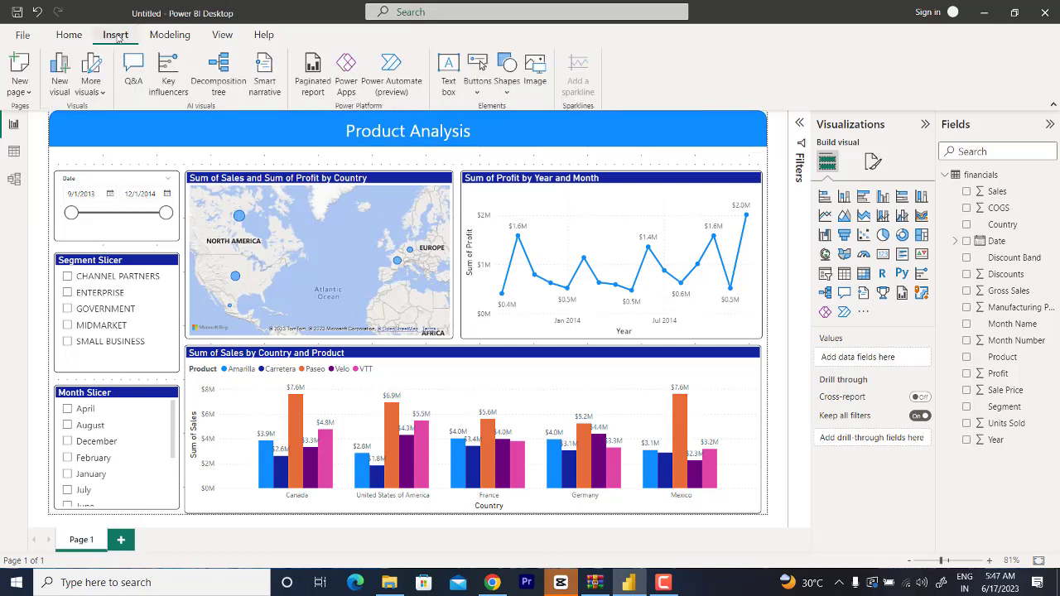
{"action": "left_click", "coordinate": [222, 35]}
{"action": "left_click", "coordinate": [326, 77]}
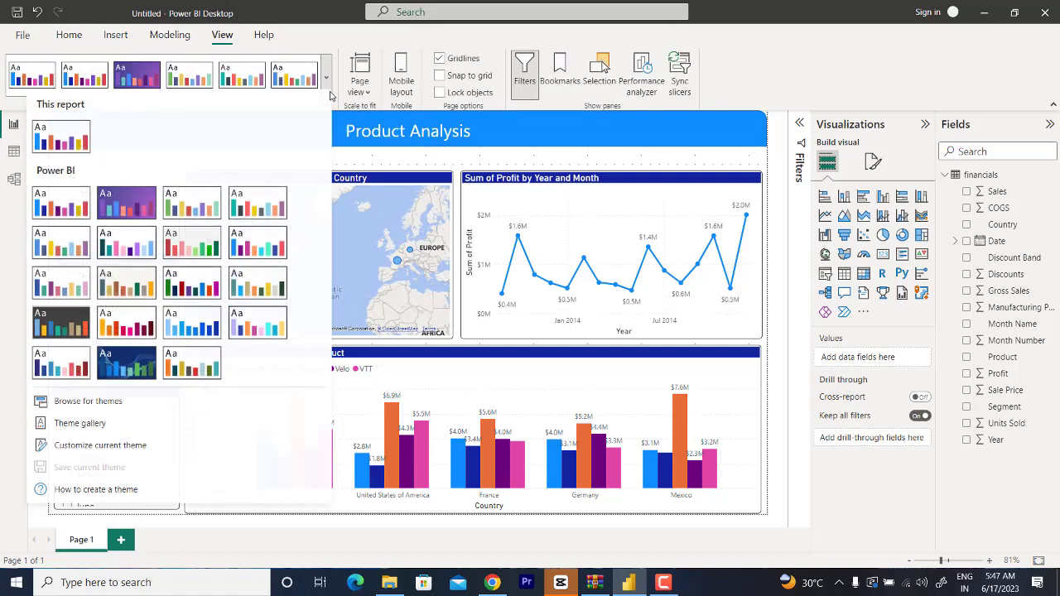
{"action": "left_click", "coordinate": [129, 376]}
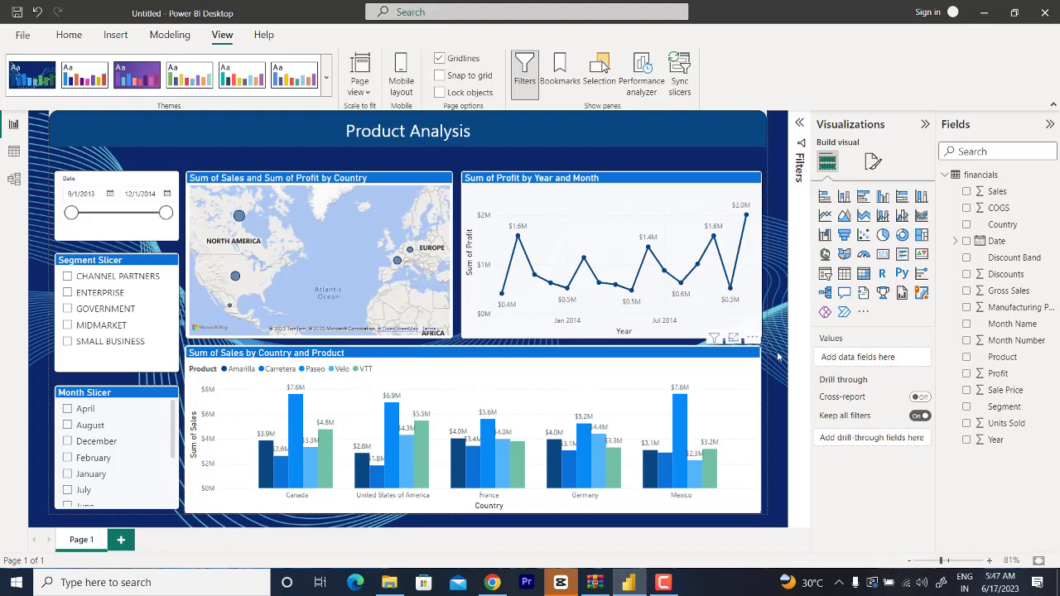
Step: Apply the built-in report theme with the green, navy, yellow, red and light blue palette and collapse the Visualizations pane
{"action": "left_click", "coordinate": [191, 72]}
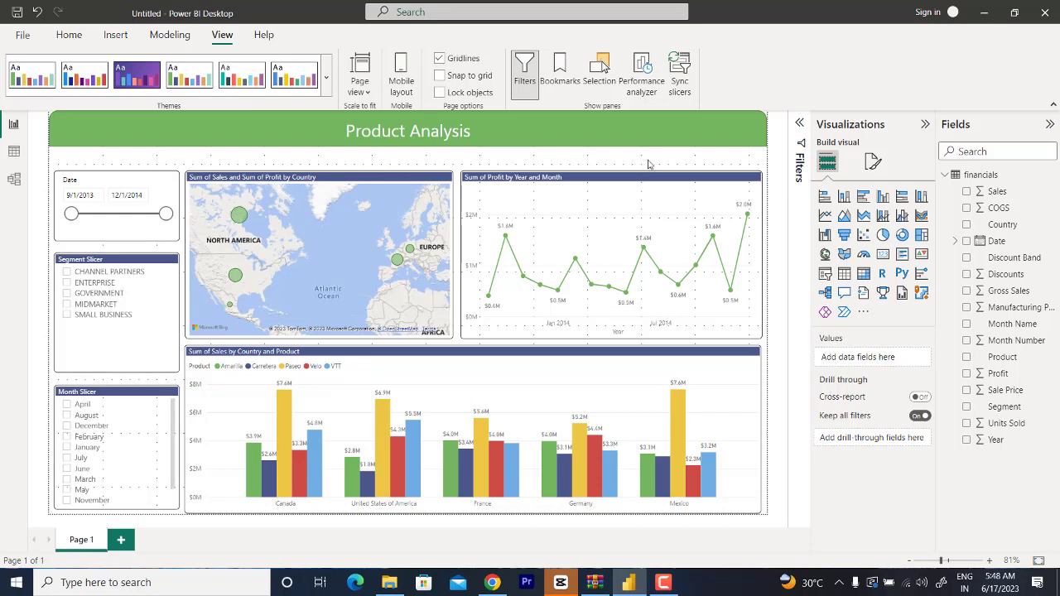
{"action": "left_click", "coordinate": [925, 125]}
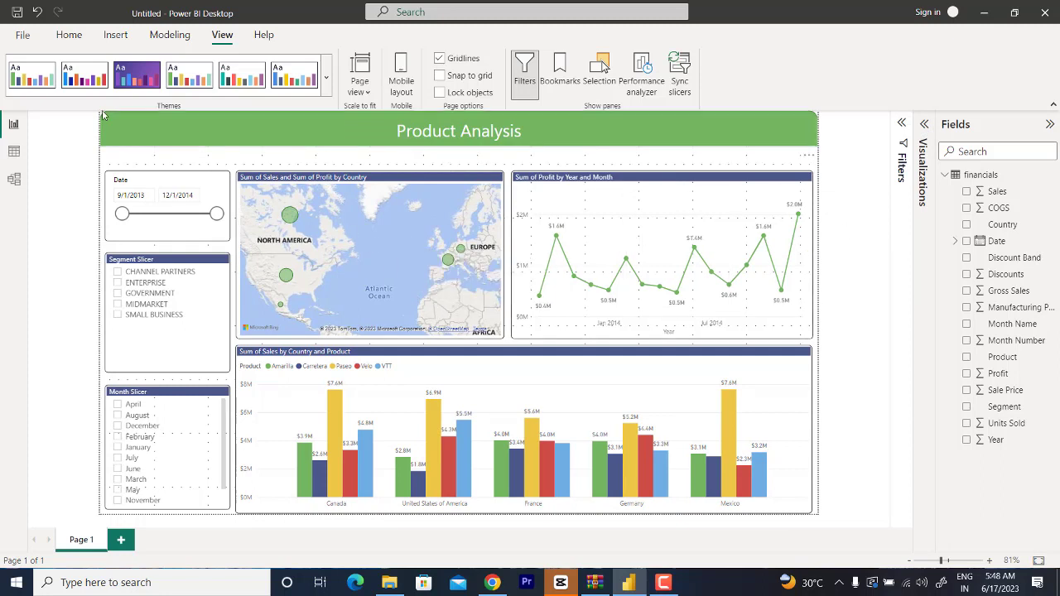
Step: Export the dashboard report to PDF and close the exported file in Adobe Acrobat
{"action": "left_click", "coordinate": [22, 36]}
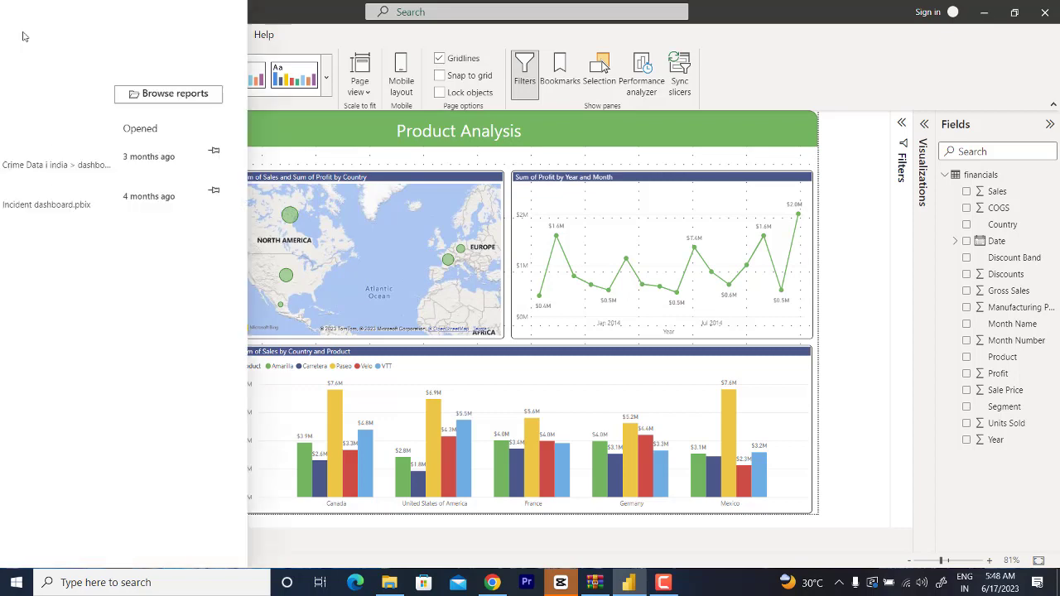
{"action": "left_click", "coordinate": [33, 201]}
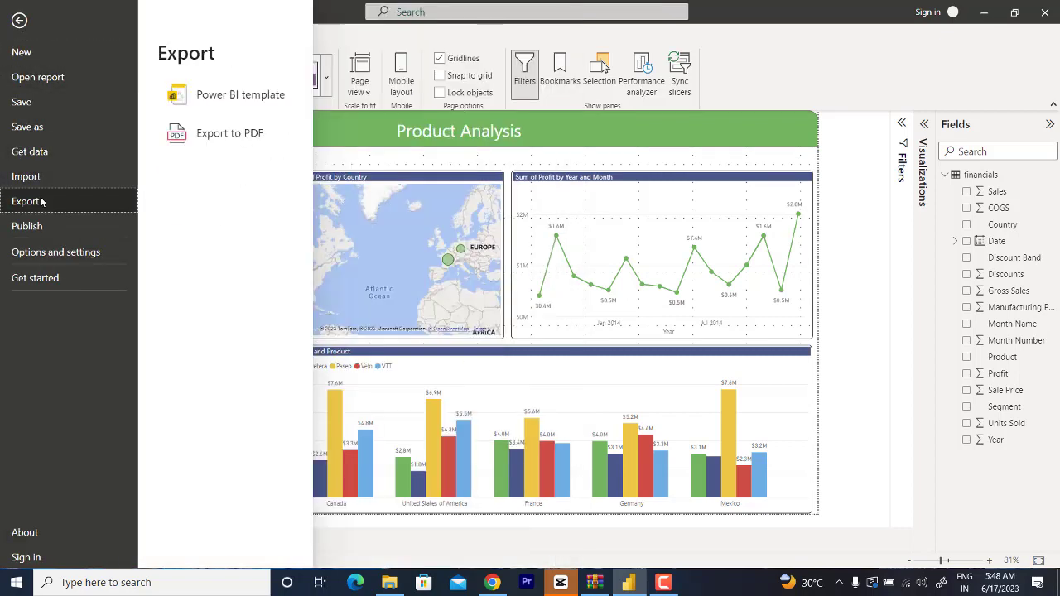
{"action": "left_click", "coordinate": [198, 143]}
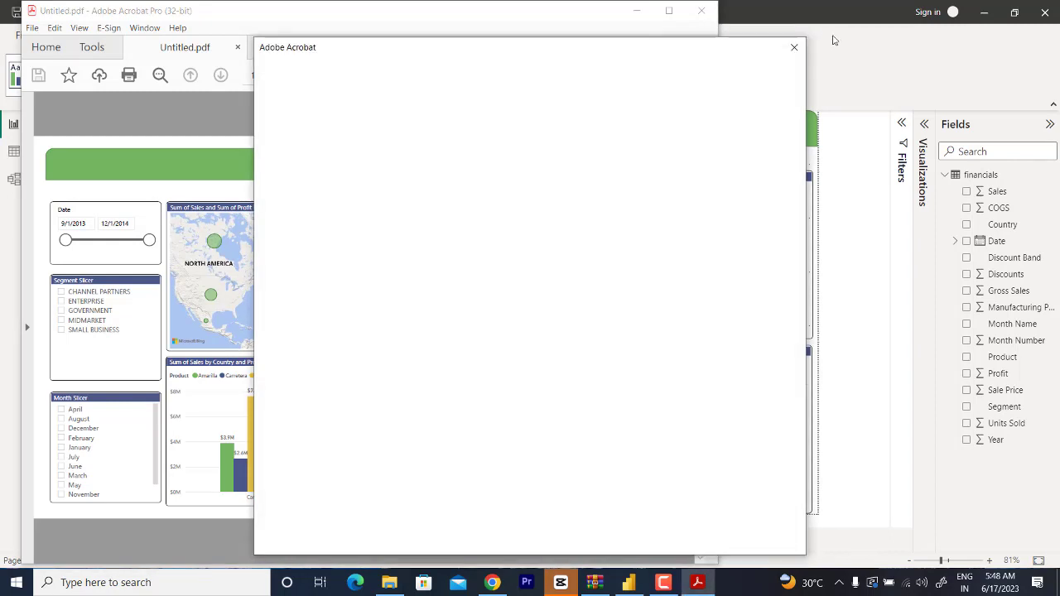
{"action": "left_click", "coordinate": [792, 51]}
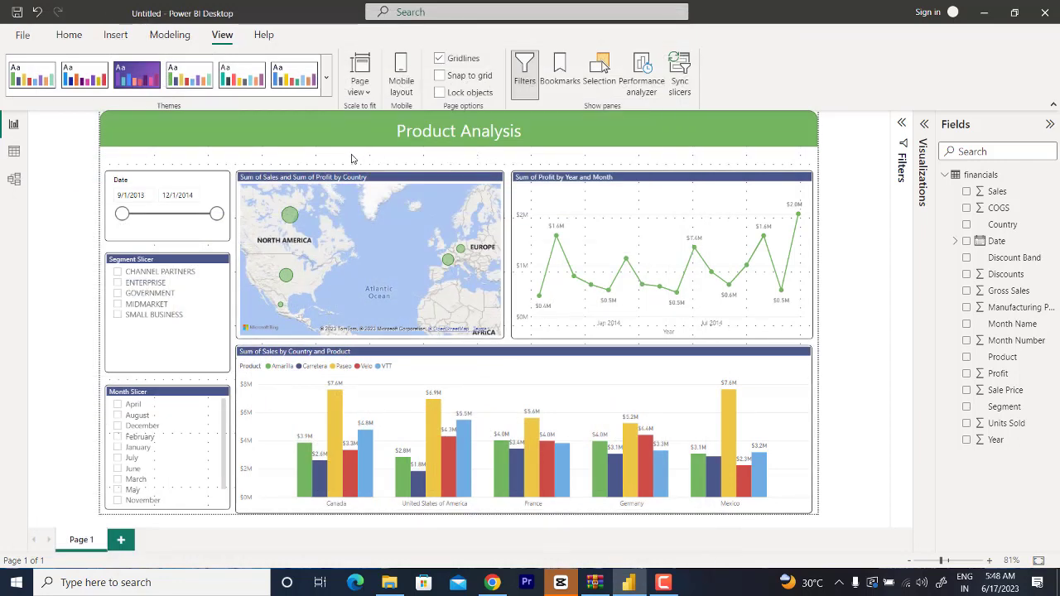
Step: Turn off the gridlines on the report page
{"action": "left_click", "coordinate": [440, 59]}
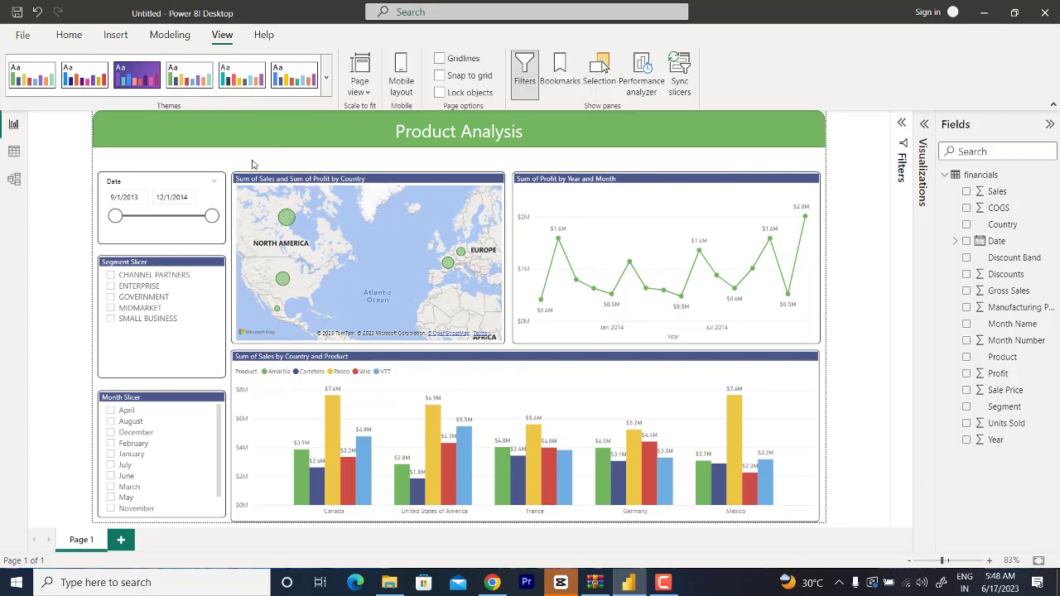
{"action": "left_click", "coordinate": [169, 35]}
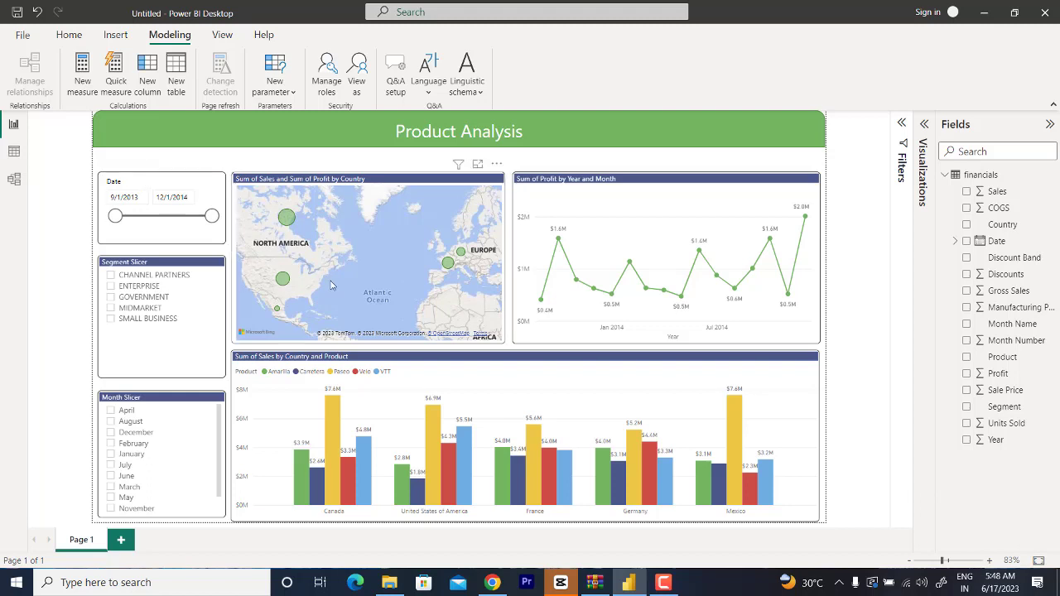
{"action": "left_click", "coordinate": [109, 37]}
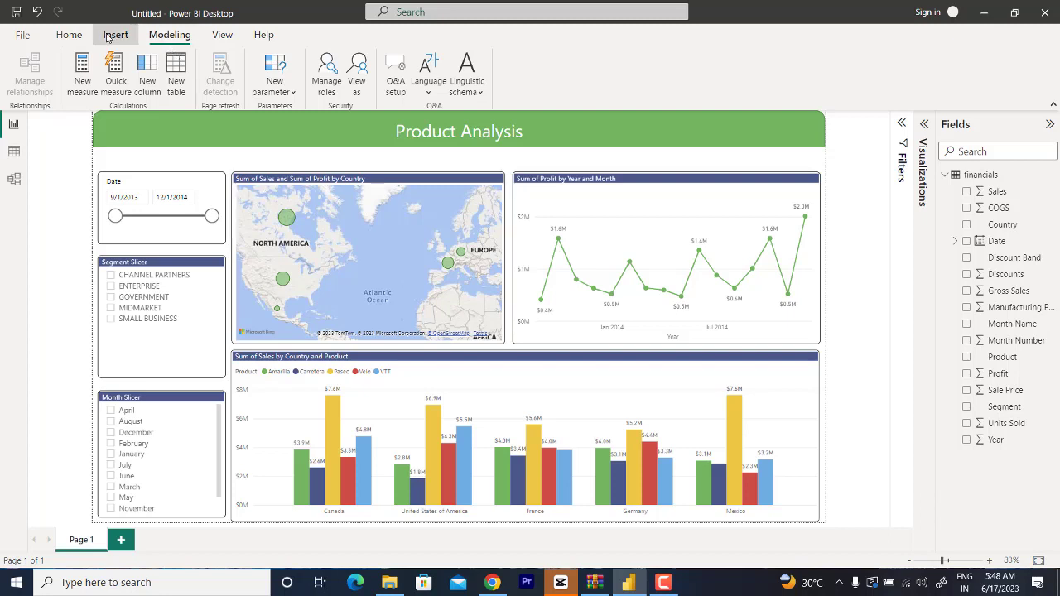
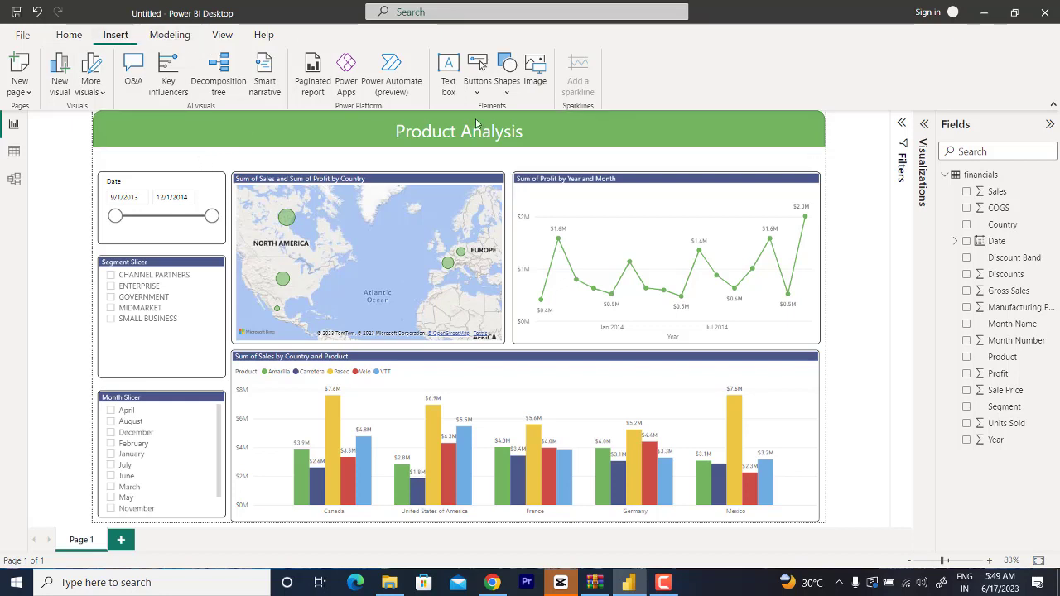
Step: Insert a Reset button and place it in the gap between the title banner and the Date slicer
{"action": "left_click", "coordinate": [477, 79]}
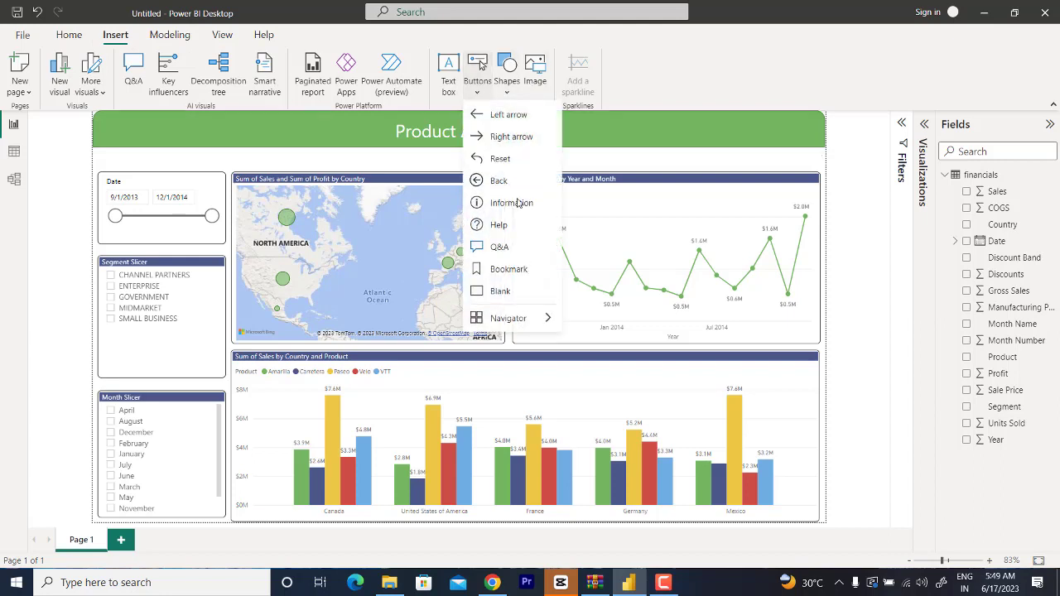
{"action": "left_click", "coordinate": [500, 159]}
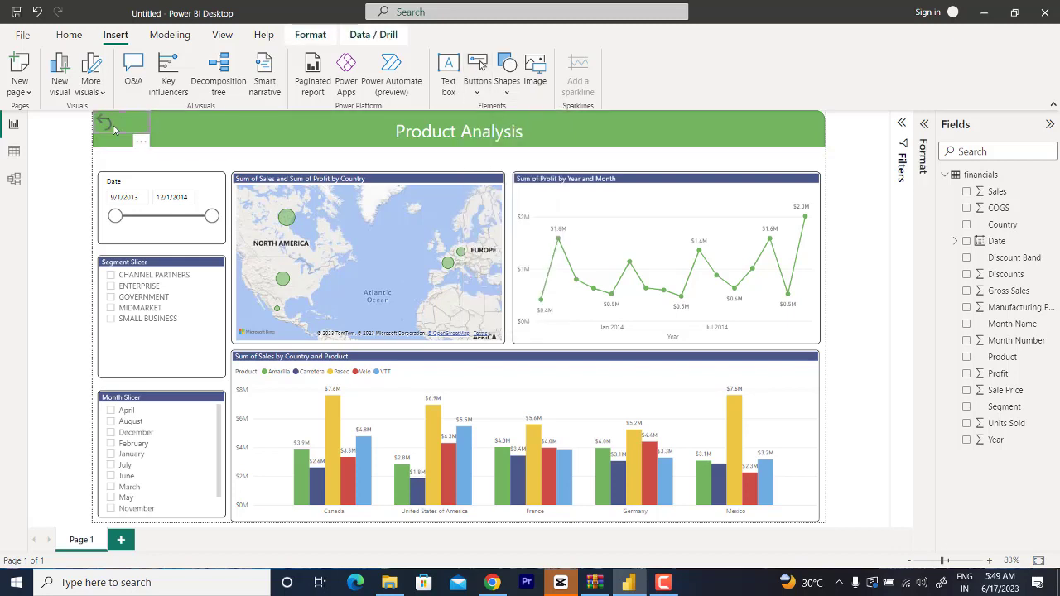
{"action": "left_click_drag", "start_coordinate": [114, 129], "coordinate": [110, 162]}
{"action": "left_click", "coordinate": [170, 166]}
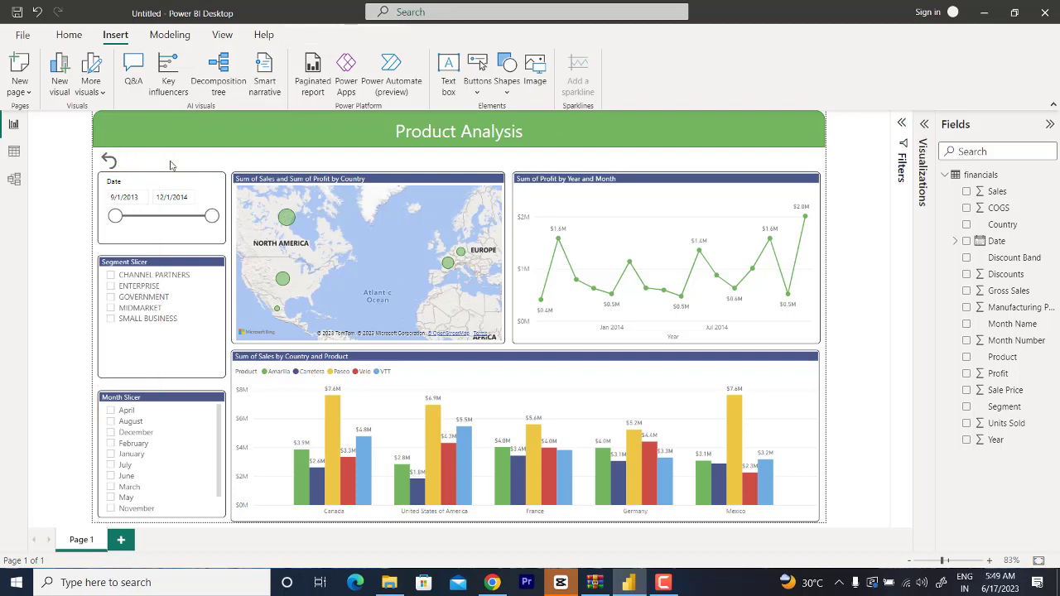
Step: Turn on the Reset button's action and review the available action types
{"action": "left_click", "coordinate": [110, 162]}
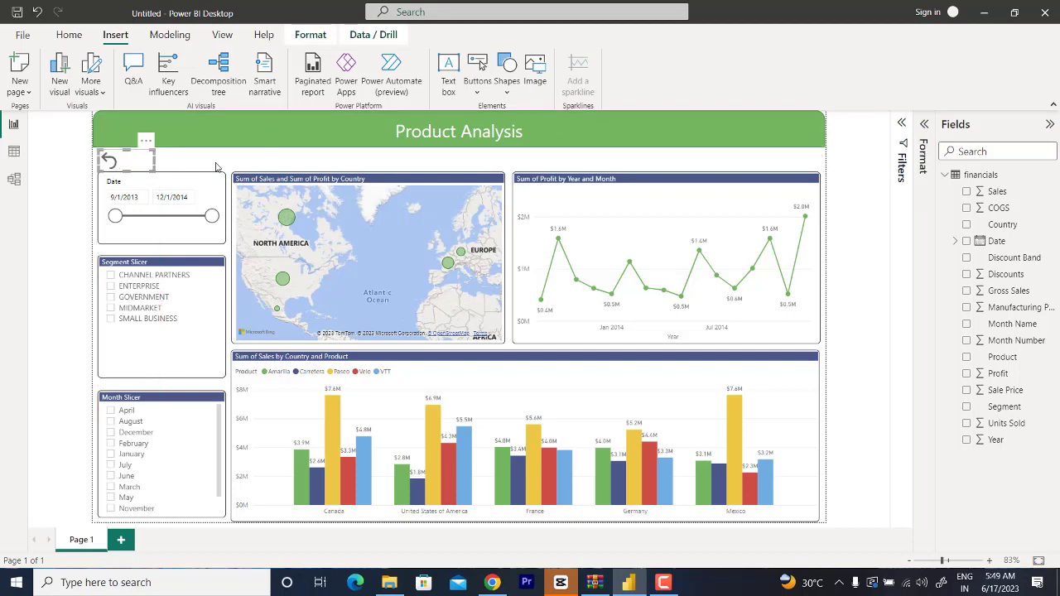
{"action": "left_click", "coordinate": [924, 124]}
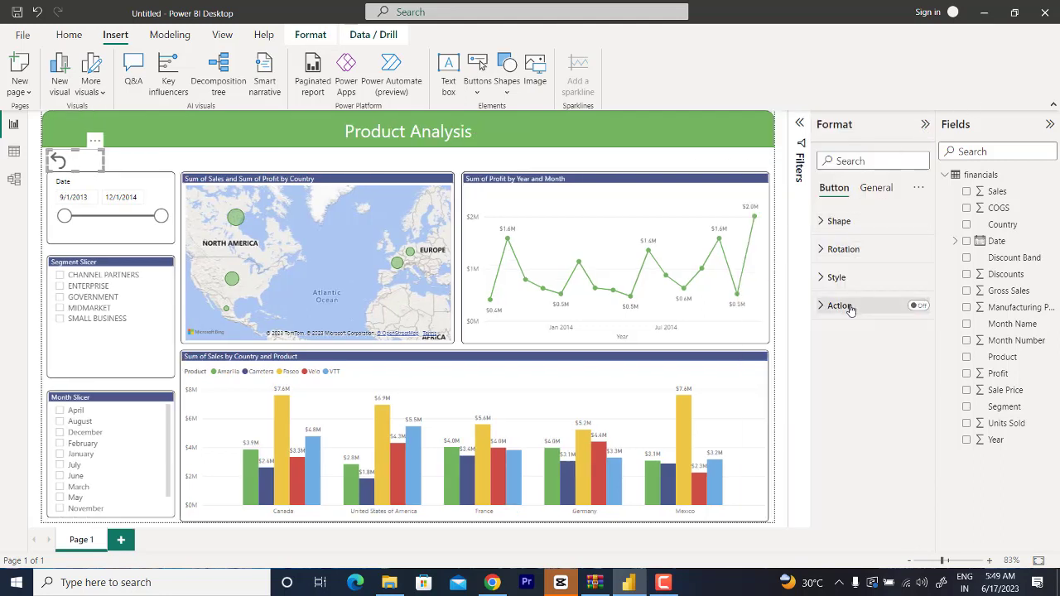
{"action": "left_click", "coordinate": [849, 309]}
{"action": "left_click", "coordinate": [921, 306]}
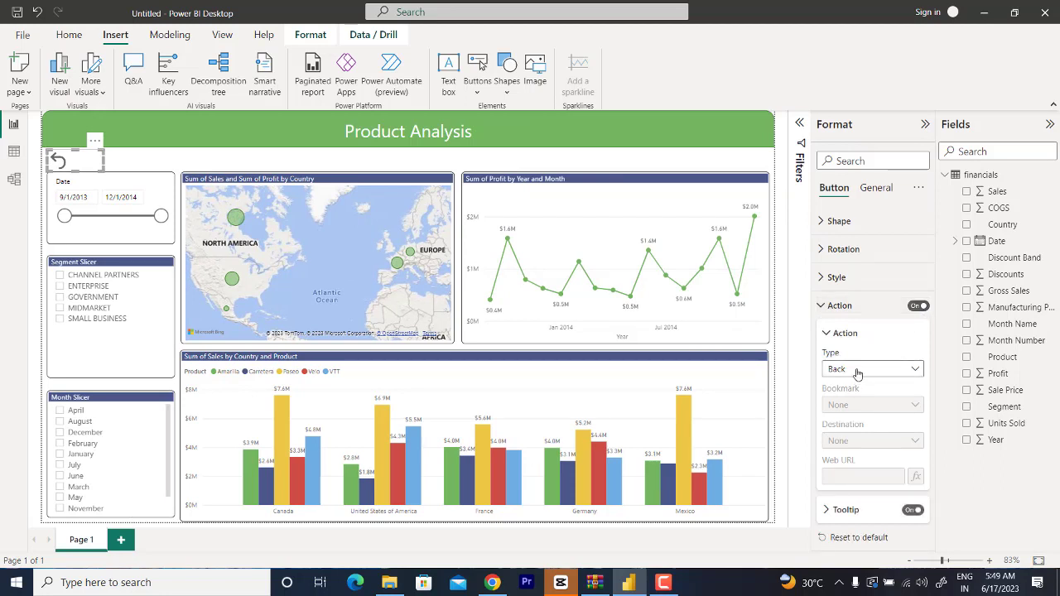
{"action": "left_click", "coordinate": [854, 372]}
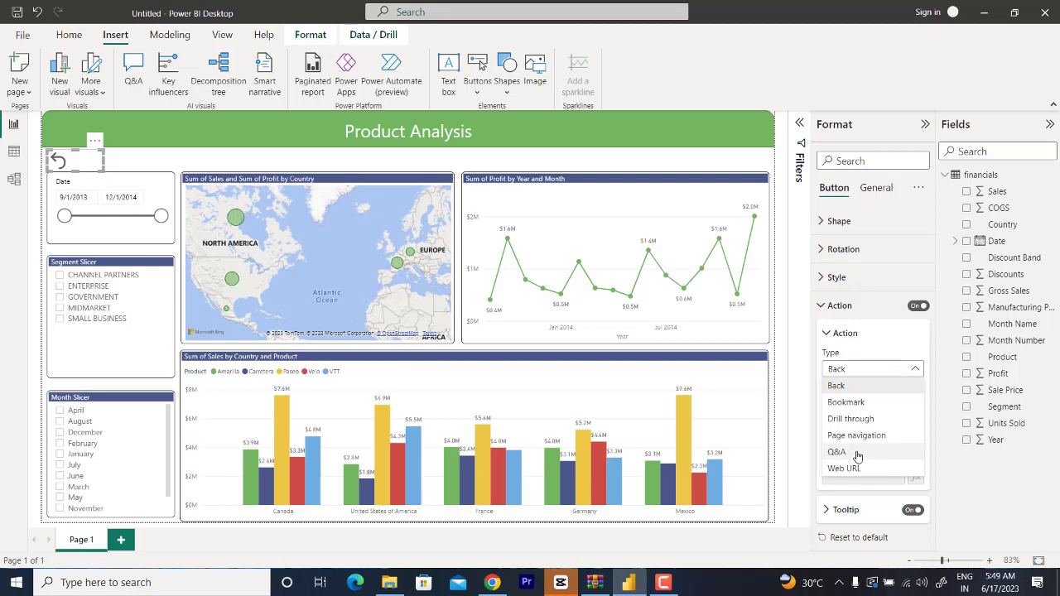
{"action": "left_click", "coordinate": [880, 349]}
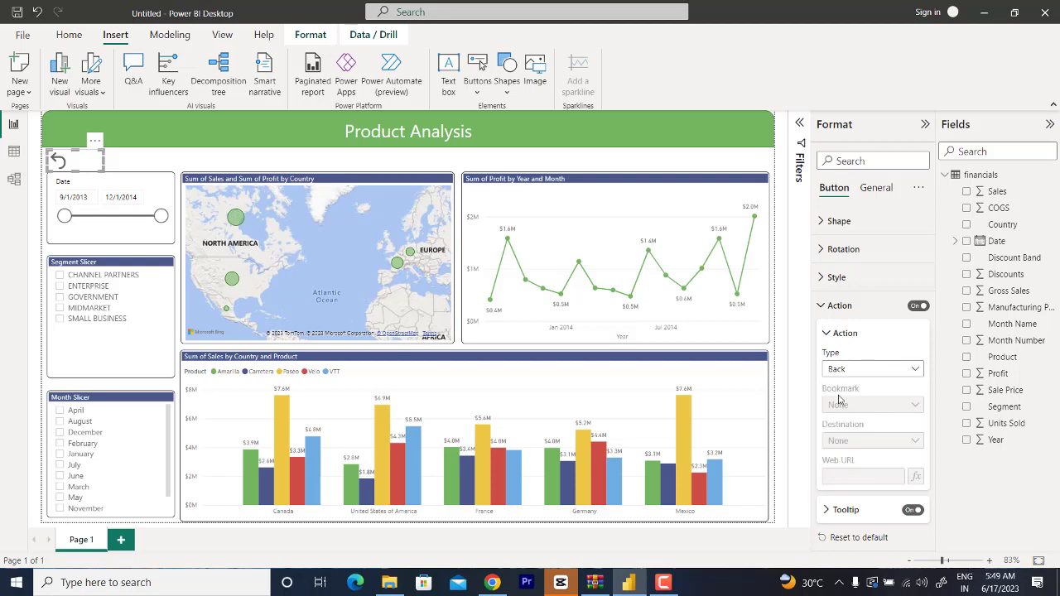
{"action": "left_click", "coordinate": [257, 159]}
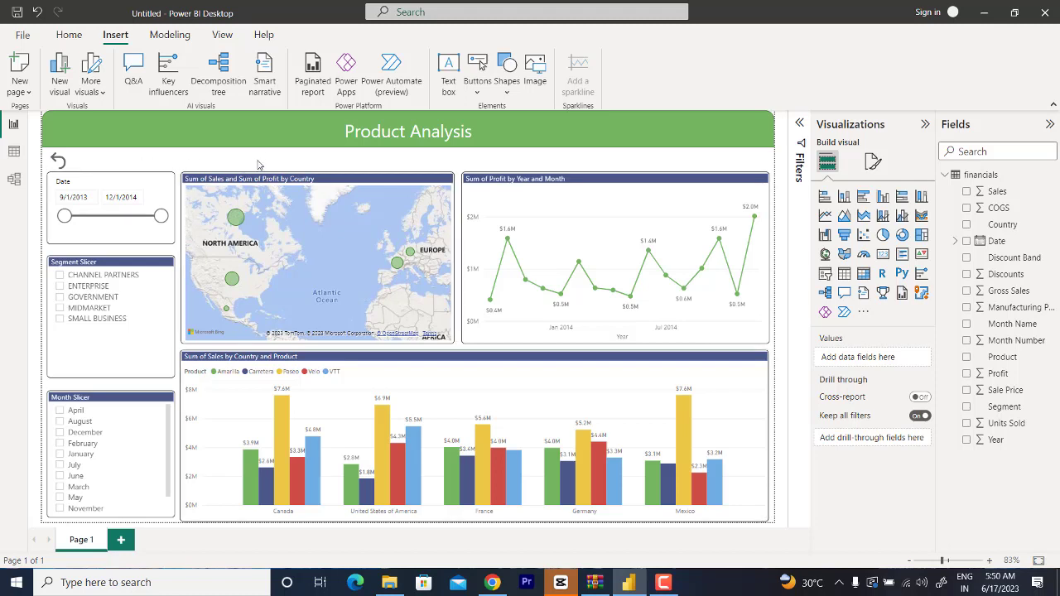
Step: Add a bookmark of the report page with no slicer selections and name it Clear Slicers
{"action": "left_click", "coordinate": [220, 37]}
{"action": "left_click", "coordinate": [560, 69]}
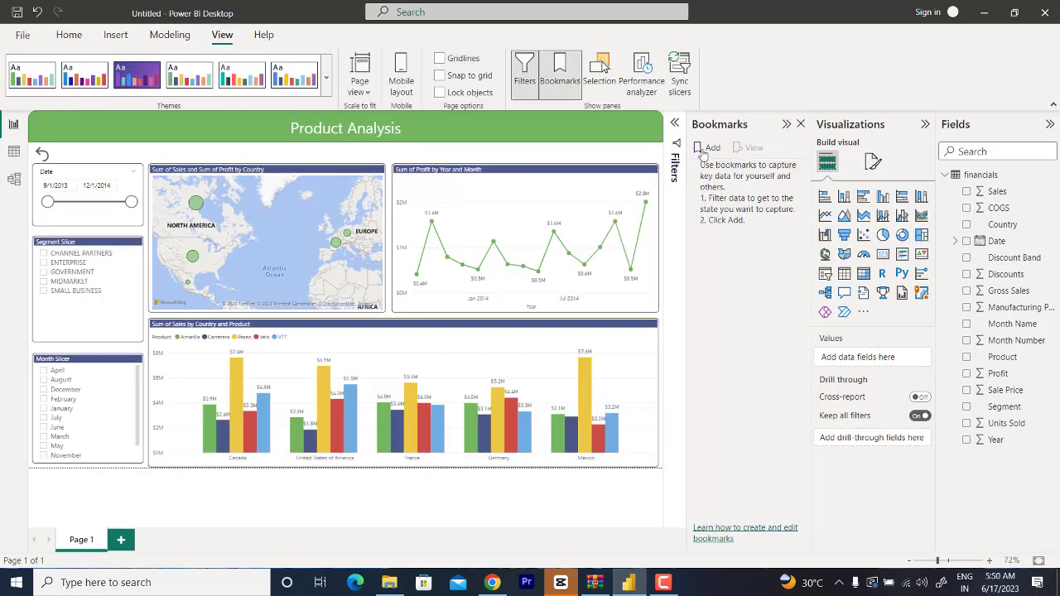
{"action": "left_click", "coordinate": [704, 148]}
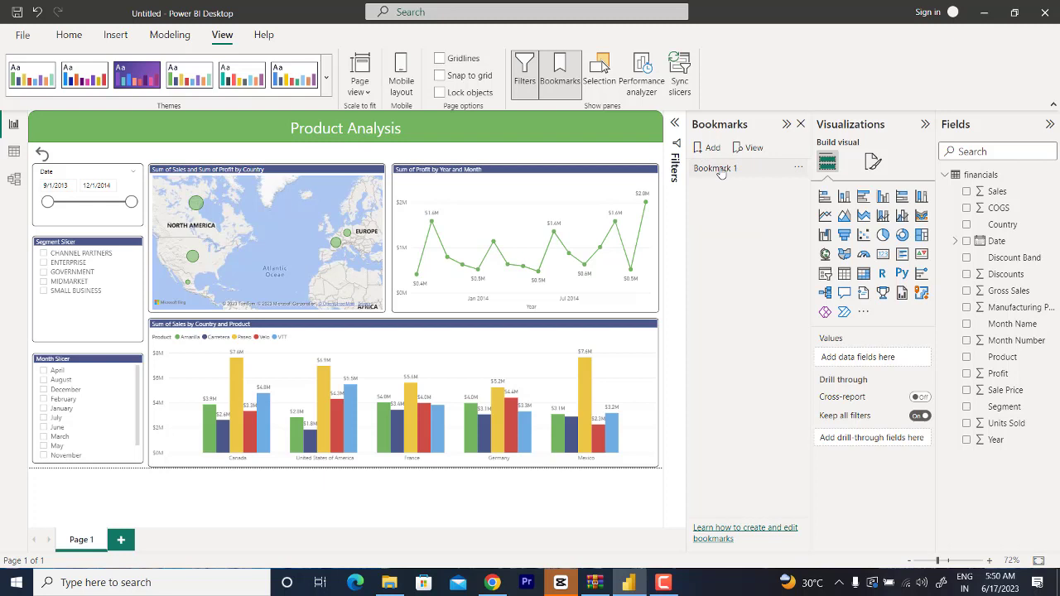
{"action": "double_click", "coordinate": [719, 170]}
{"action": "type", "text": "Clear Slicers"}
{"action": "key", "text": "Return"}
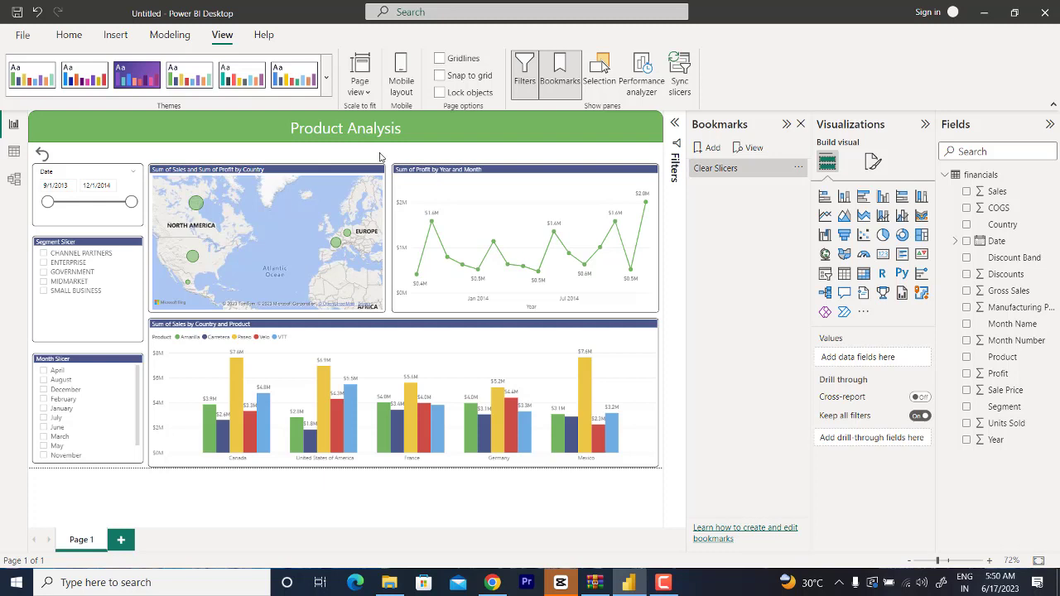
Step: Set the Reset button's action type to Bookmark and its target to Clear Slicers
{"action": "left_click", "coordinate": [41, 153]}
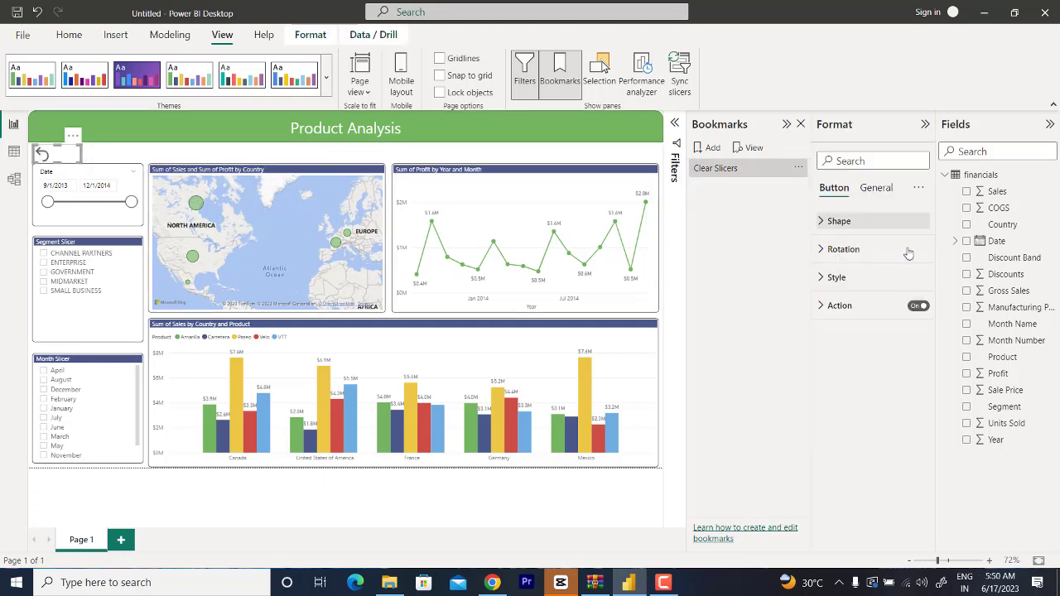
{"action": "left_click", "coordinate": [895, 306]}
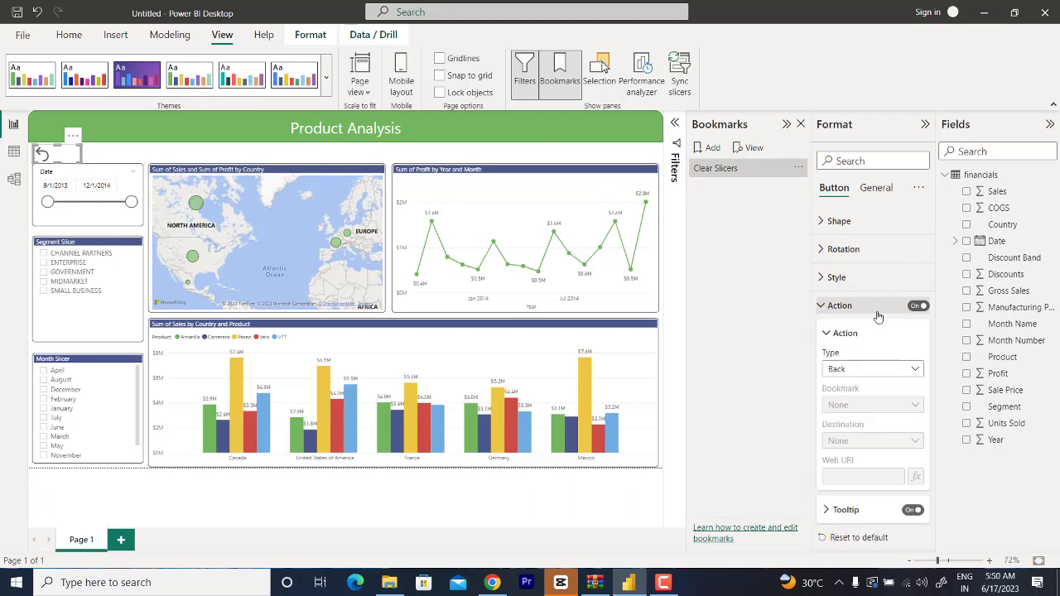
{"action": "left_click", "coordinate": [872, 377]}
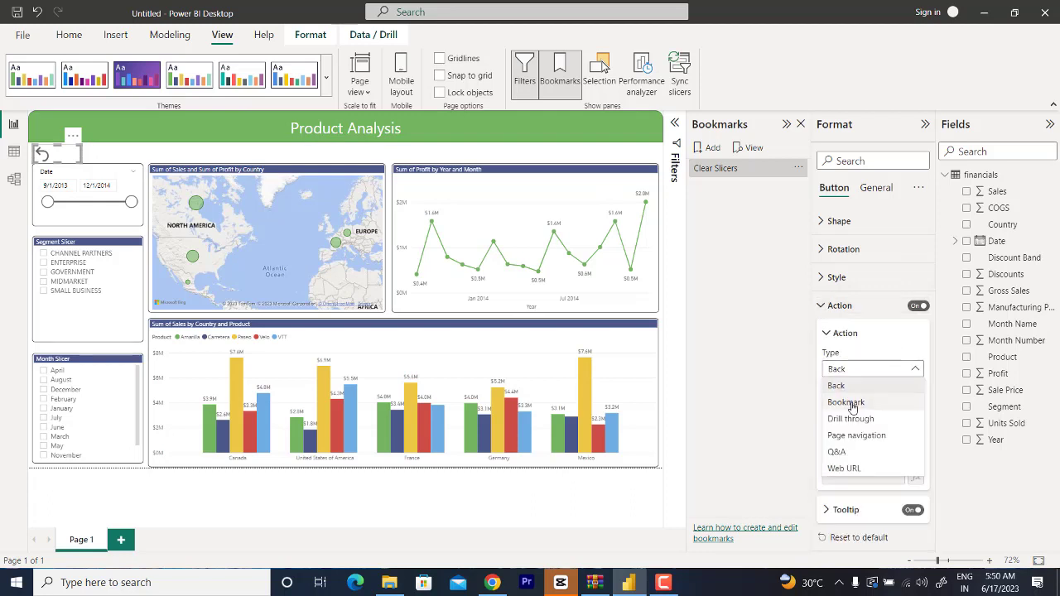
{"action": "left_click", "coordinate": [852, 404]}
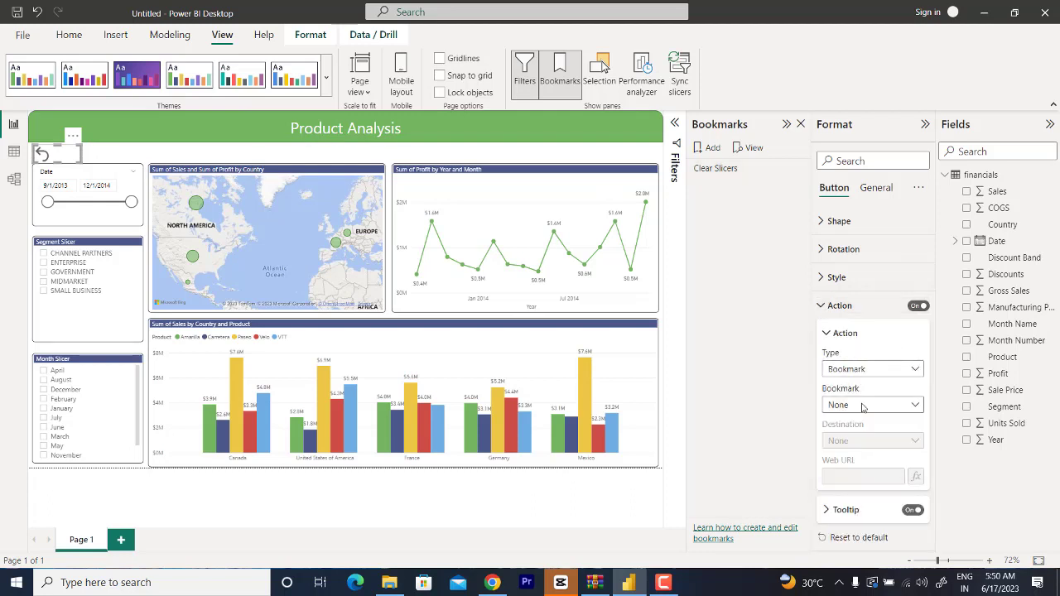
{"action": "left_click", "coordinate": [855, 410]}
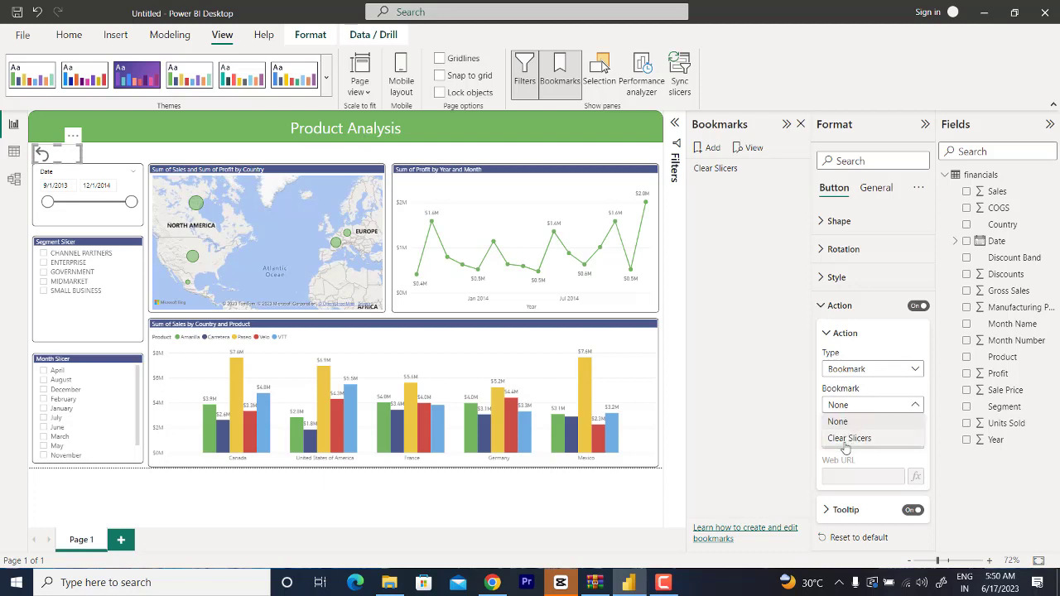
{"action": "left_click", "coordinate": [843, 443]}
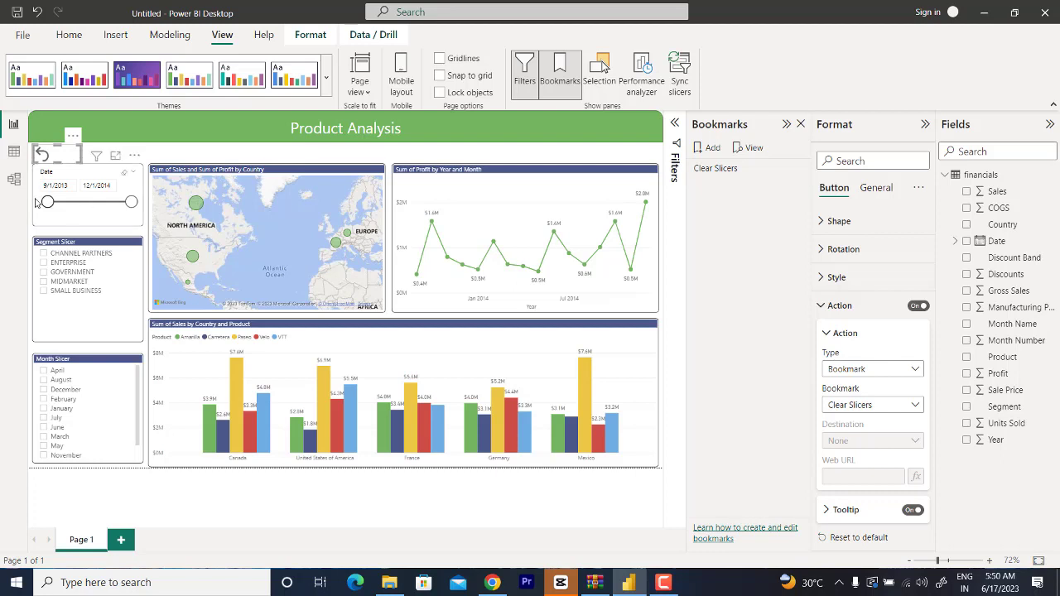
Step: Test the Reset button on the ENTERPRISE segment filter, and again with dates from 7/14/2014, MIDMARKET and November selected
{"action": "left_click", "coordinate": [52, 263]}
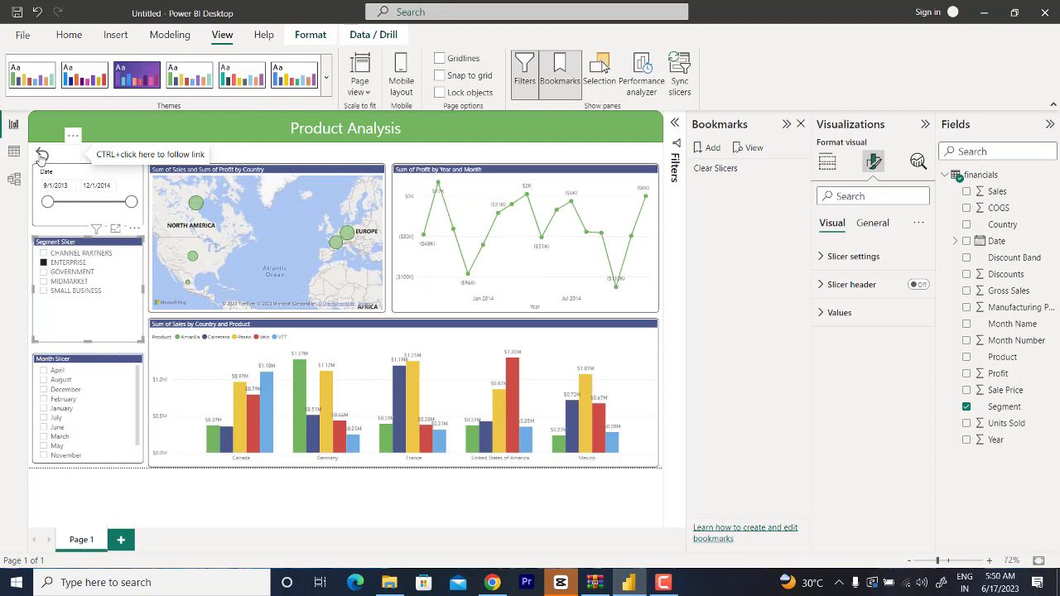
{"action": "left_click", "coordinate": [43, 155], "text": "ctrl"}
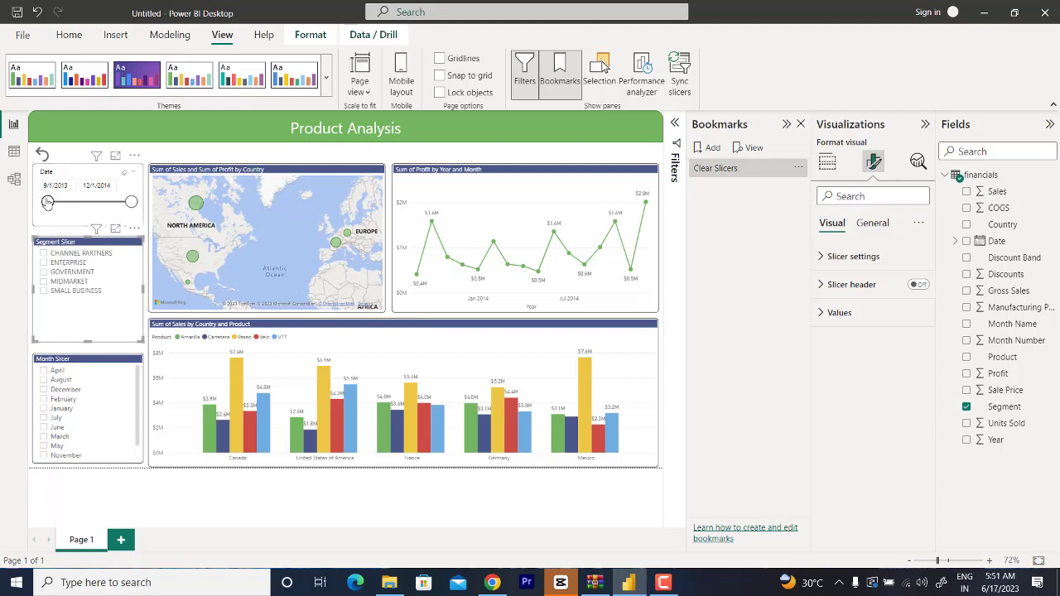
{"action": "left_click_drag", "start_coordinate": [47, 202], "coordinate": [106, 210]}
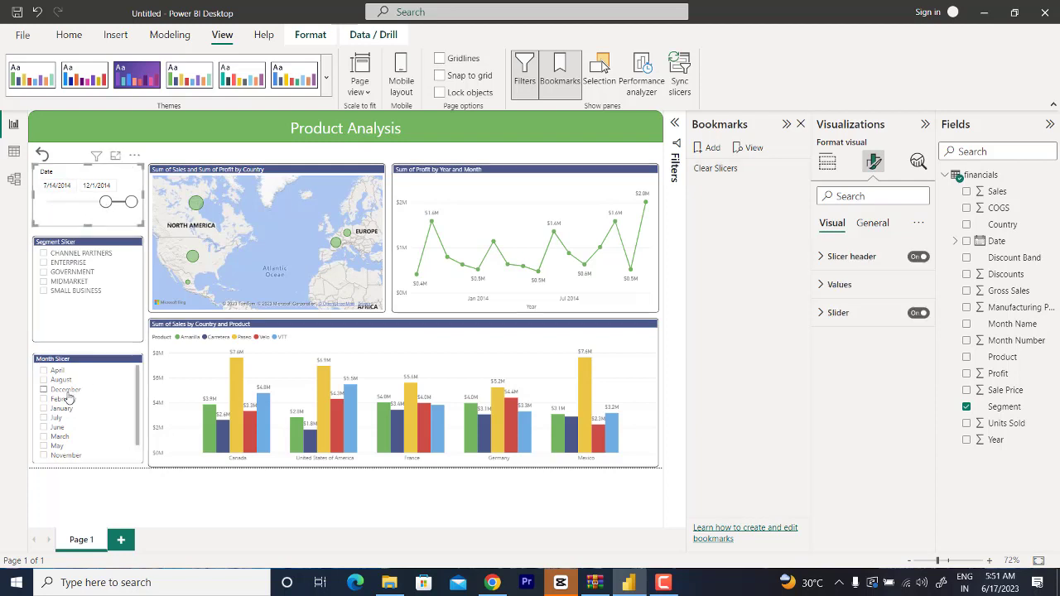
{"action": "left_click", "coordinate": [69, 395]}
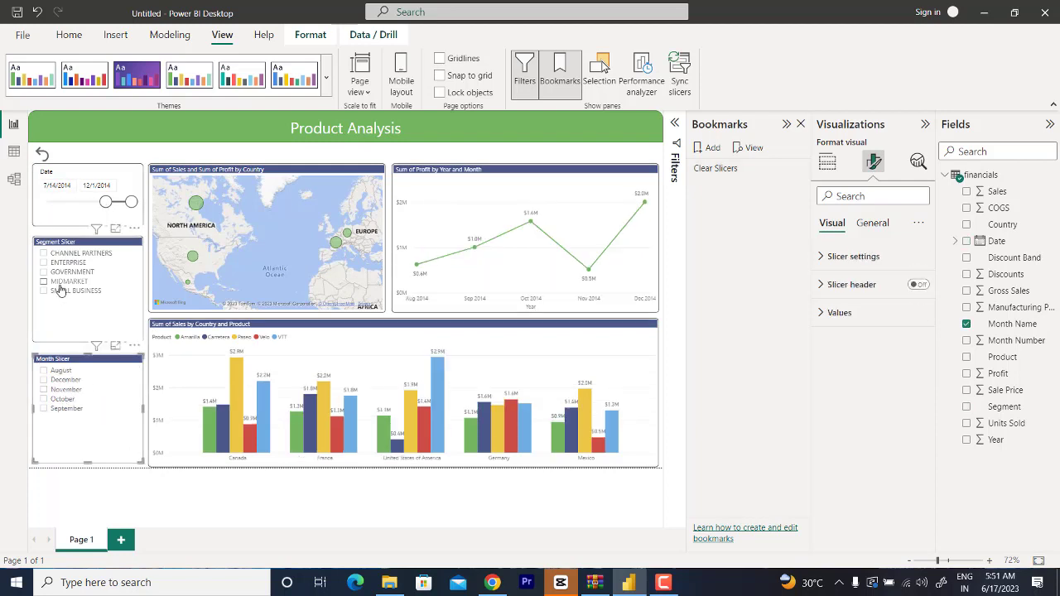
{"action": "left_click", "coordinate": [59, 284]}
{"action": "left_click", "coordinate": [58, 388]}
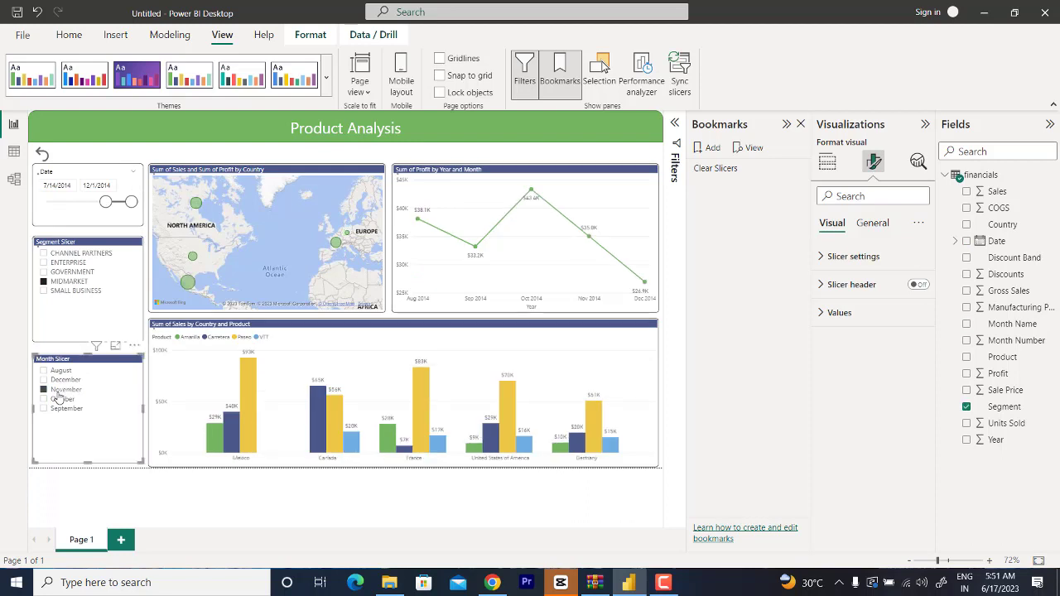
{"action": "mouse_move", "coordinate": [468, 213]}
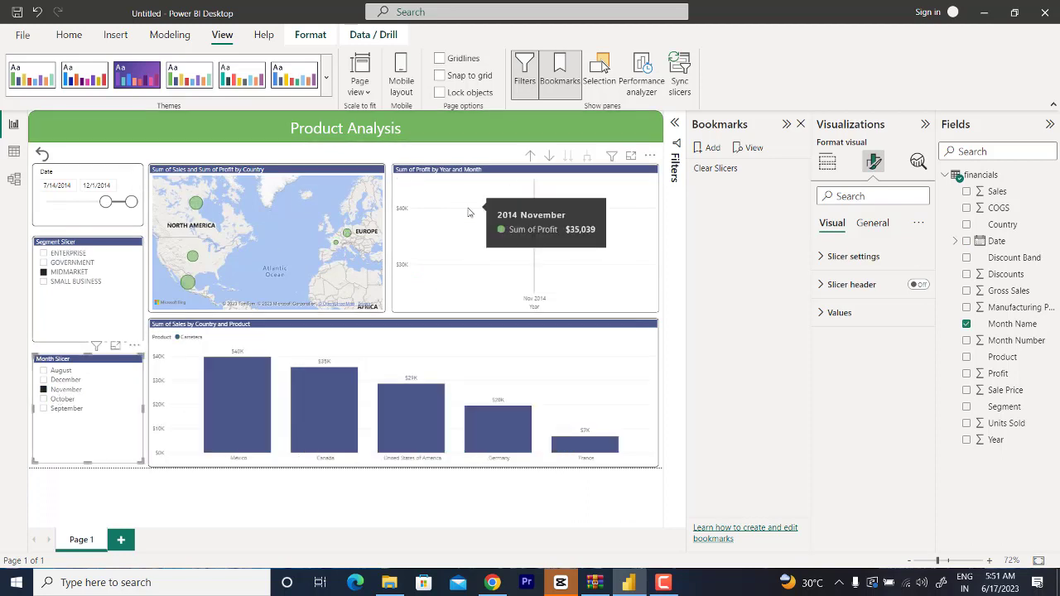
{"action": "left_click", "coordinate": [243, 158]}
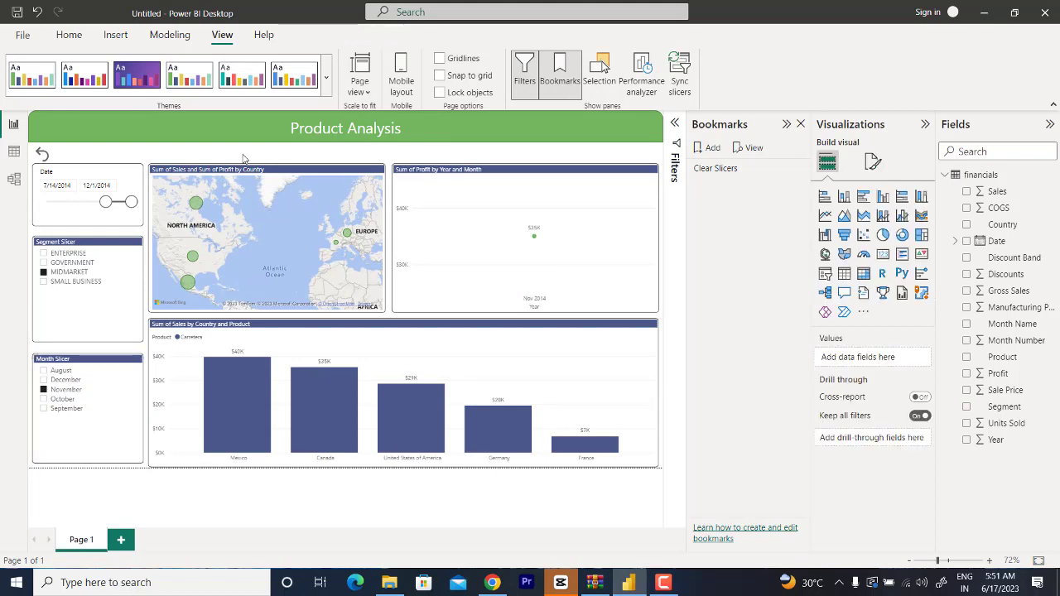
{"action": "left_click", "coordinate": [43, 158], "text": "ctrl"}
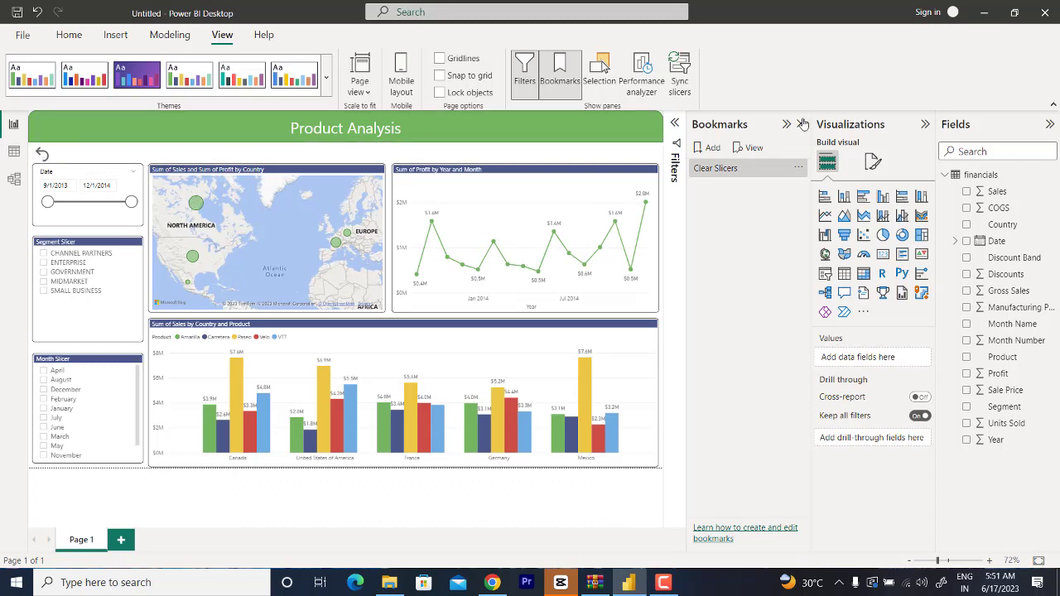
Step: Collapse the Bookmarks and Visualizations panes to give the report page more room
{"action": "left_click", "coordinate": [787, 124]}
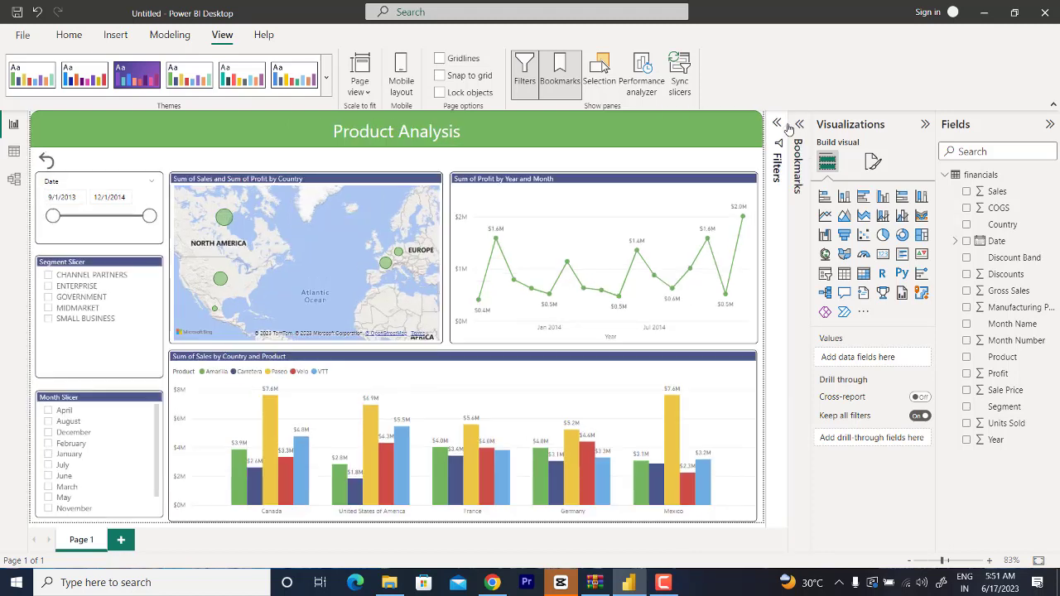
{"action": "left_click", "coordinate": [924, 124]}
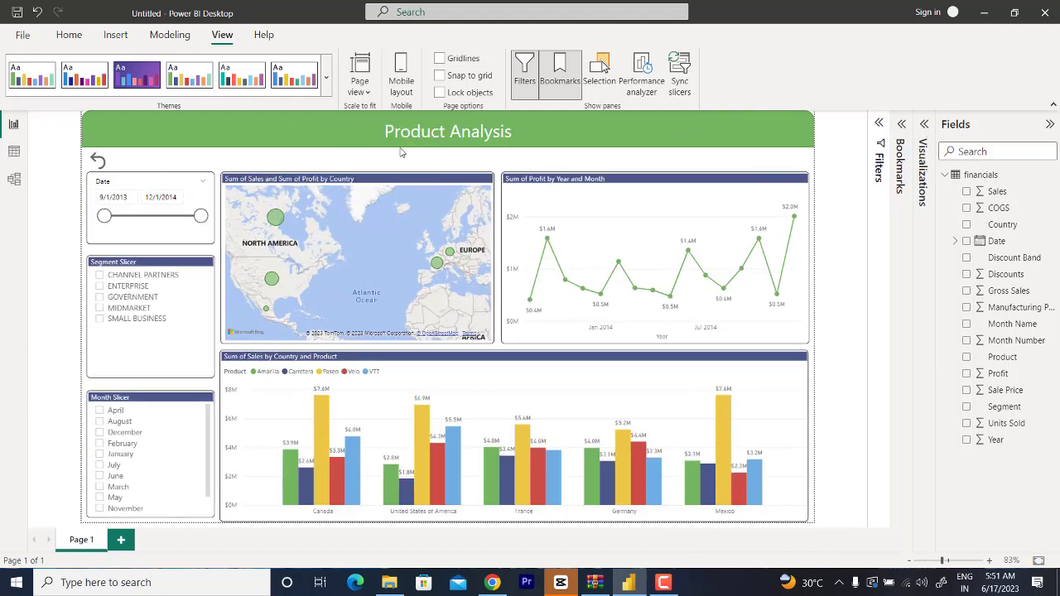